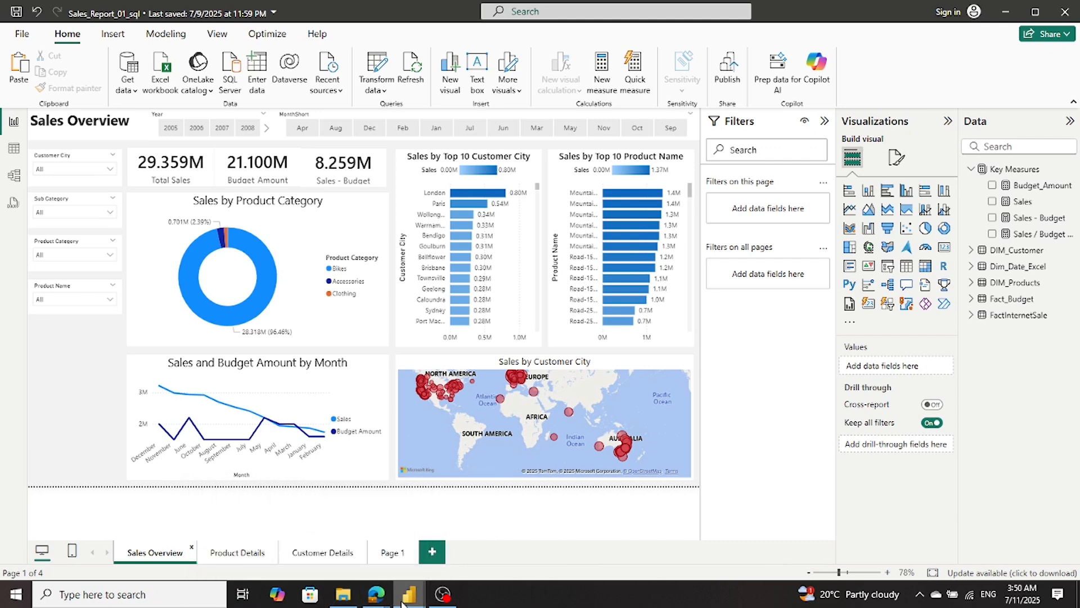
# - In the TutorialAdvntr report, copy the title text box from the Sales Overview page and paste it onto Page 1
pyautogui.moveTo(404, 603)
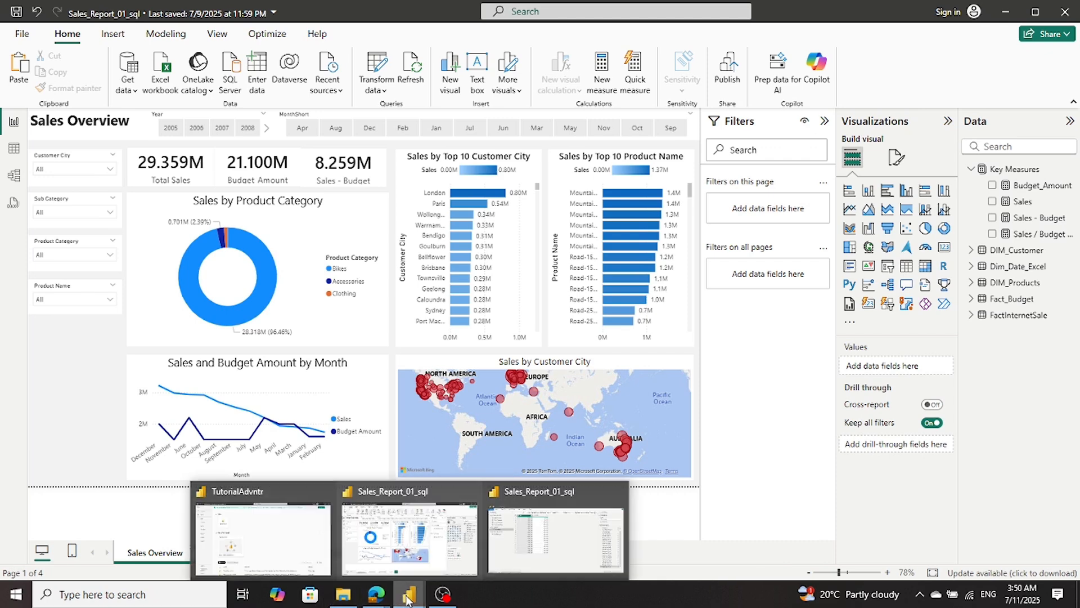
pyautogui.click(274, 564)
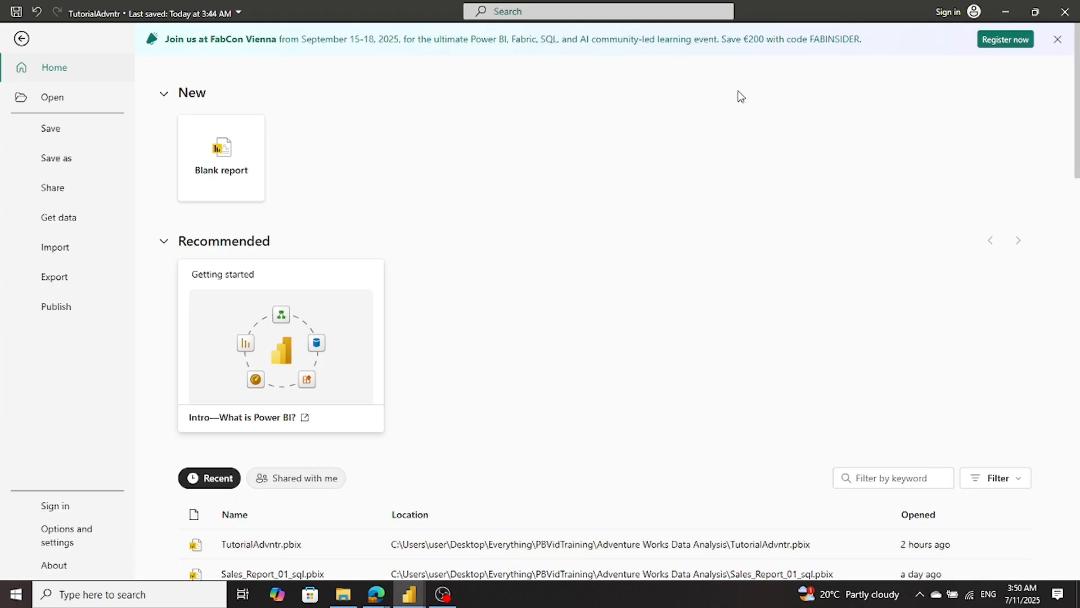
pyautogui.click(23, 38)
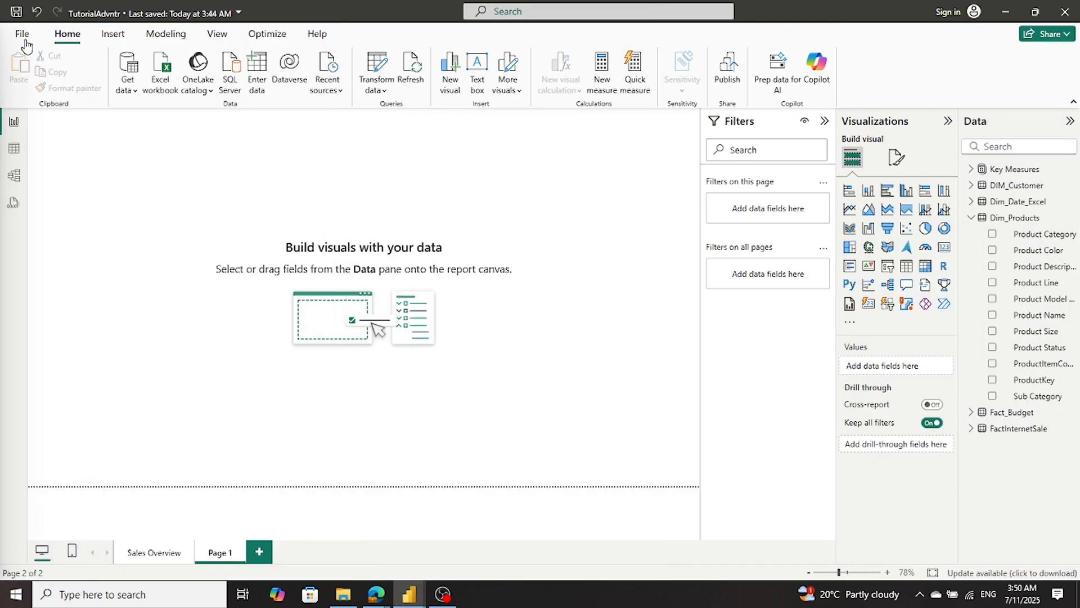
pyautogui.click(131, 555)
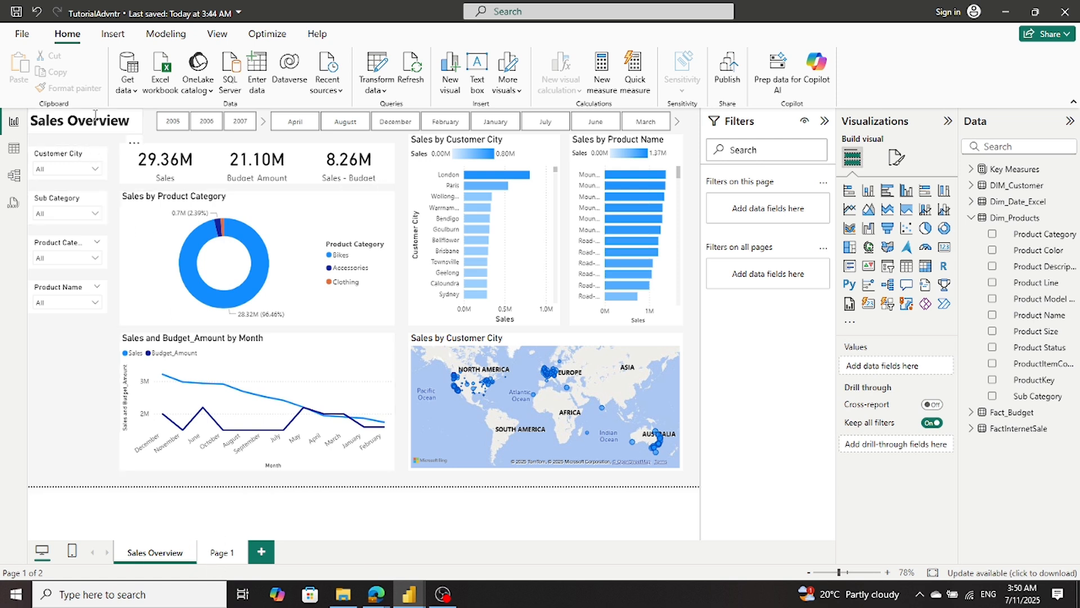
pyautogui.click(97, 138)
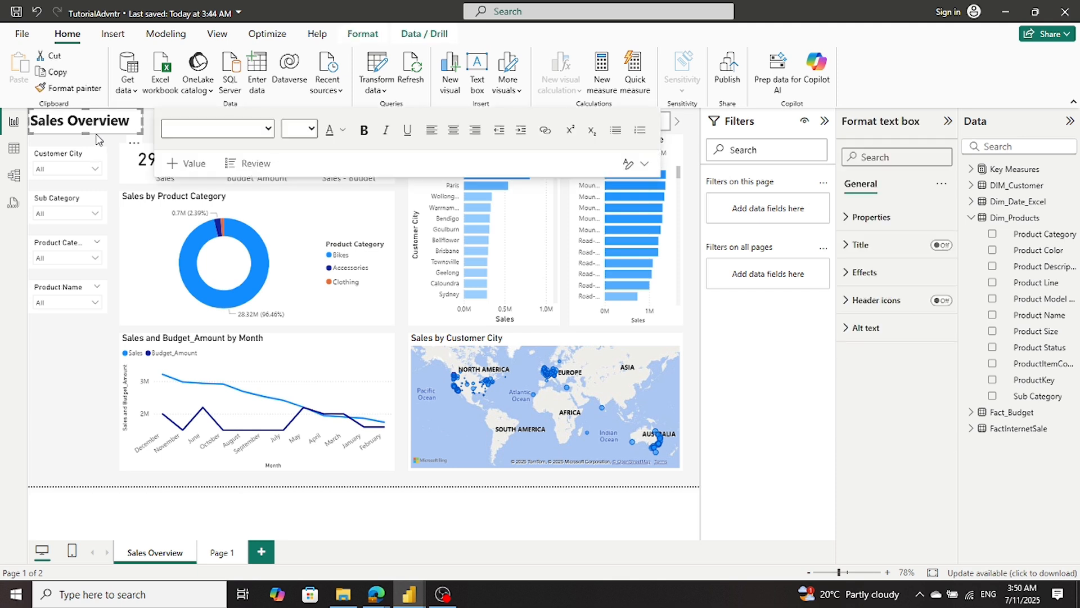
pyautogui.hotkey('ctrl', 'c')
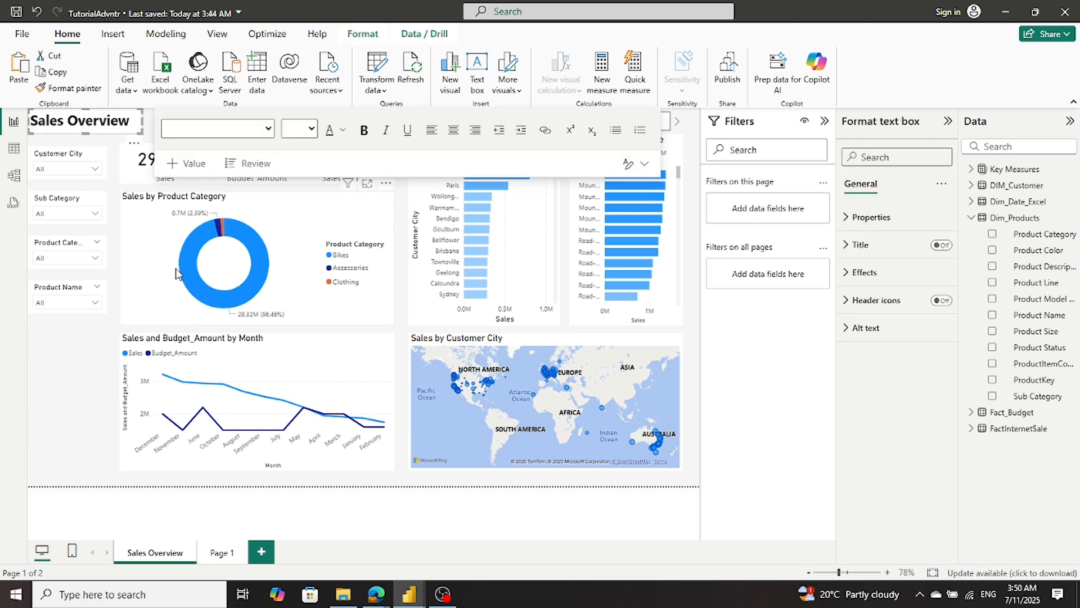
pyautogui.click(220, 553)
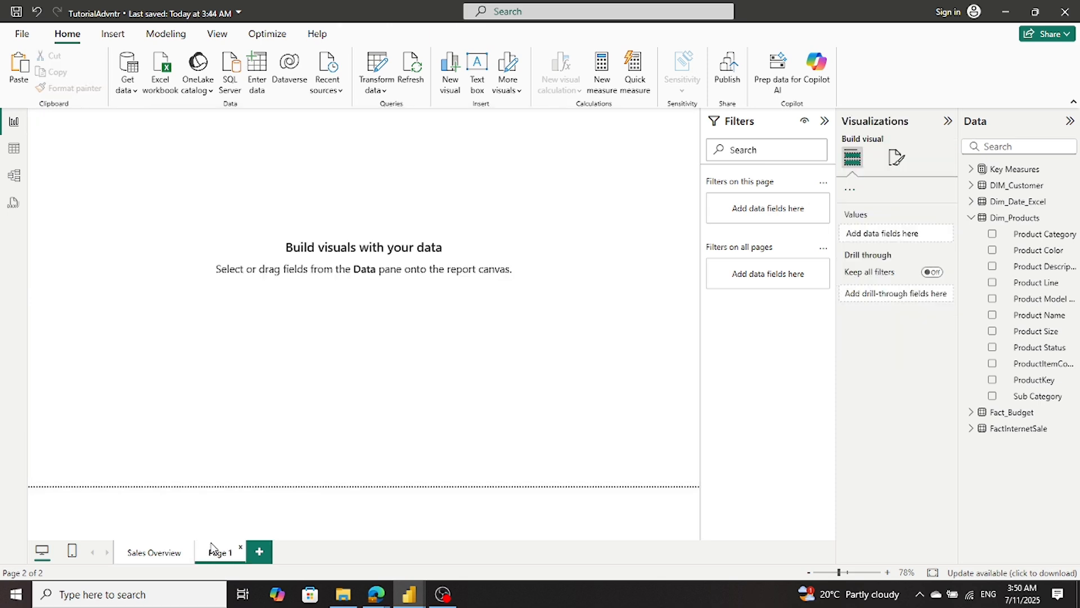
pyautogui.click(18, 70)
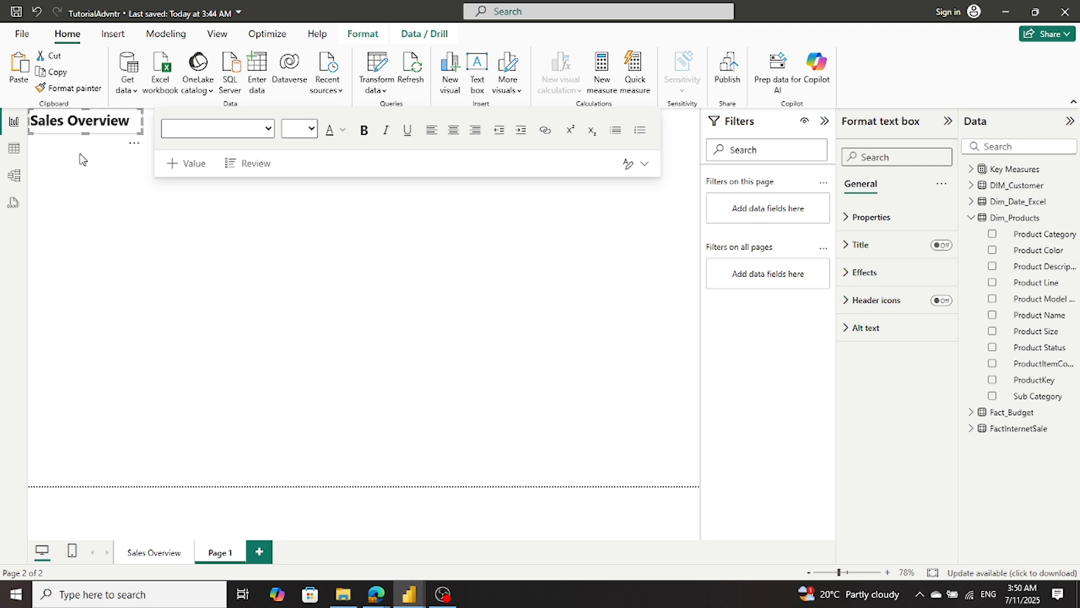
# - Change the pasted title text on Page 1 to "Product Details"
pyautogui.click(135, 119)
pyautogui.hotkey('ctrl', 'a')
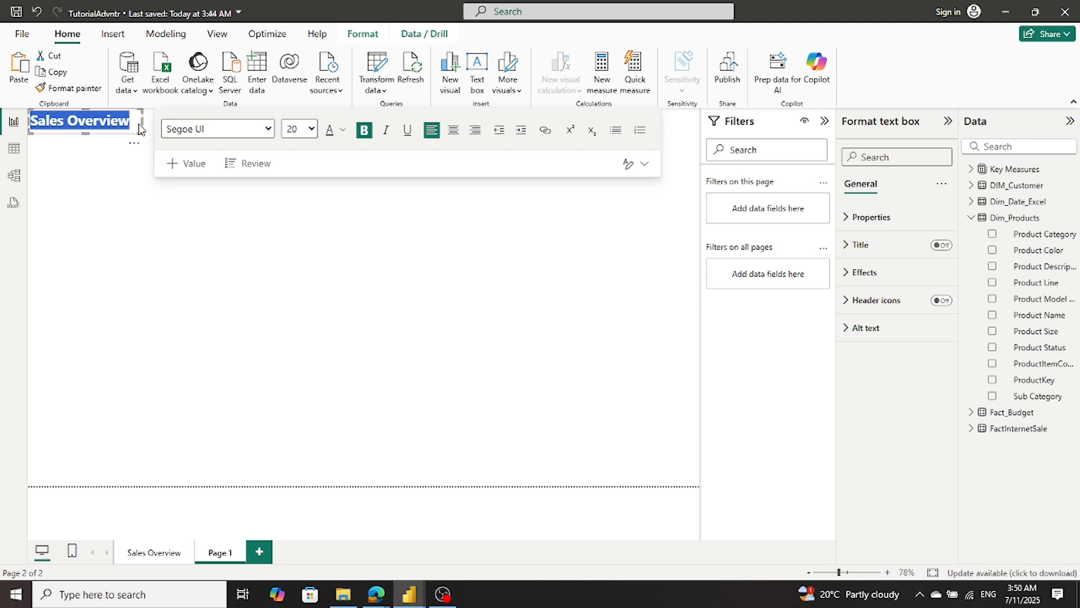
pyautogui.write('Product Details')
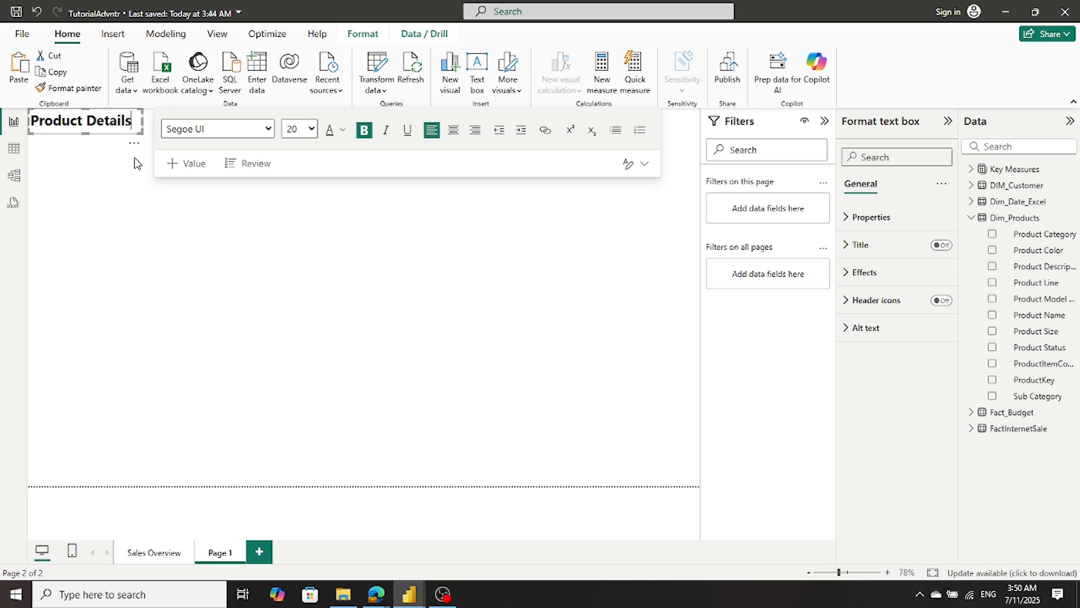
pyautogui.click(117, 286)
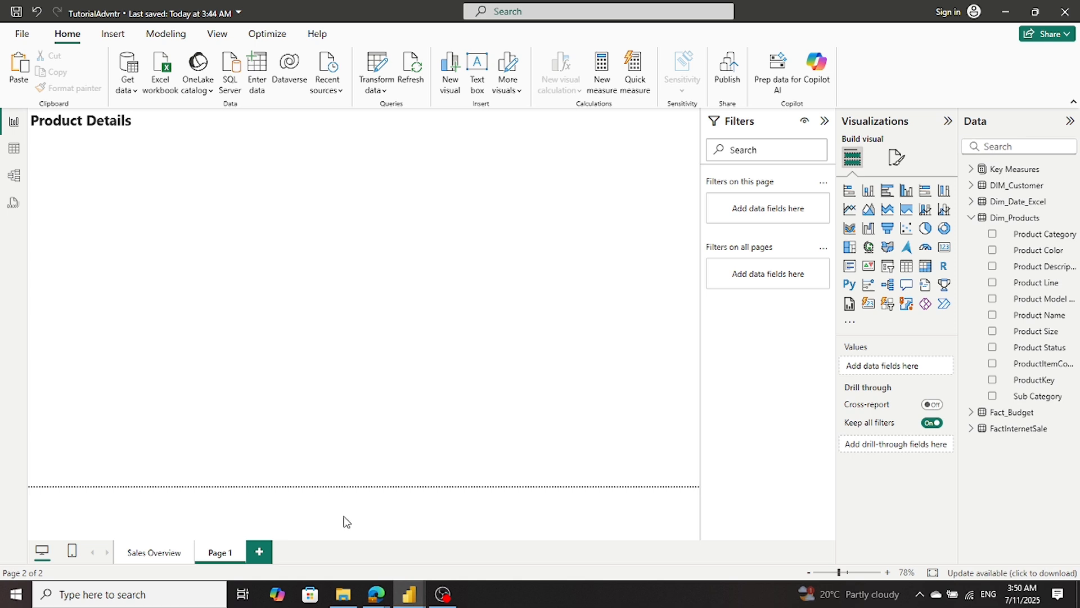
# - Examine the Product Details page in the Sales_Report_01_sql report as a layout reference, and return to the TutorialAdvntr report
pyautogui.moveTo(415, 594)
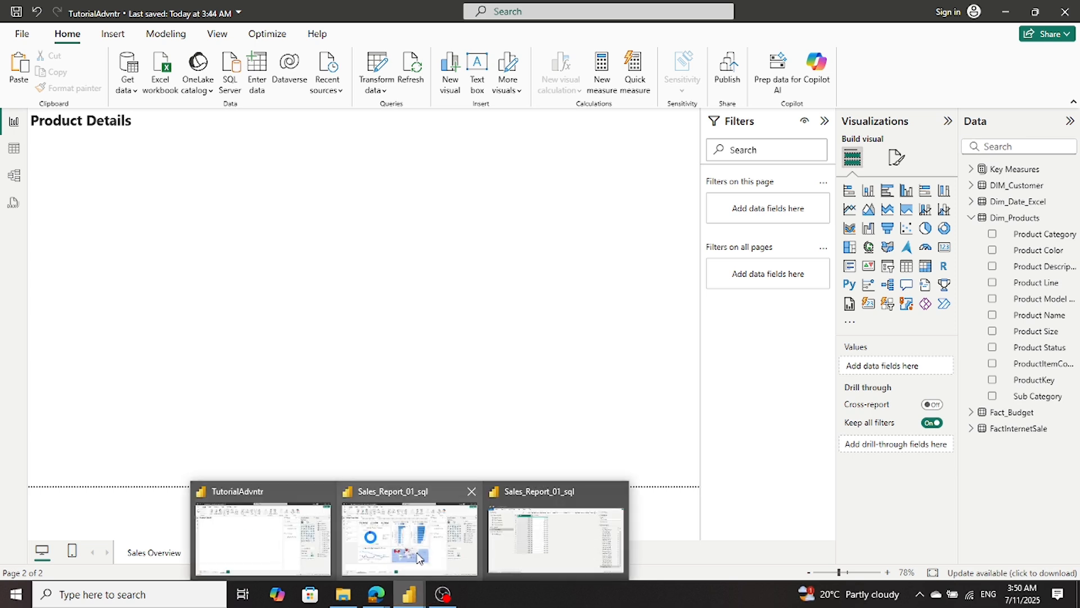
pyautogui.click(394, 543)
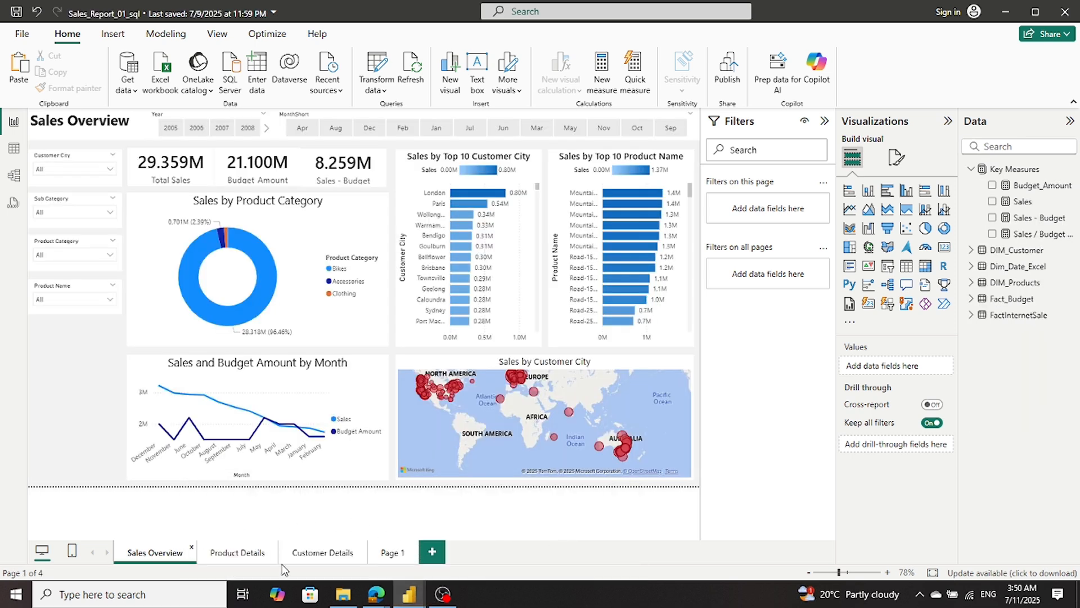
pyautogui.click(236, 556)
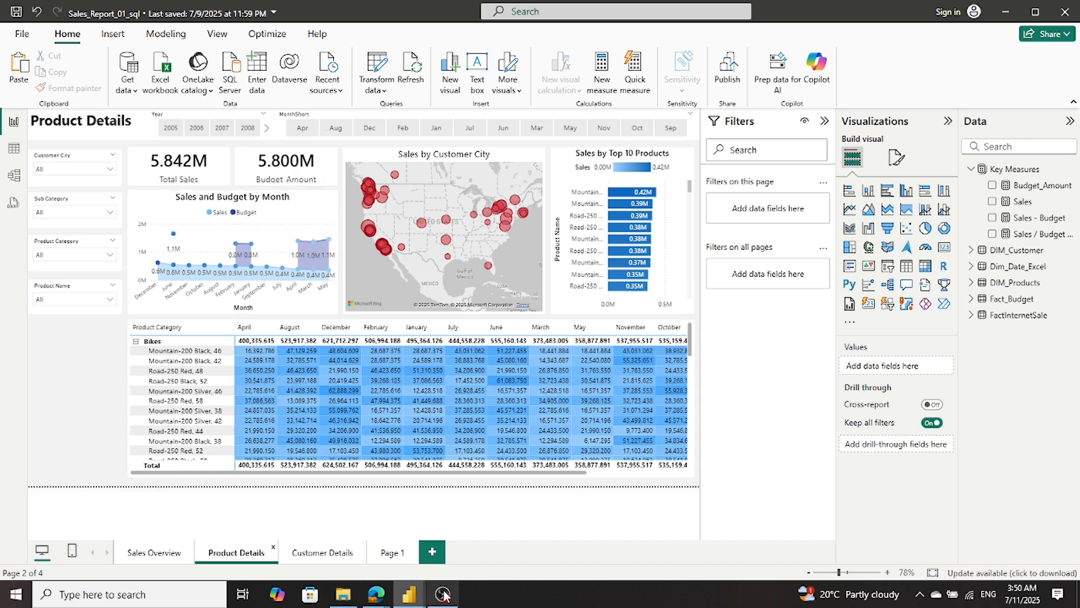
pyautogui.moveTo(407, 598)
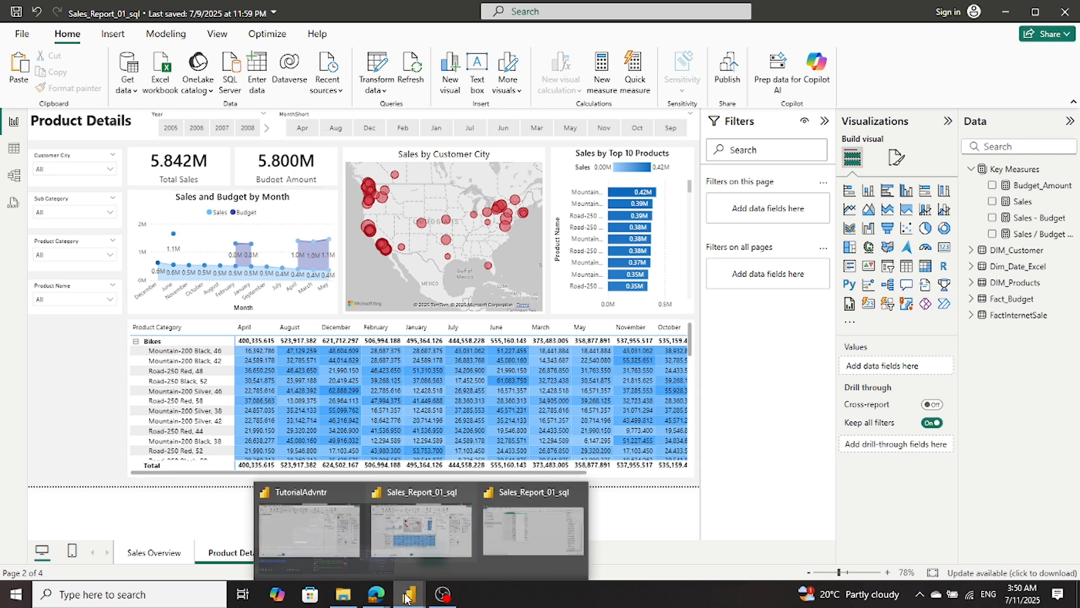
pyautogui.click(389, 544)
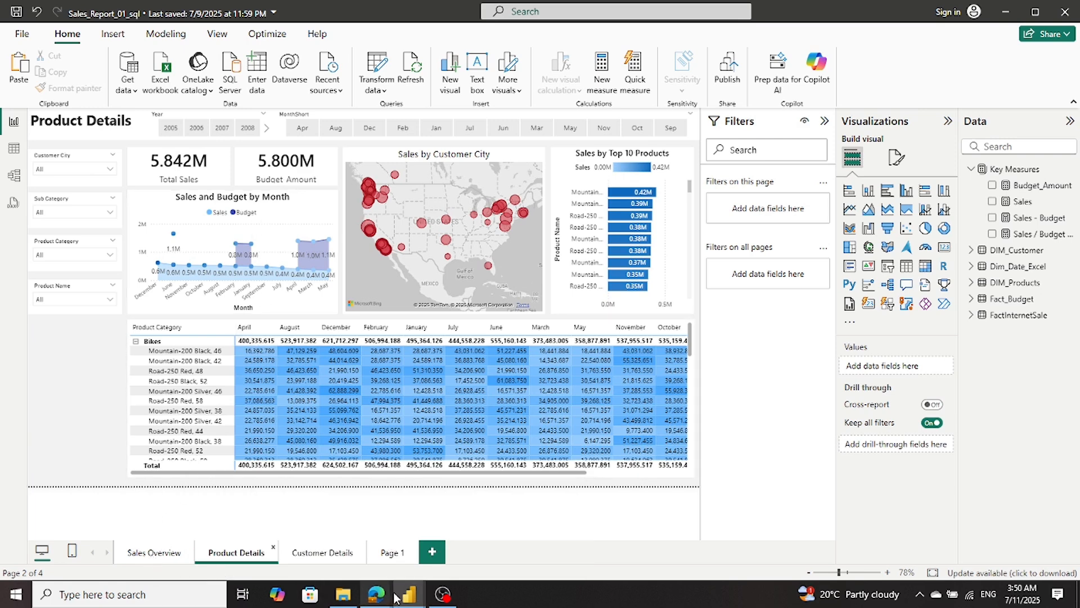
pyautogui.moveTo(401, 597)
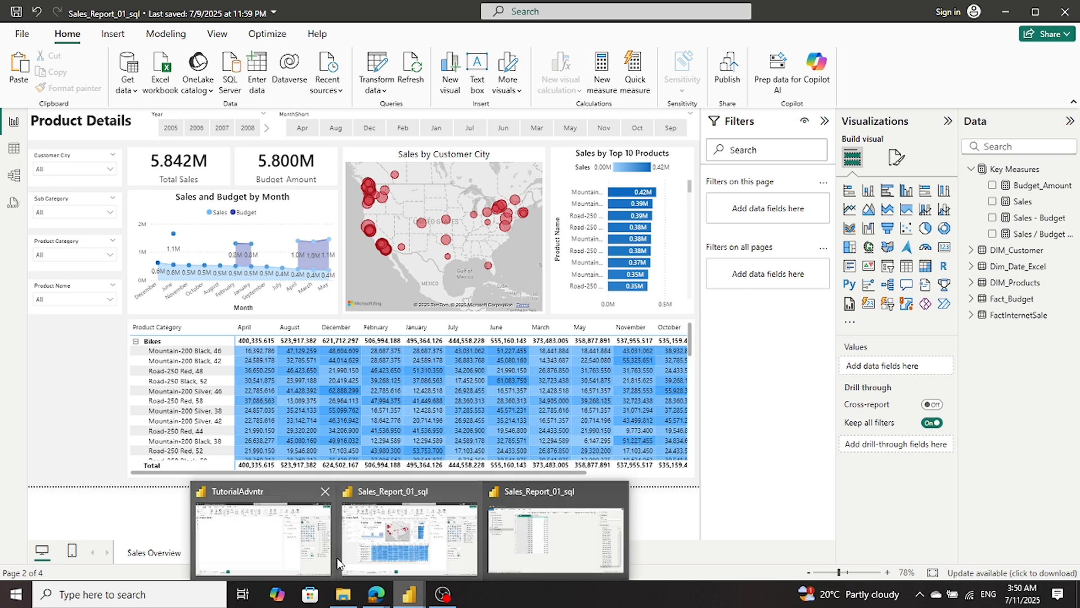
pyautogui.click(275, 551)
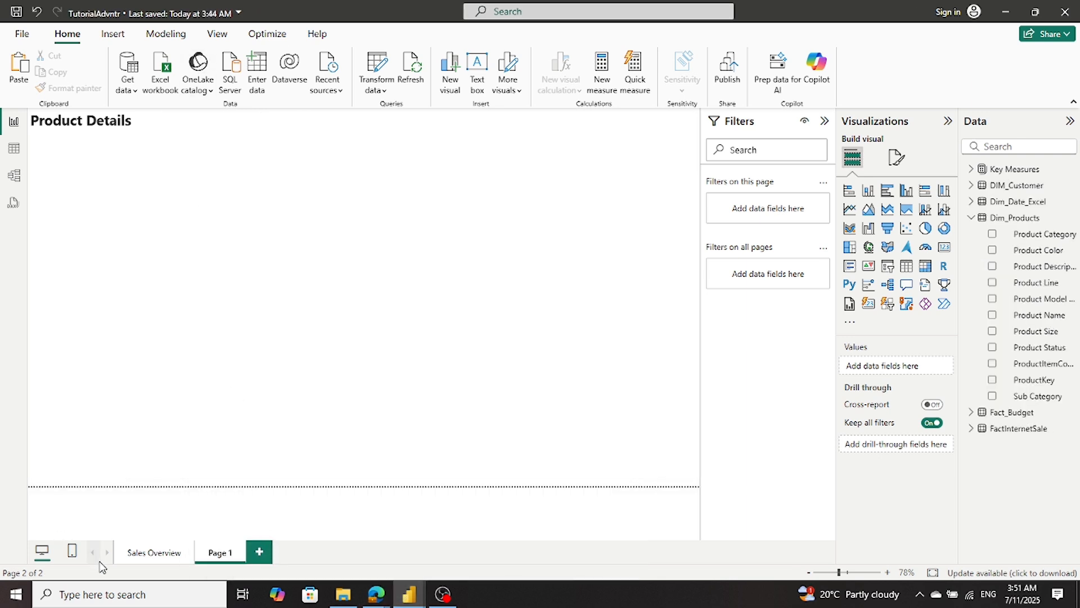
# - Copy the Sales card from the Sales Overview page to Page 1 and place it just below and beside the title
pyautogui.click(140, 552)
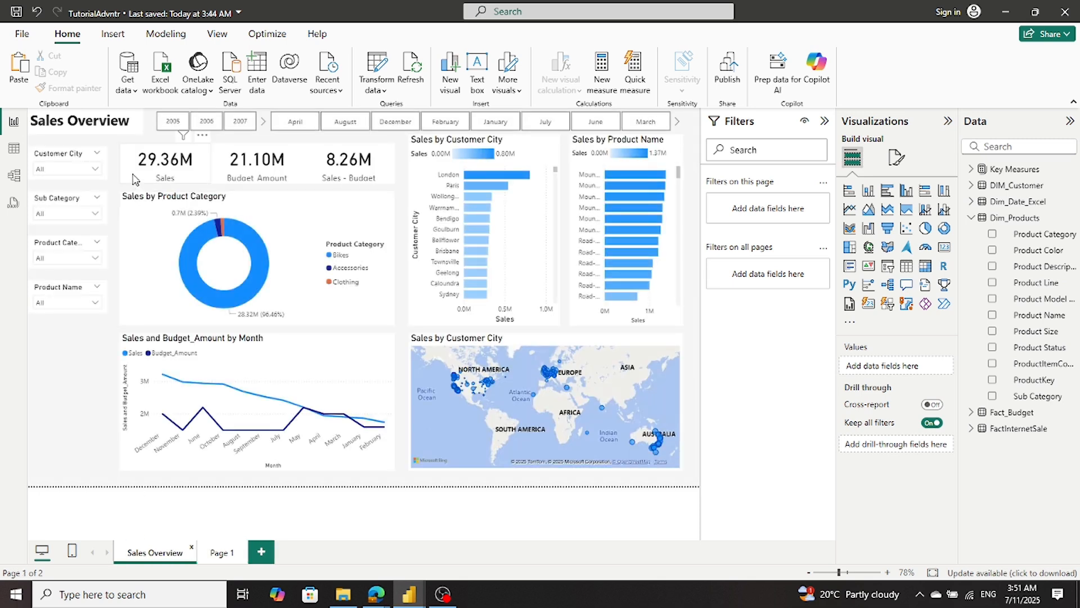
pyautogui.click(135, 179)
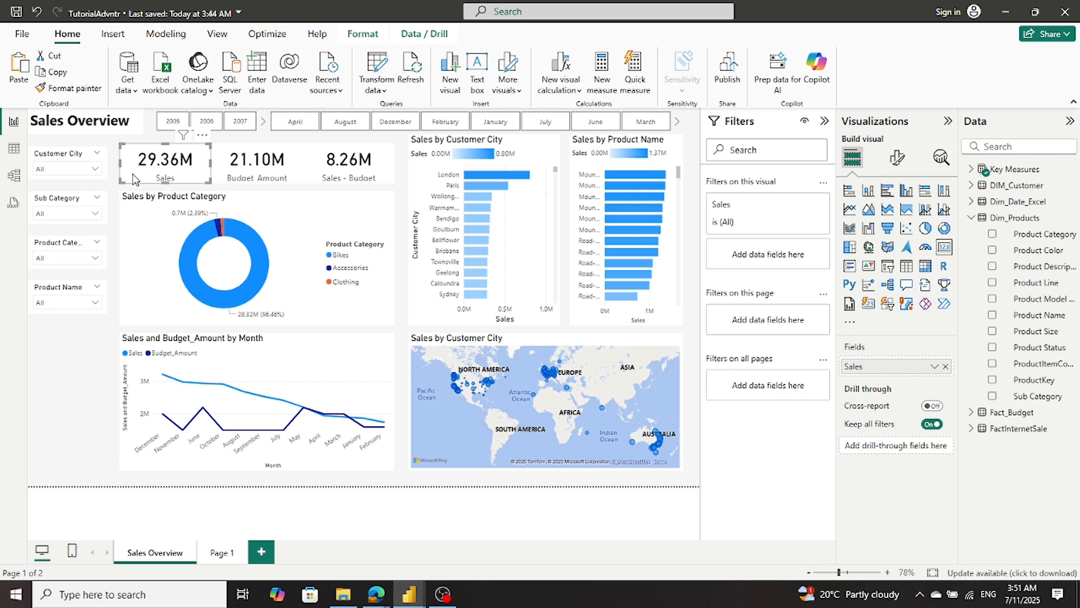
pyautogui.rightClick(135, 179)
pyautogui.moveTo(192, 183)
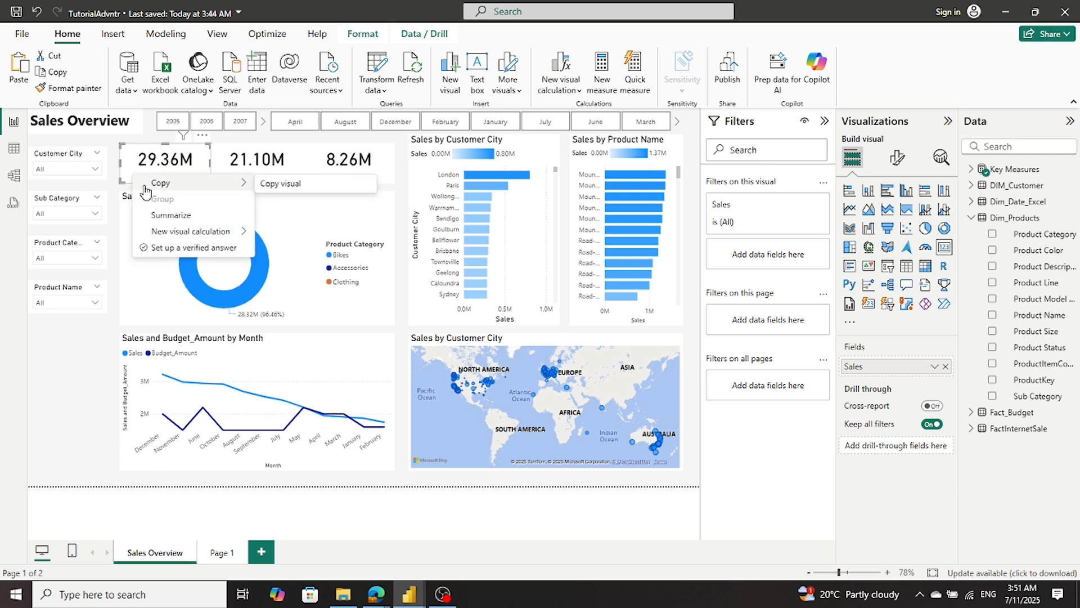
pyautogui.click(304, 184)
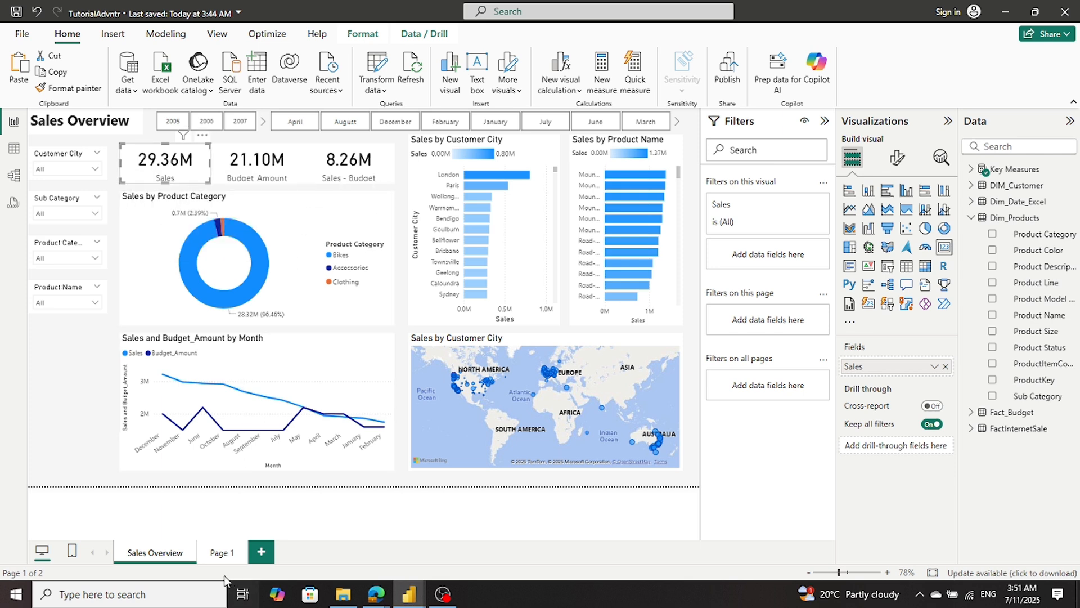
pyautogui.click(222, 553)
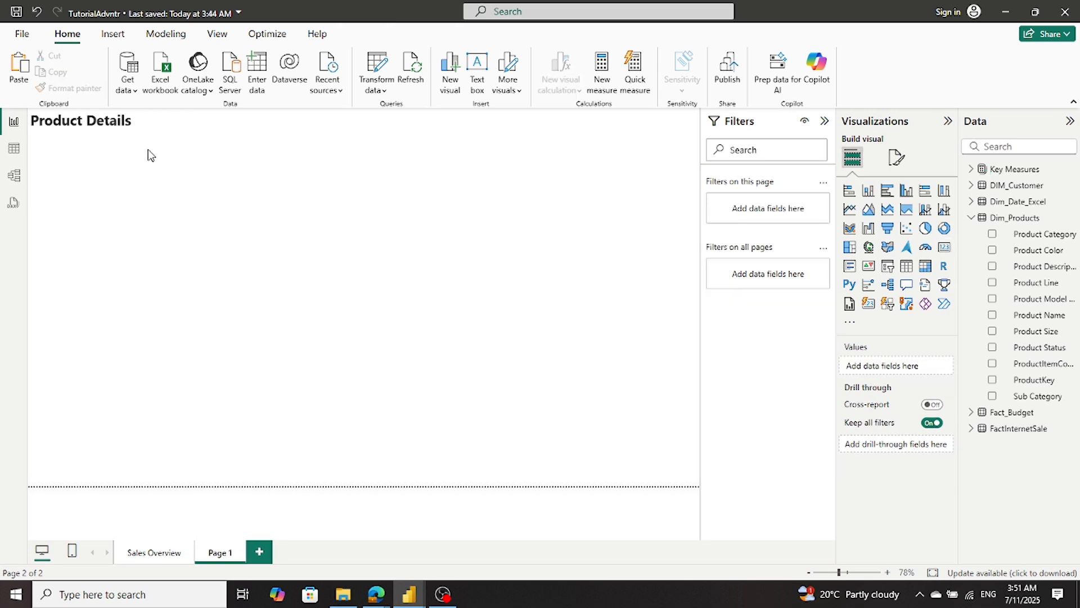
pyautogui.hotkey('ctrl', 'v')
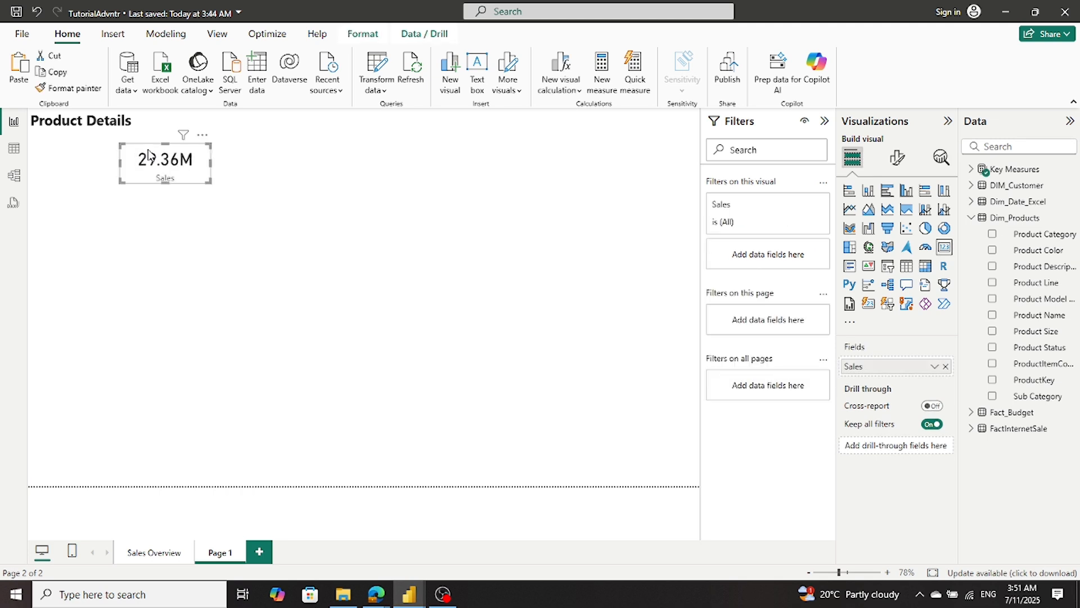
pyautogui.moveTo(148, 154); pyautogui.dragTo(156, 142)
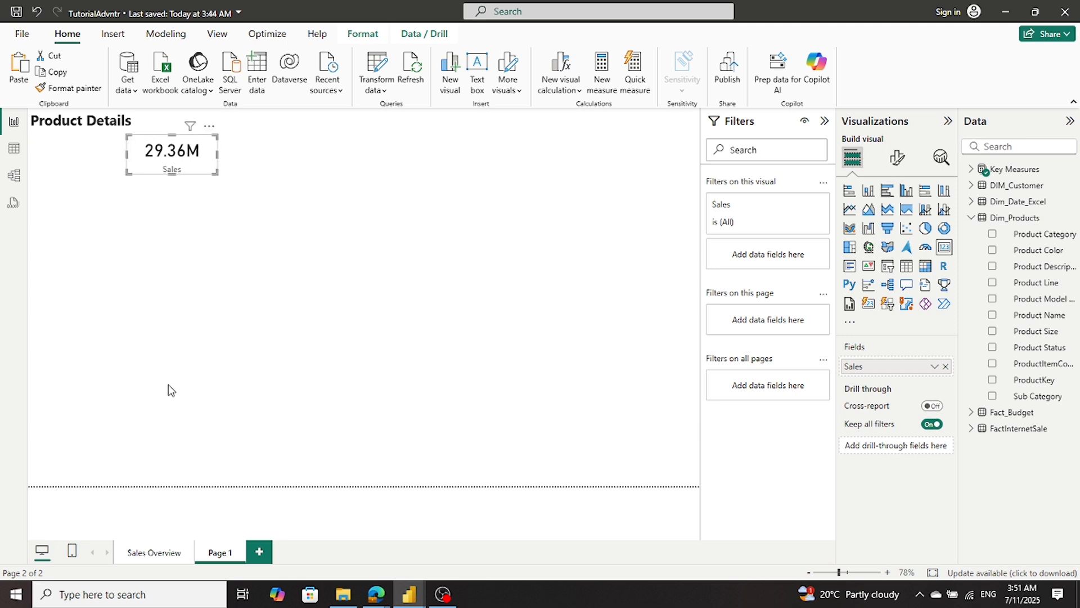
# - Test the year slicer on the Sales Overview page with 2007, check Page 1, and clear the slicer selection
pyautogui.click(162, 558)
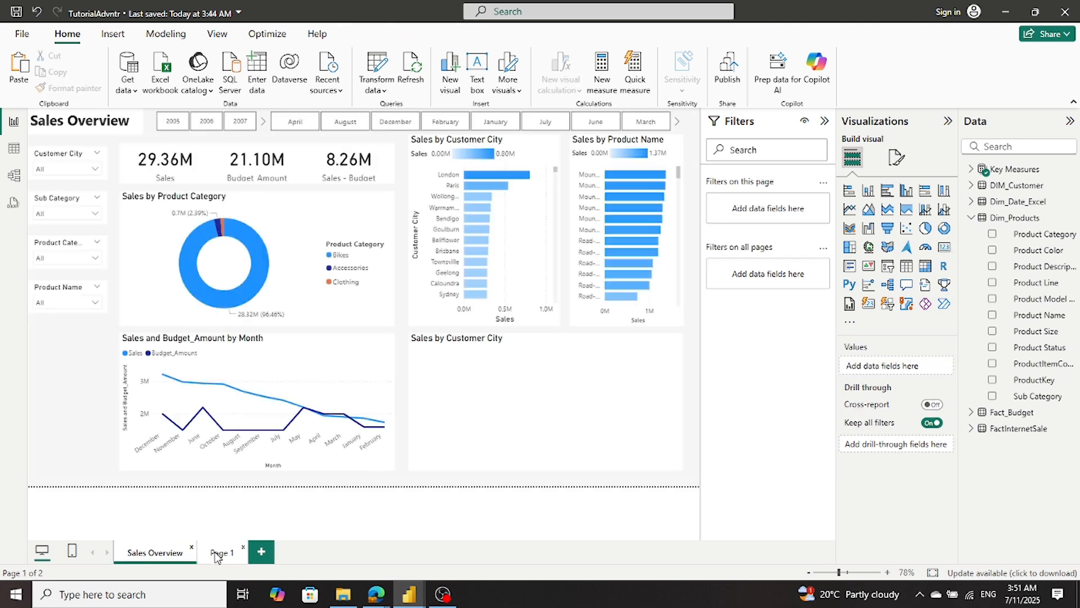
pyautogui.click(242, 124)
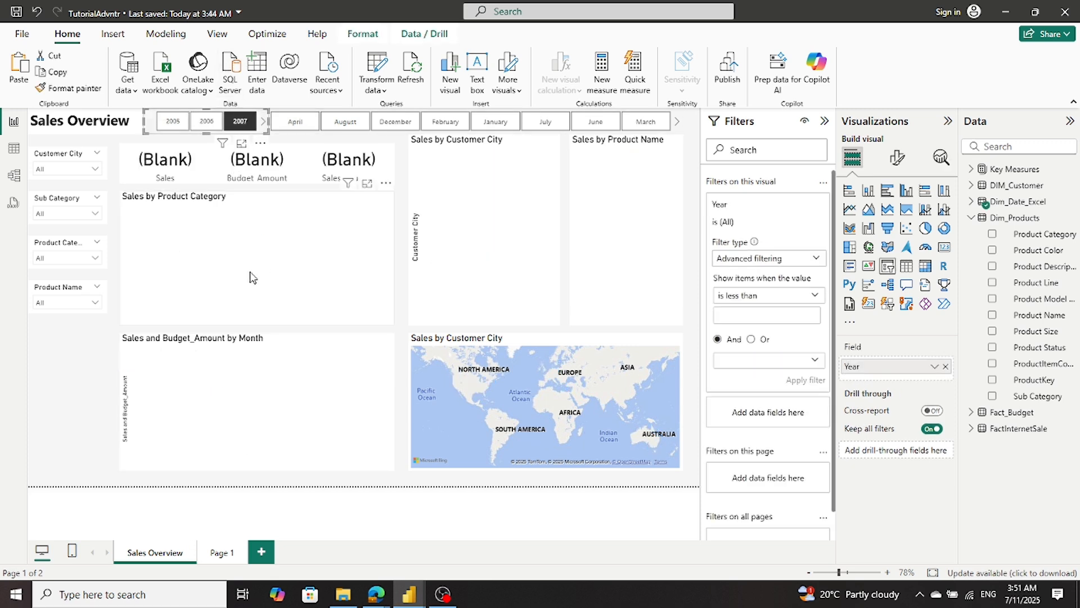
pyautogui.click(221, 553)
pyautogui.click(161, 553)
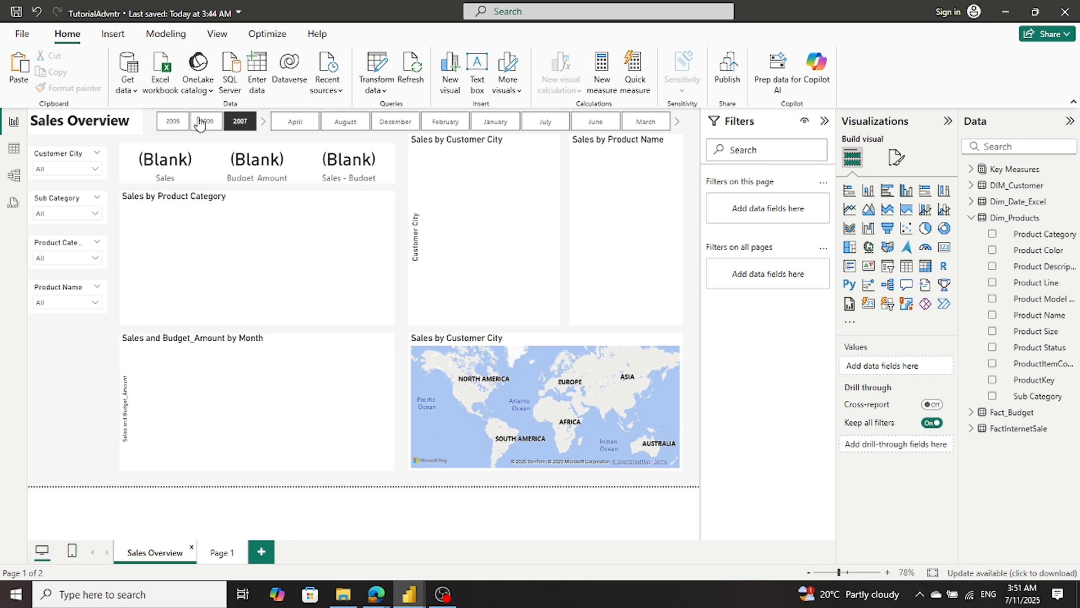
pyautogui.click(236, 125)
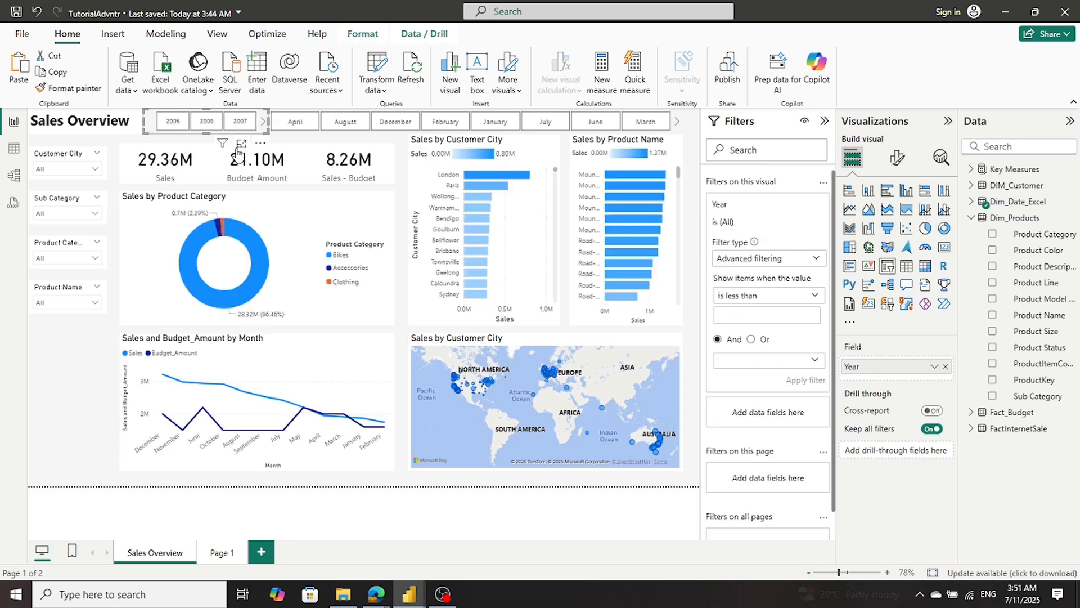
# - Copy the Budget_Amount card from the Sales Overview page to Page 1 and align it beside the Sales card
pyautogui.click(218, 168)
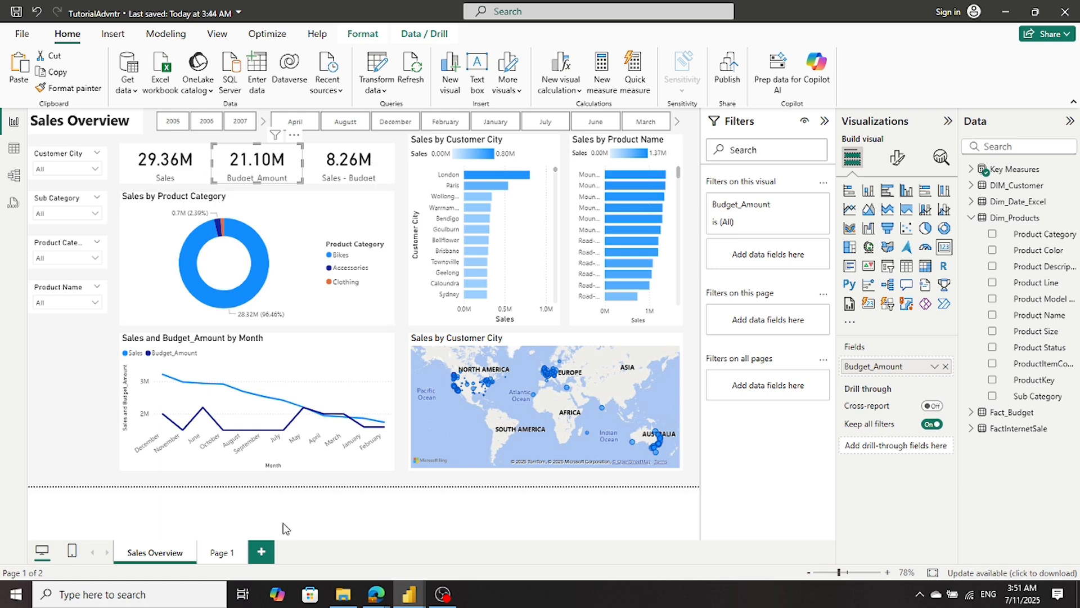
pyautogui.click(222, 557)
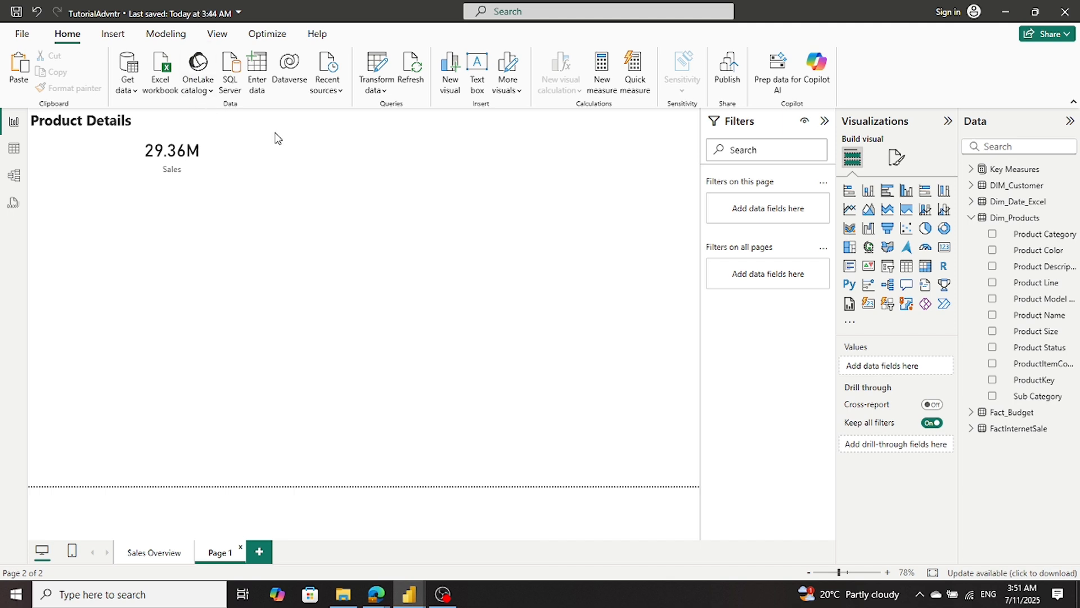
pyautogui.hotkey('ctrl', 'v')
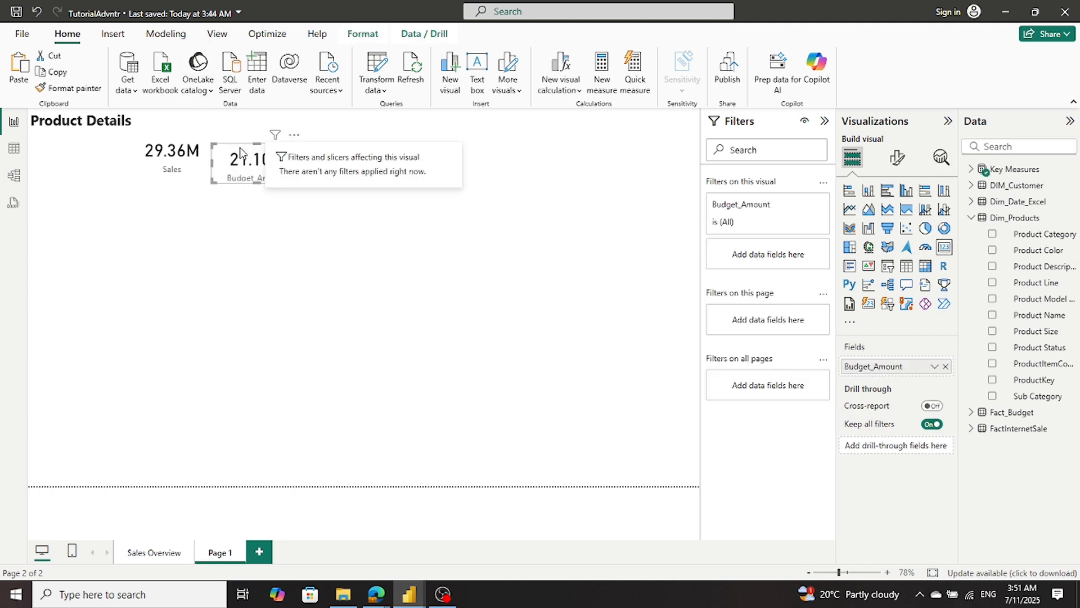
pyautogui.moveTo(240, 152); pyautogui.dragTo(243, 144)
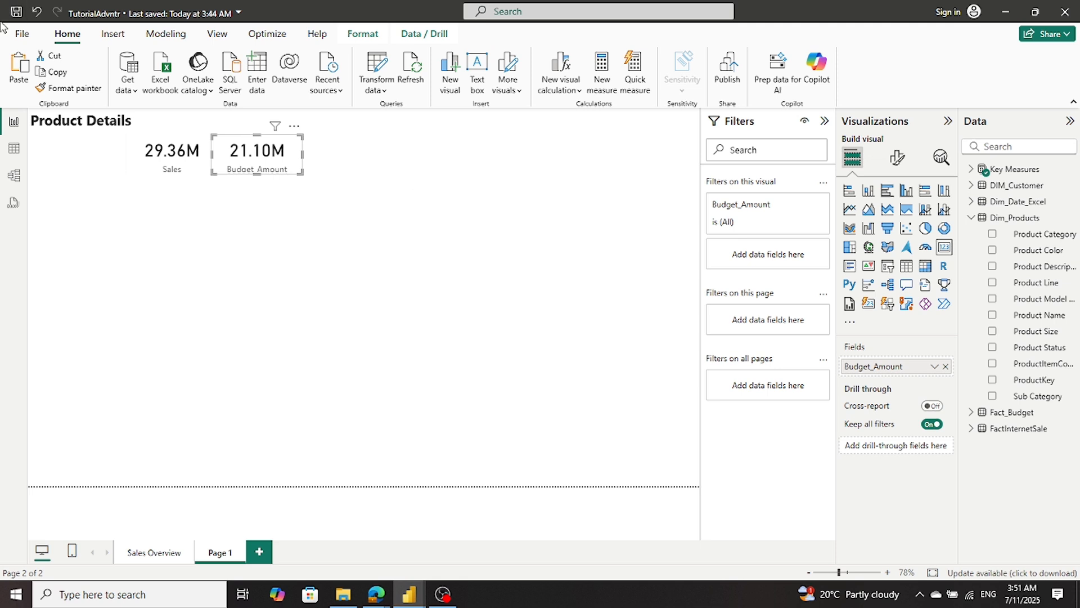
pyautogui.click(181, 196)
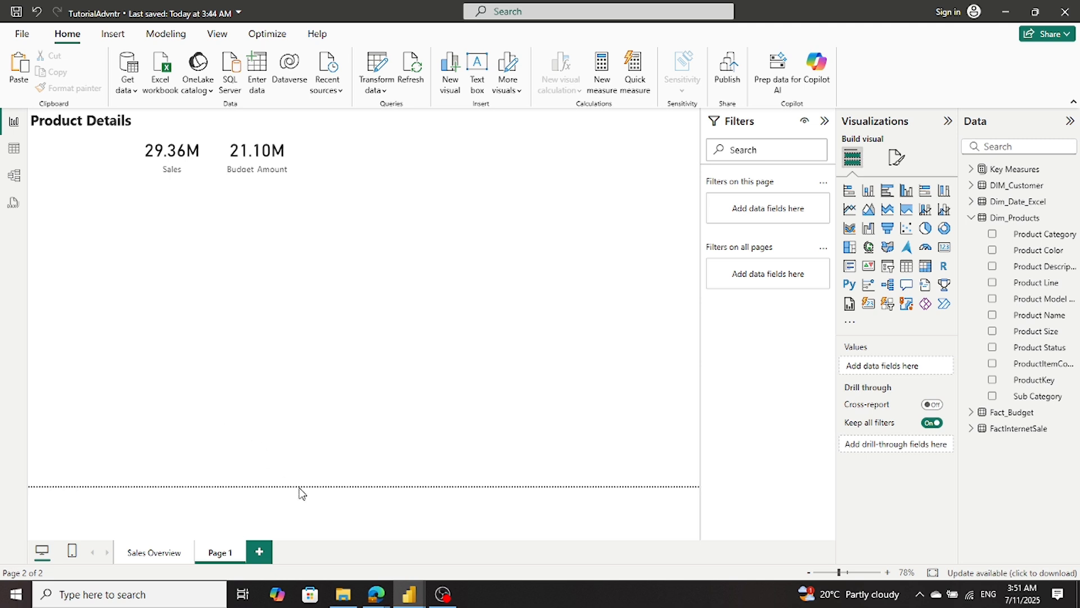
# - Examine the Product Details and Sales Overview pages in the Sales_Report_01_sql report as references, and return to the TutorialAdvntr report
pyautogui.moveTo(413, 601)
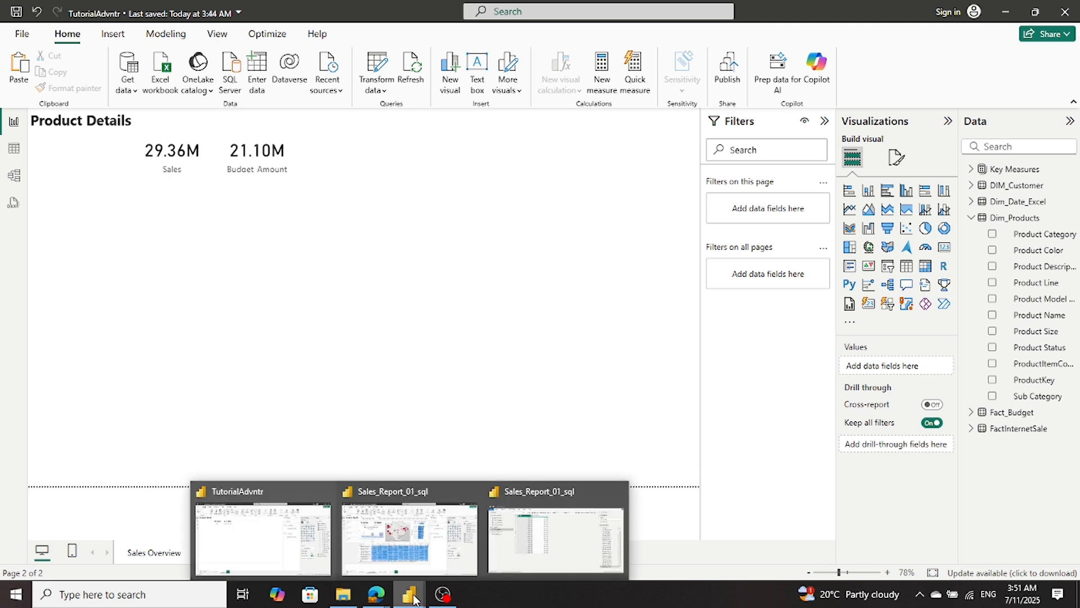
pyautogui.click(419, 524)
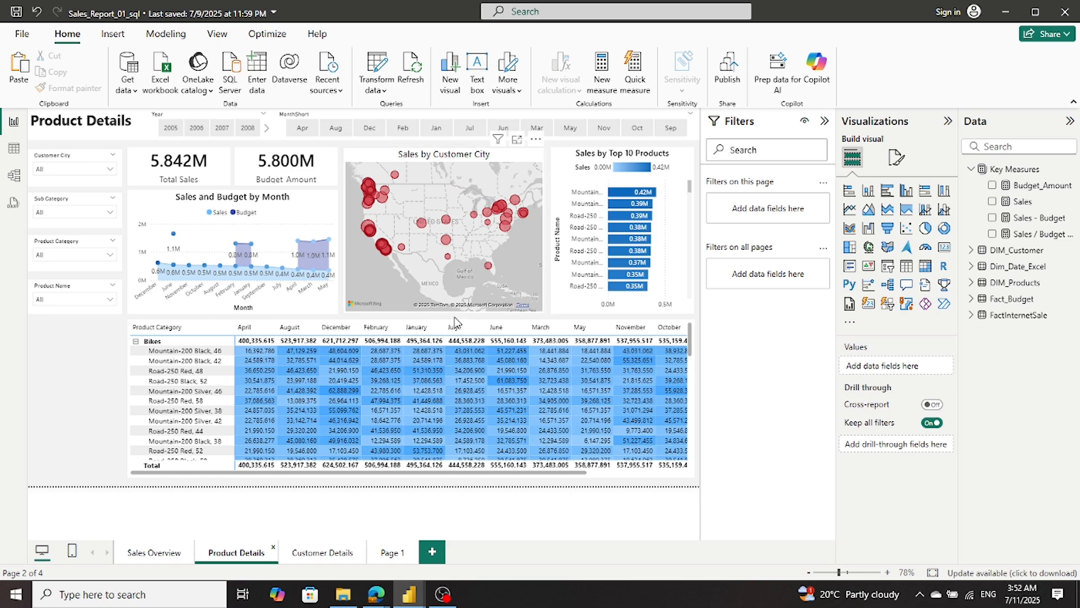
pyautogui.click(442, 596)
pyautogui.click(443, 596)
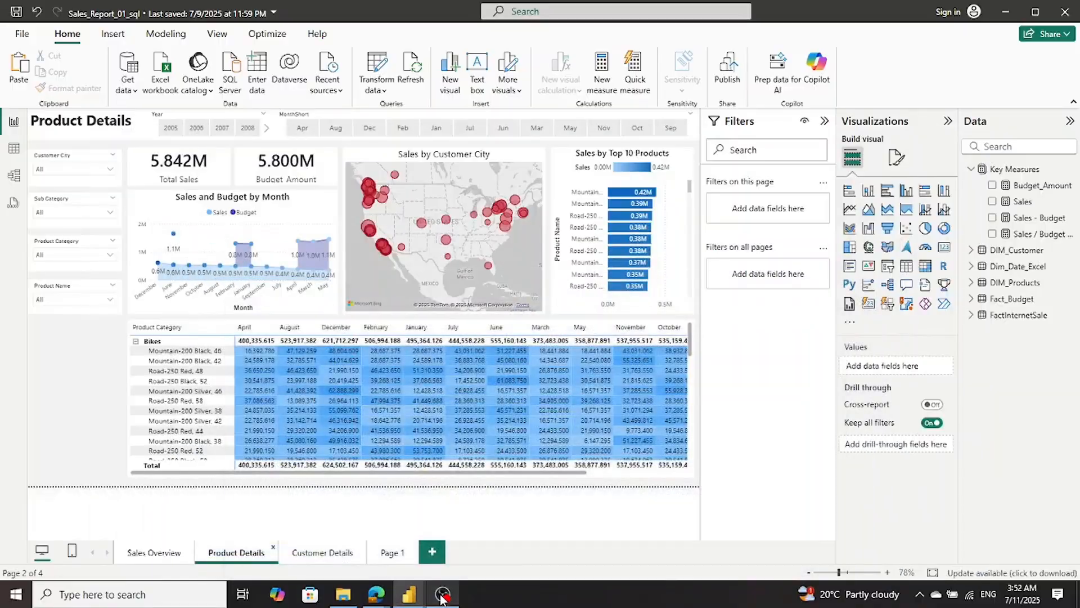
pyautogui.moveTo(414, 600)
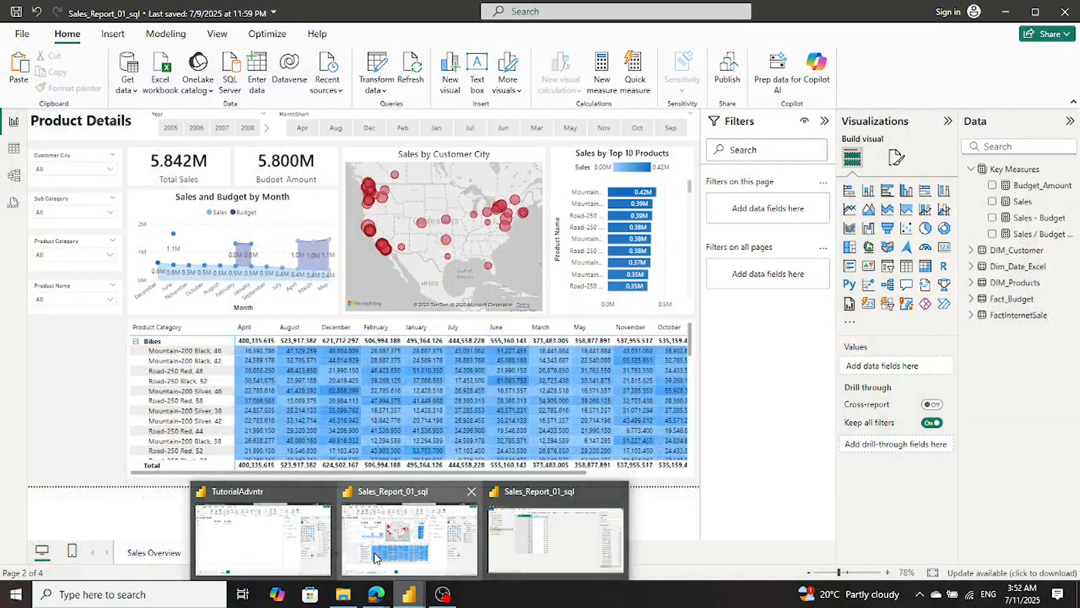
pyautogui.click(376, 557)
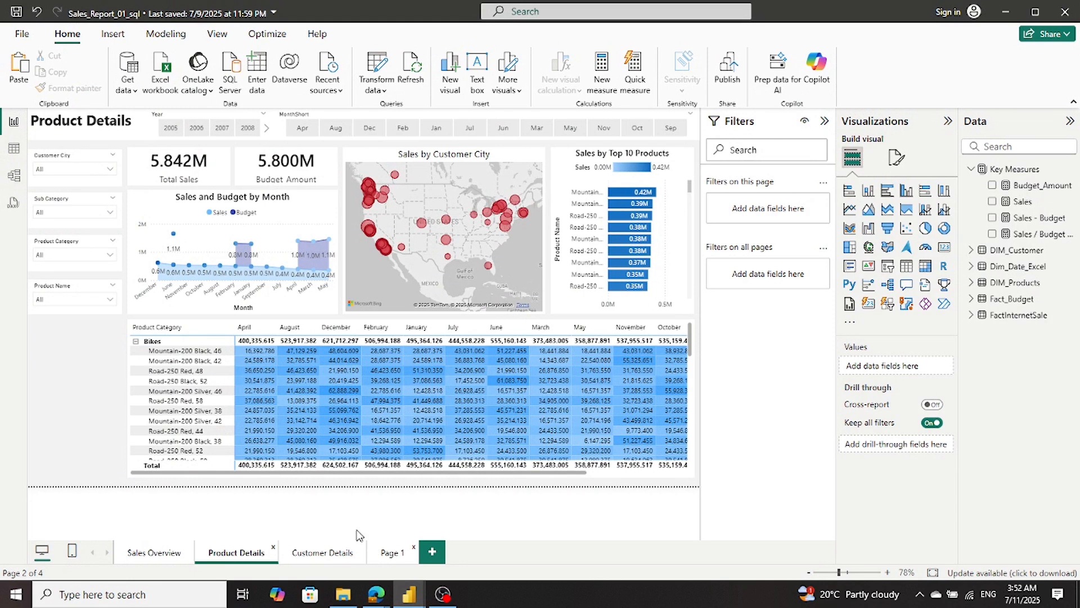
pyautogui.click(145, 555)
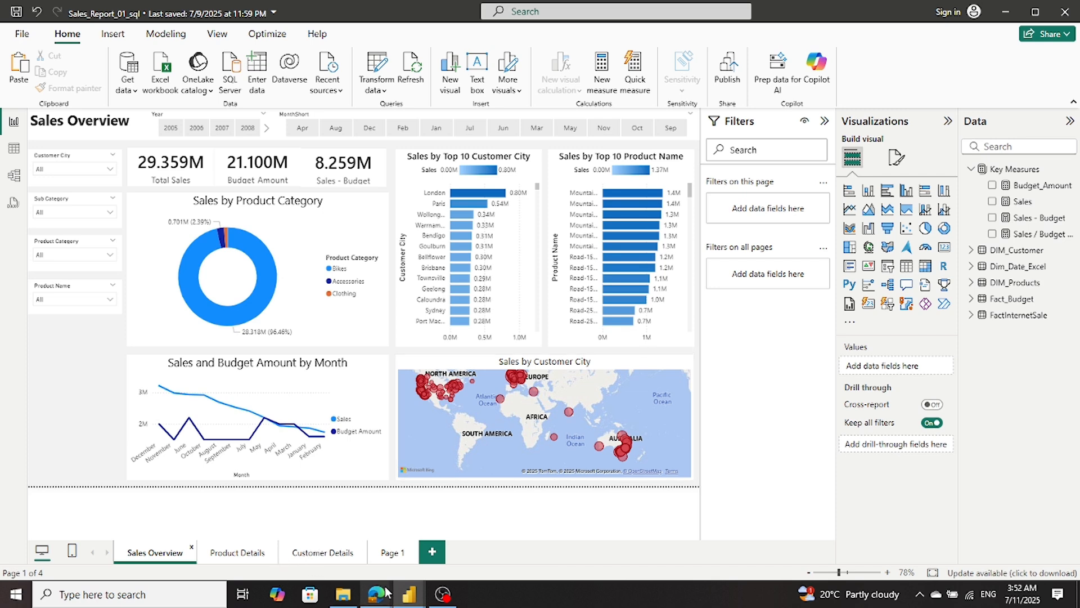
pyautogui.moveTo(412, 597)
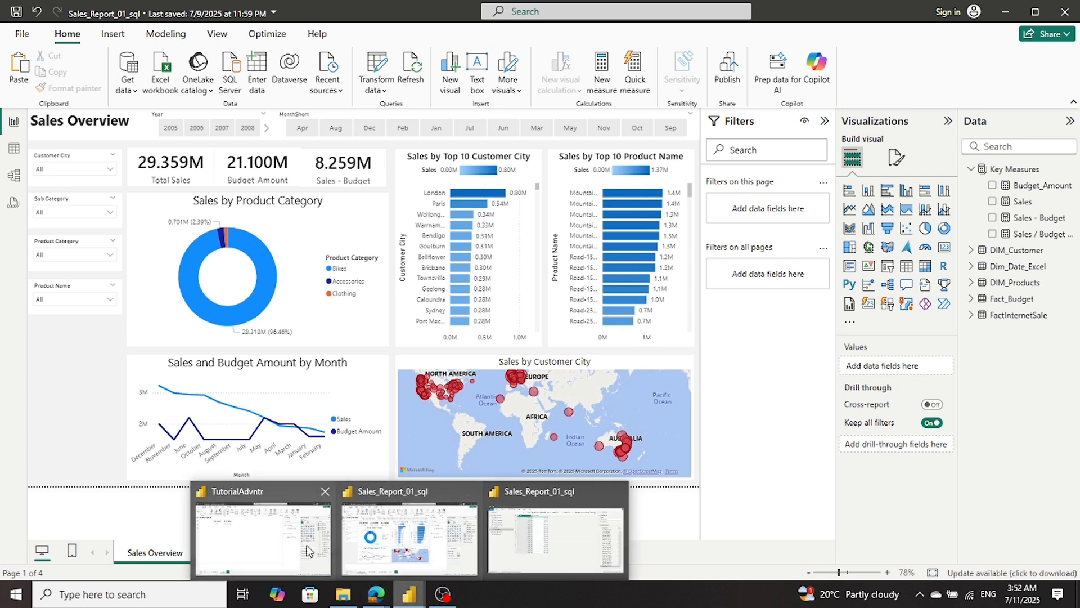
pyautogui.click(286, 540)
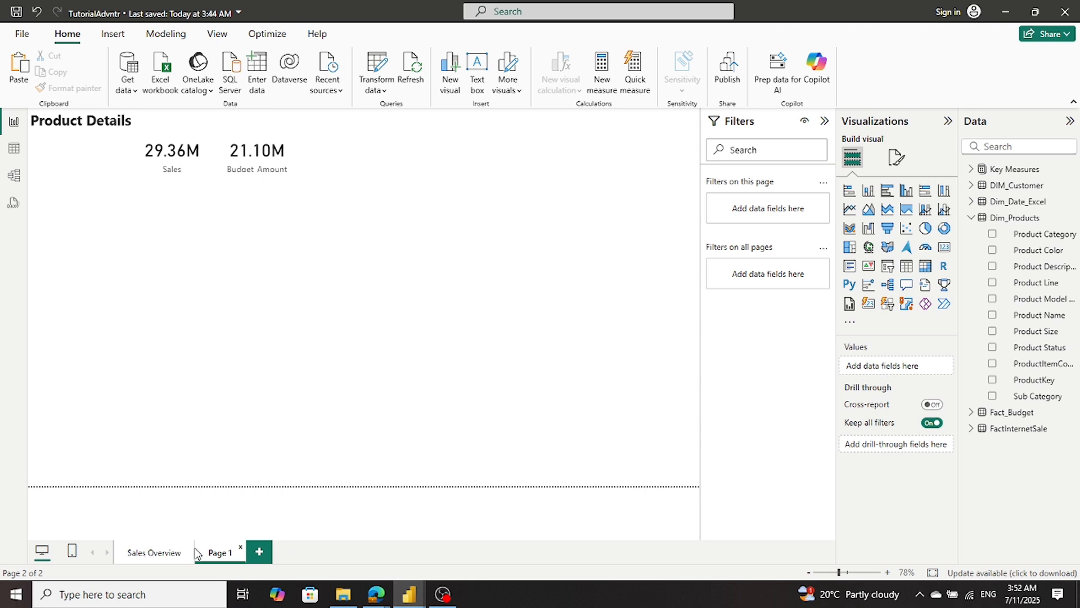
# - Copy the Sales by Customer City map from the Sales Overview page to Page 1
pyautogui.click(169, 553)
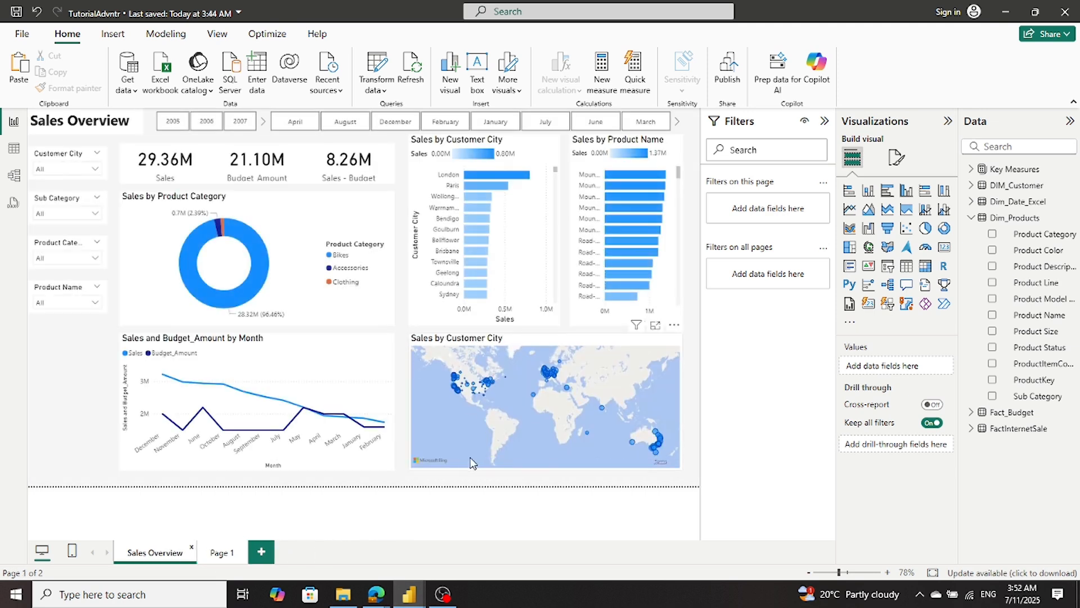
pyautogui.click(447, 461)
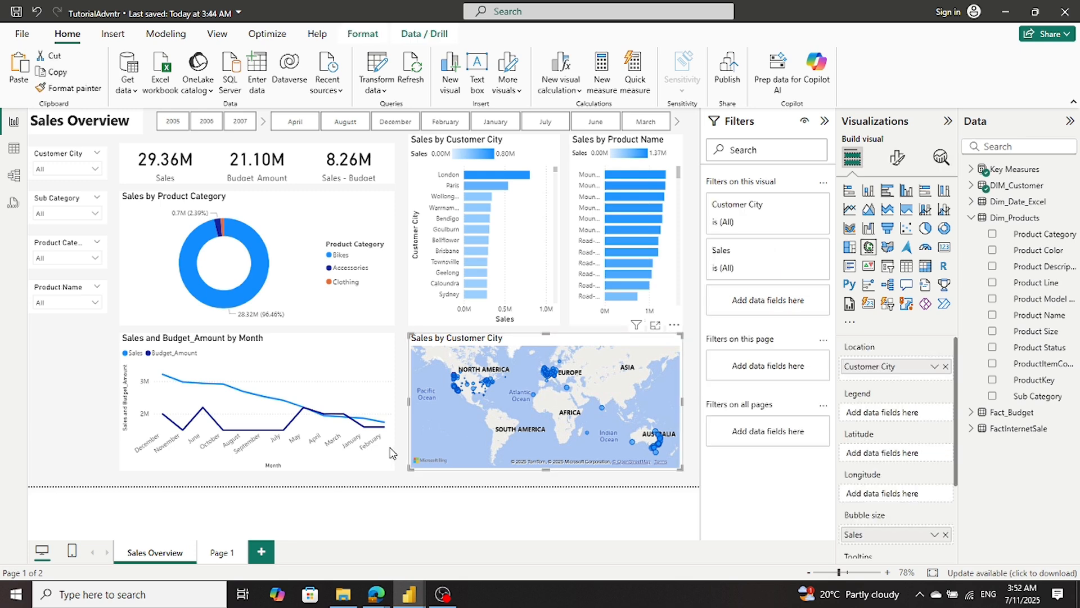
pyautogui.click(221, 554)
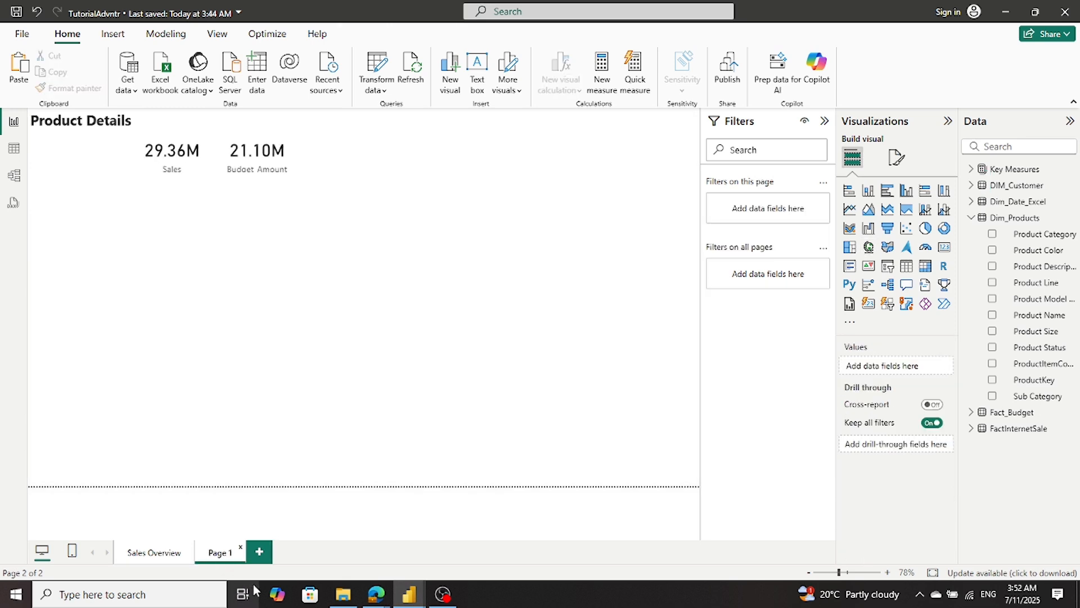
pyautogui.moveTo(412, 596)
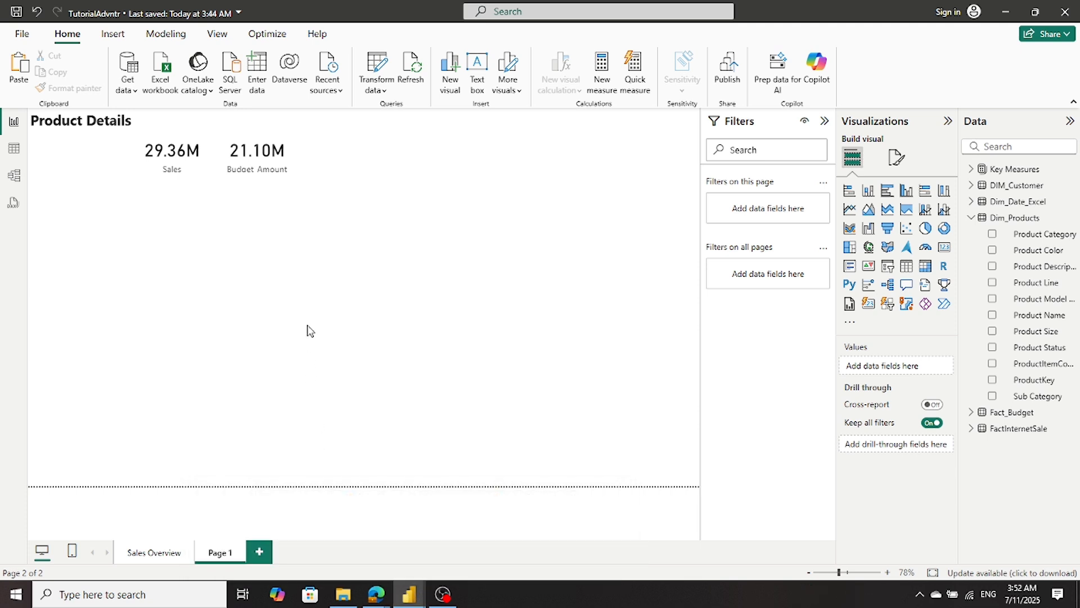
pyautogui.hotkey('ctrl', 'v')
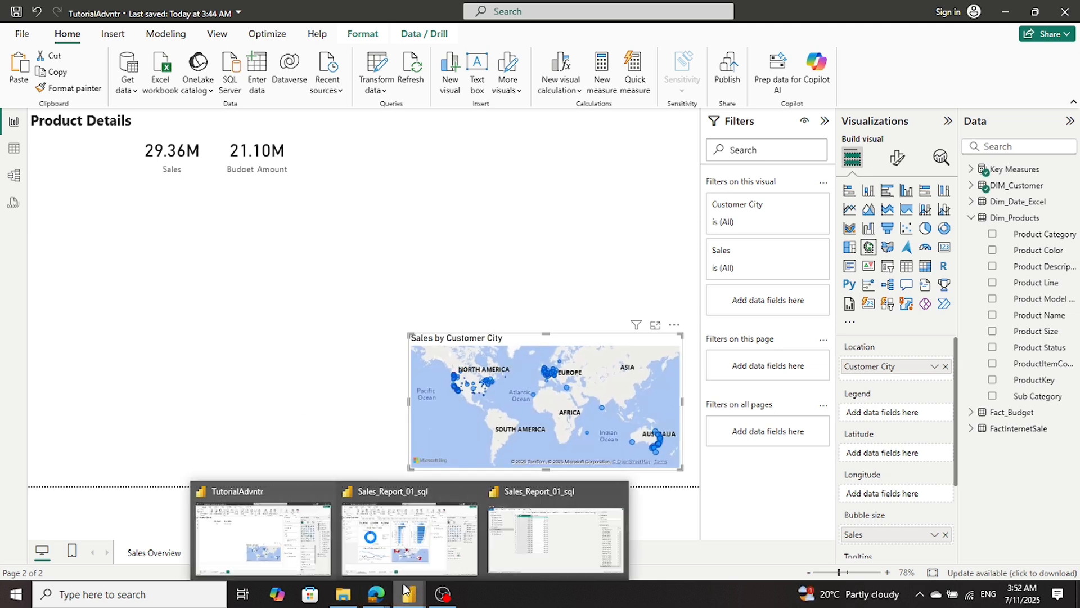
# - Check the map's placement on the Product Details page of Sales_Report_01_sql, and return to the TutorialAdvntr report
pyautogui.click(404, 546)
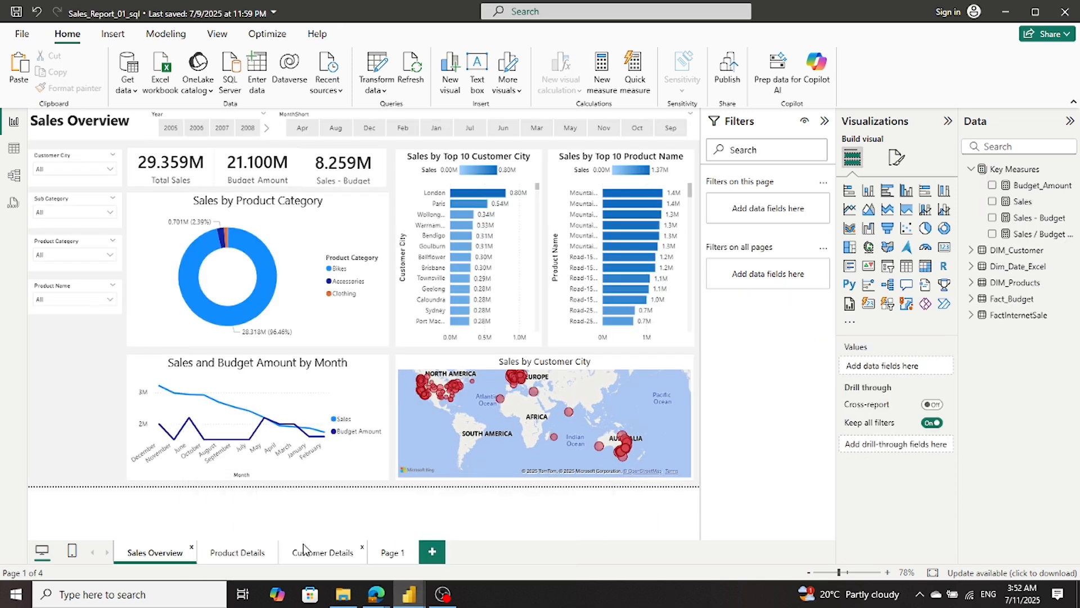
pyautogui.click(234, 554)
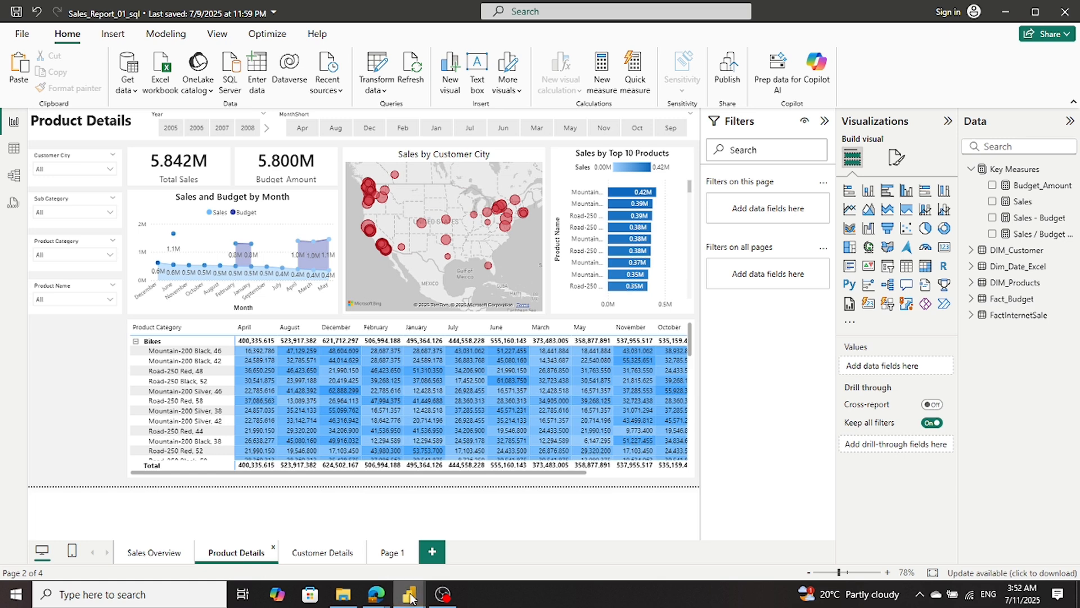
pyautogui.moveTo(409, 595)
pyautogui.click(301, 541)
# - Move the Sales by Customer City map up beside the Budget Amount card, just below the page title's level
pyautogui.moveTo(436, 402); pyautogui.dragTo(361, 185)
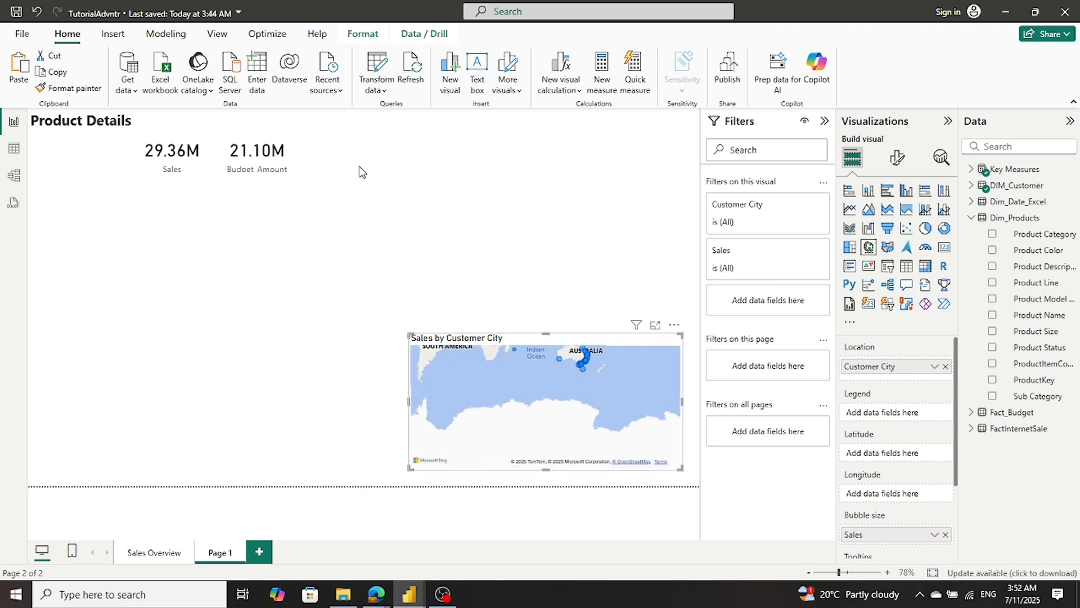
pyautogui.moveTo(348, 278); pyautogui.dragTo(446, 430)
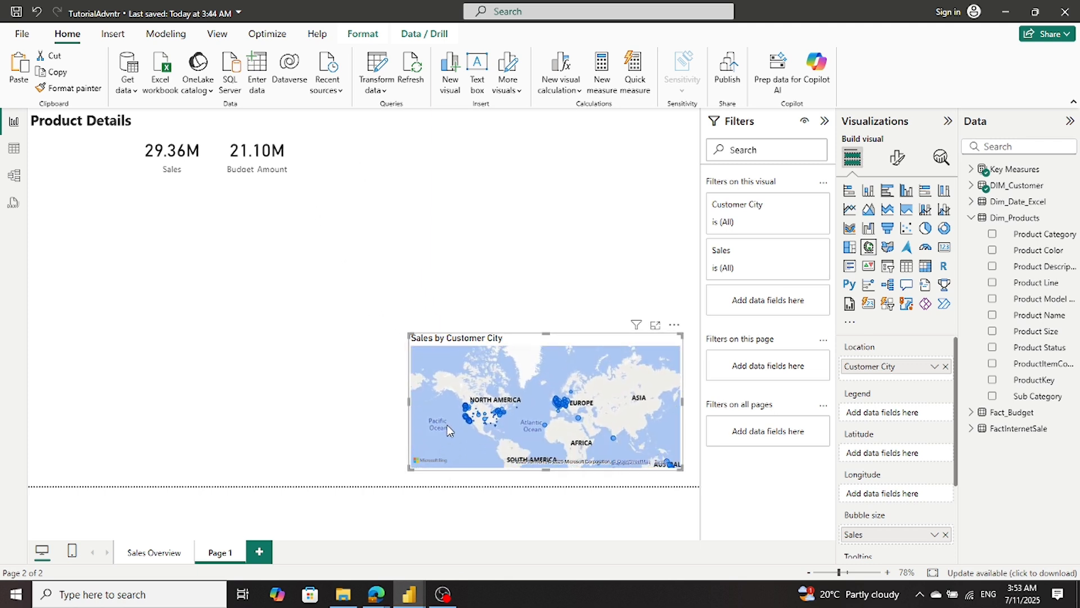
pyautogui.moveTo(451, 334); pyautogui.dragTo(344, 140)
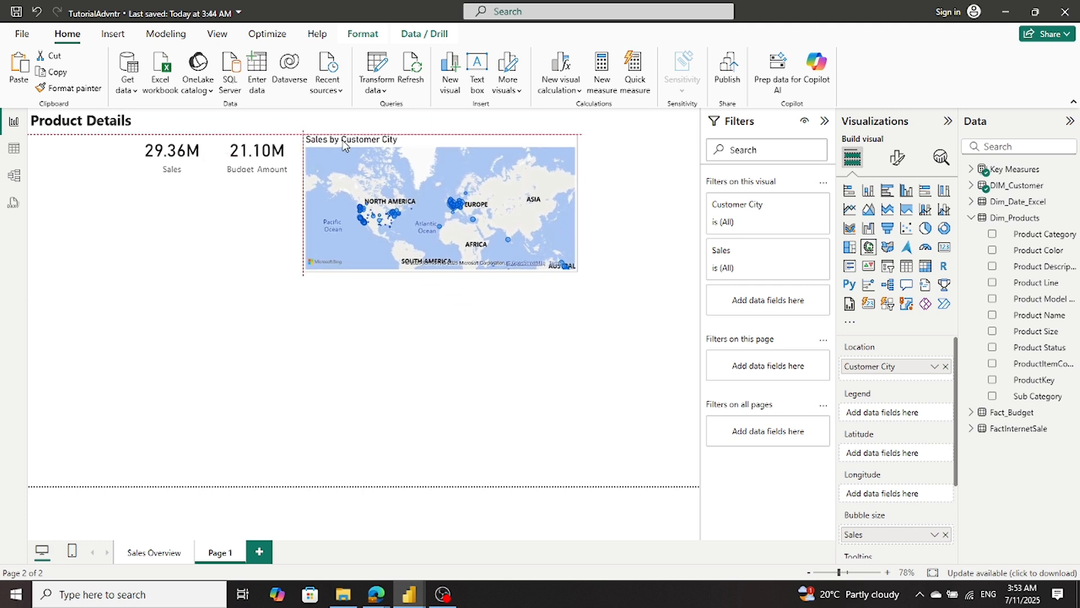
pyautogui.click(394, 394)
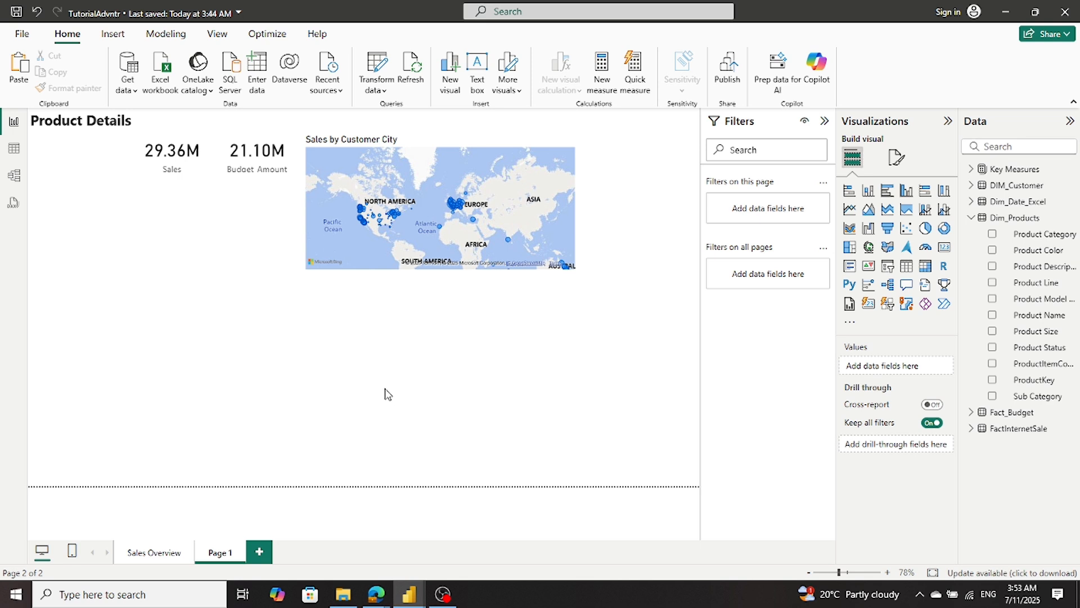
# - Look up which visual follows the map on the Sales_Report_01_sql Product Details page, and return to the TutorialAdvntr report
pyautogui.moveTo(418, 602)
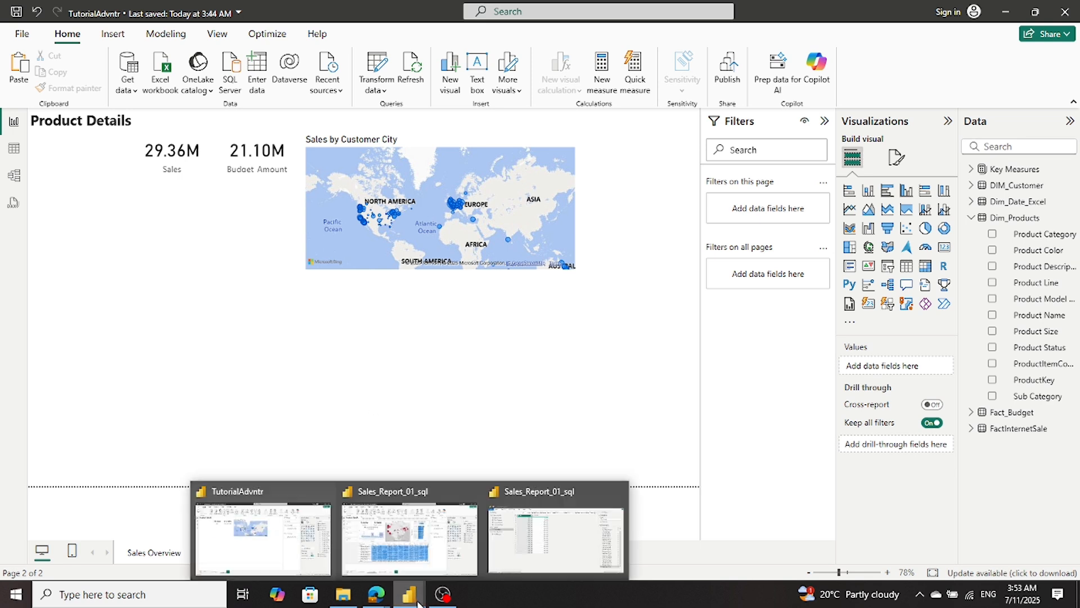
pyautogui.click(434, 557)
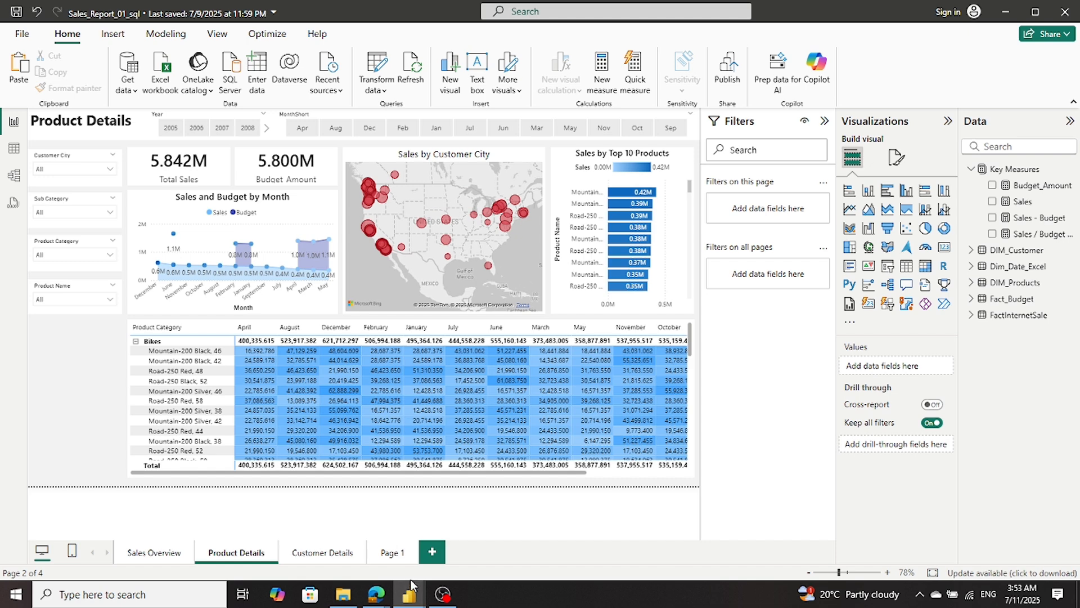
pyautogui.moveTo(414, 588)
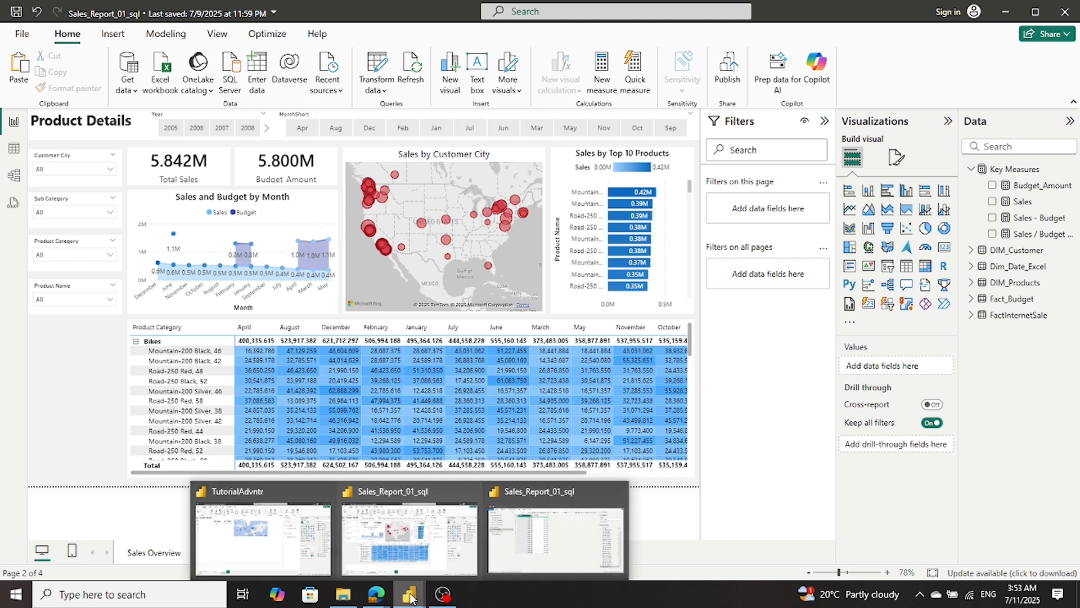
pyautogui.click(326, 569)
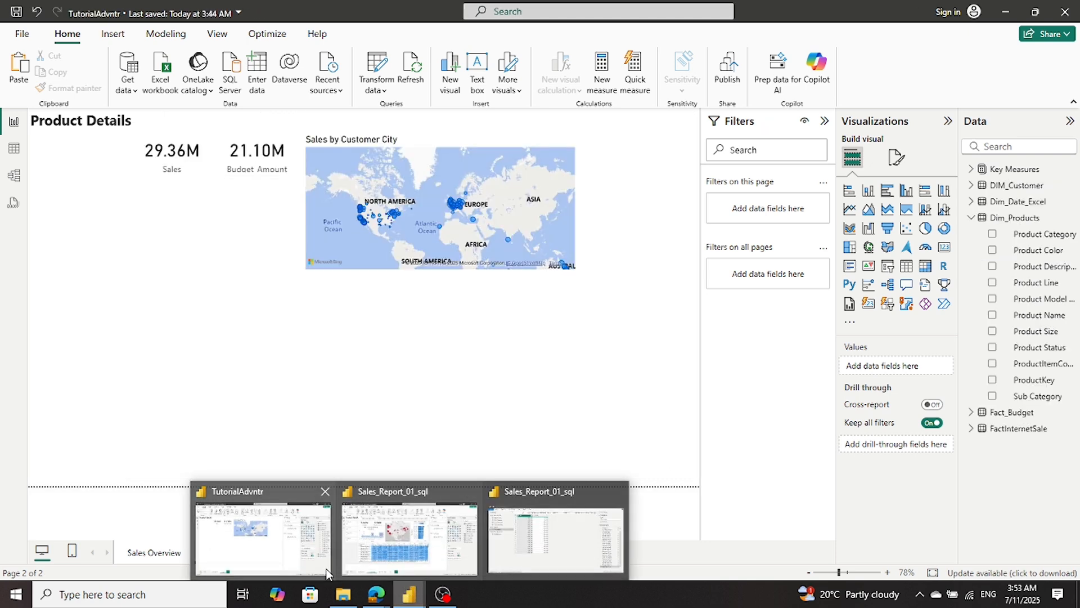
# - Copy the Sales by Product Name bar chart from the Sales Overview page to Page 1
pyautogui.click(150, 555)
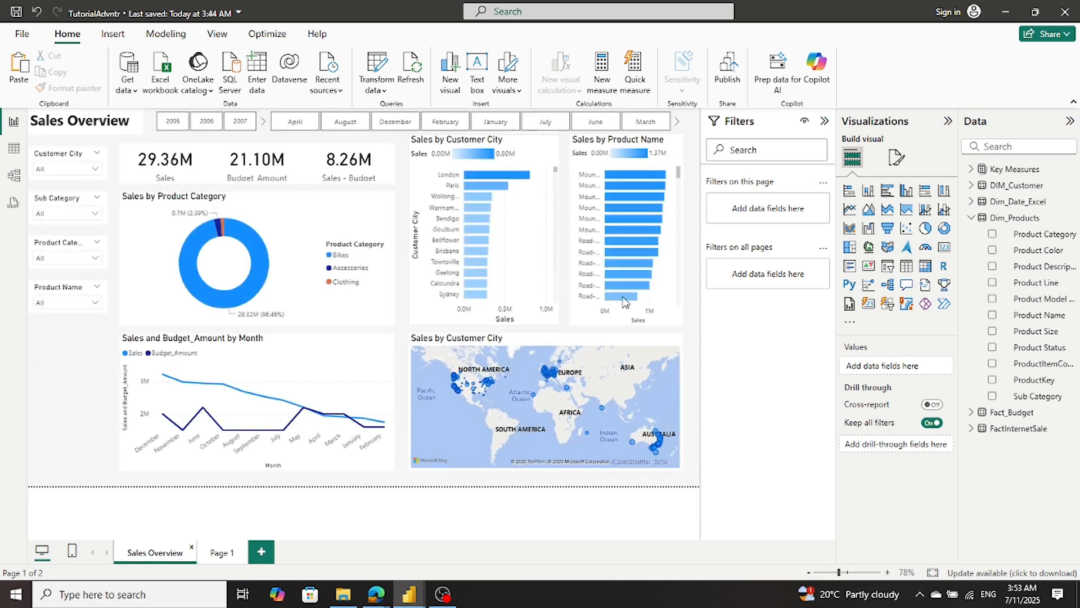
pyautogui.click(579, 318)
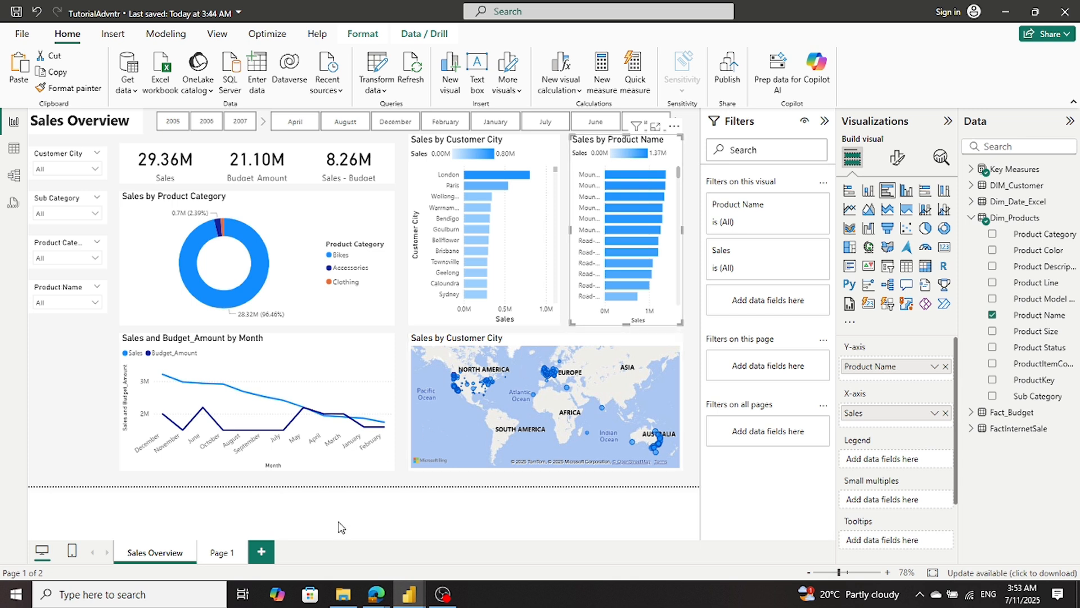
pyautogui.click(217, 554)
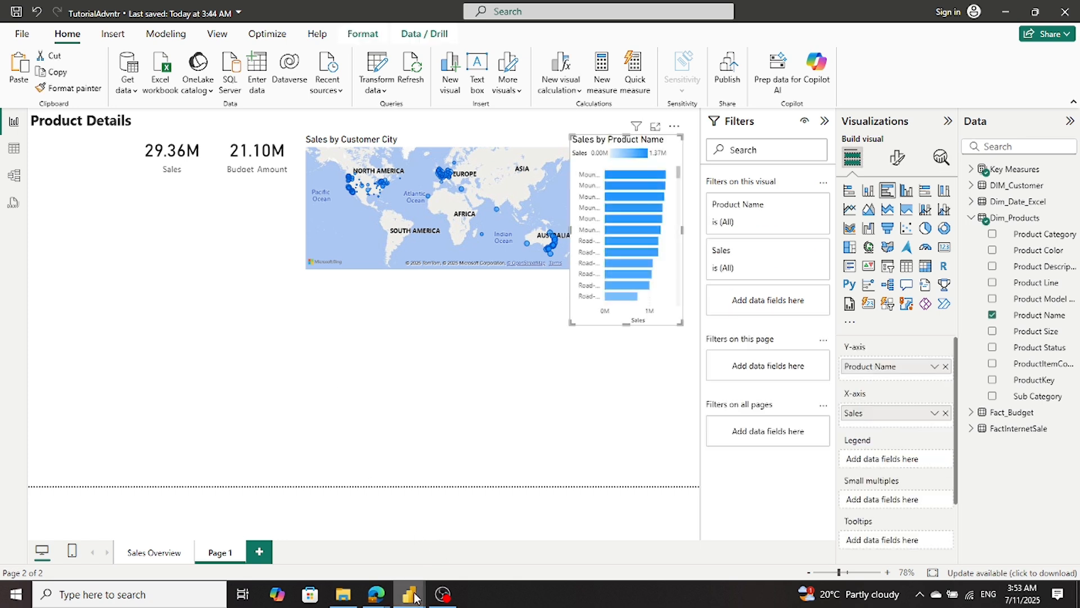
pyautogui.moveTo(414, 598)
pyautogui.moveTo(418, 566)
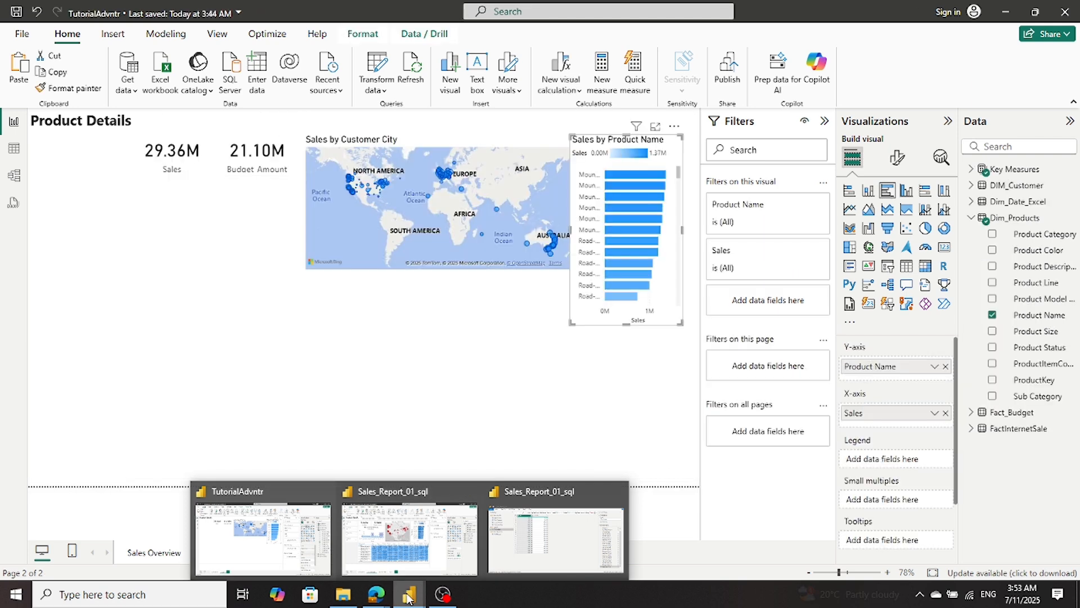
pyautogui.click(532, 267)
pyautogui.click(533, 267)
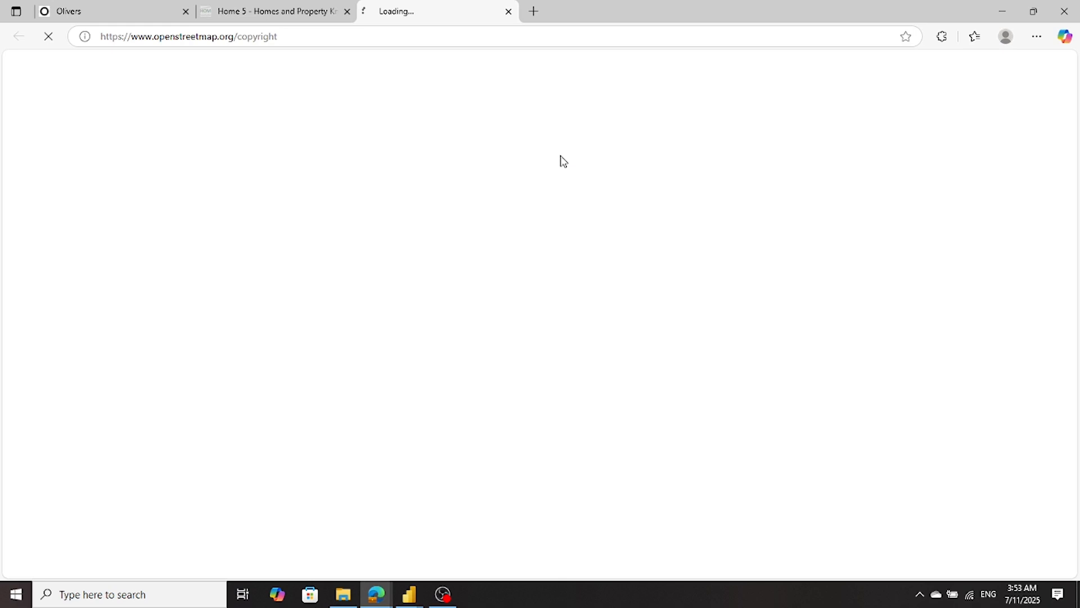
pyautogui.click(510, 11)
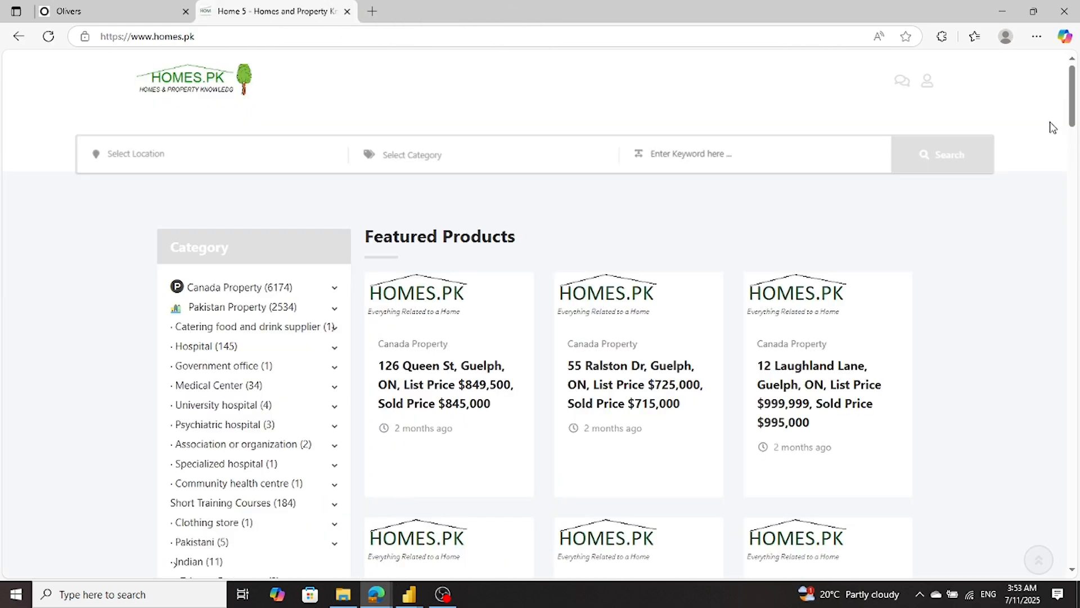
pyautogui.click(993, 8)
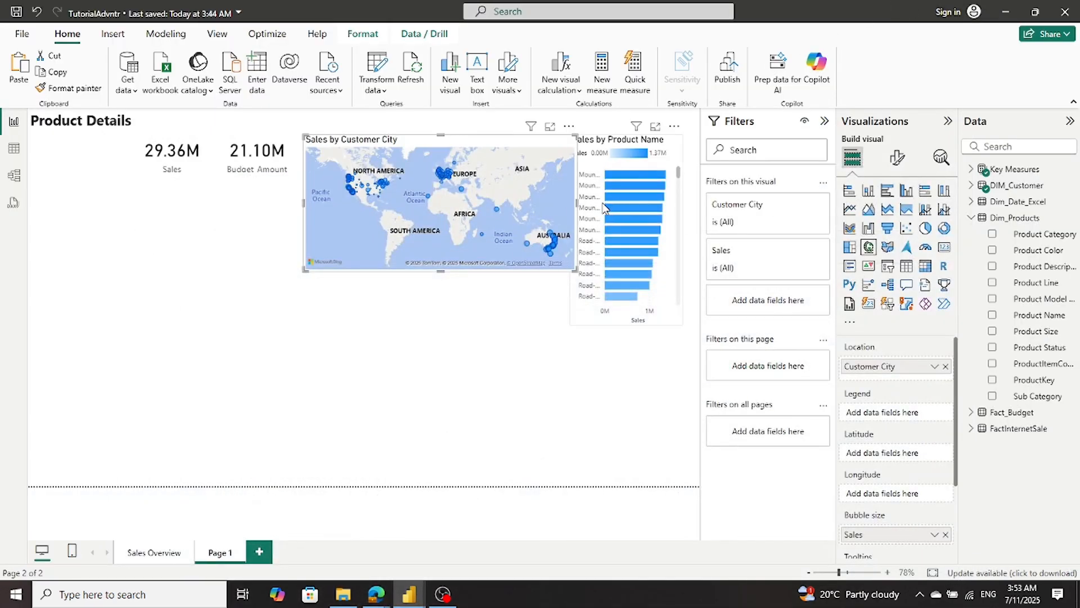
# - Make the Sales by Customer City map narrower and taller, and shift the Sales by Product Name chart closer beside it
pyautogui.moveTo(577, 203); pyautogui.dragTo(532, 202)
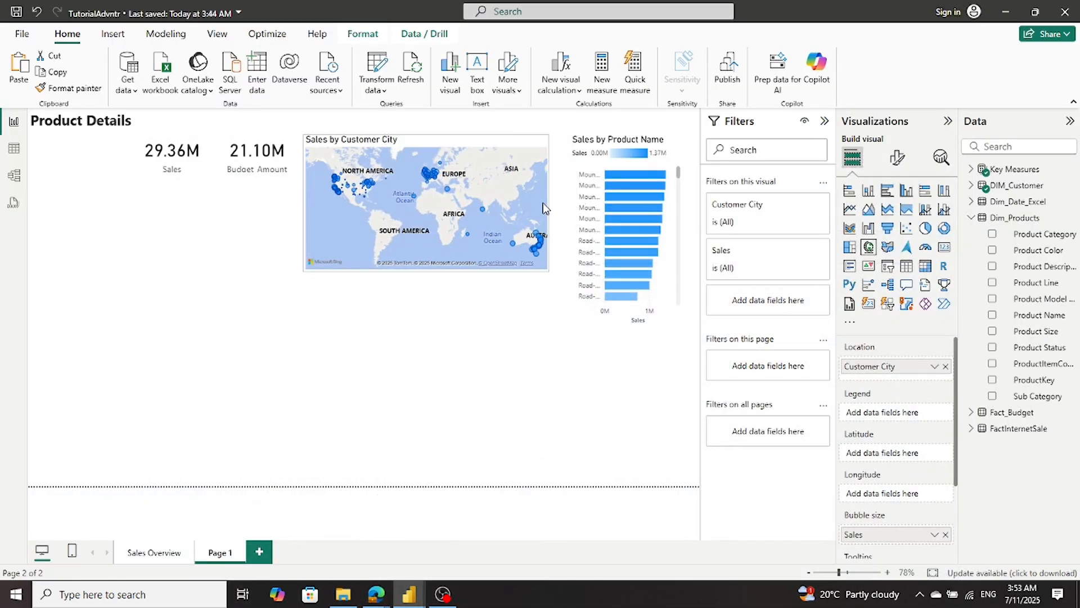
pyautogui.click(577, 202)
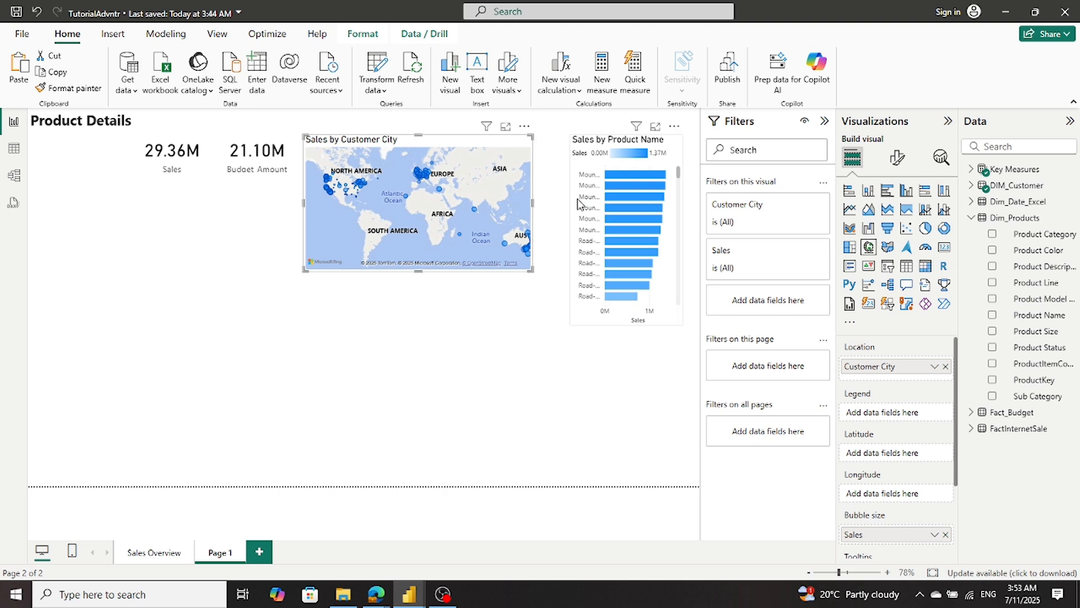
pyautogui.moveTo(577, 203); pyautogui.dragTo(557, 214)
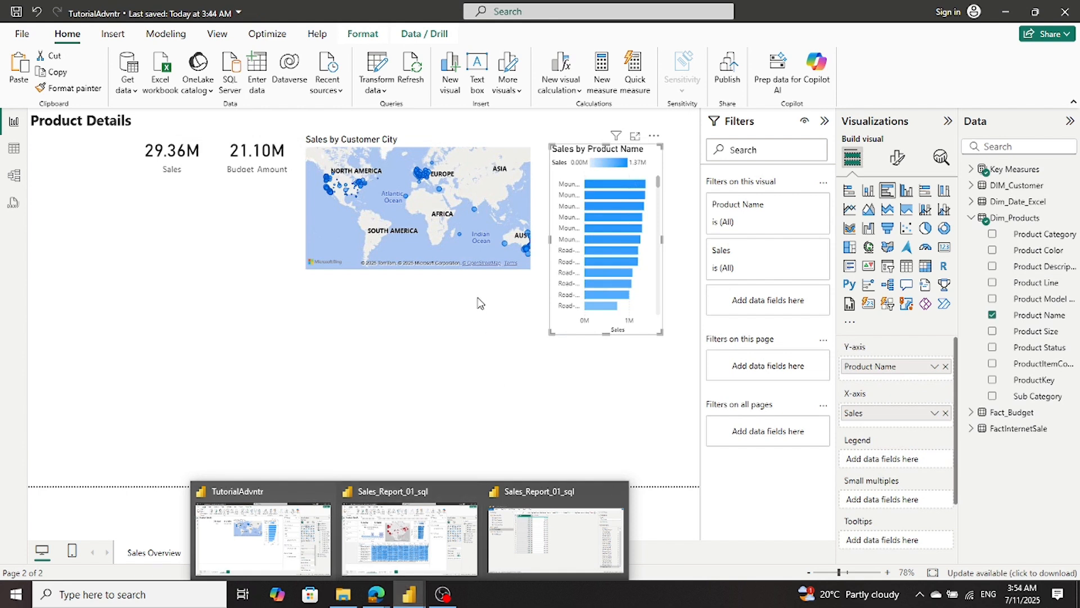
pyautogui.click(473, 270)
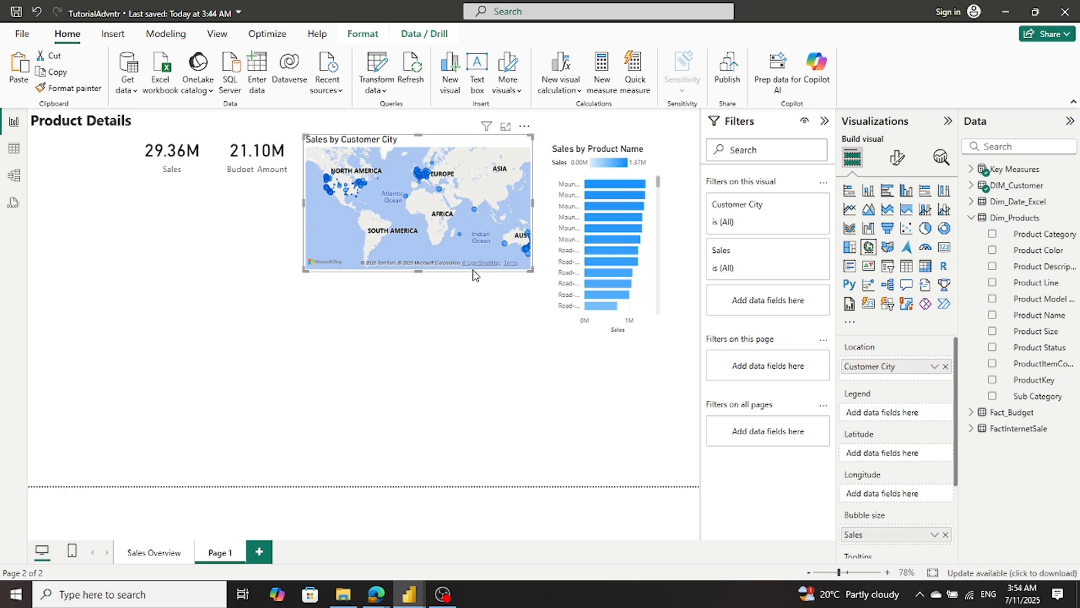
pyautogui.moveTo(419, 271); pyautogui.dragTo(414, 318)
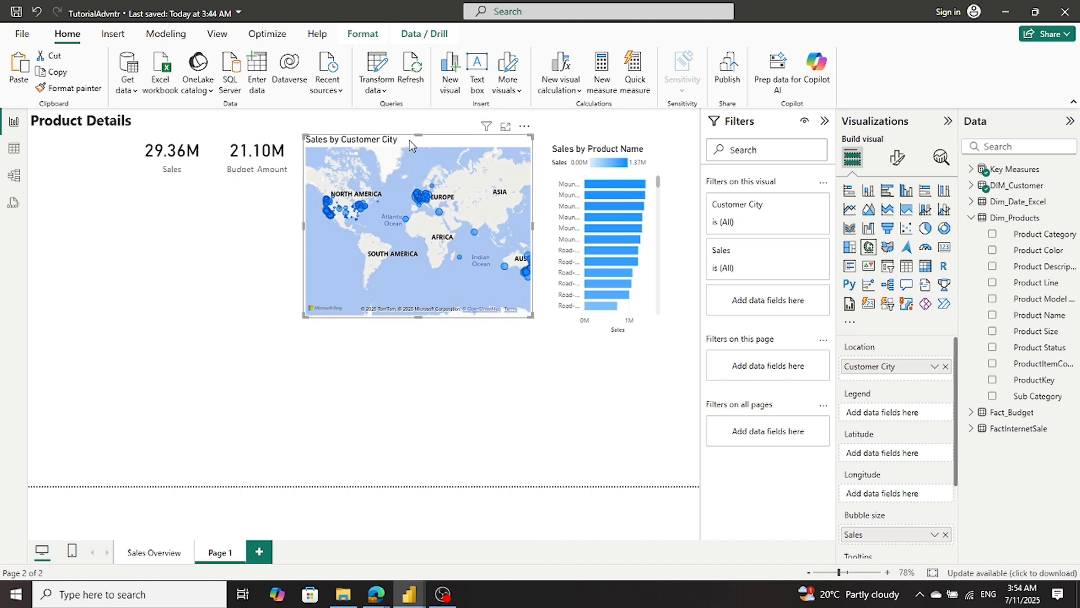
# - Nudge the Sales by Customer City map down so its title lines up with the Sales by Product Name chart's title
pyautogui.moveTo(410, 141); pyautogui.dragTo(406, 151)
pyautogui.click(286, 250)
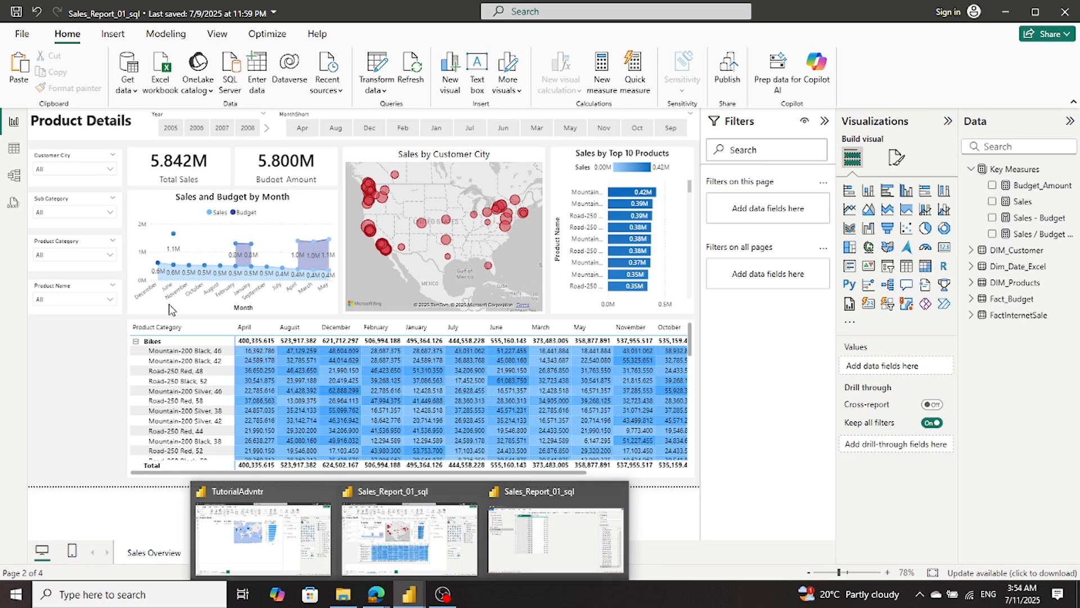
# - Examine the matrix and the Sales and Budget by Month chart in Sales_Report_01_sql, compare its Sales Overview page, and return to the TutorialAdvntr report
pyautogui.click(268, 548)
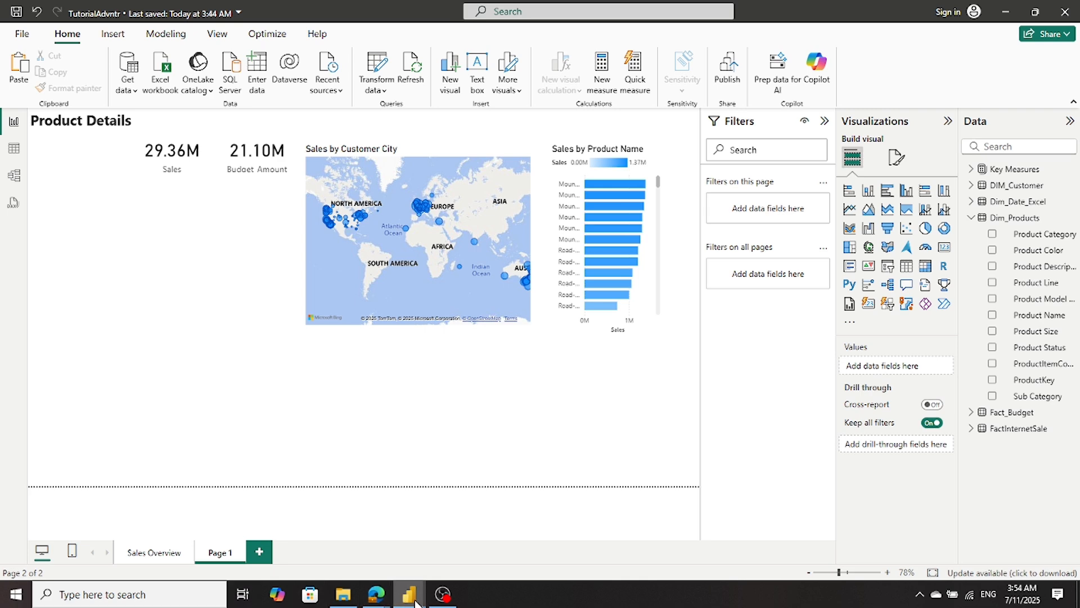
pyautogui.click(428, 564)
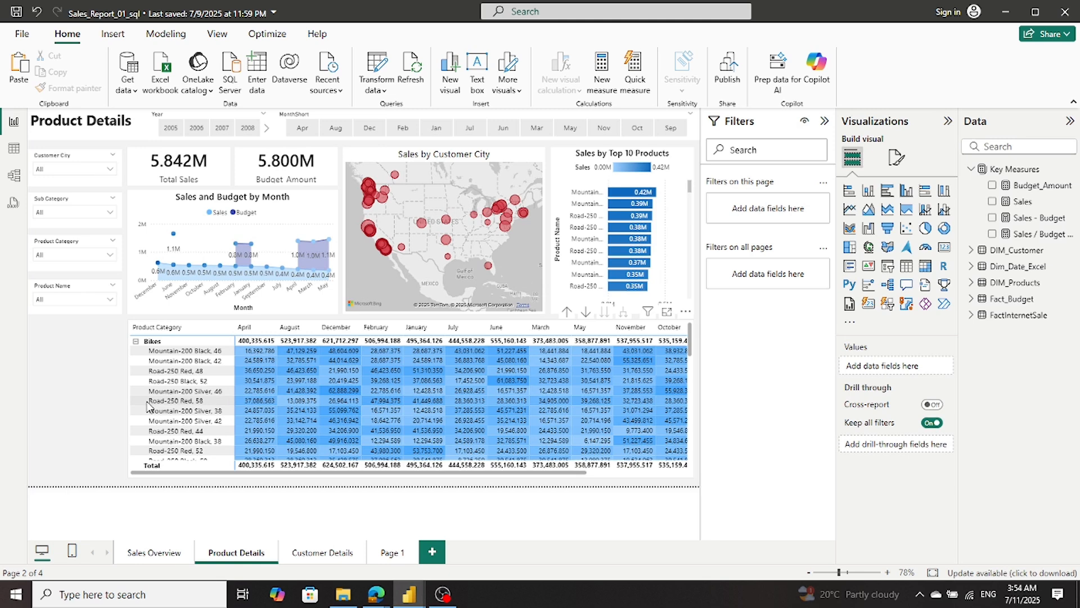
pyautogui.click(132, 482)
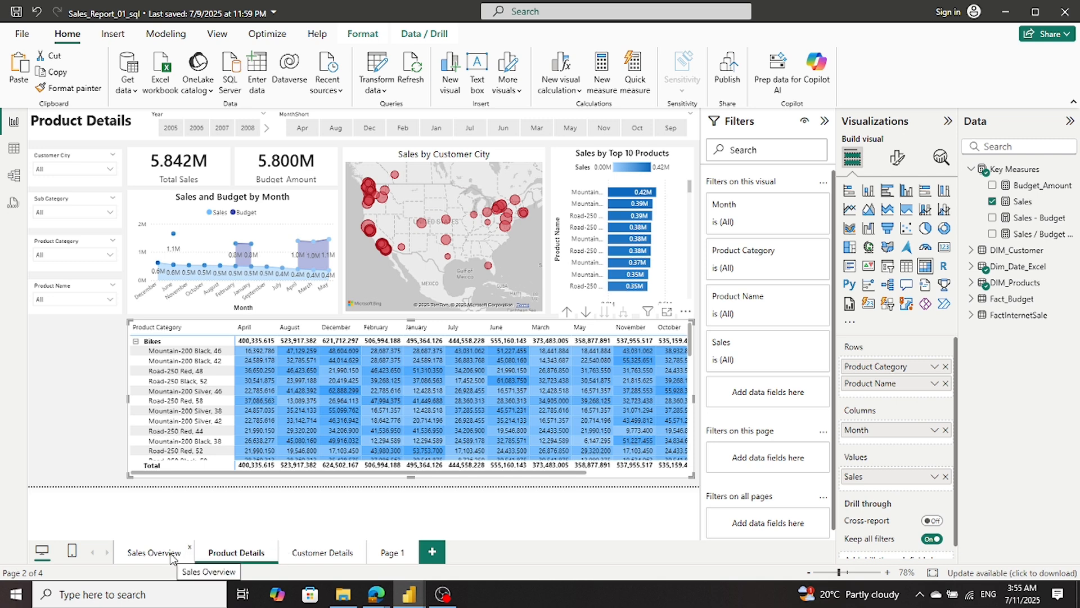
pyautogui.click(135, 209)
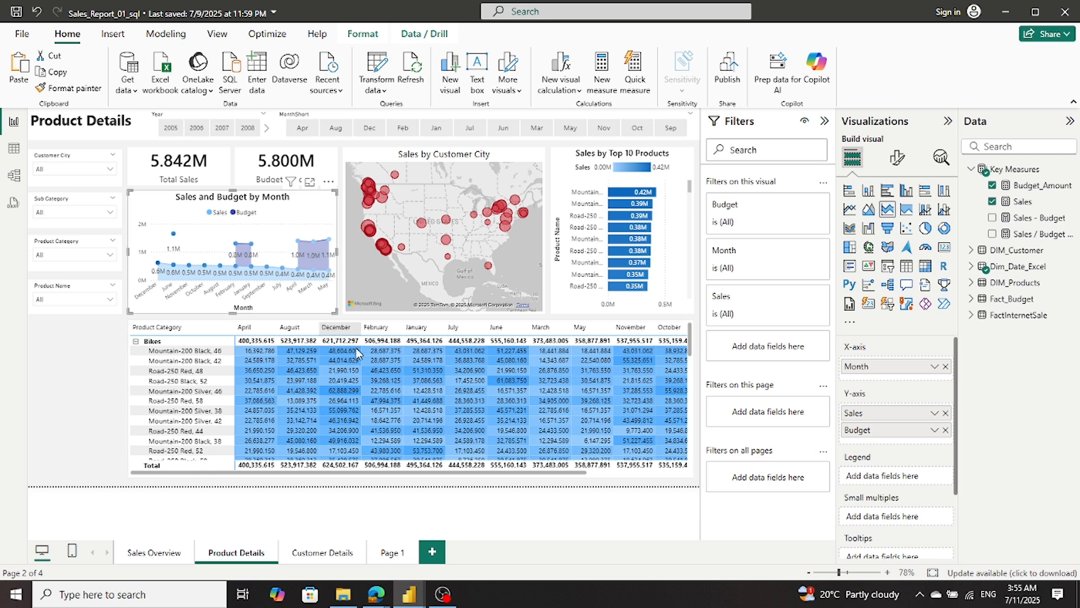
pyautogui.click(151, 554)
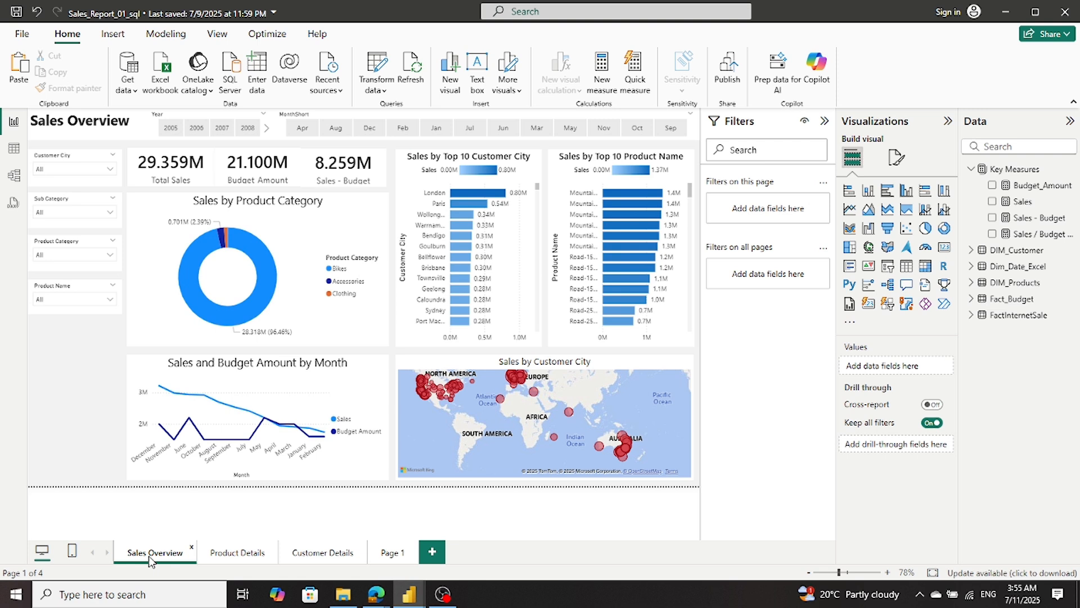
pyautogui.click(243, 554)
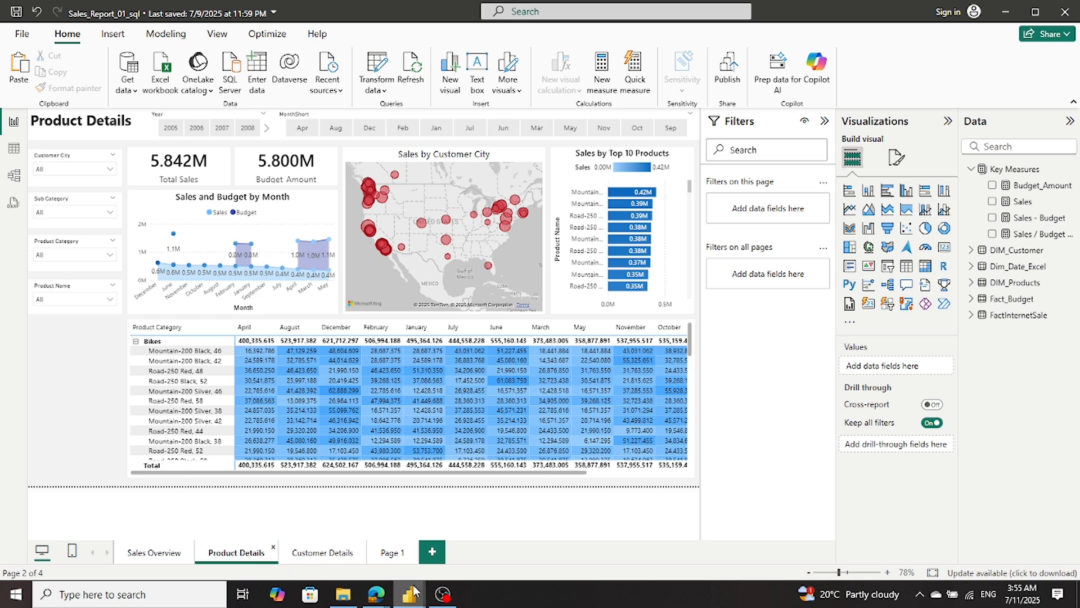
pyautogui.moveTo(413, 592)
pyautogui.click(287, 565)
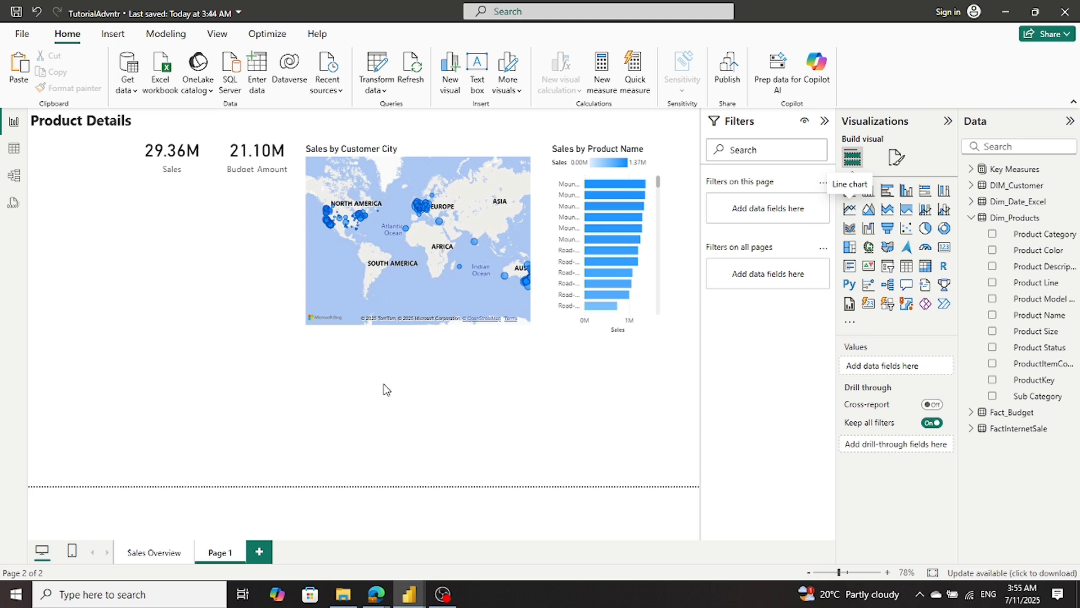
# - Copy the Sales and Budget_Amount by Month line chart from the Sales Overview page to Page 1
pyautogui.click(150, 554)
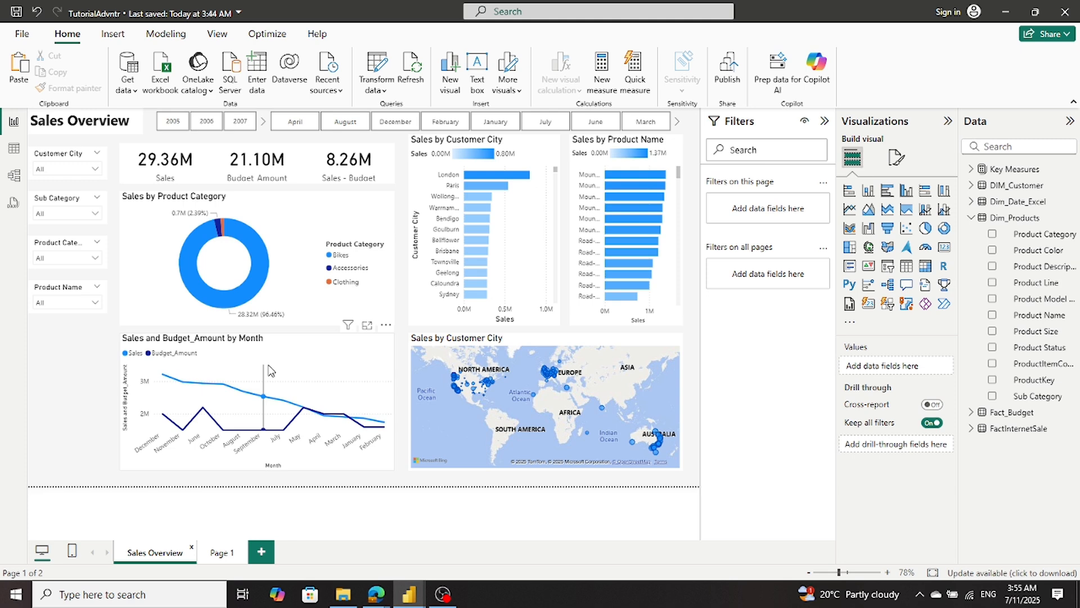
pyautogui.click(289, 340)
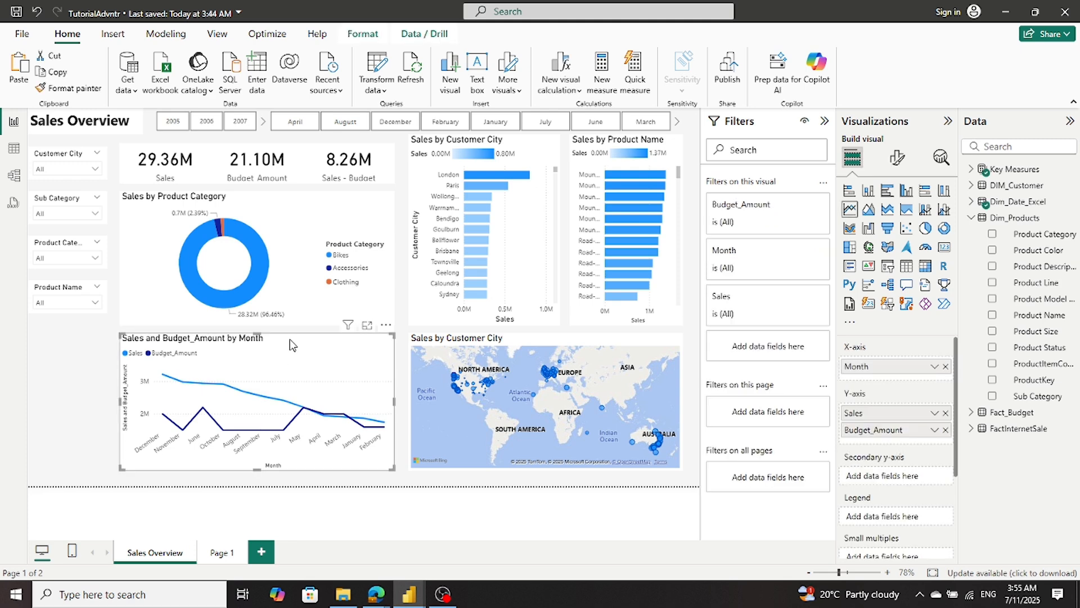
pyautogui.click(215, 557)
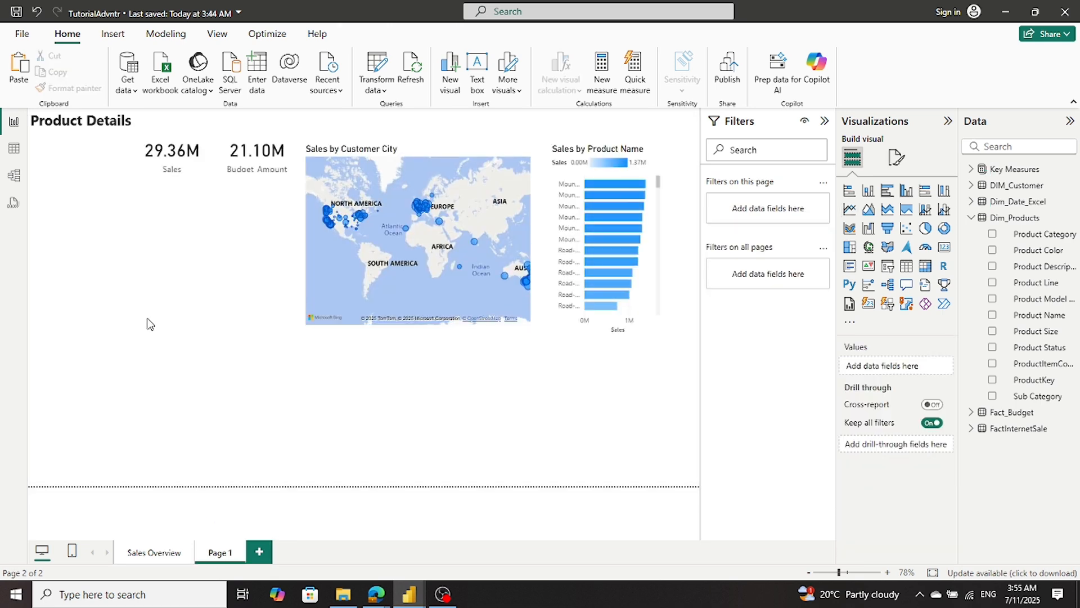
pyautogui.hotkey('ctrl', 'v')
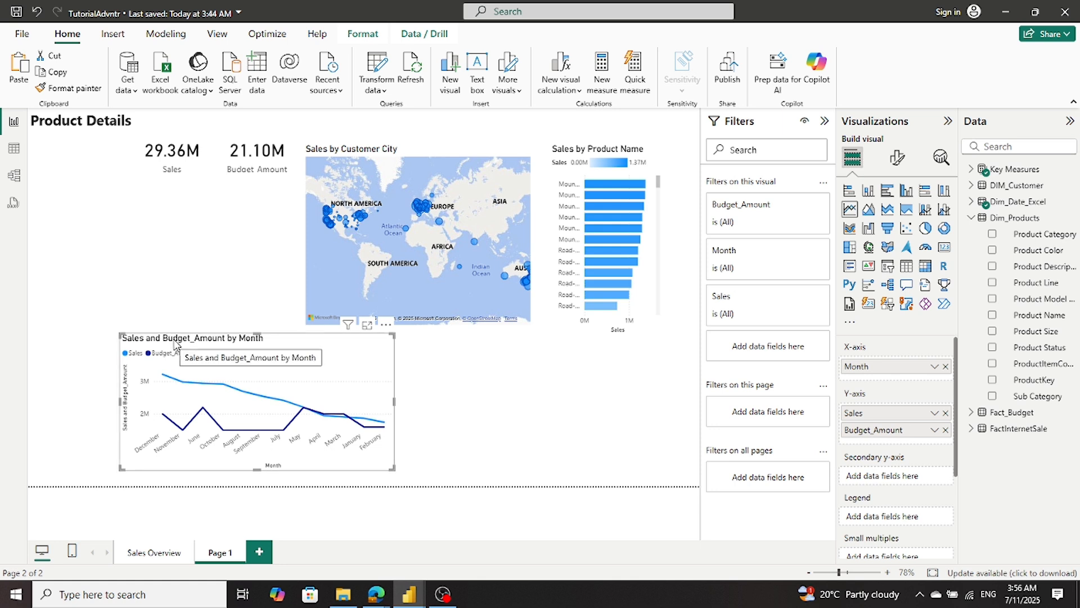
# - Move the Sales and Budget_Amount by Month chart beneath the two cards, narrow it to their width, and extend it down to about the map's lower edge
pyautogui.moveTo(266, 358); pyautogui.dragTo(158, 198)
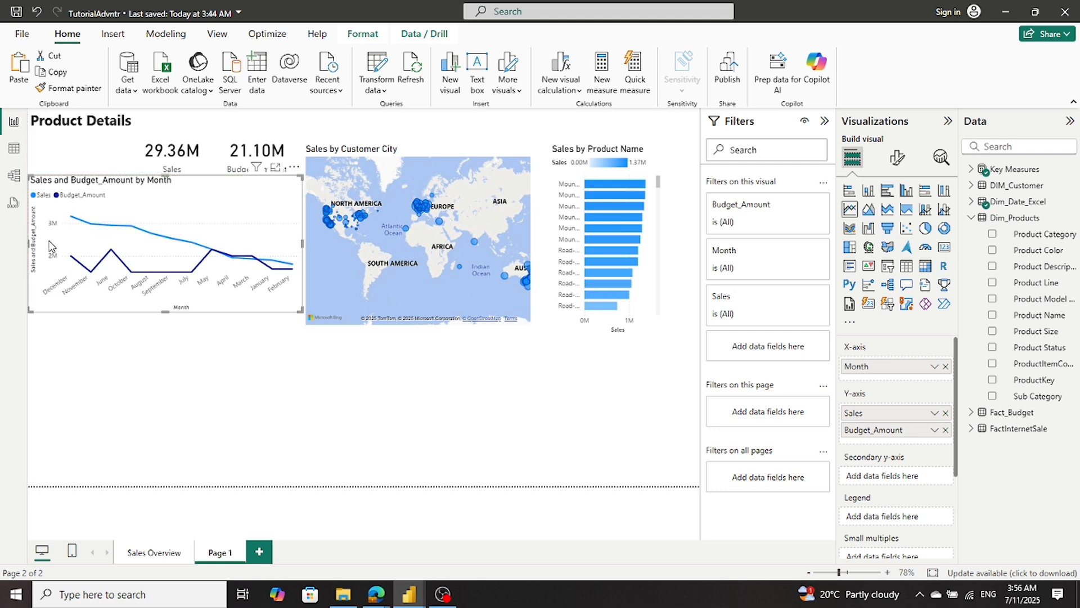
pyautogui.moveTo(26, 241); pyautogui.dragTo(137, 258)
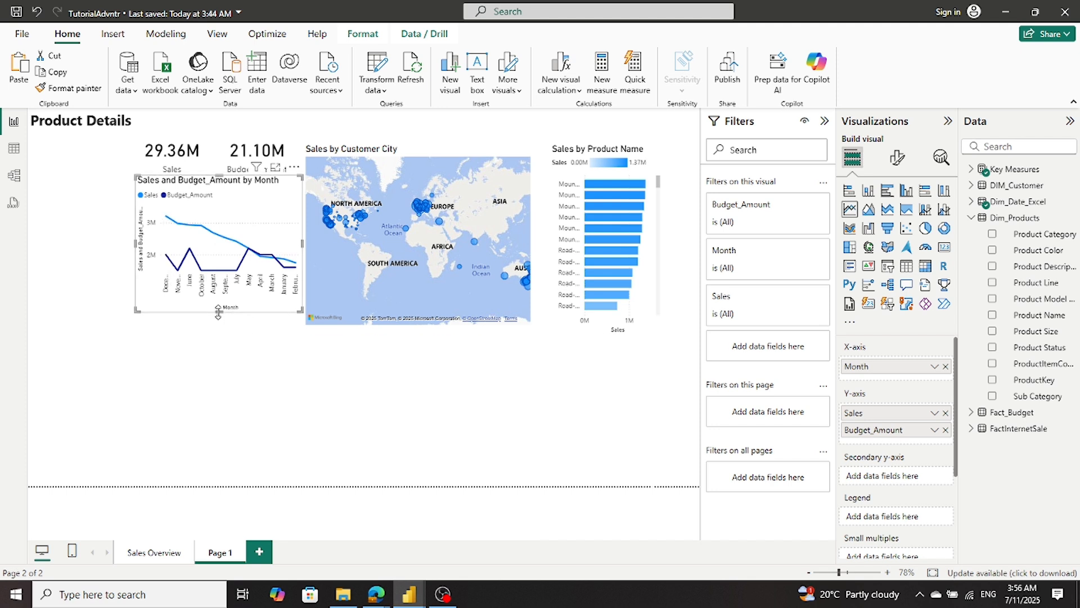
pyautogui.moveTo(218, 312); pyautogui.dragTo(212, 325)
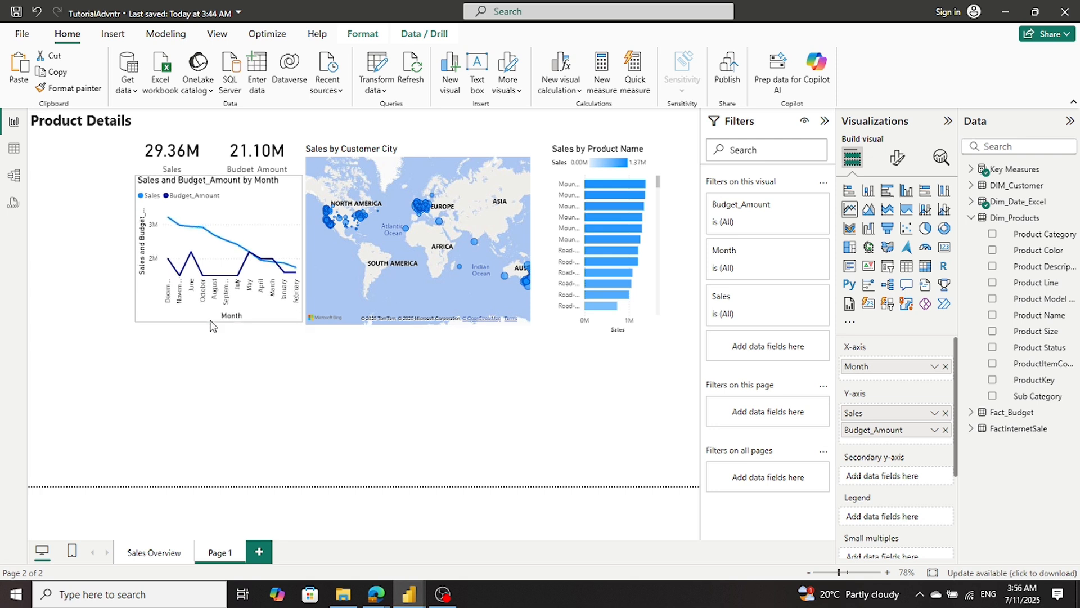
pyautogui.click(266, 380)
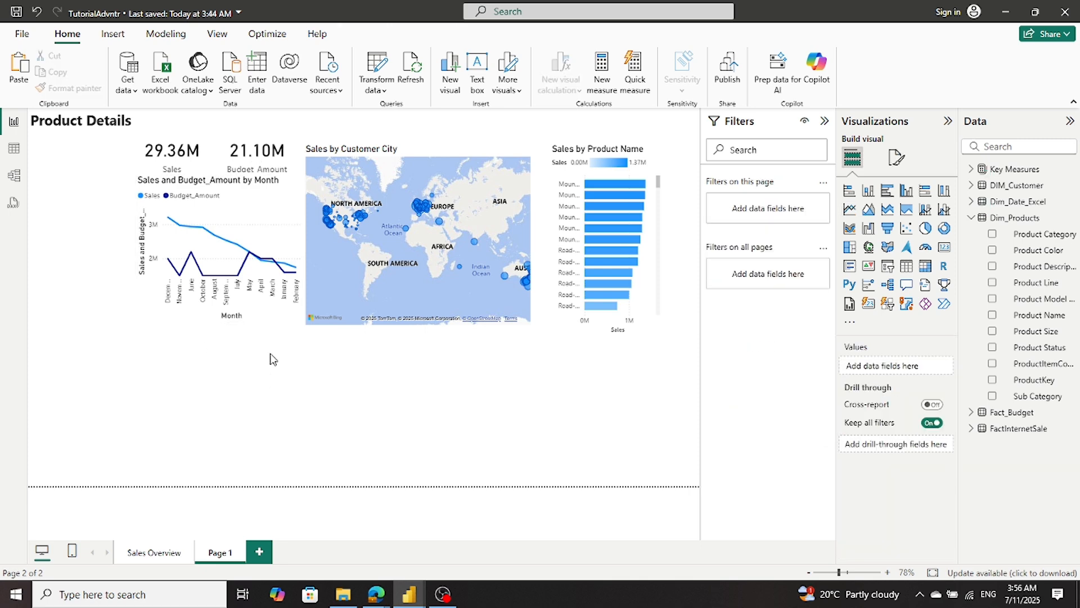
# - Try the scatter and both line-and-column chart types on the Sales and Budget_Amount by Month visual, and switch it back to a line chart
pyautogui.click(237, 319)
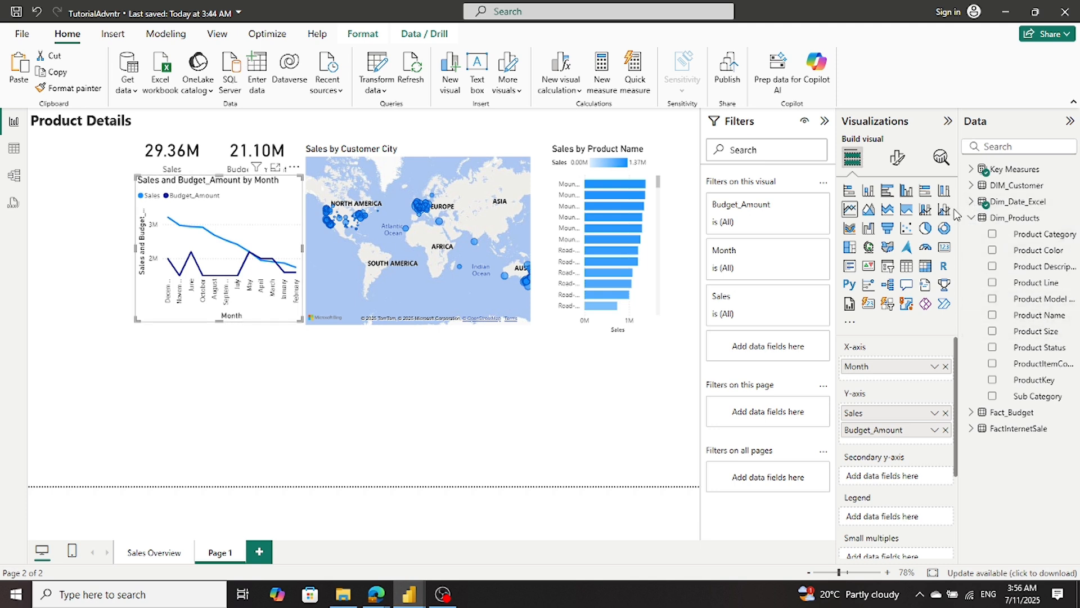
pyautogui.click(906, 228)
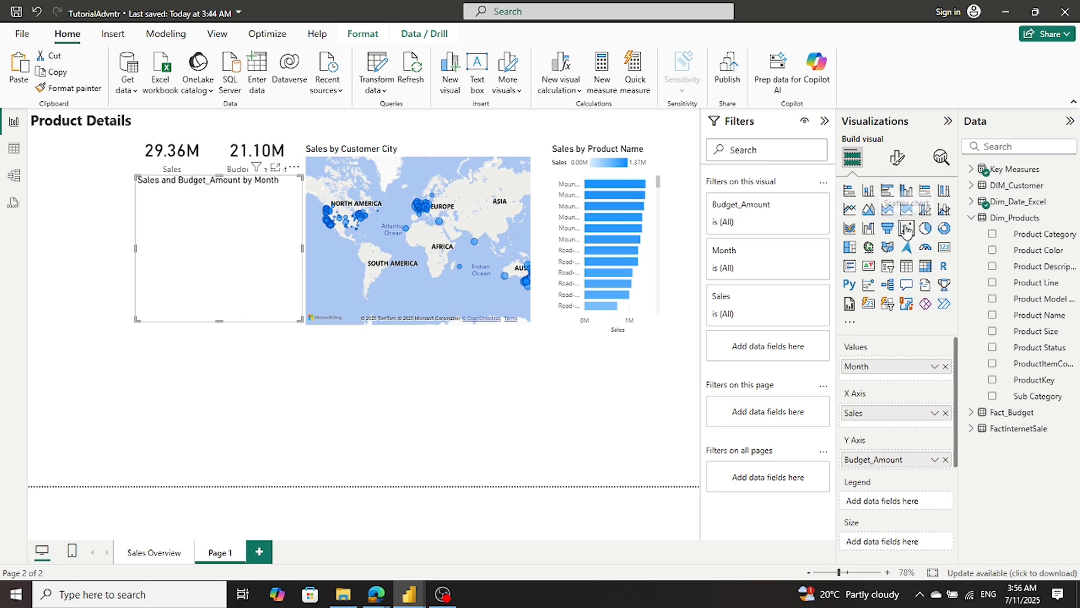
pyautogui.click(851, 210)
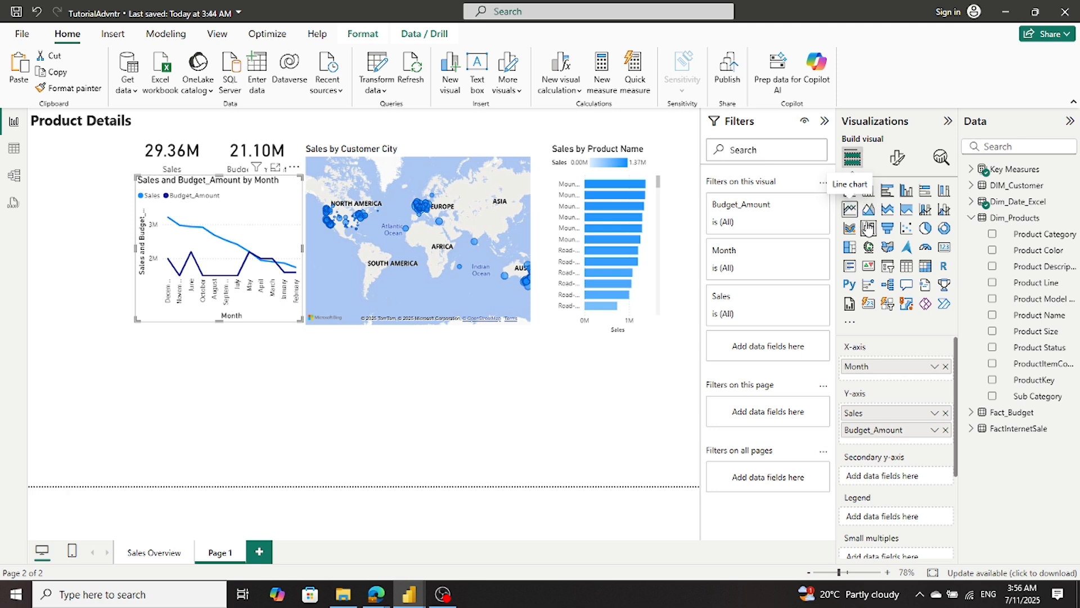
pyautogui.click(925, 209)
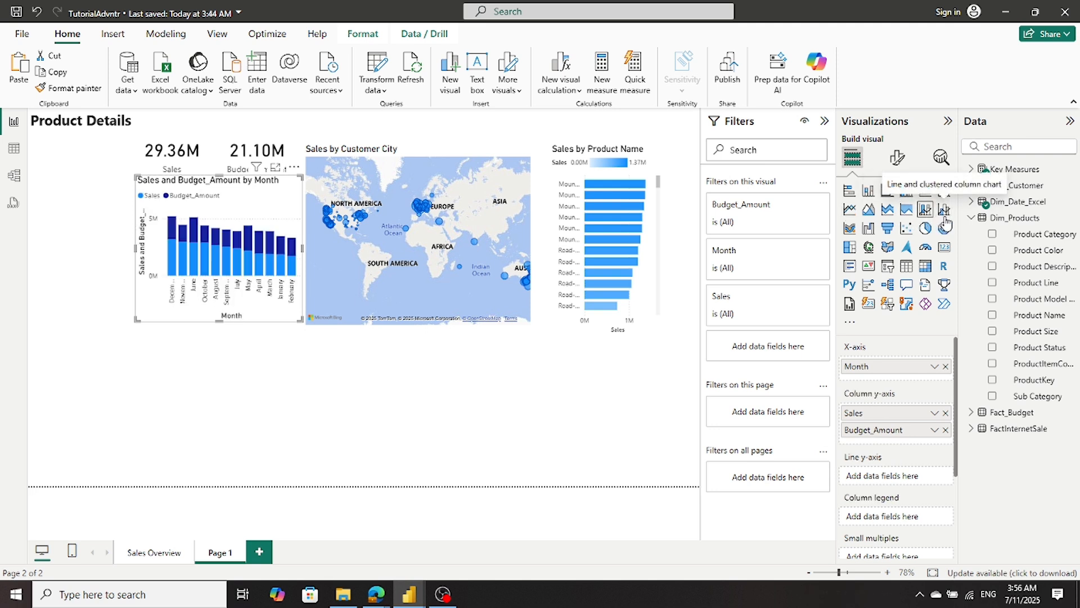
pyautogui.click(945, 210)
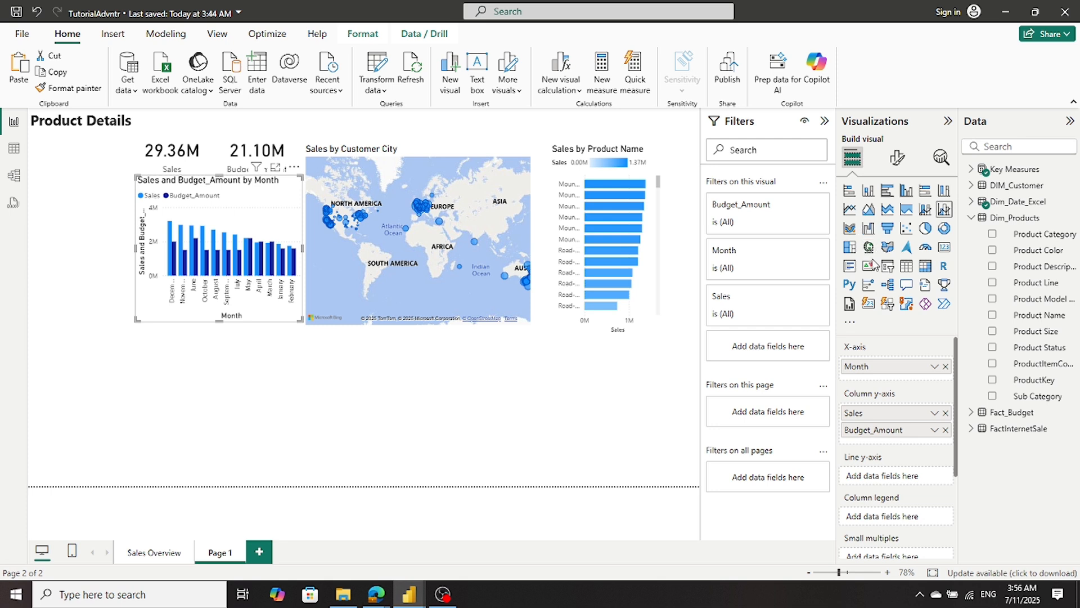
pyautogui.click(850, 210)
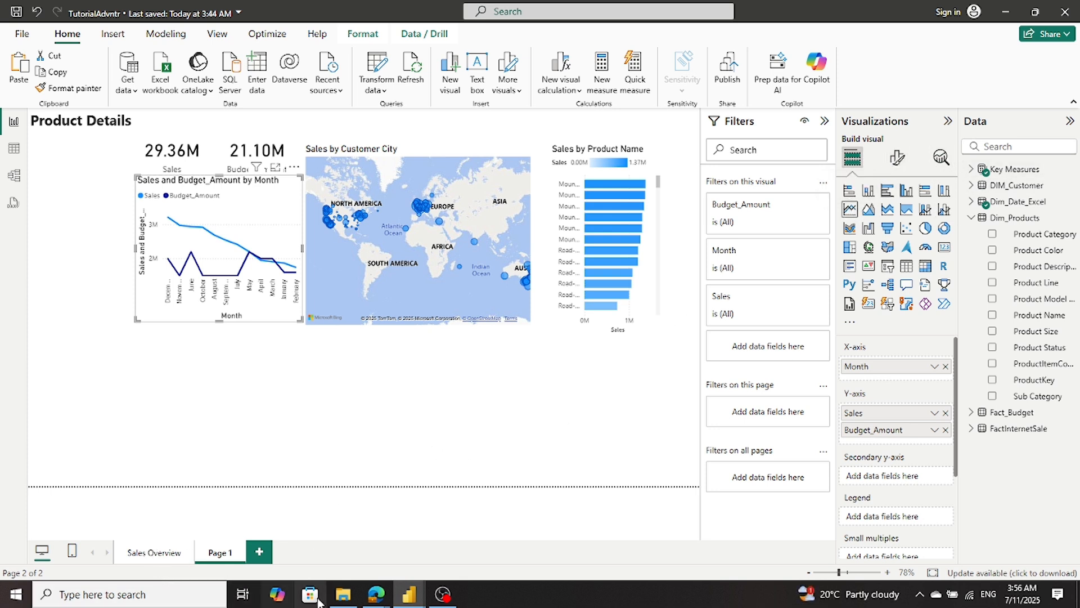
# - Switch to the Sales_Report_01_sql report and check which visual type its Sales and Budget by Month chart uses
pyautogui.moveTo(414, 595)
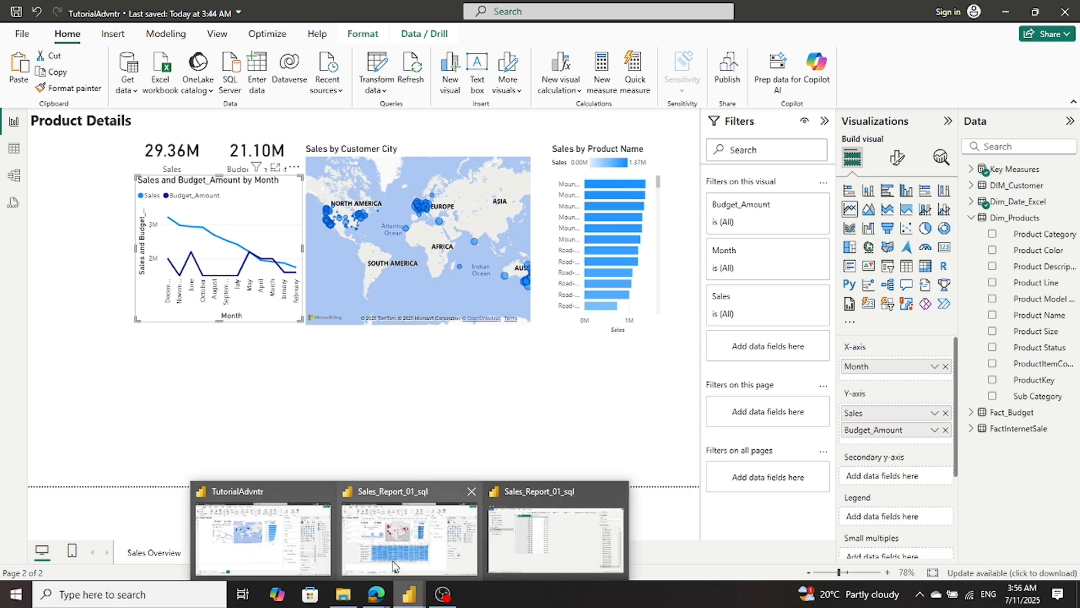
pyautogui.click(346, 567)
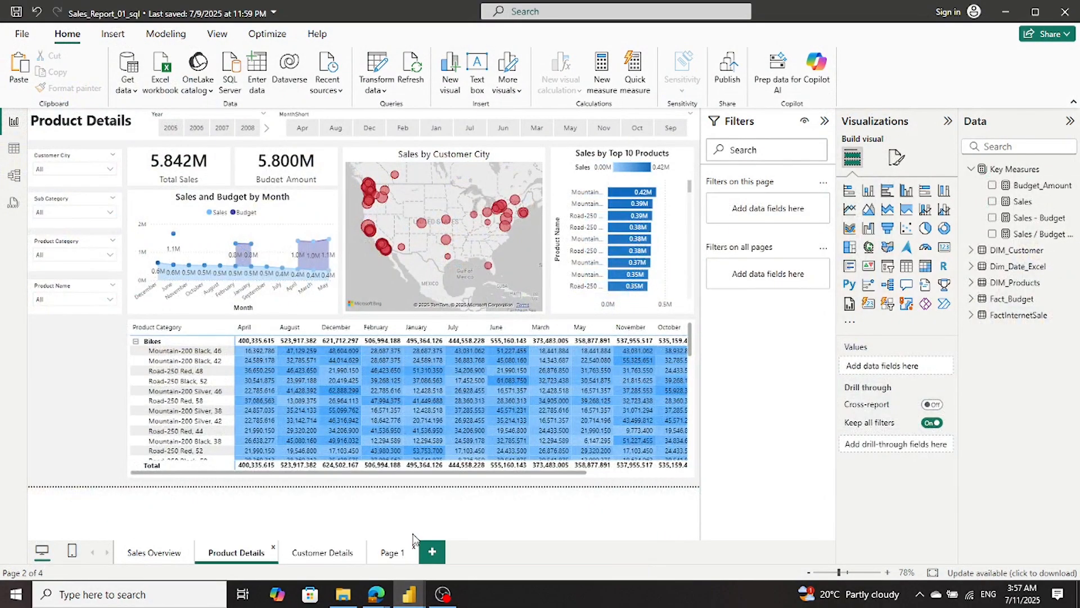
pyautogui.click(181, 311)
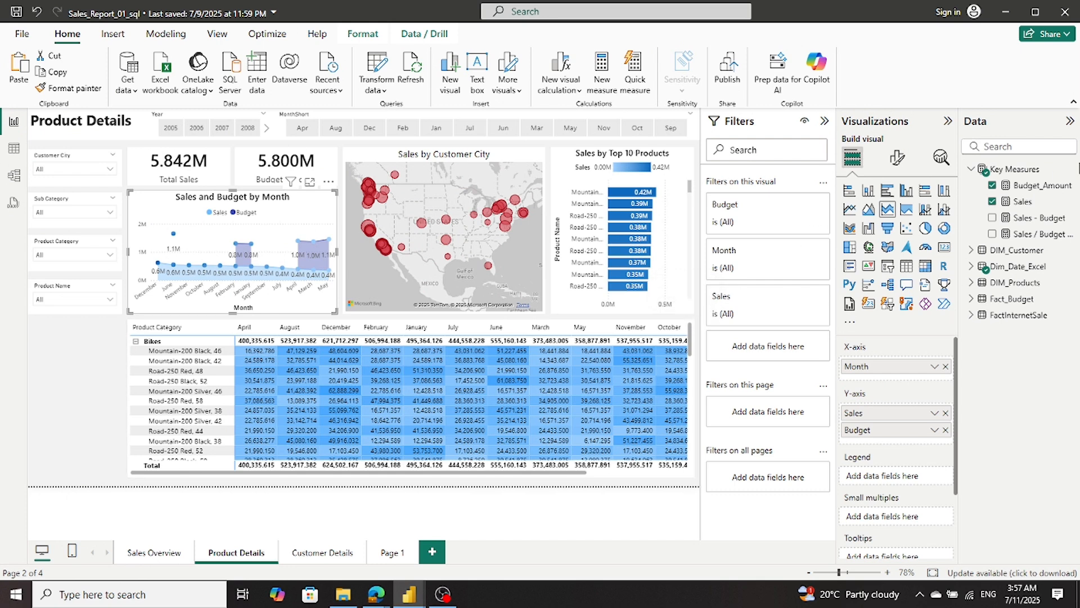
# - Try the line chart type on the reference Sales and Budget by Month visual, and undo the change each time
pyautogui.click(850, 212)
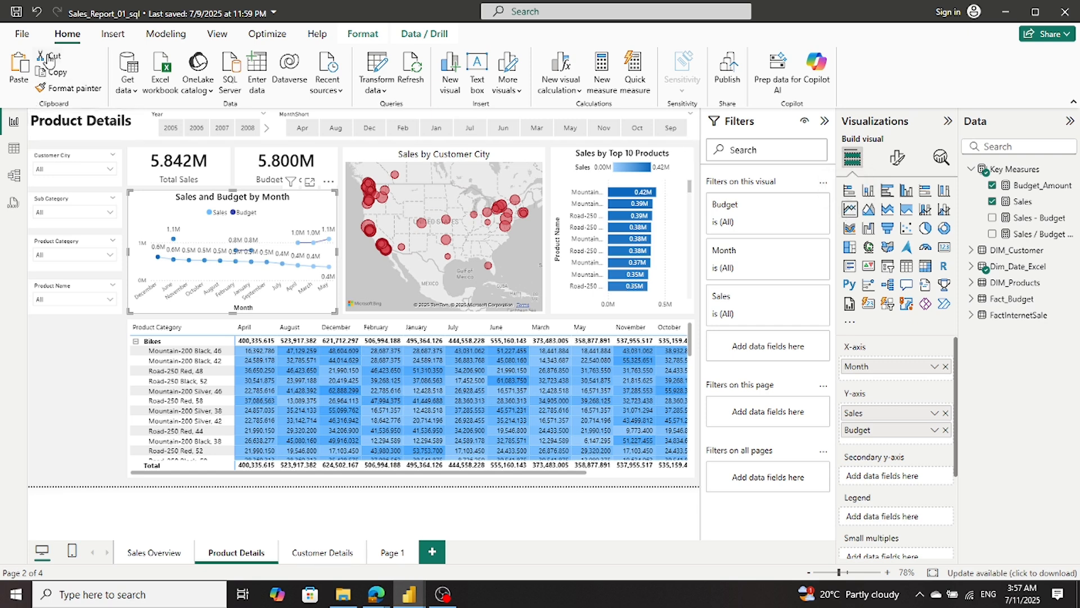
pyautogui.click(37, 14)
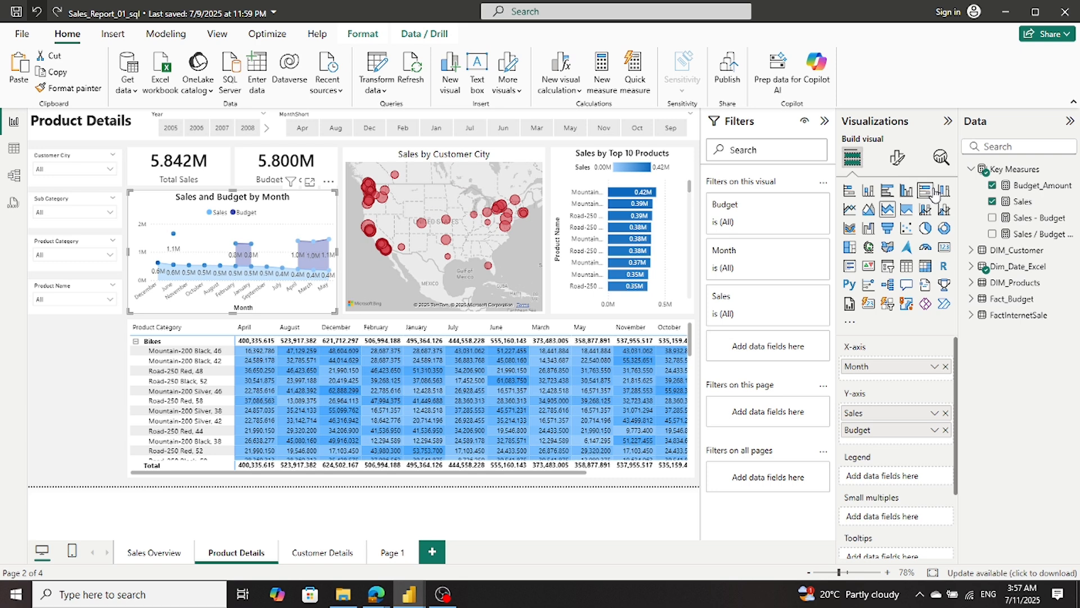
pyautogui.click(851, 211)
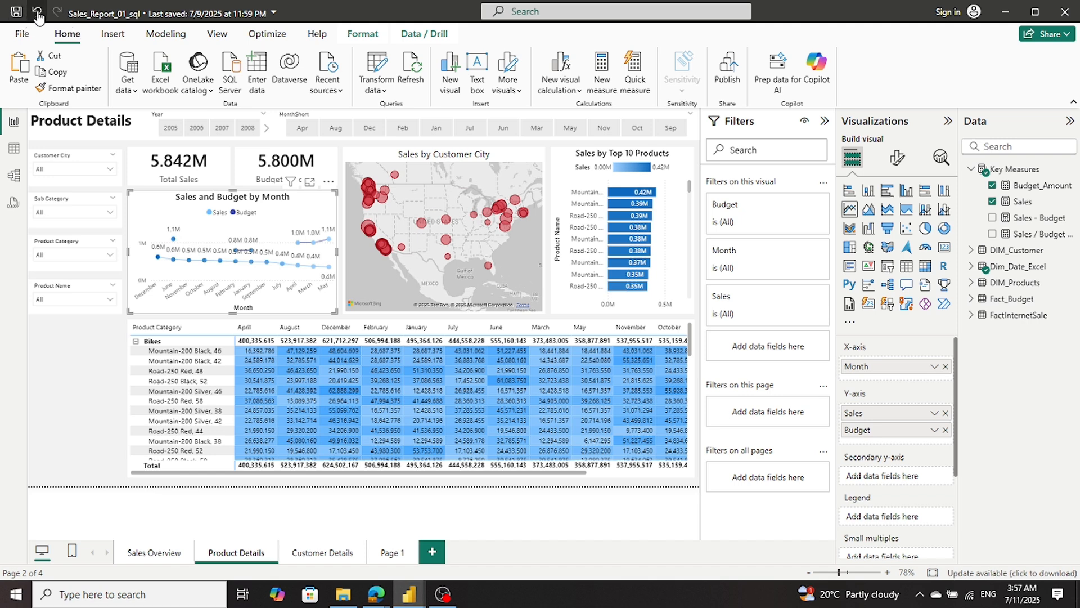
pyautogui.hotkey('ctrl', 'z')
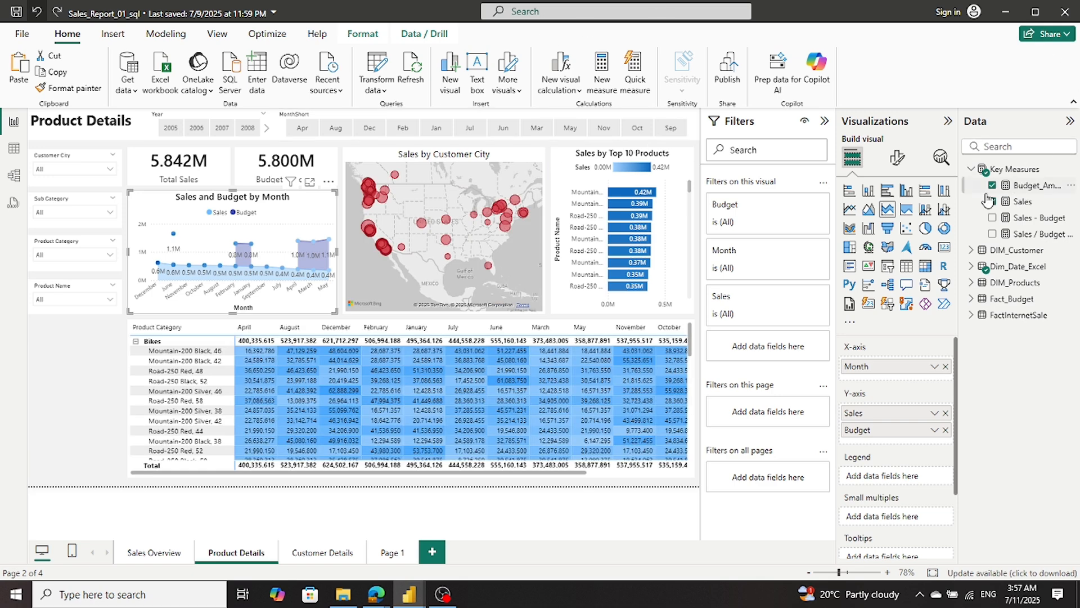
# - Examine the effects and line formatting settings of the Sales and Budget by Month chart in the reference report
pyautogui.click(898, 163)
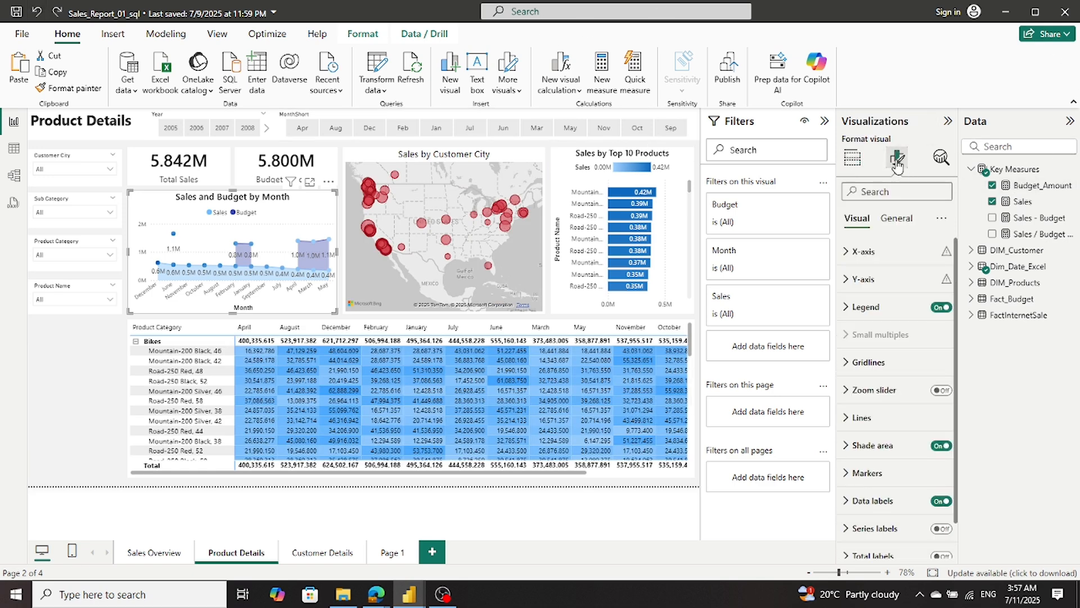
pyautogui.click(897, 221)
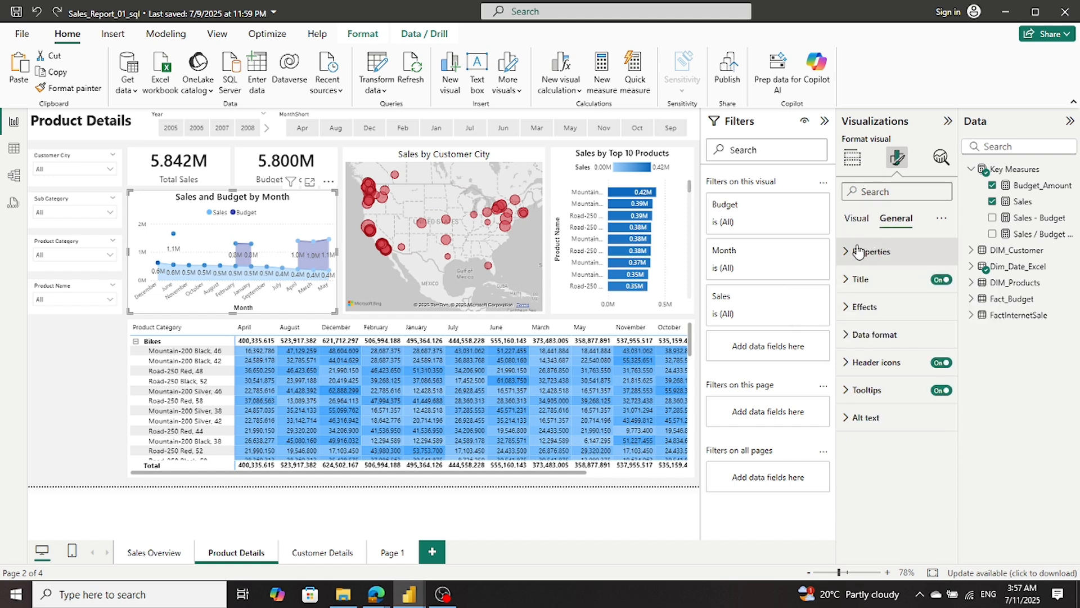
pyautogui.click(847, 309)
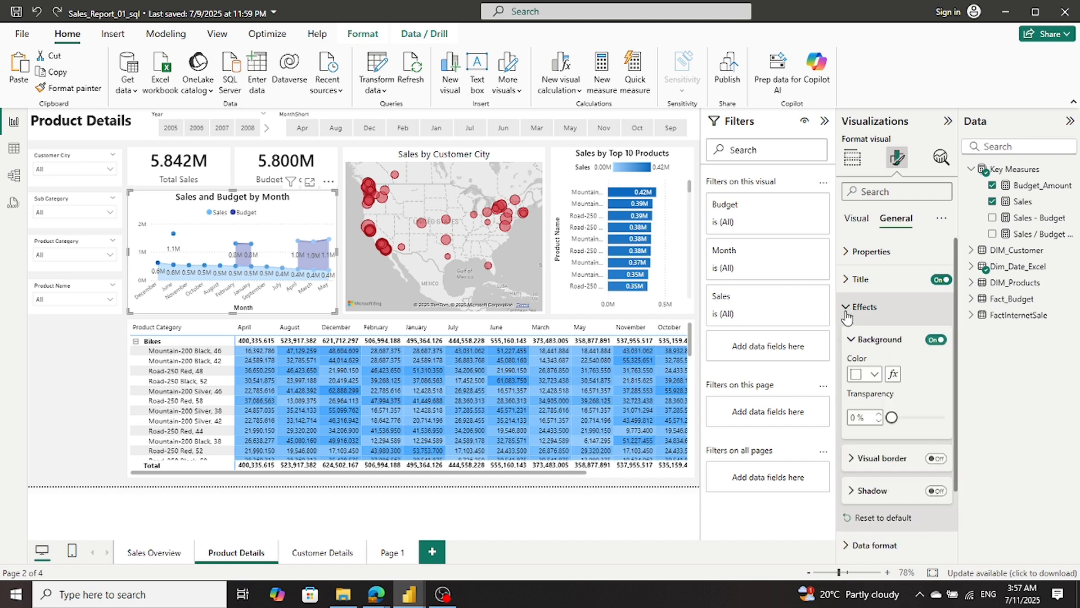
pyautogui.scroll(-2, 898, 368)
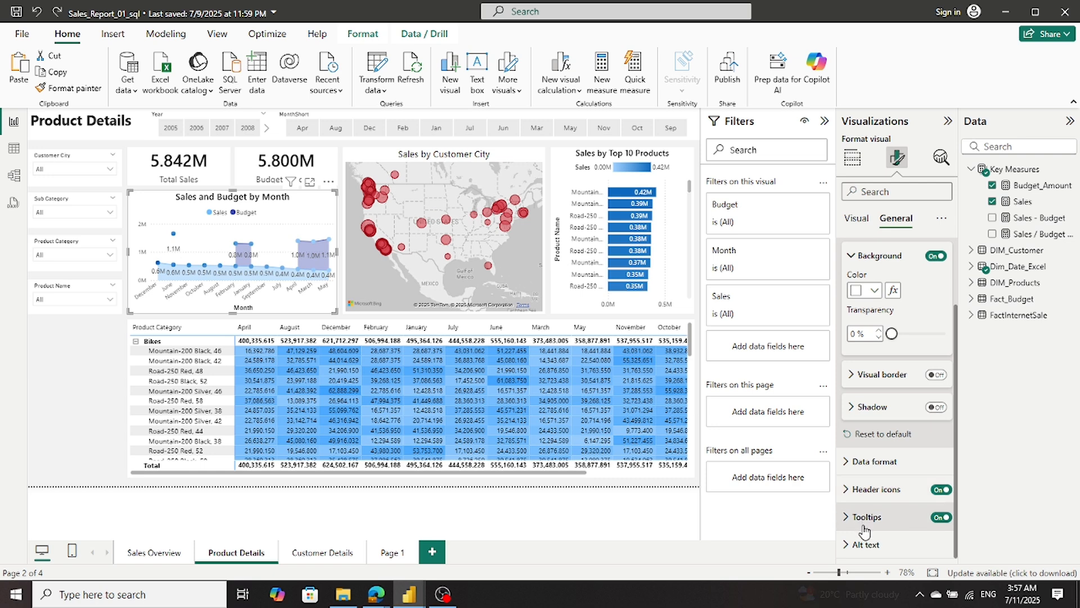
pyautogui.click(856, 220)
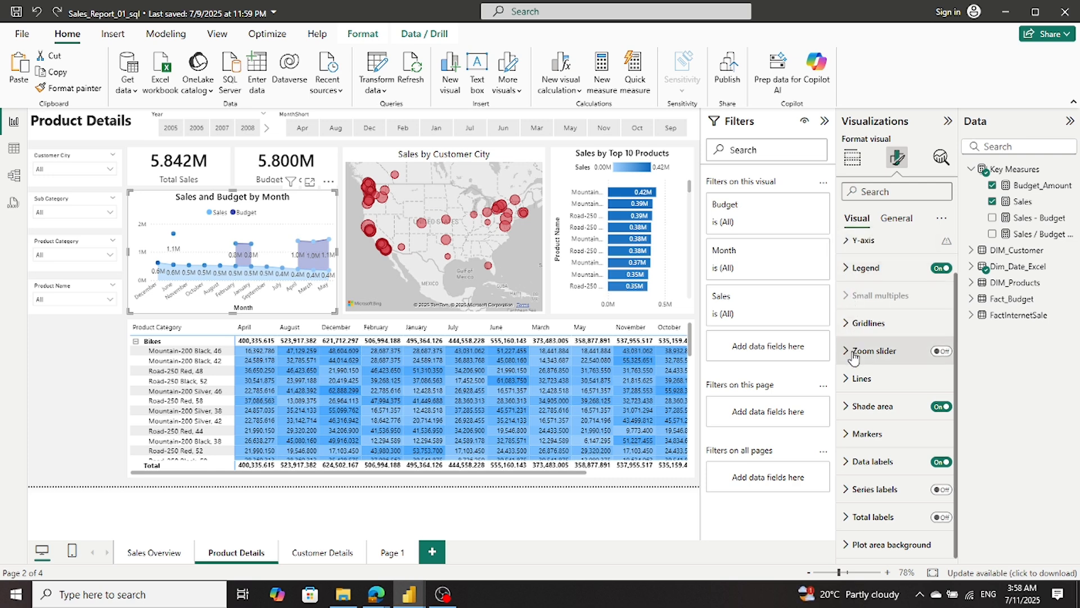
pyautogui.click(857, 378)
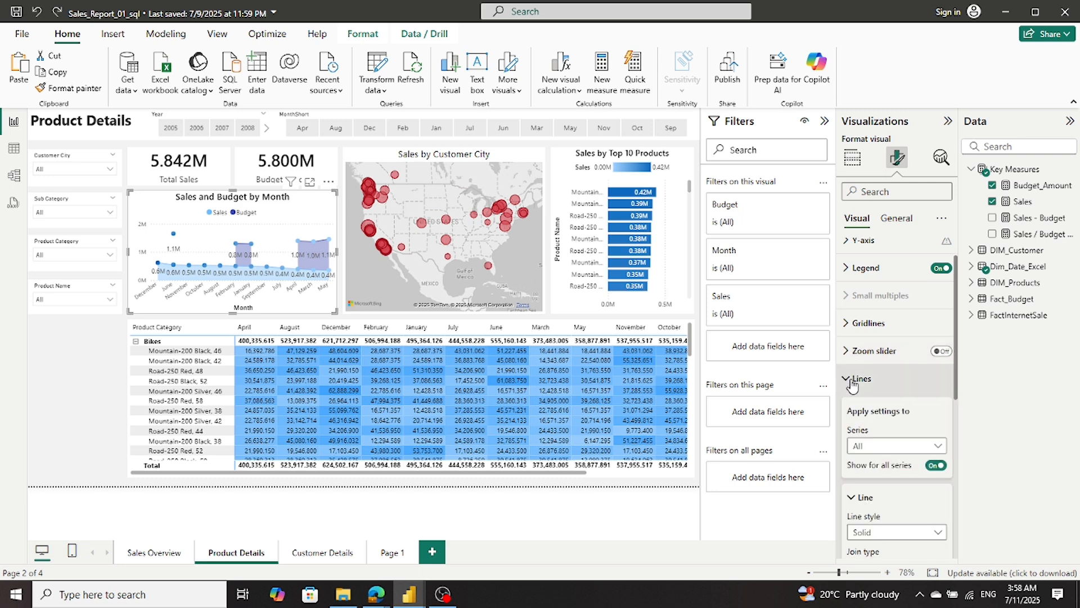
pyautogui.scroll(-1, 867, 390)
pyautogui.scroll(-3, 867, 390)
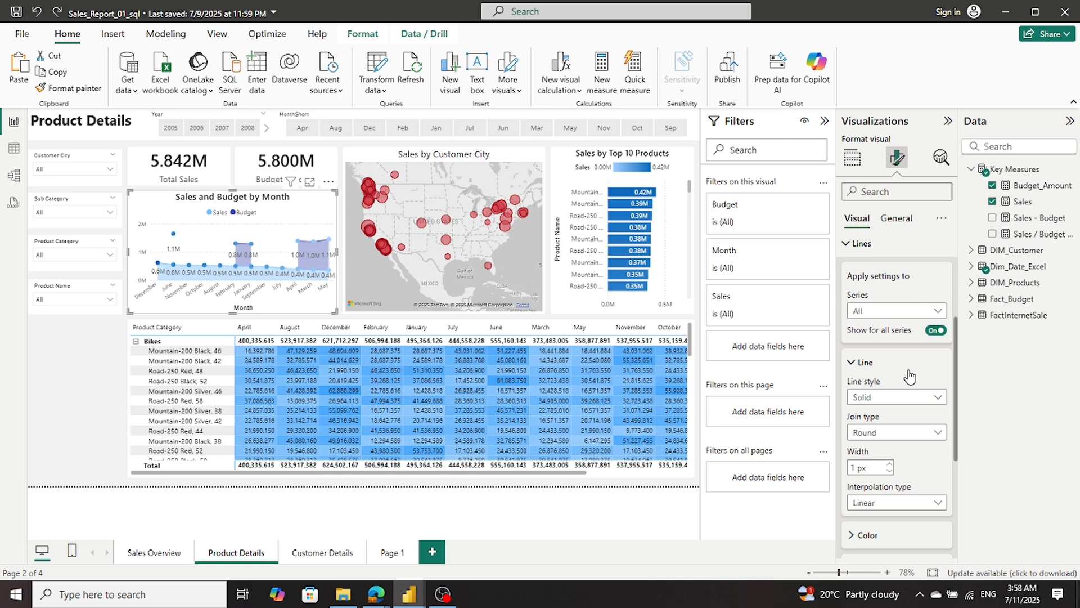
pyautogui.scroll(-1, 910, 376)
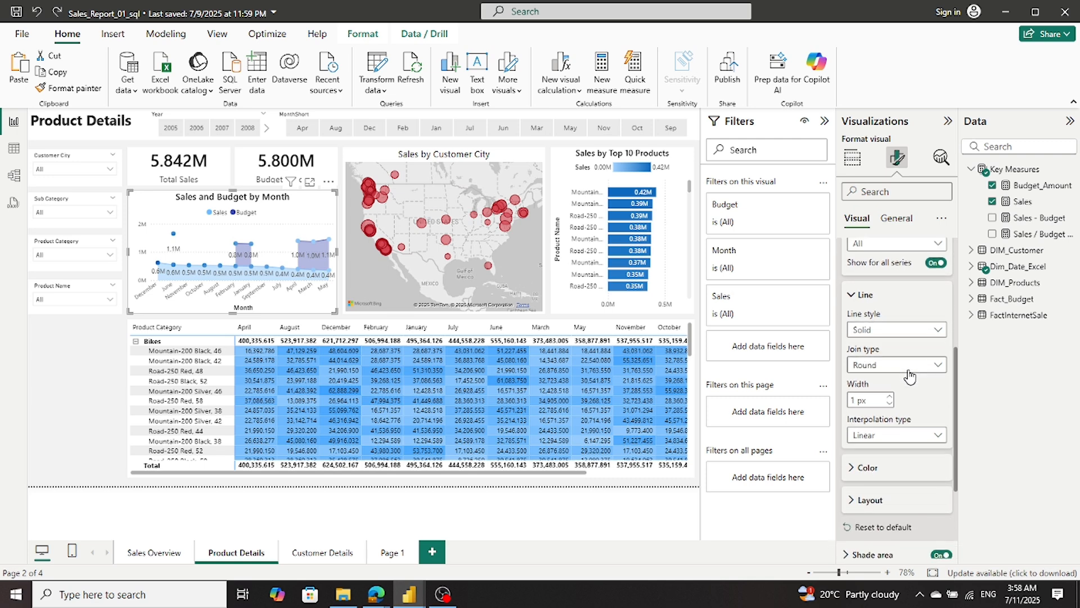
pyautogui.scroll(-1, 910, 376)
pyautogui.scroll(1, 910, 376)
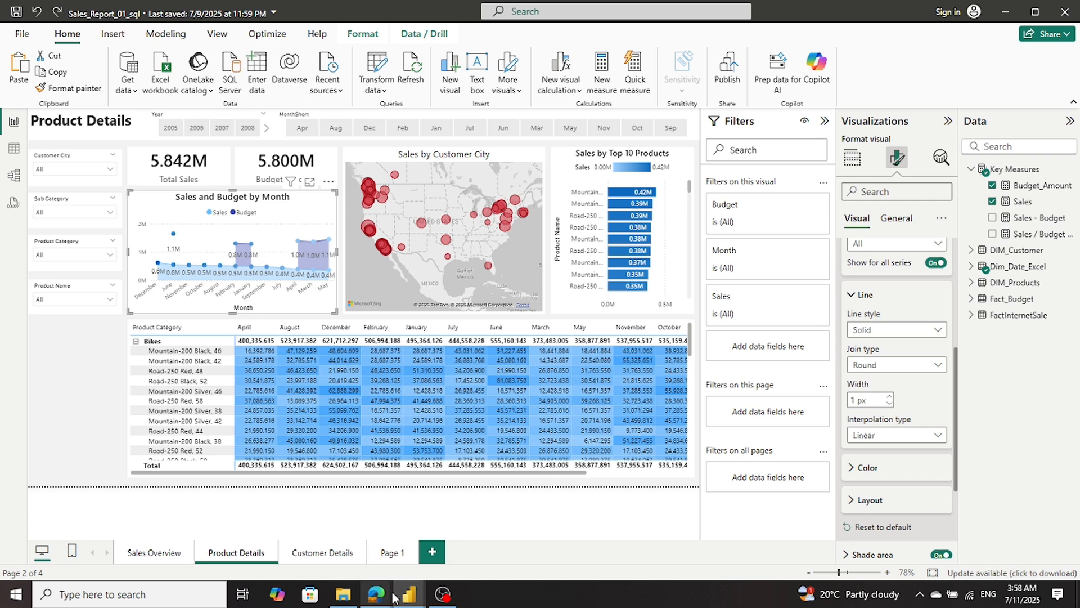
# - Switch to the TutorialAdvntr report and examine the size and effects settings of its Sales and Budget_Amount by Month chart
pyautogui.moveTo(406, 595)
pyautogui.click(280, 569)
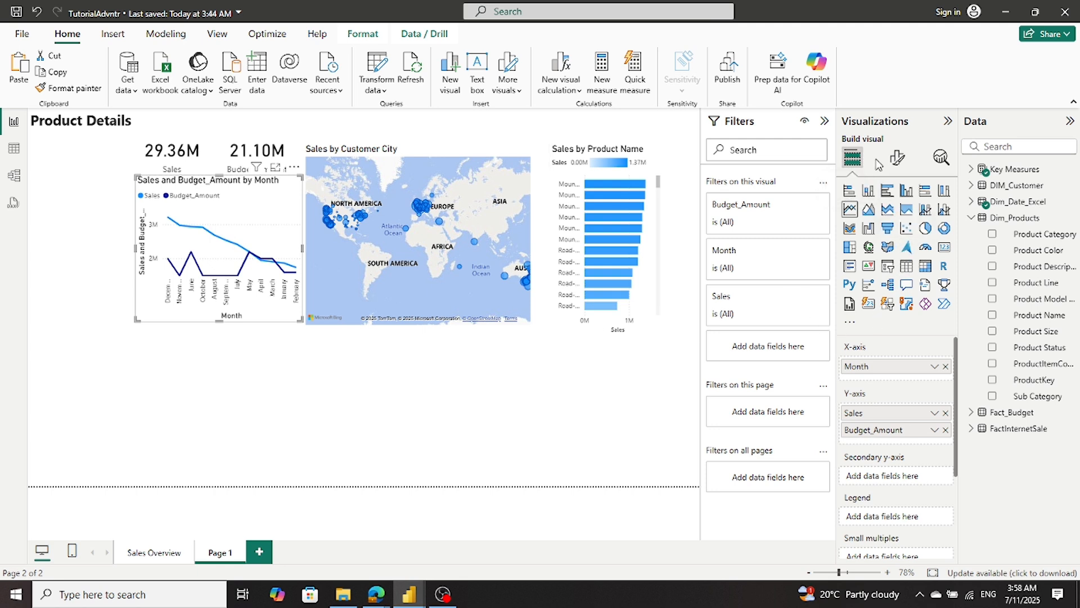
pyautogui.click(895, 158)
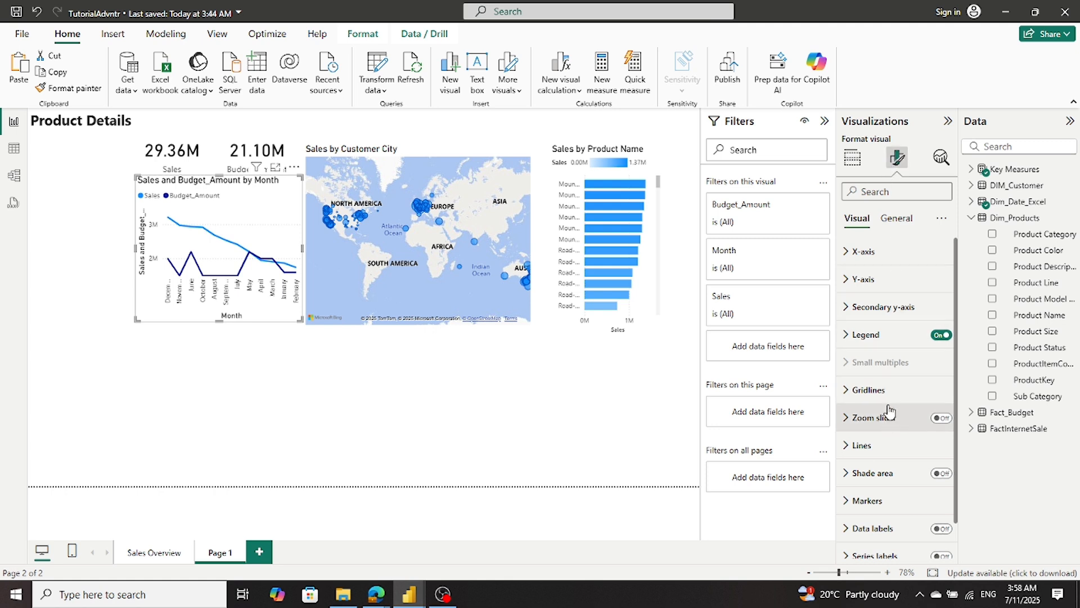
pyautogui.click(896, 220)
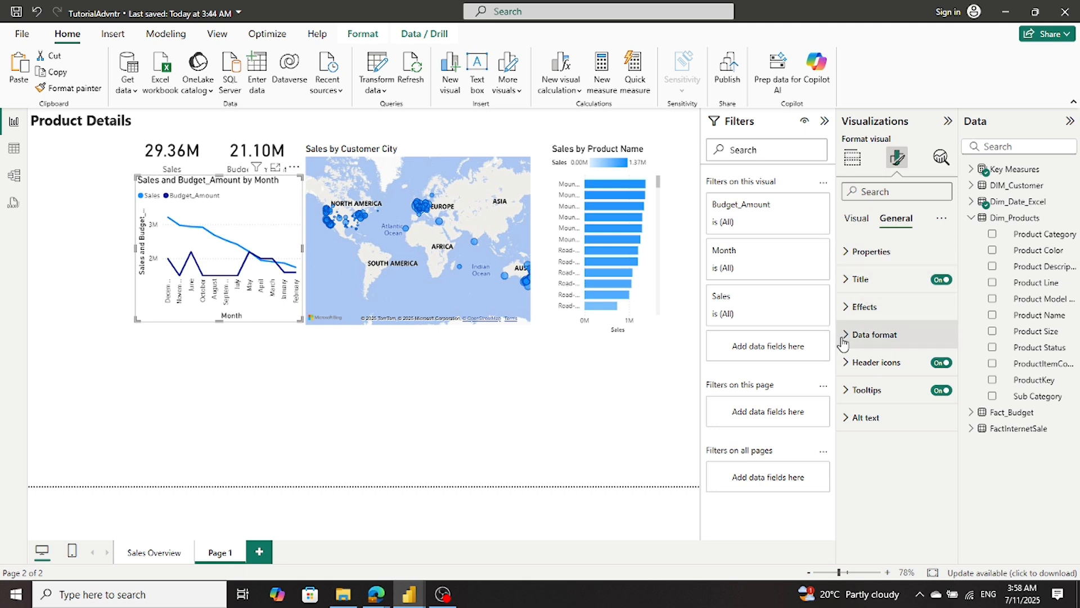
pyautogui.click(847, 252)
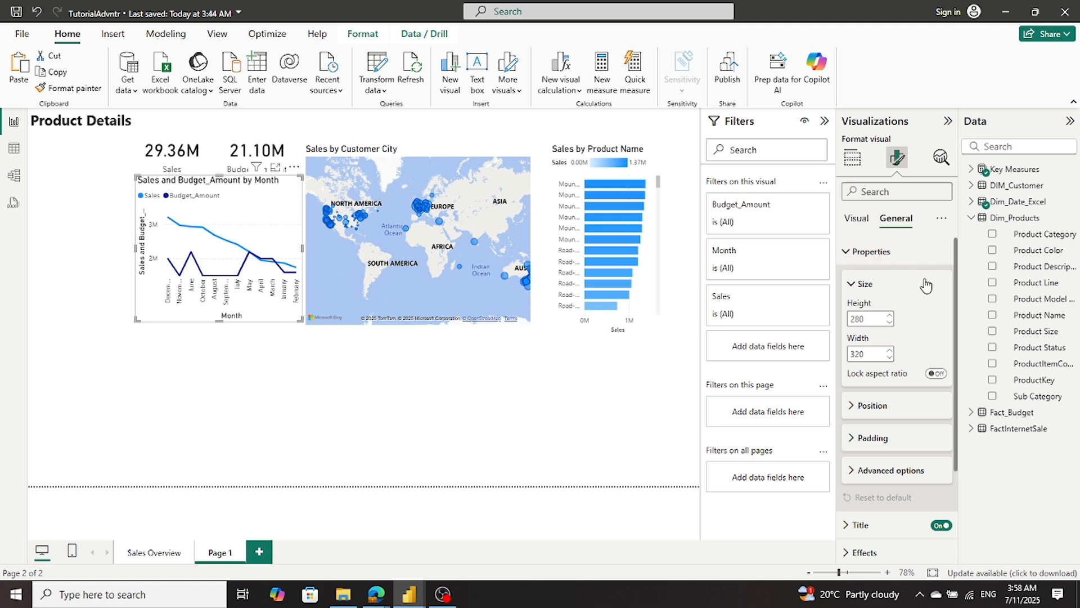
pyautogui.scroll(-3, 924, 284)
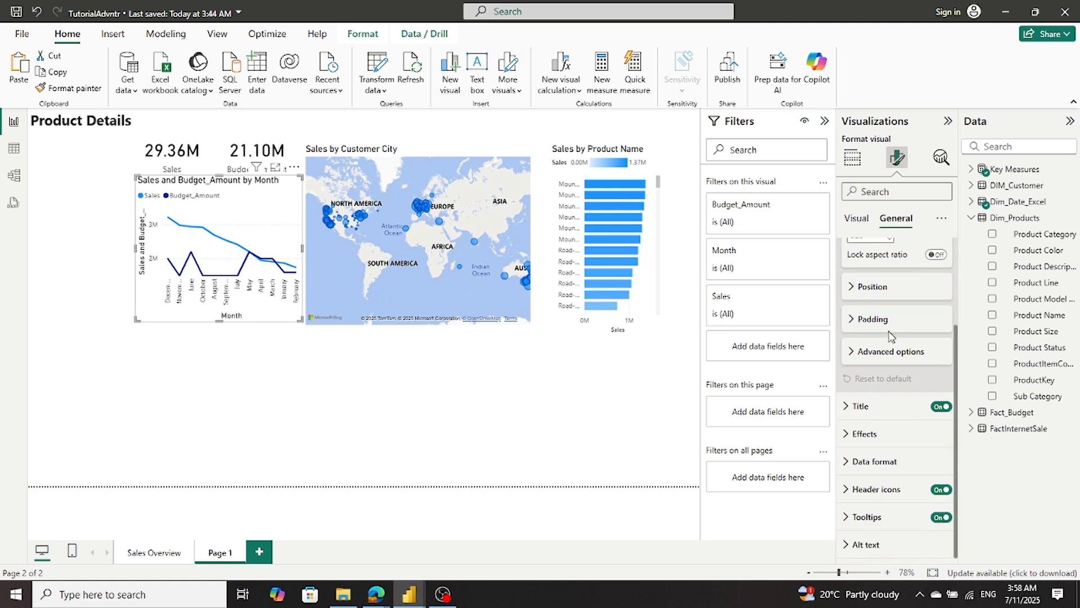
pyautogui.click(849, 435)
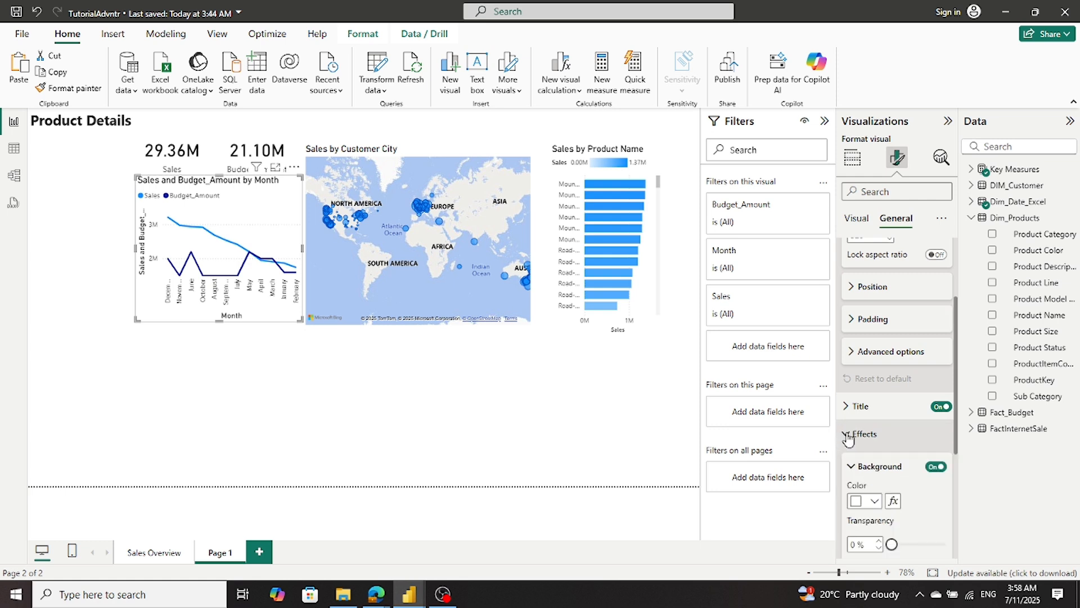
pyautogui.scroll(-3, 900, 442)
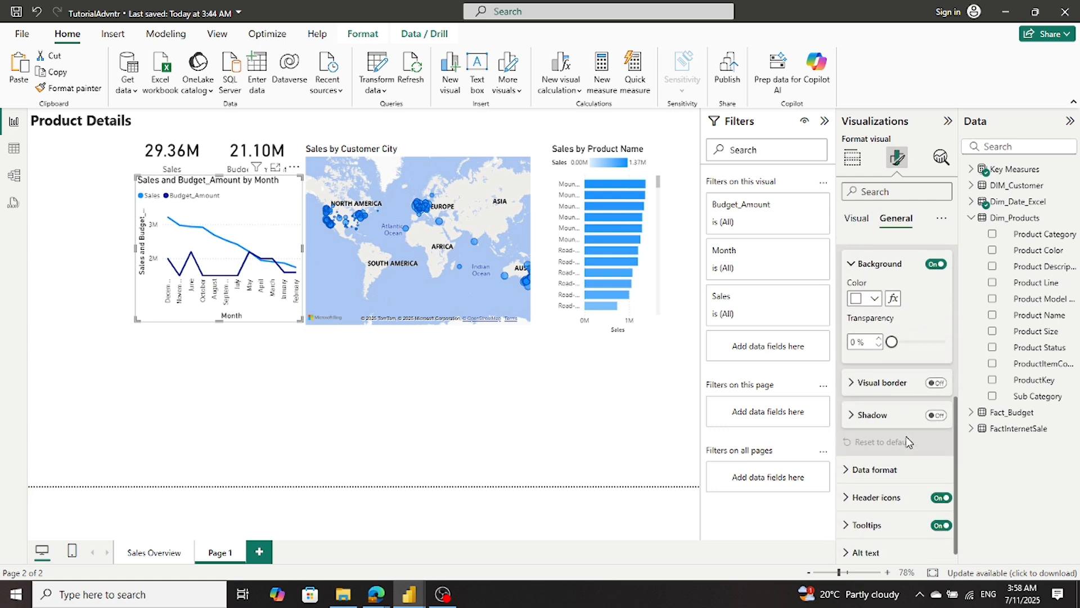
pyautogui.scroll(-1, 907, 442)
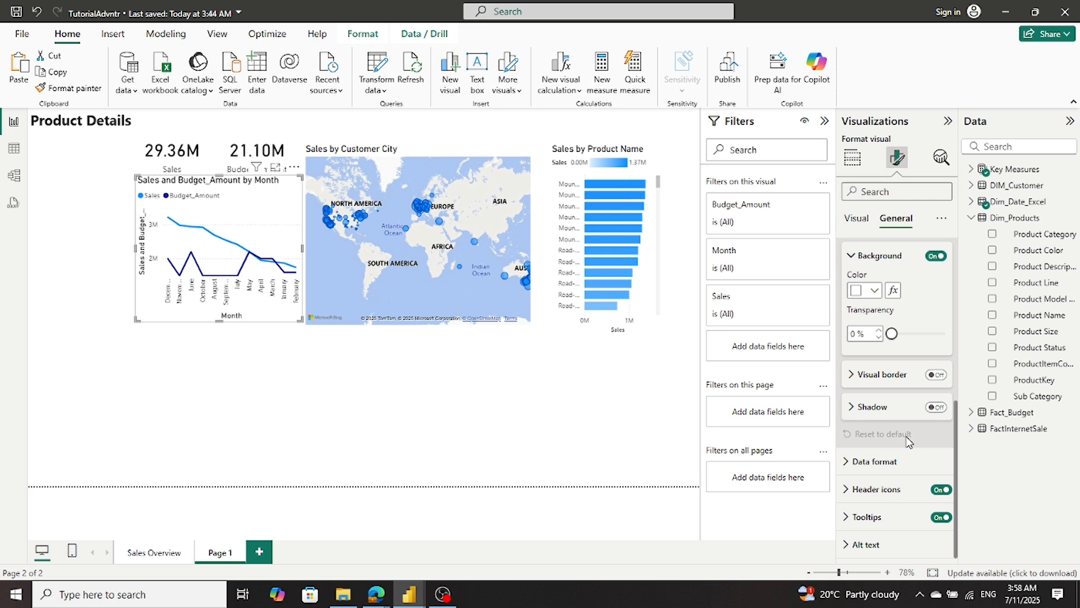
pyautogui.scroll(5, 907, 442)
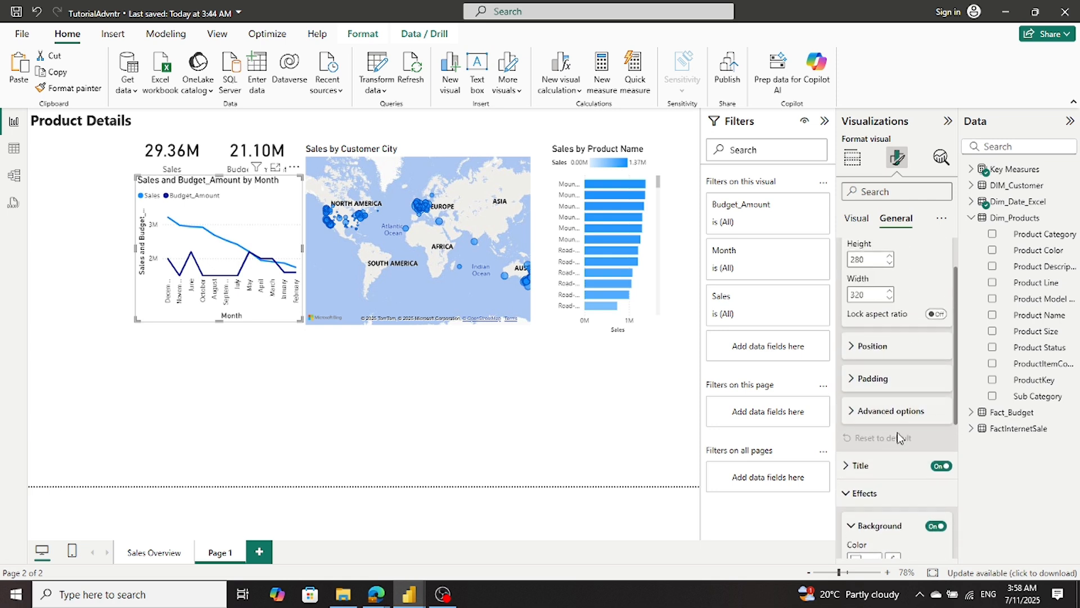
# - Recheck the line settings of the reference chart in Sales_Report_01_sql, and return to the TutorialAdvntr report
pyautogui.moveTo(419, 595)
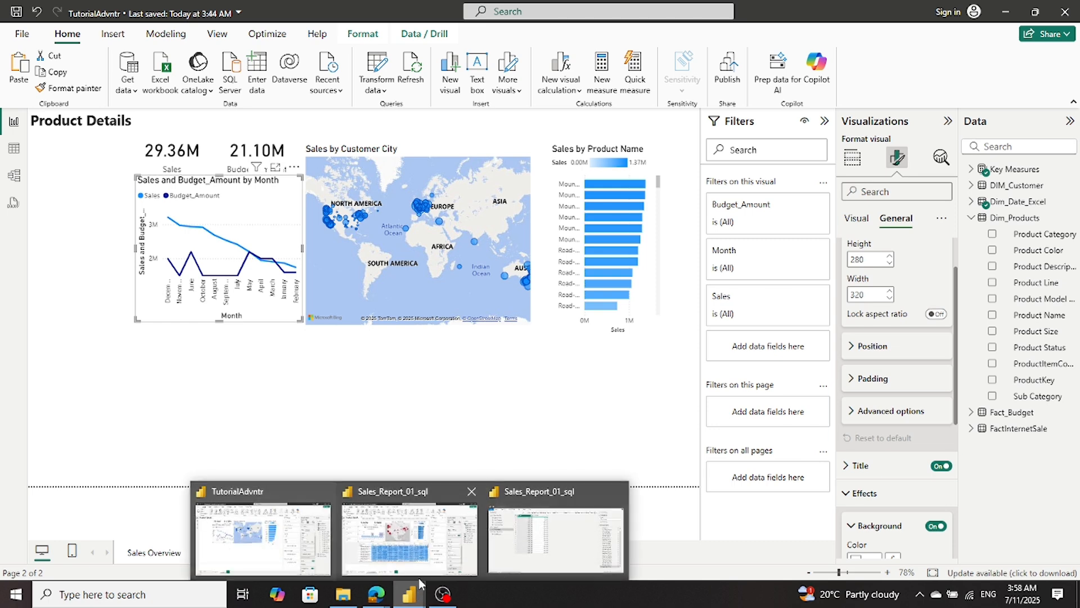
pyautogui.click(424, 563)
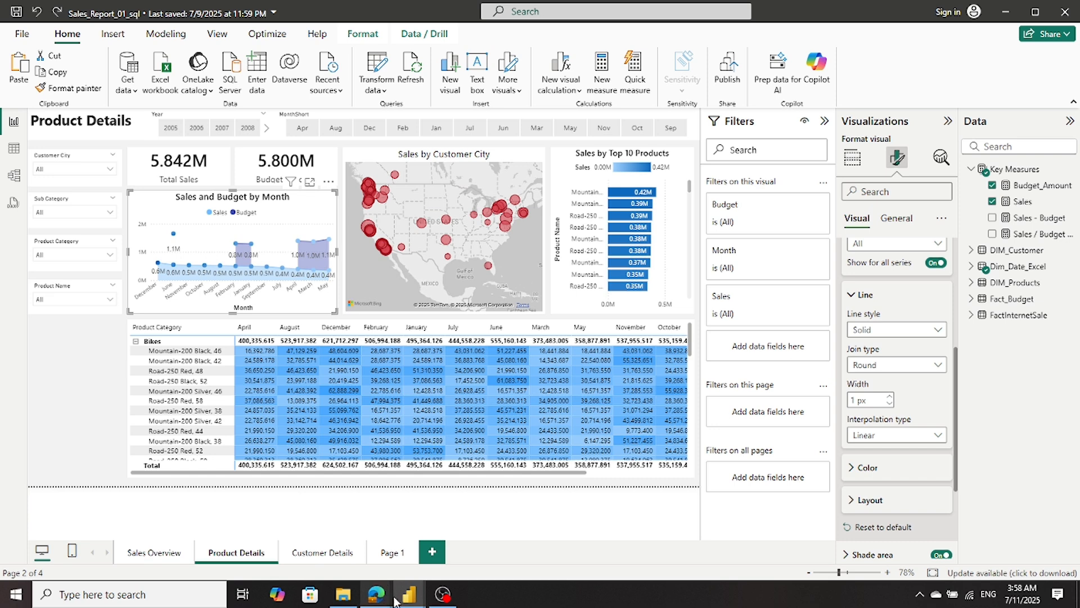
pyautogui.moveTo(412, 601)
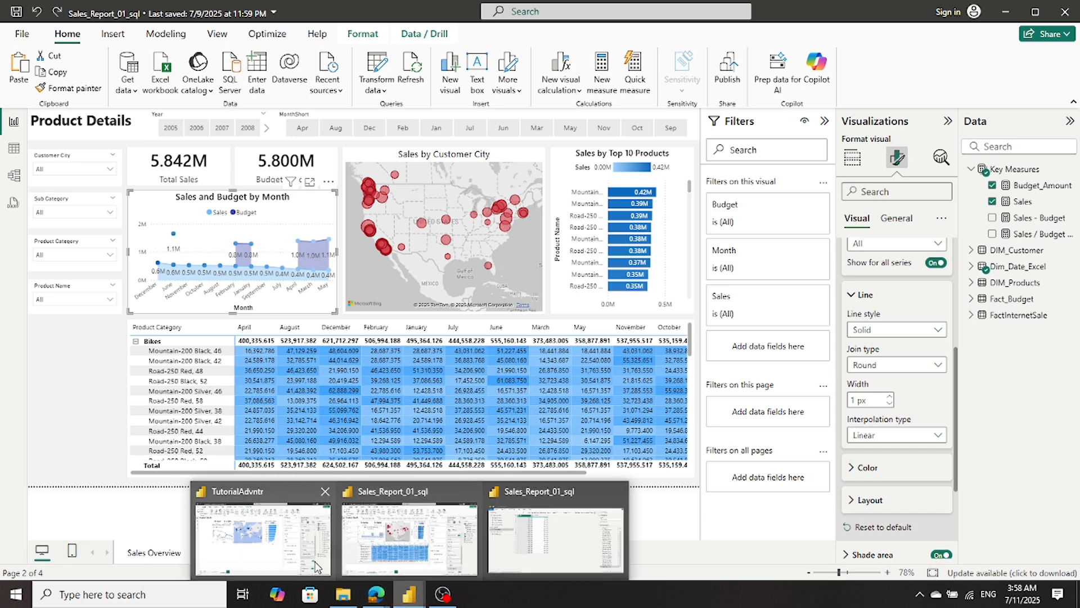
pyautogui.click(287, 568)
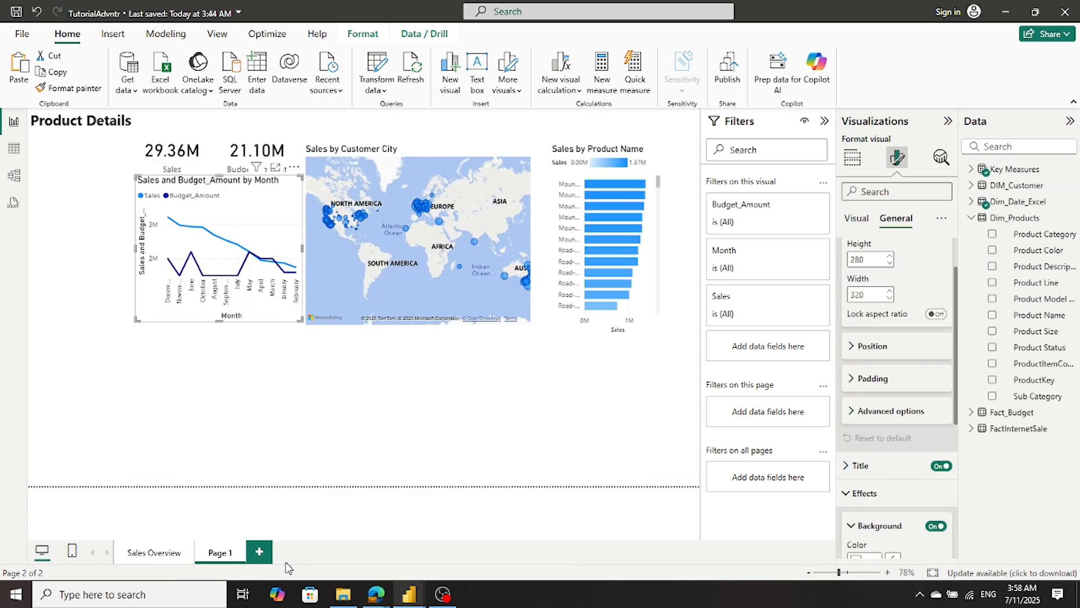
# - Open the line settings of the Sales and Budget_Amount by Month chart and review the available interpolation types
pyautogui.click(858, 220)
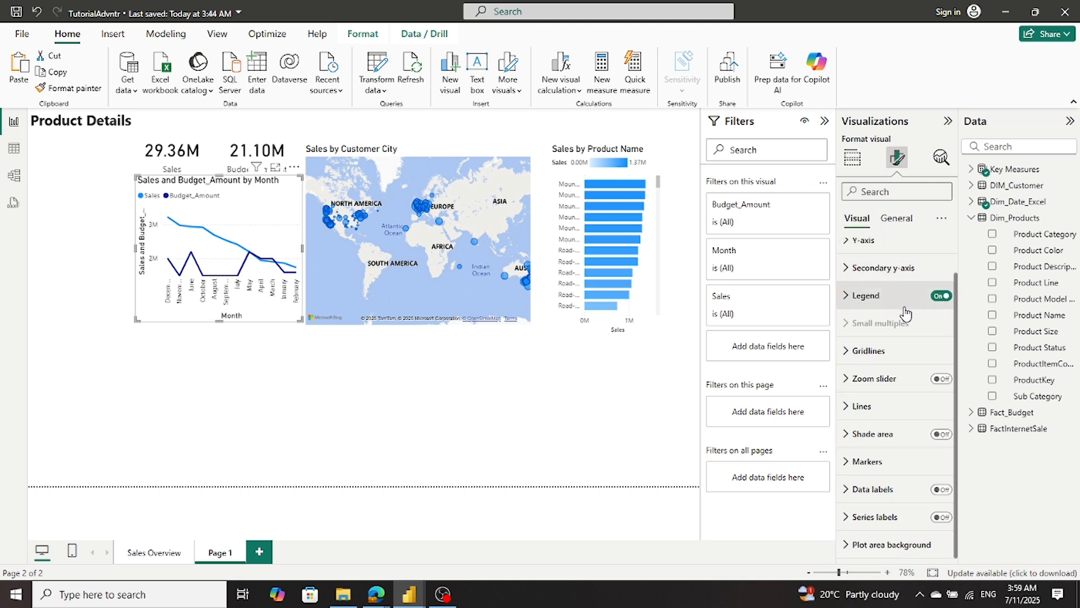
pyautogui.moveTo(901, 330)
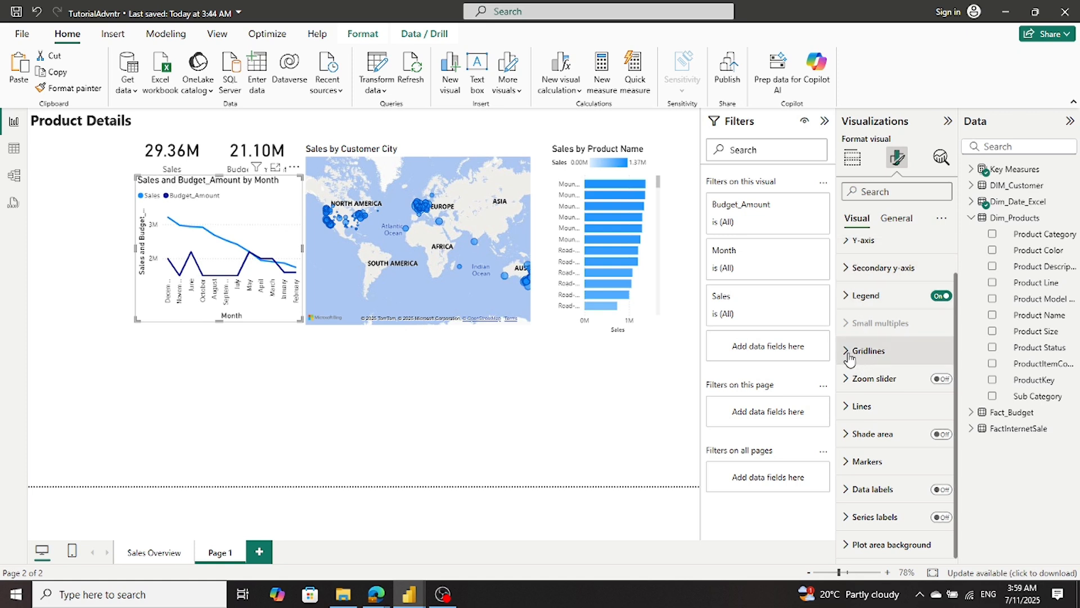
pyautogui.click(851, 406)
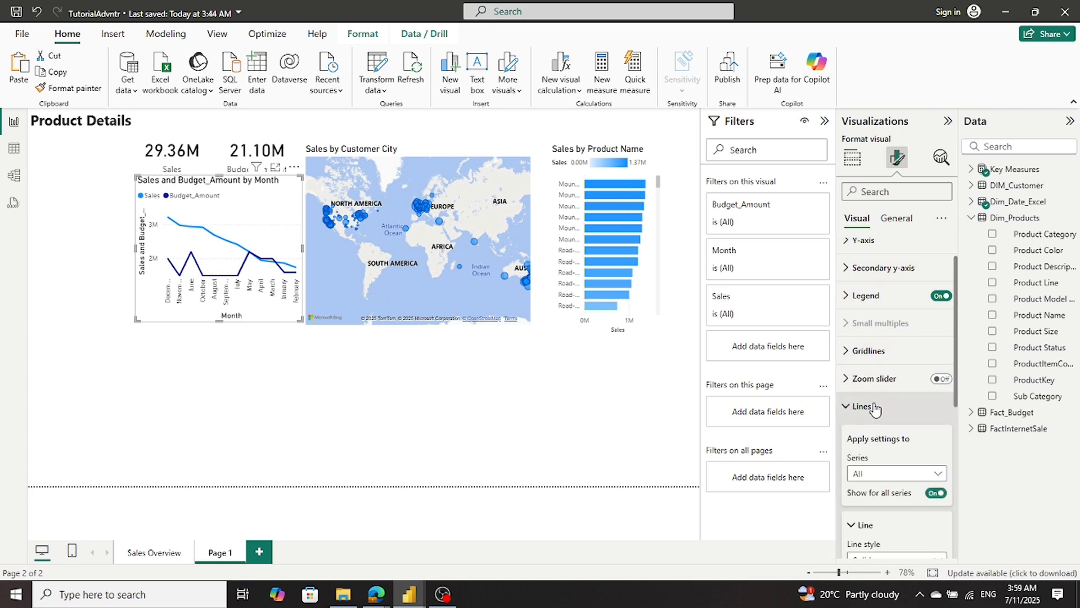
pyautogui.scroll(-3, 874, 406)
pyautogui.scroll(-2, 874, 406)
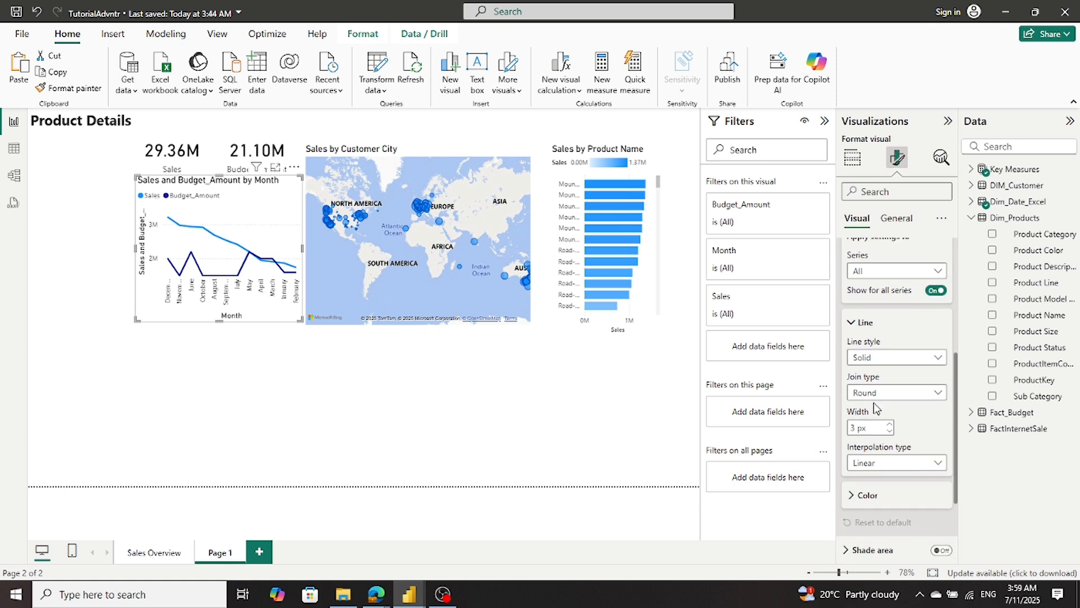
pyautogui.scroll(-2, 876, 407)
pyautogui.click(886, 400)
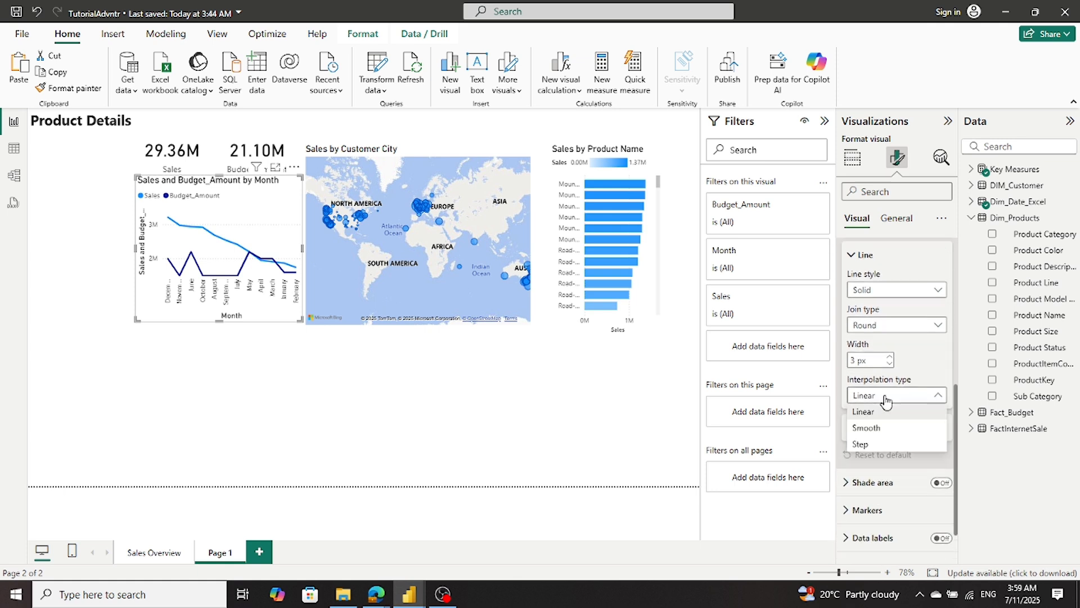
pyautogui.click(886, 399)
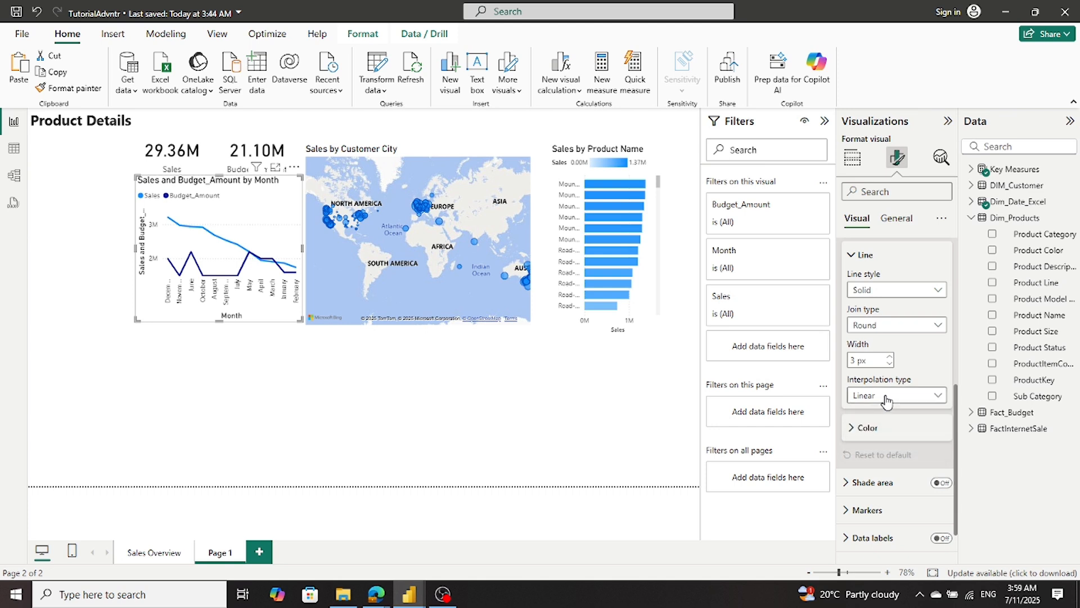
# - Try the Miter and Bevel join types on the chart's lines, and settle on Miter
pyautogui.click(889, 333)
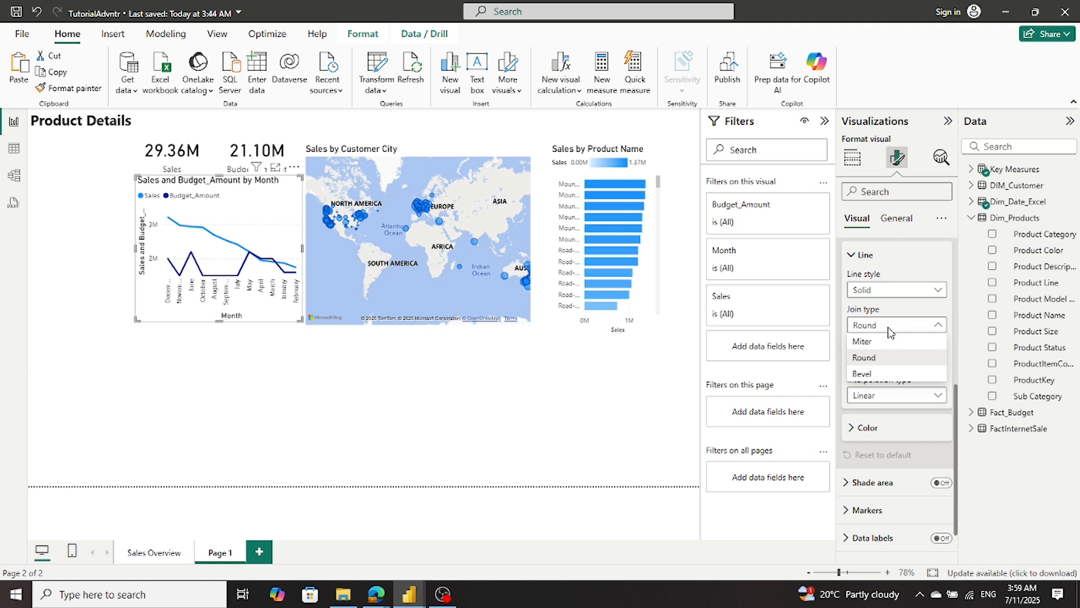
pyautogui.click(884, 342)
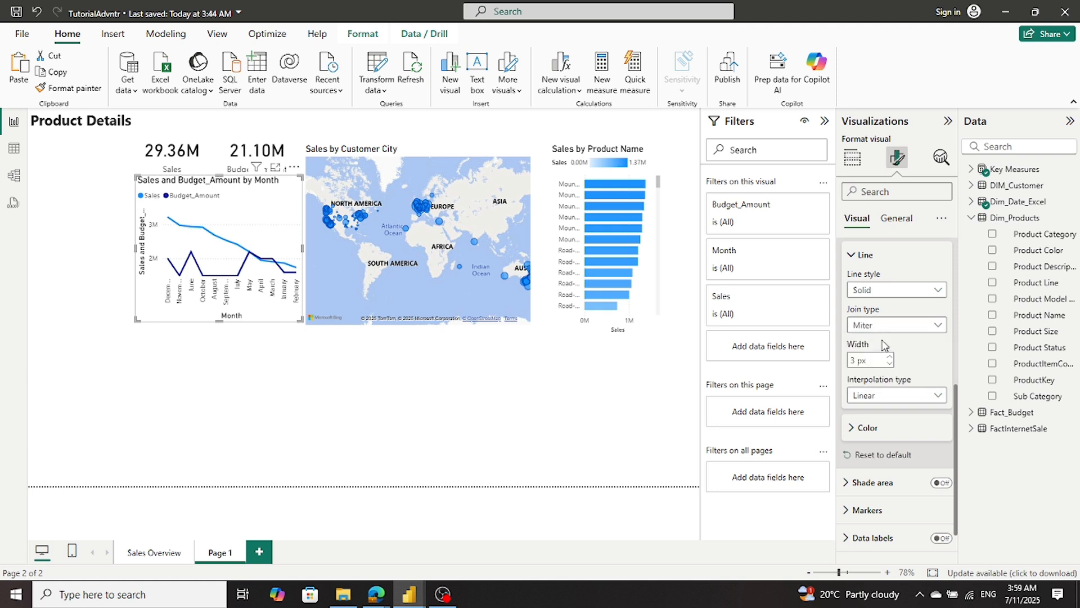
pyautogui.click(886, 333)
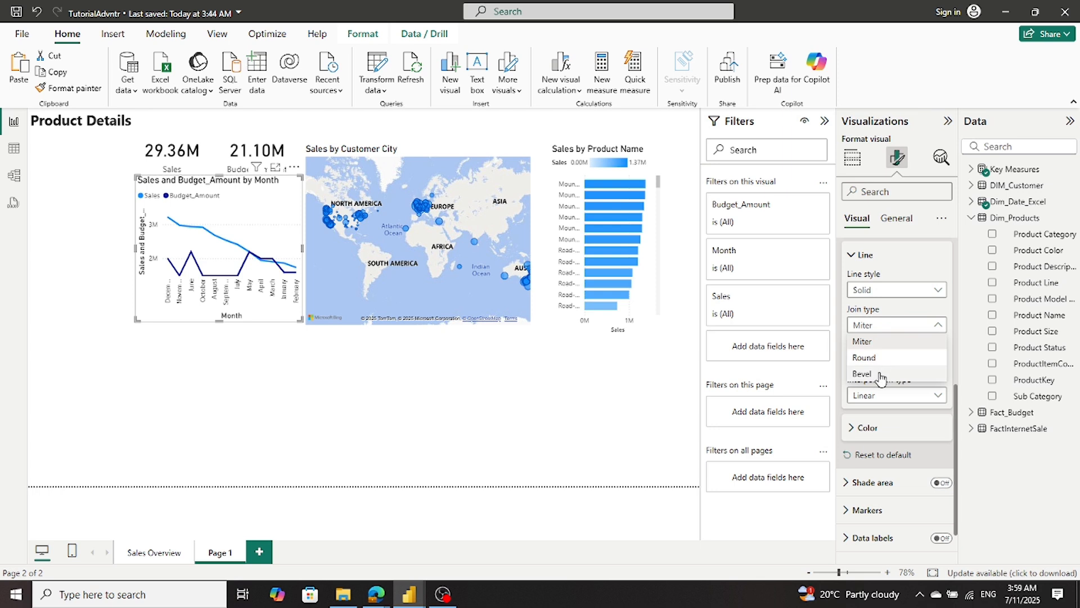
pyautogui.click(882, 373)
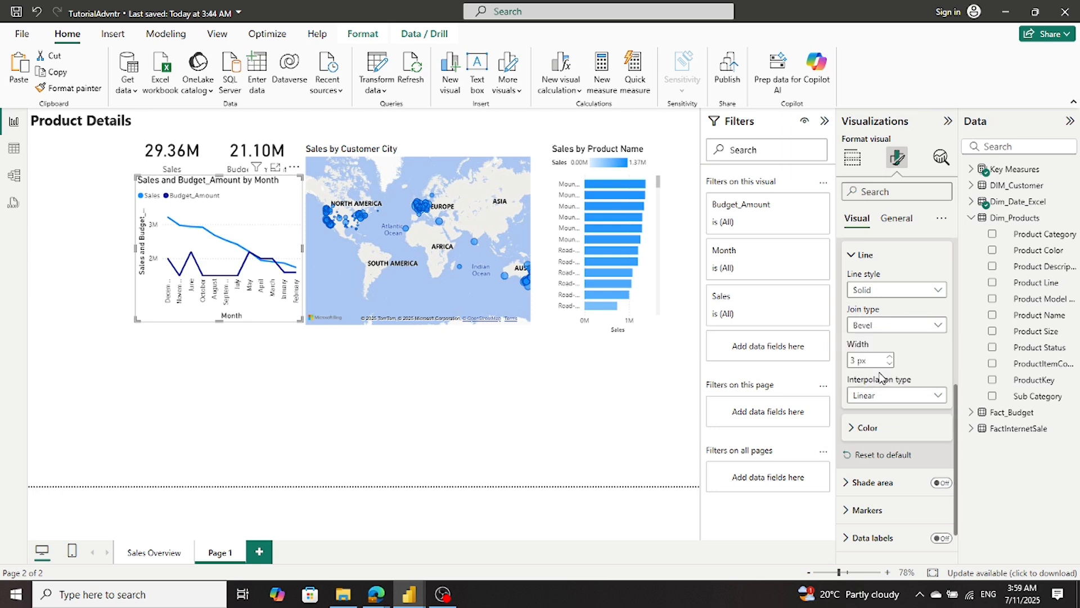
pyautogui.click(886, 323)
pyautogui.click(883, 343)
# - Set the line style of the Sales and Budget_Amount by Month chart to Dotted and its join type to Bevel
pyautogui.click(919, 290)
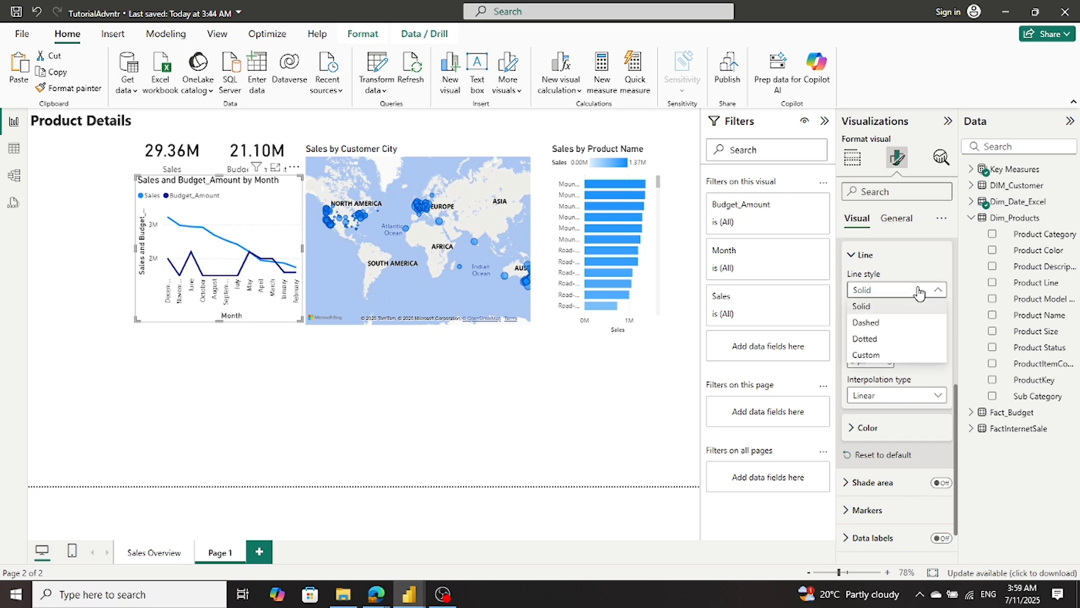
pyautogui.click(906, 339)
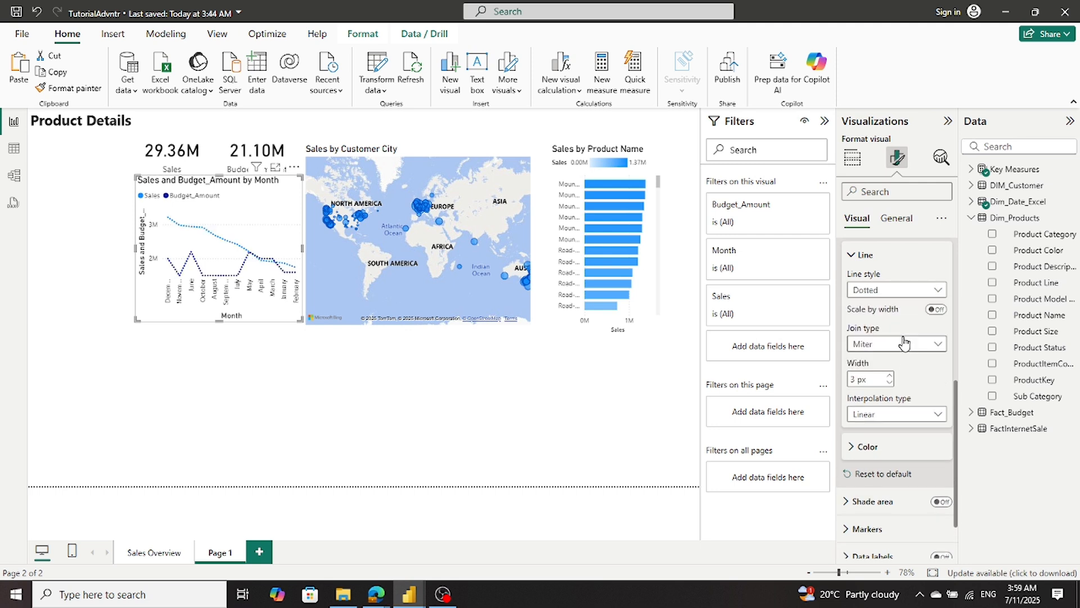
pyautogui.click(904, 340)
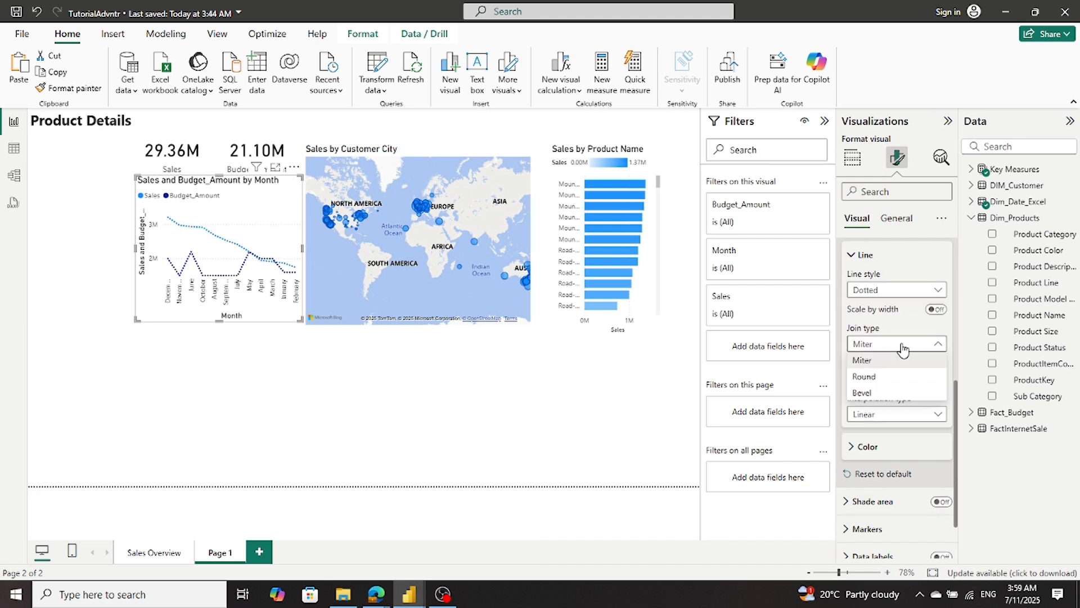
pyautogui.click(887, 393)
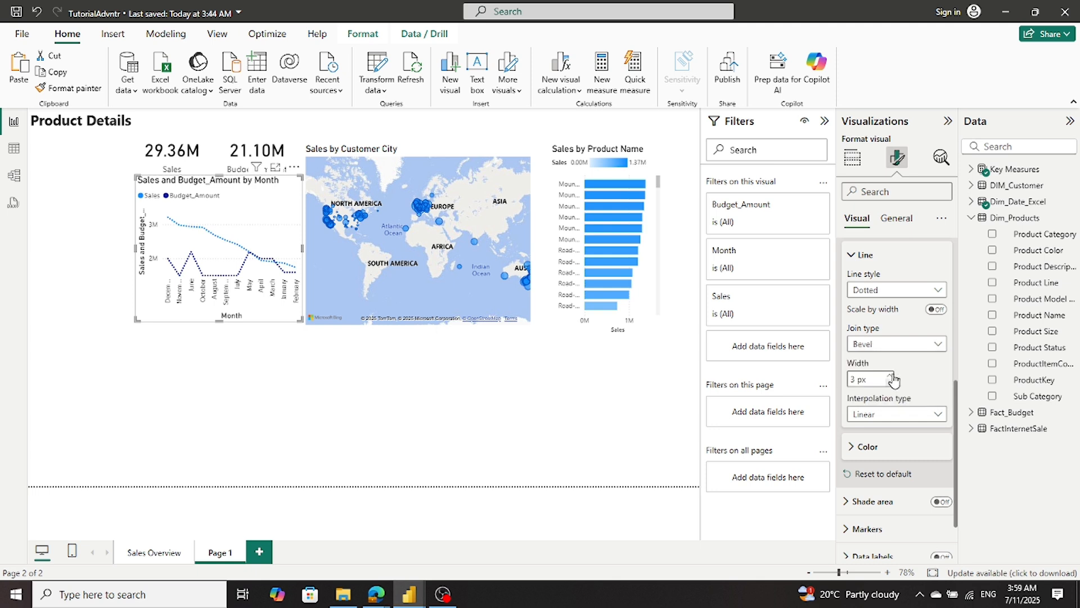
pyautogui.click(899, 345)
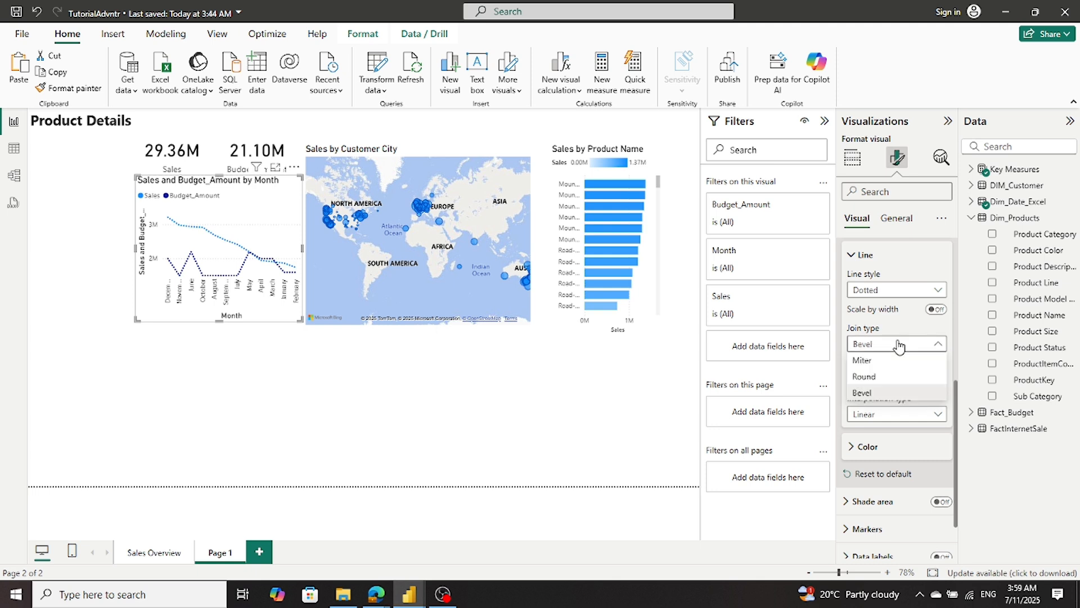
pyautogui.click(899, 296)
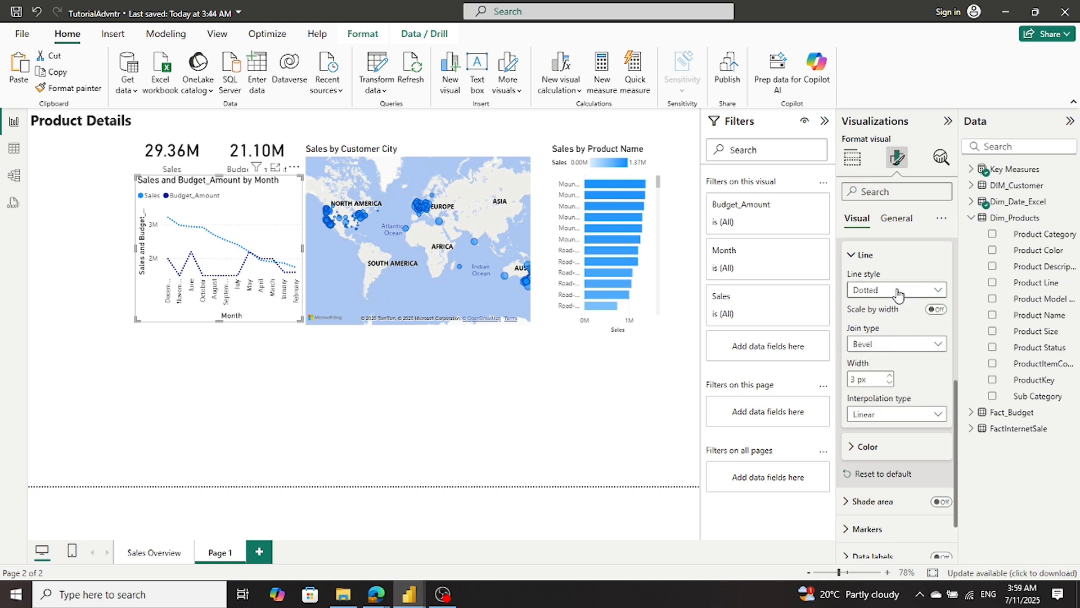
# - Try the Dashed and Custom line styles on the Sales and Budget_Amount by Month chart
pyautogui.click(898, 293)
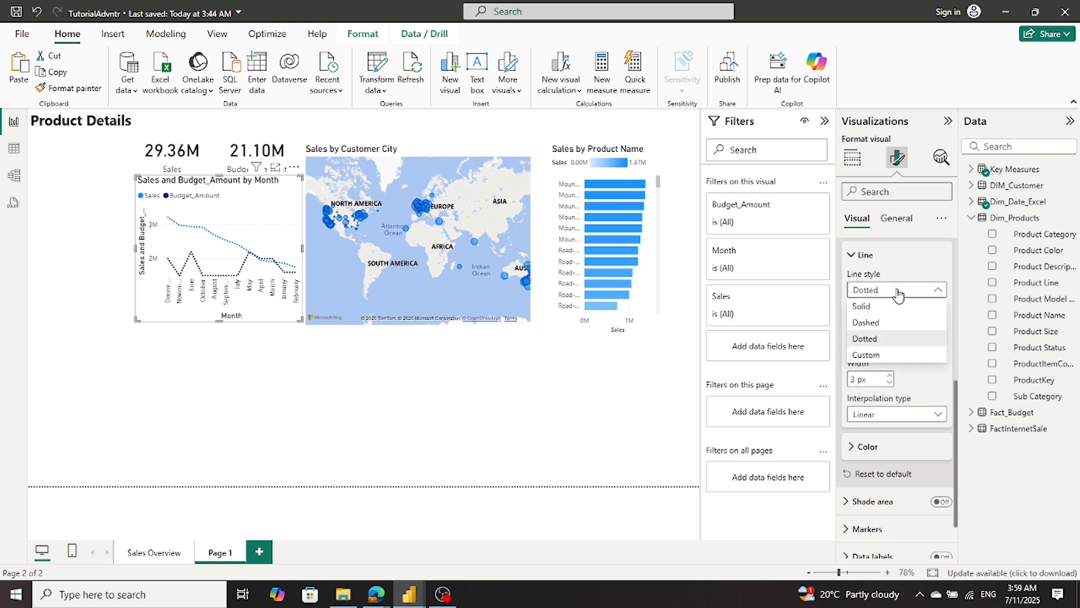
pyautogui.click(889, 324)
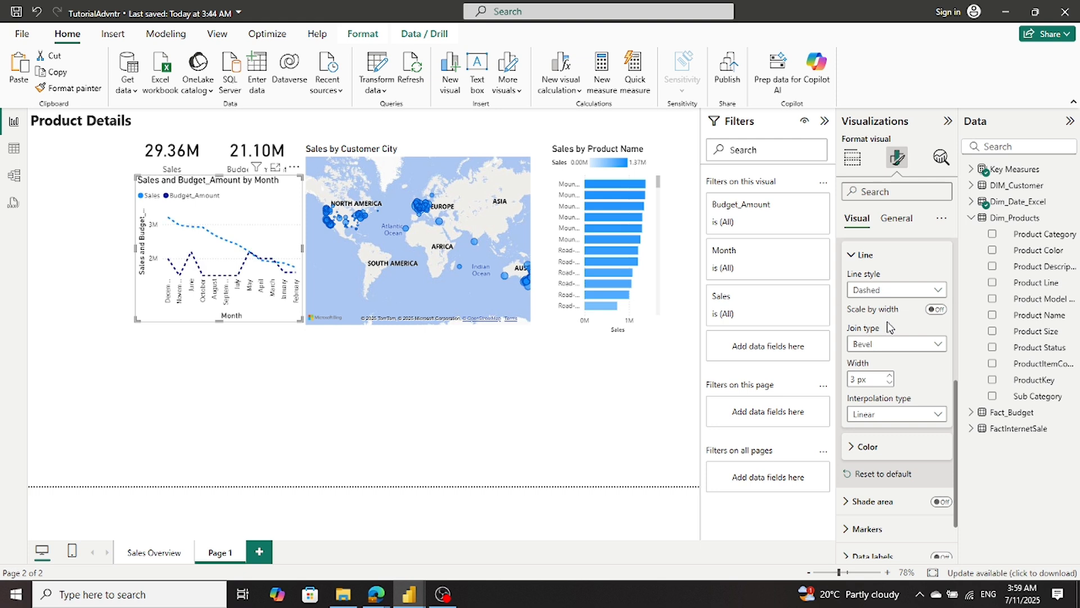
pyautogui.click(890, 293)
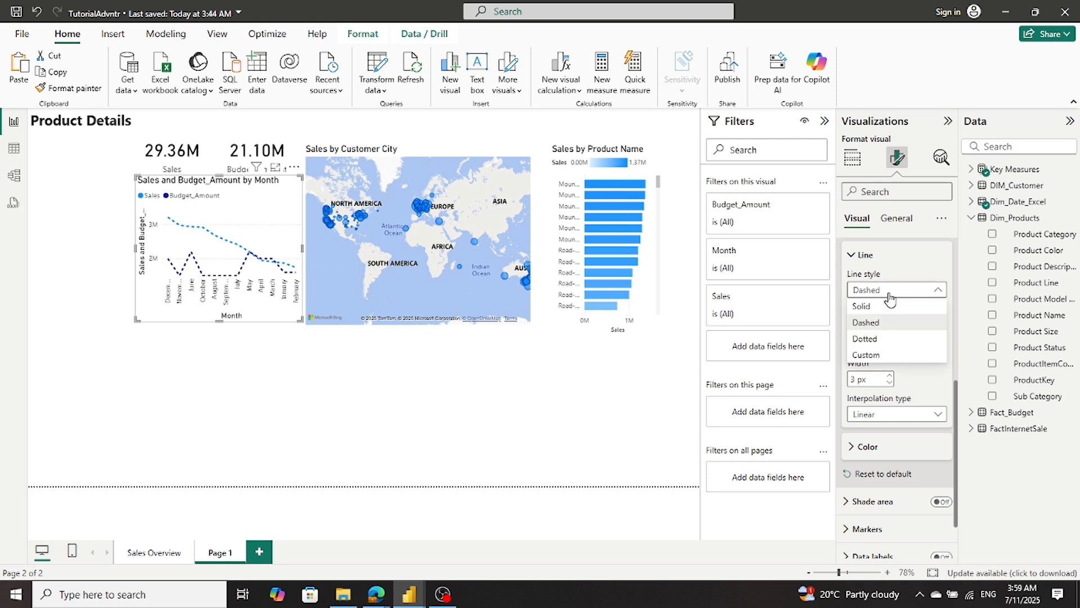
pyautogui.click(867, 354)
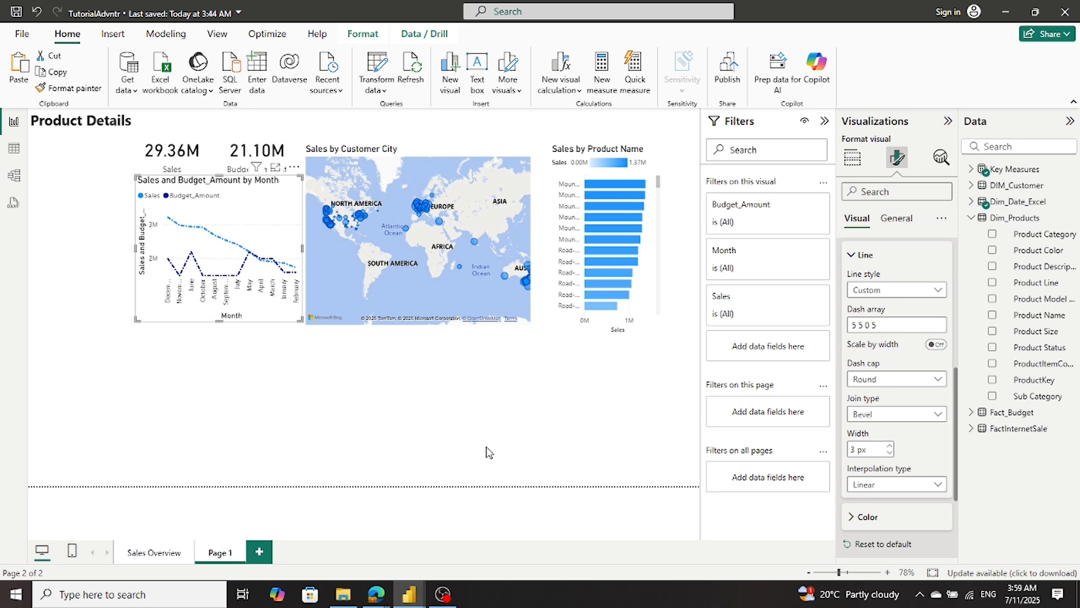
# - Switch to the Sales_Report_01_sql report and review the line style options of its Sales and Budget by Month chart
pyautogui.moveTo(401, 591)
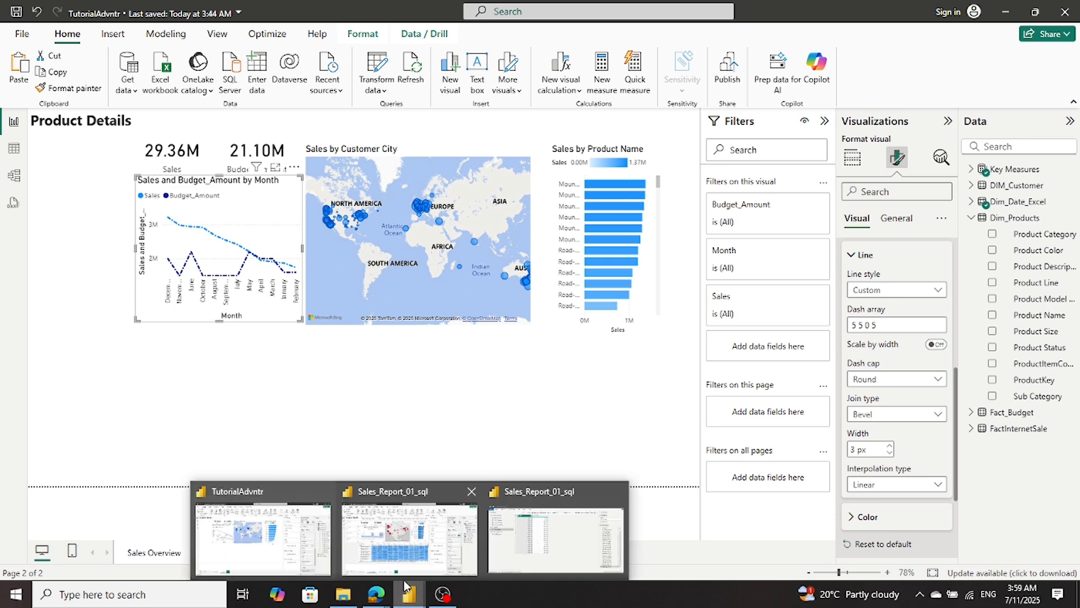
pyautogui.click(399, 543)
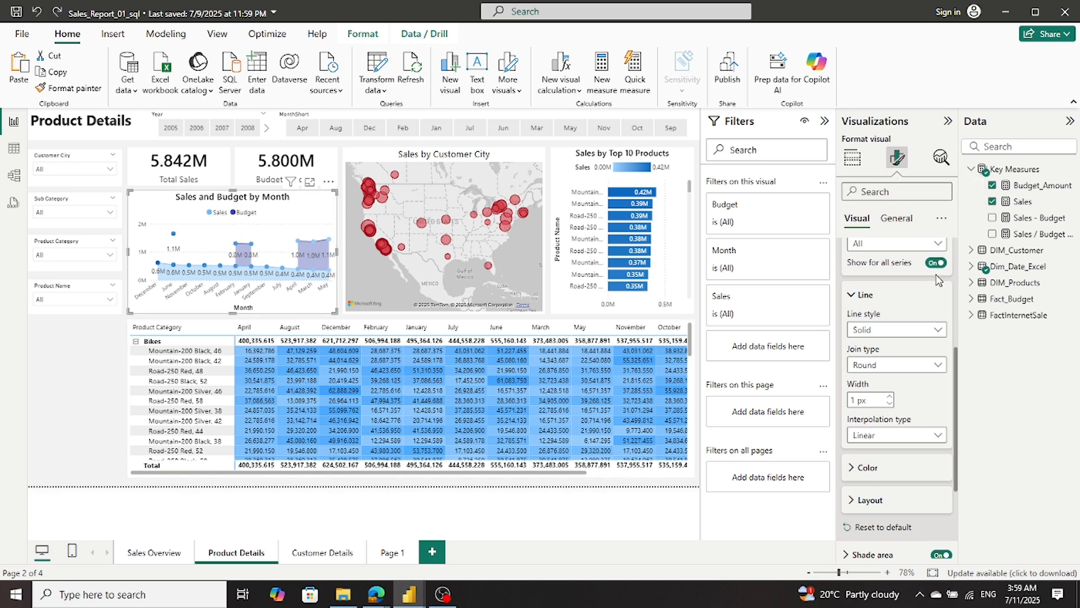
pyautogui.click(926, 333)
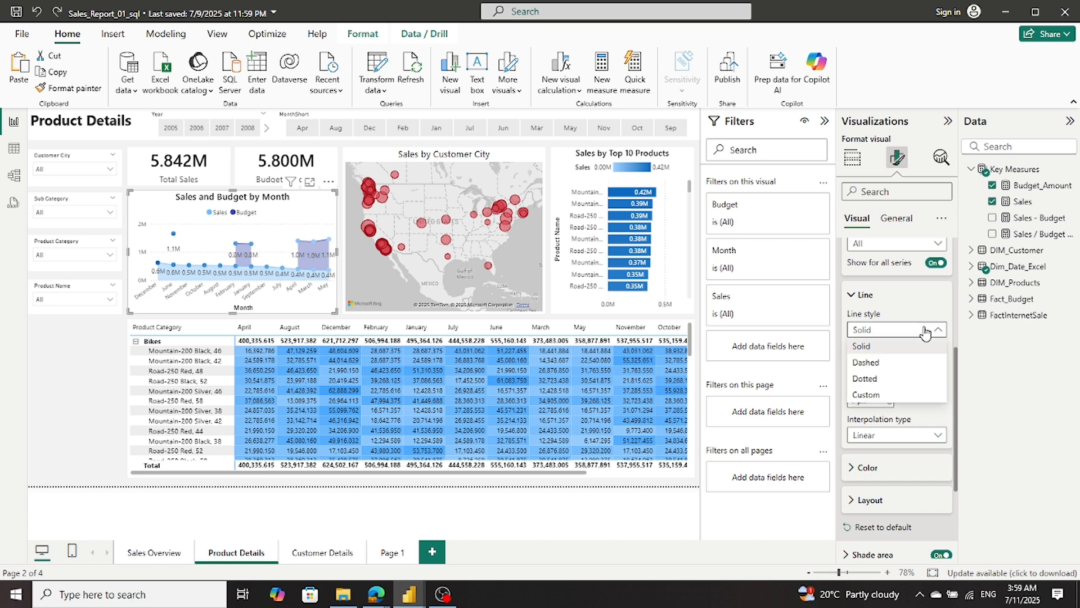
pyautogui.click(925, 333)
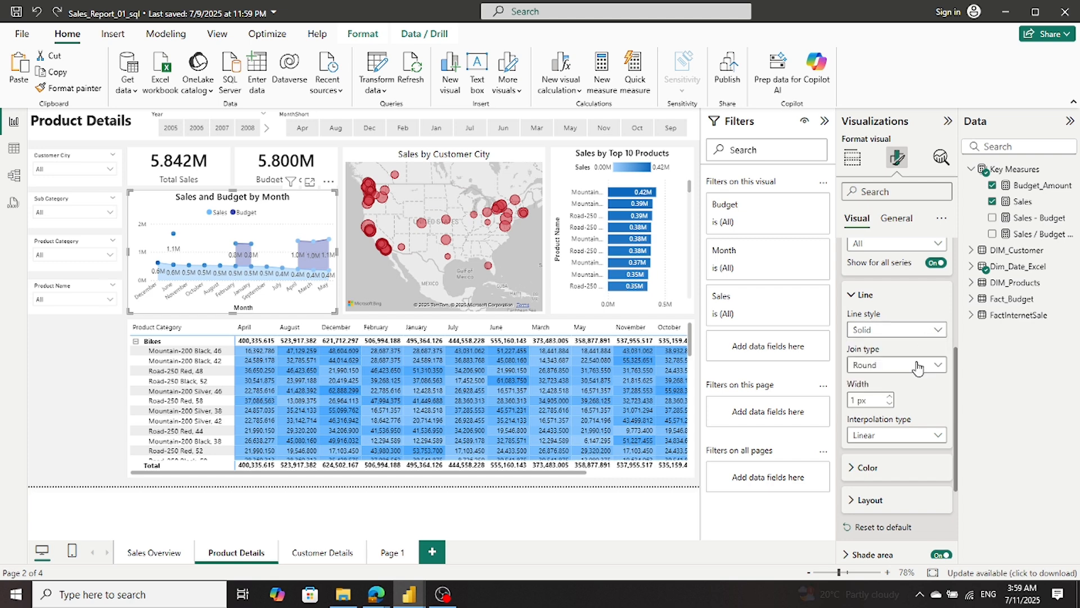
# - Examine the shade area settings of the reference chart, including its series, color matching and area transparency
pyautogui.scroll(-2, 920, 391)
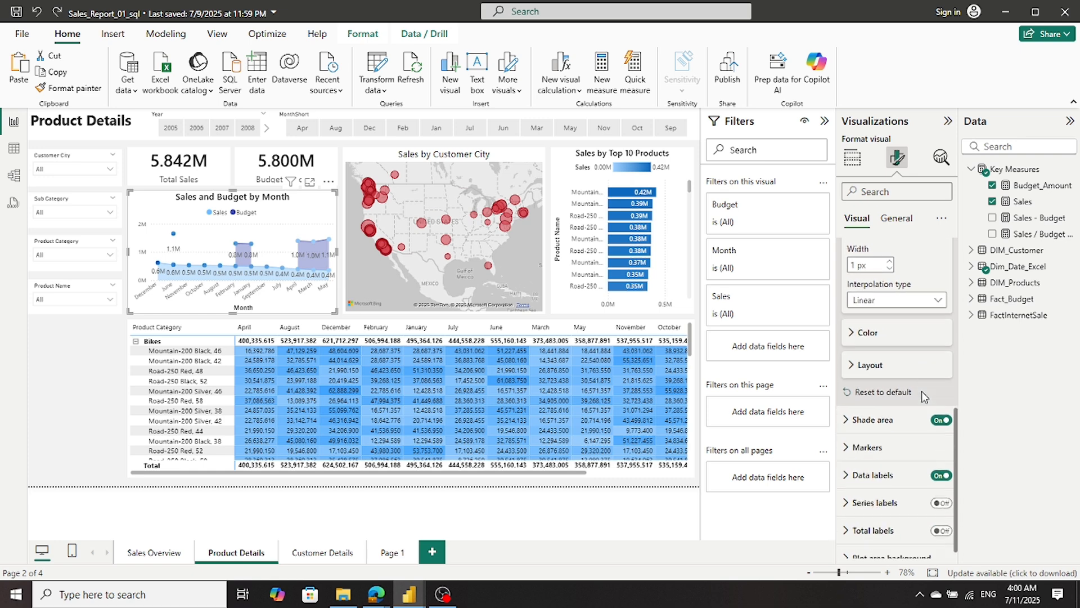
pyautogui.scroll(-1, 922, 396)
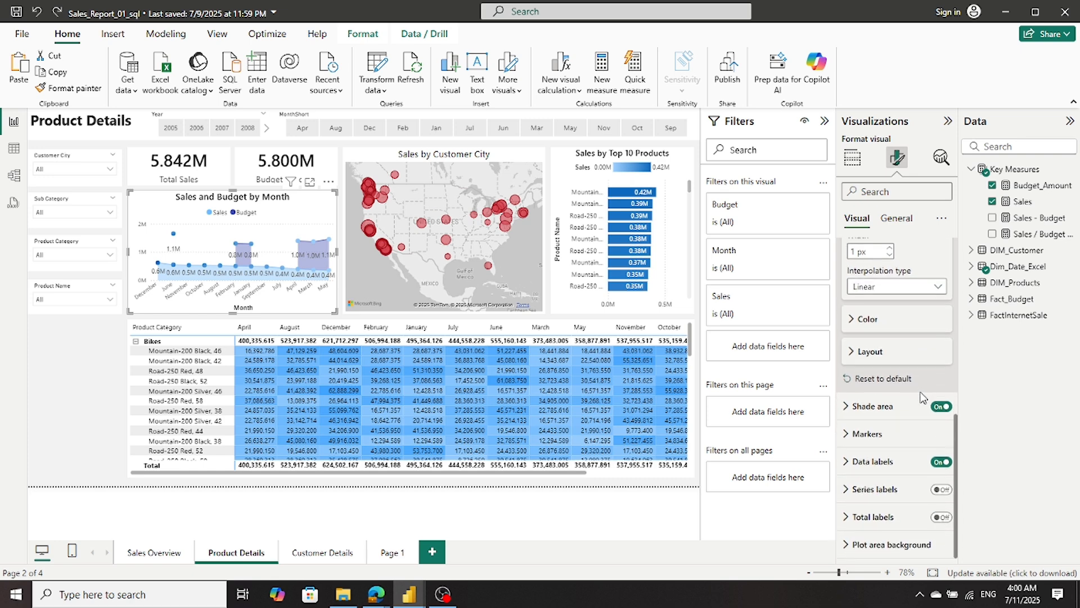
pyautogui.click(849, 407)
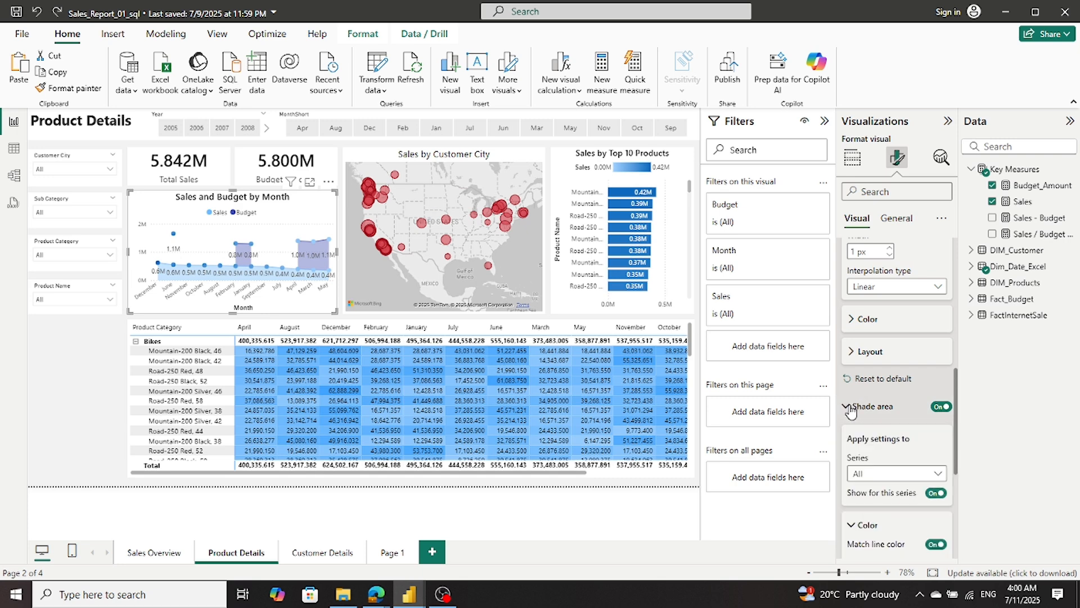
pyautogui.scroll(-2, 866, 410)
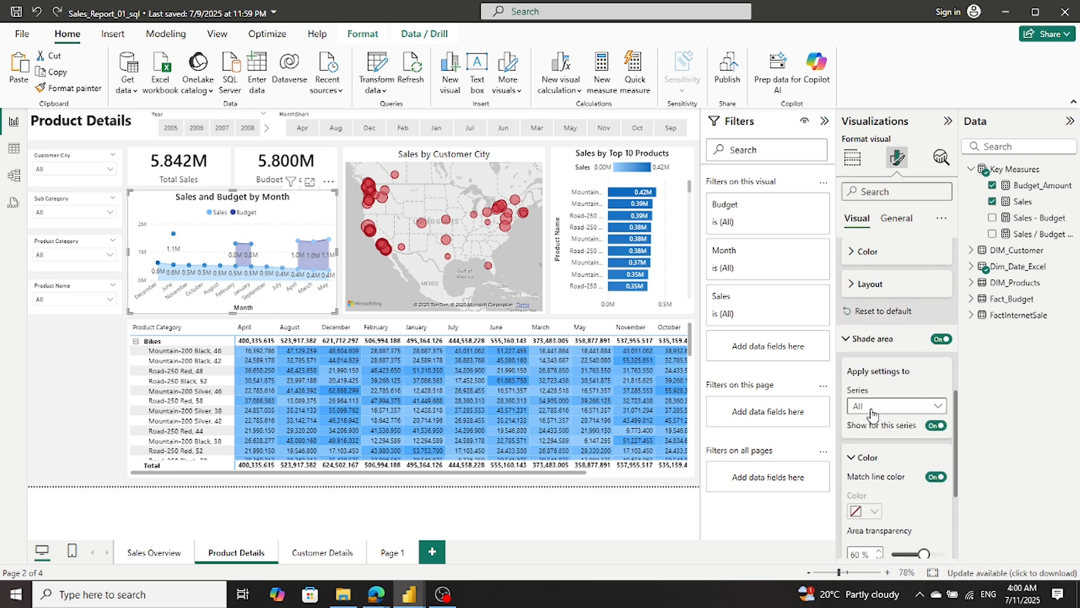
pyautogui.scroll(-1, 872, 409)
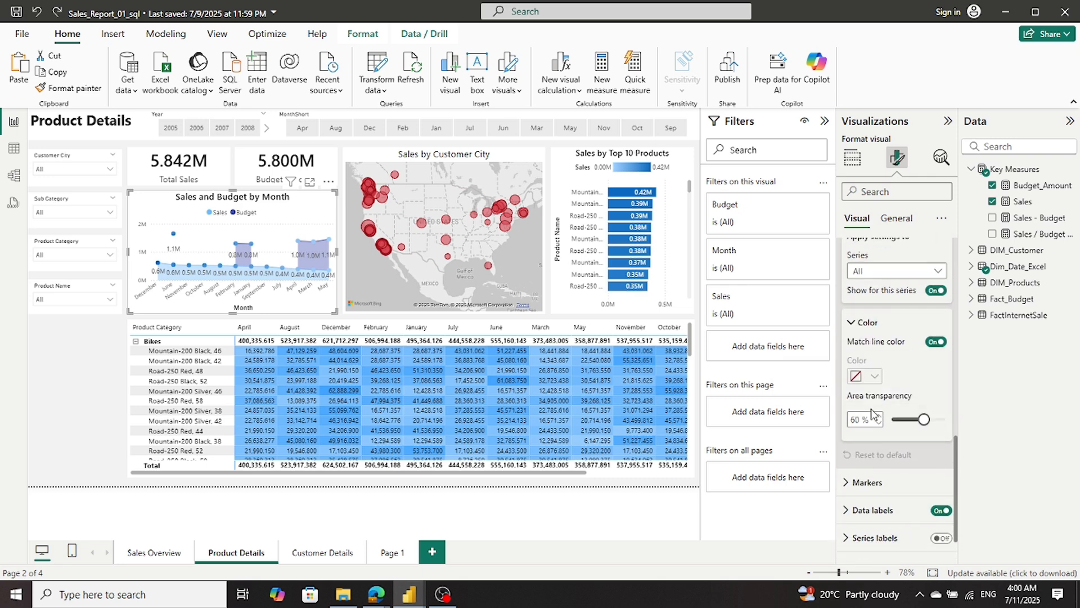
pyautogui.scroll(-1, 872, 415)
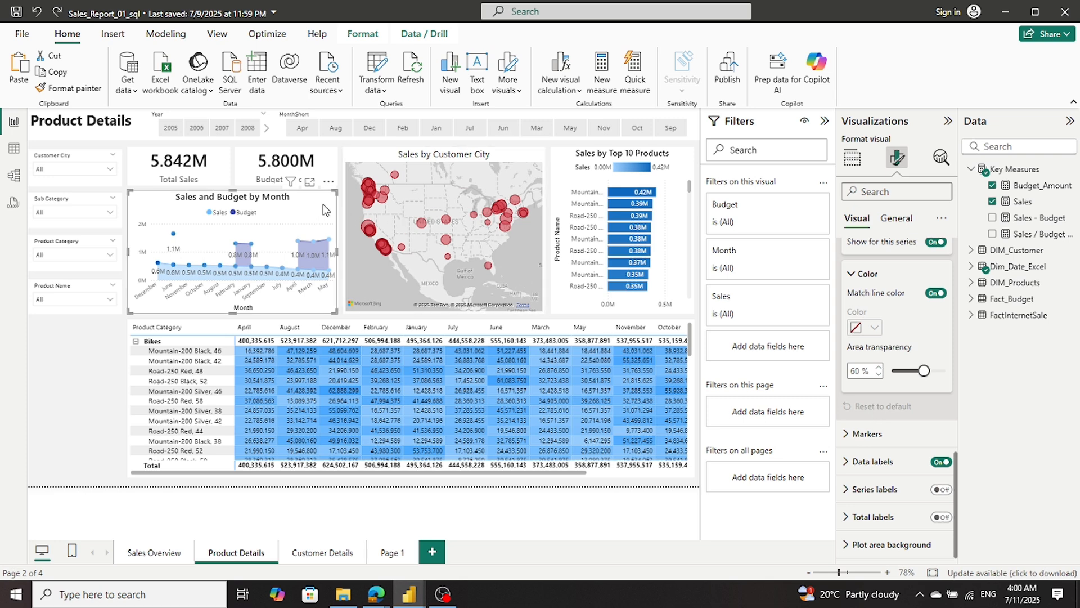
# - Try the Line chart type on the reference Sales and Budget by Month chart, and undo the change
pyautogui.click(850, 156)
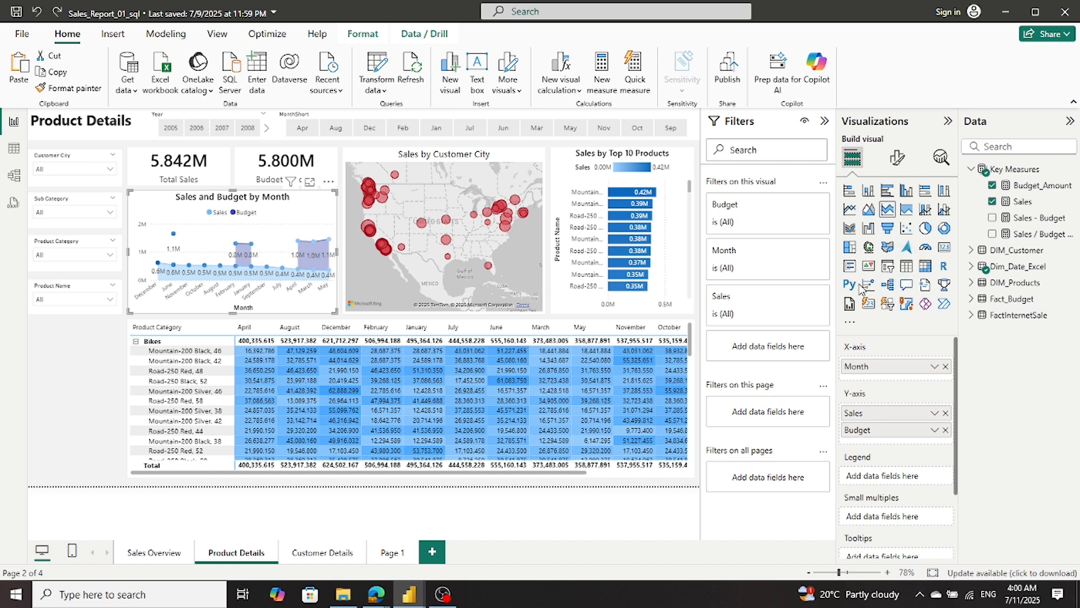
pyautogui.click(850, 210)
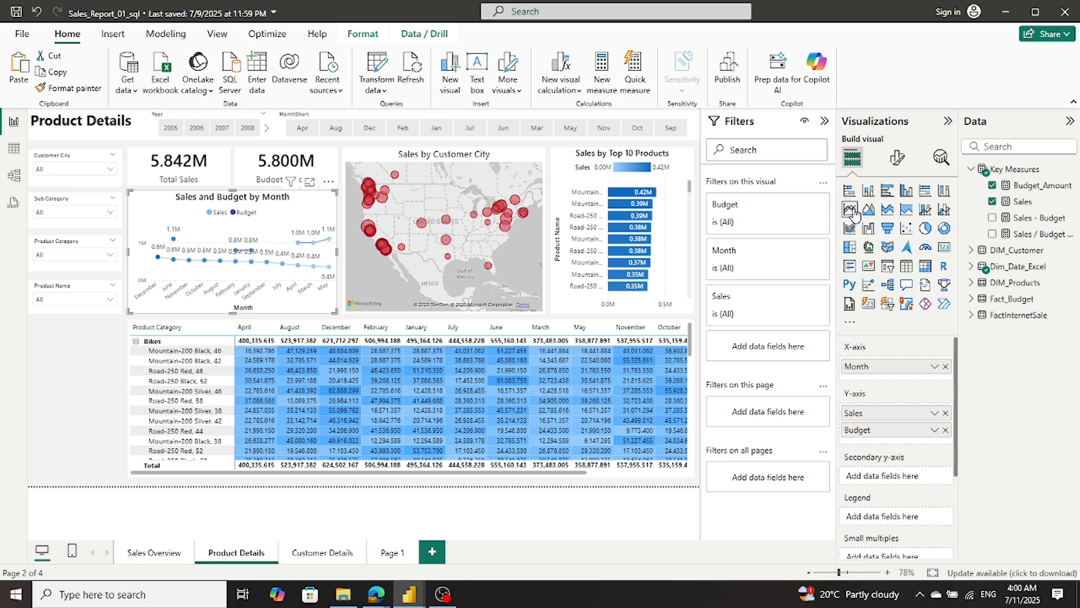
pyautogui.click(37, 15)
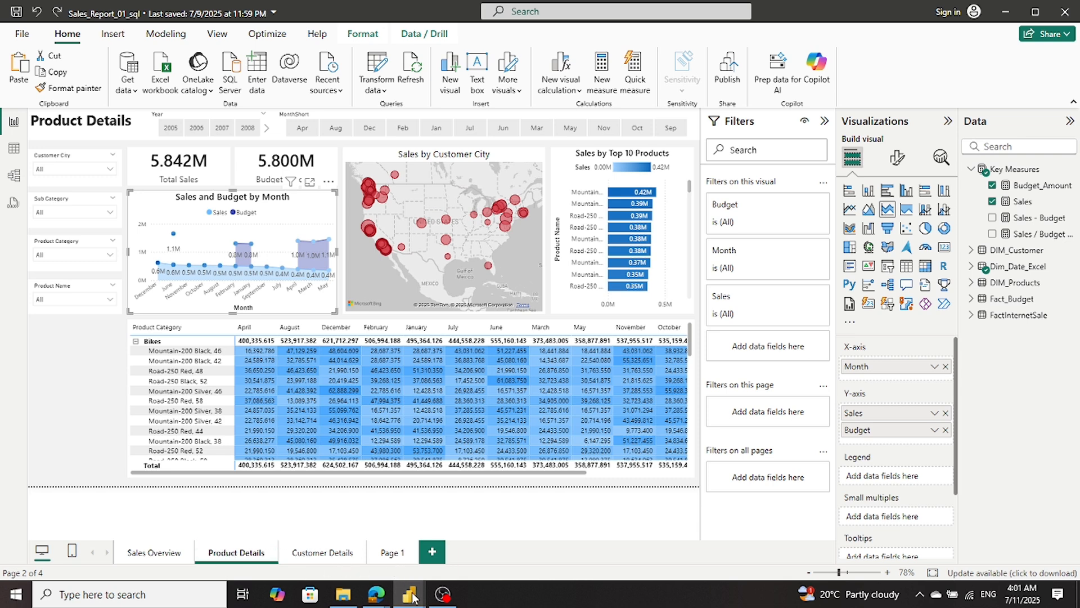
# - Return to the TutorialAdvntr report and convert its Sales and Budget_Amount by Month chart to a stacked area chart
pyautogui.moveTo(409, 595)
pyautogui.click(307, 538)
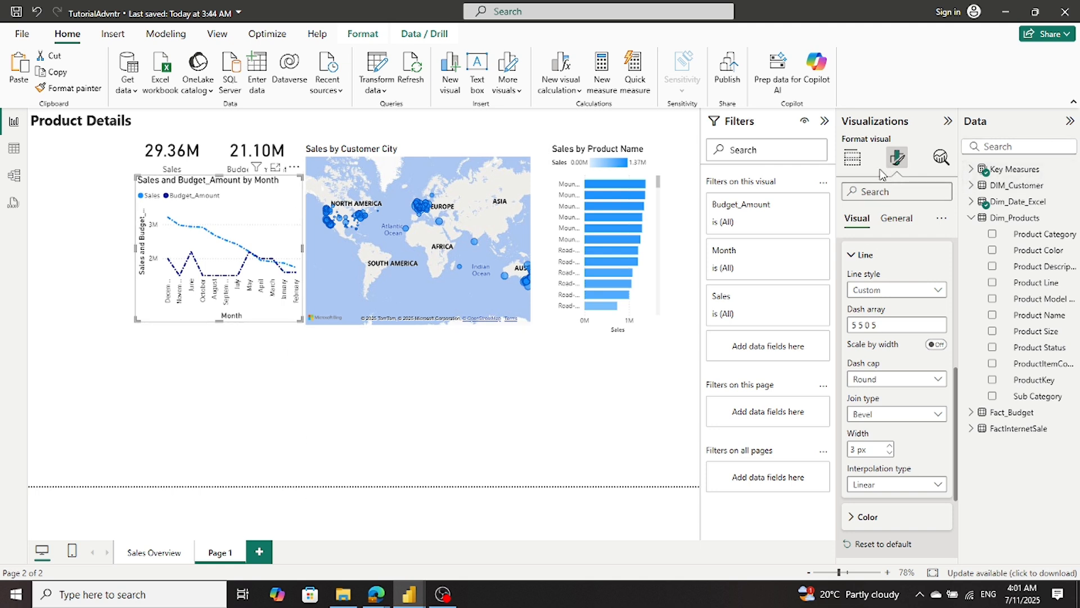
pyautogui.click(852, 160)
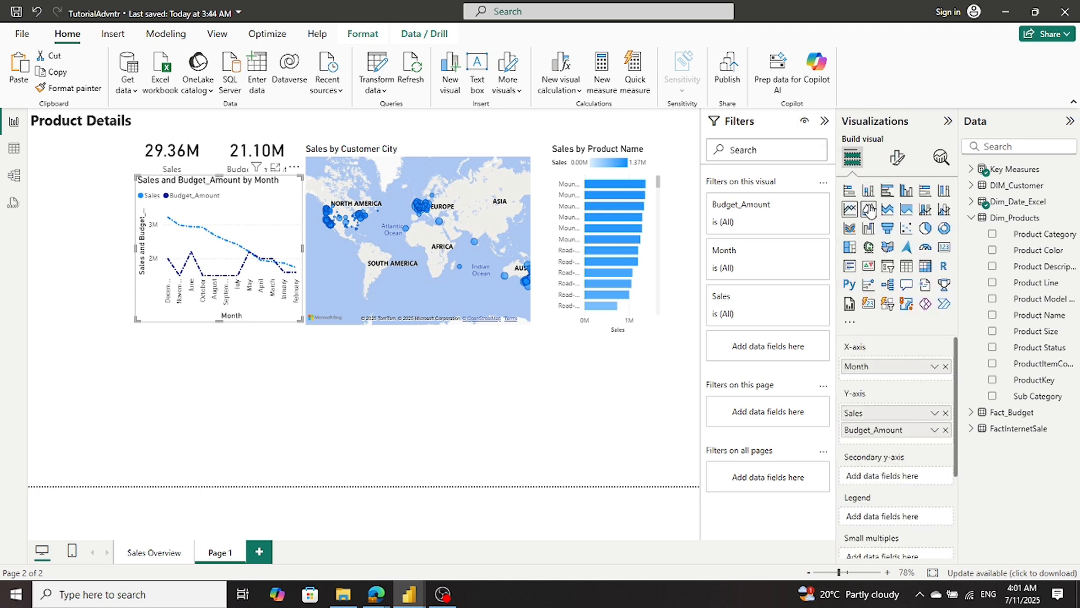
pyautogui.click(887, 210)
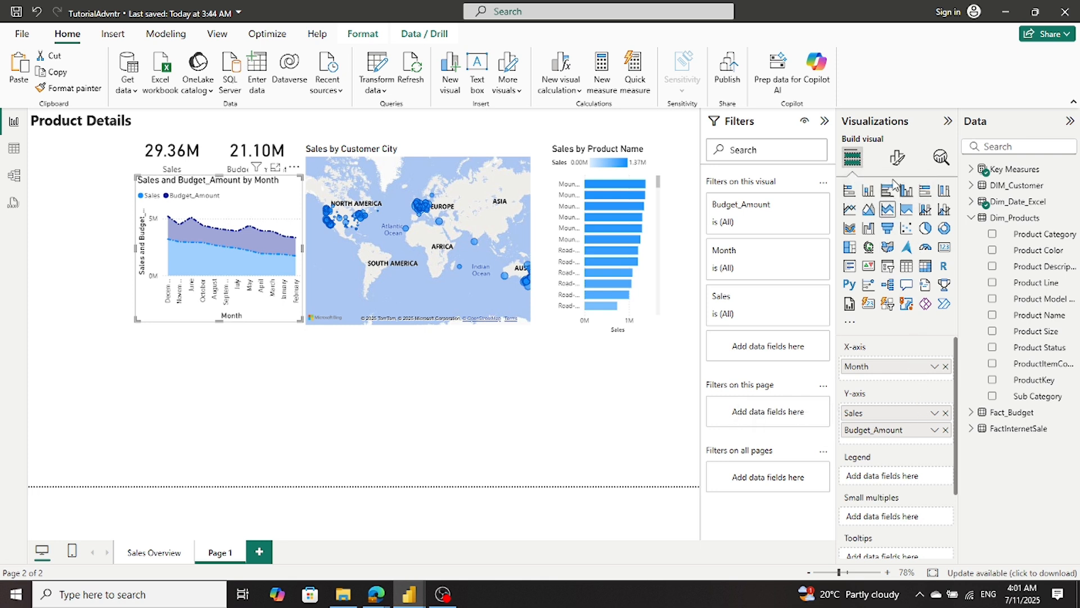
# - Set the line style of the stacked area chart to Solid for all series
pyautogui.click(896, 159)
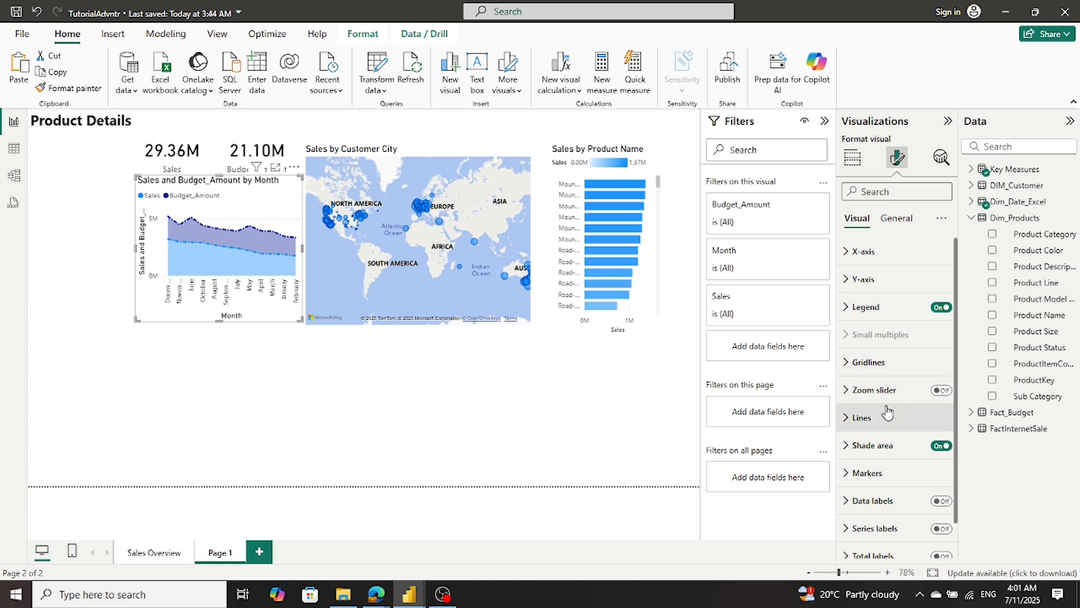
pyautogui.scroll(-1, 888, 413)
pyautogui.click(866, 384)
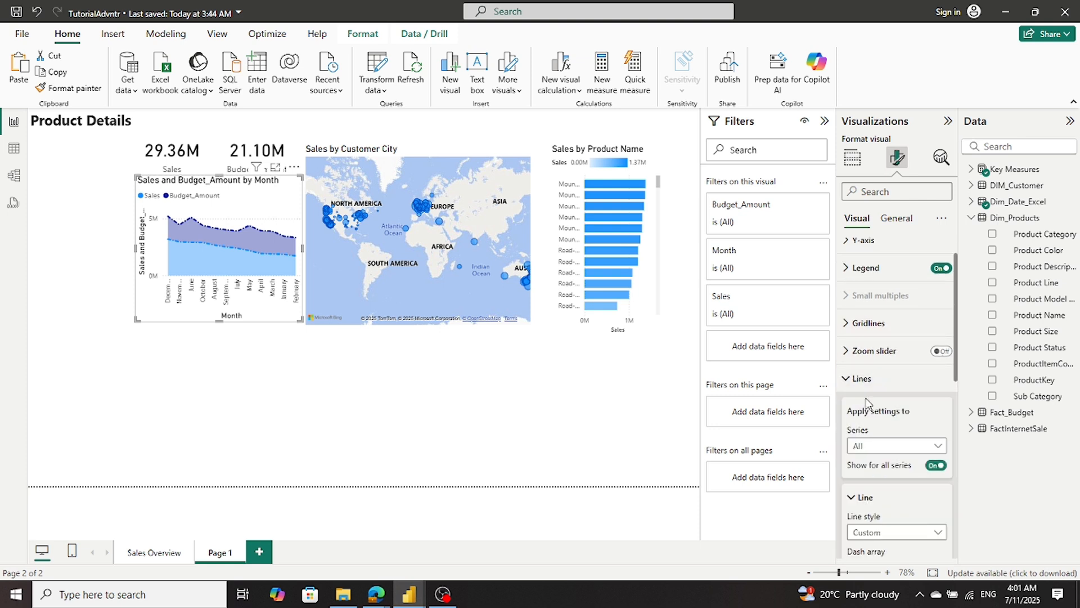
pyautogui.scroll(-3, 873, 453)
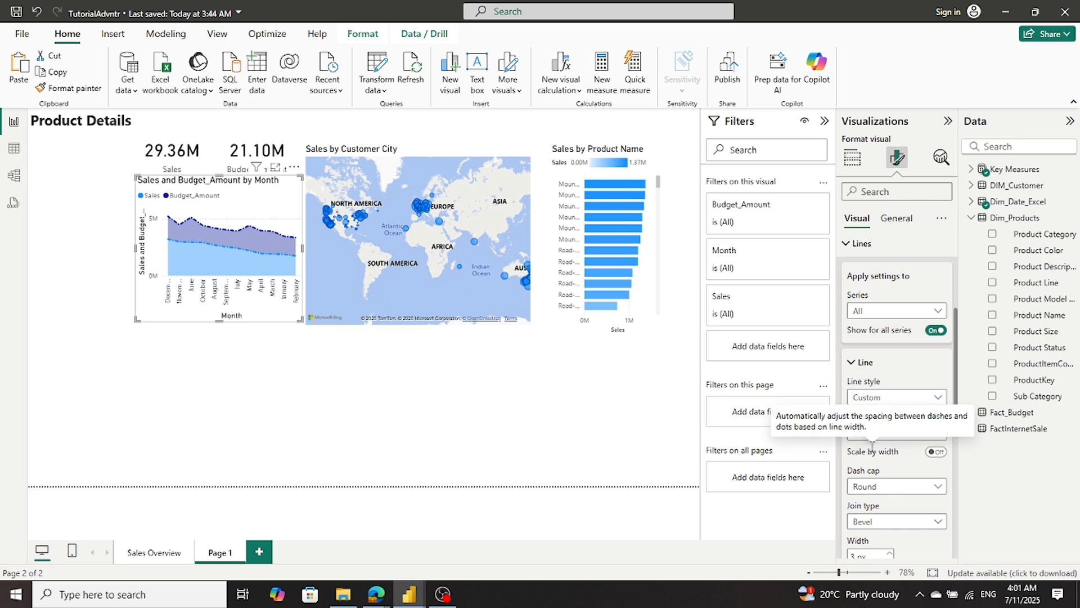
pyautogui.click(892, 400)
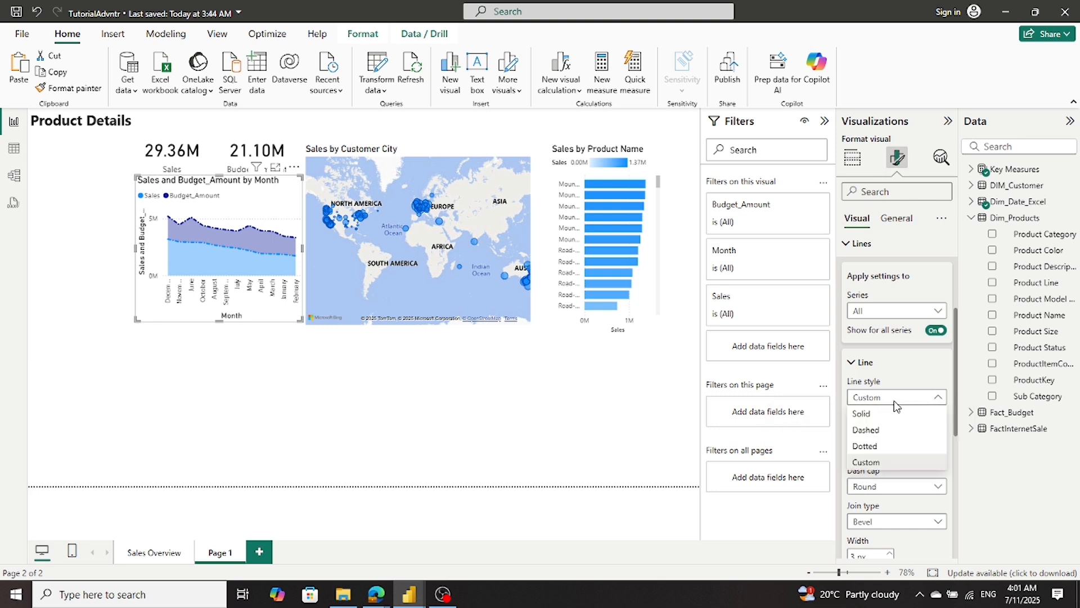
pyautogui.click(893, 414)
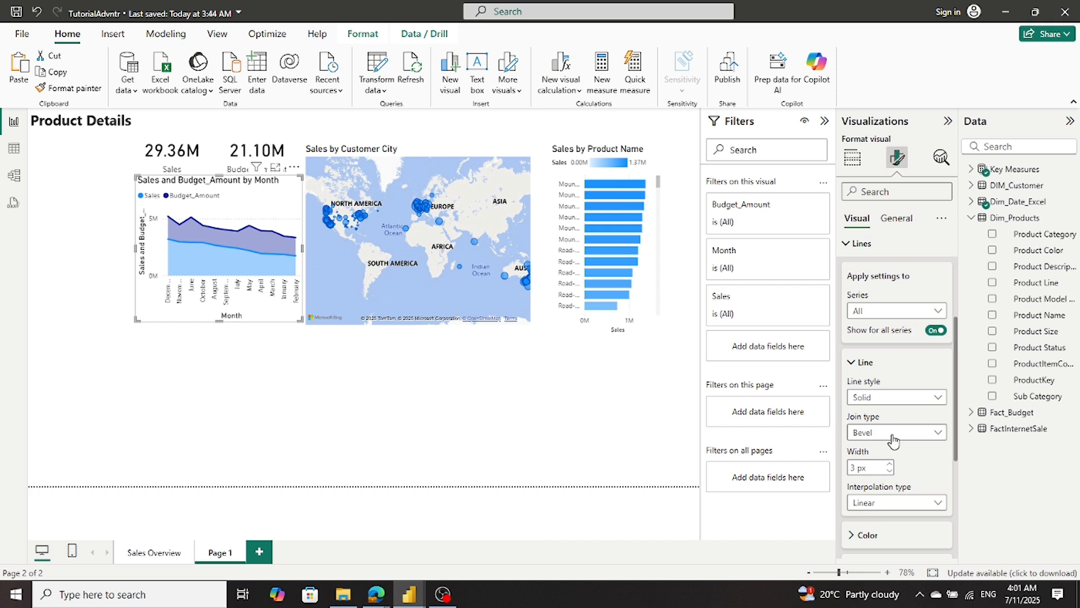
# - Set the interpolation type of the stacked area chart's lines to Step
pyautogui.scroll(-2, 894, 442)
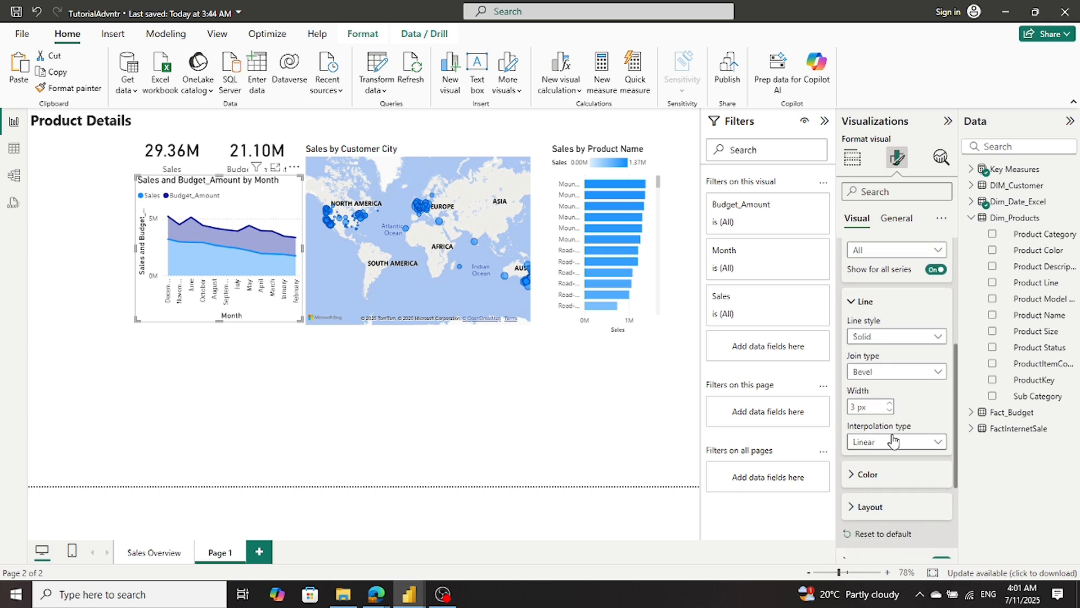
pyautogui.click(895, 437)
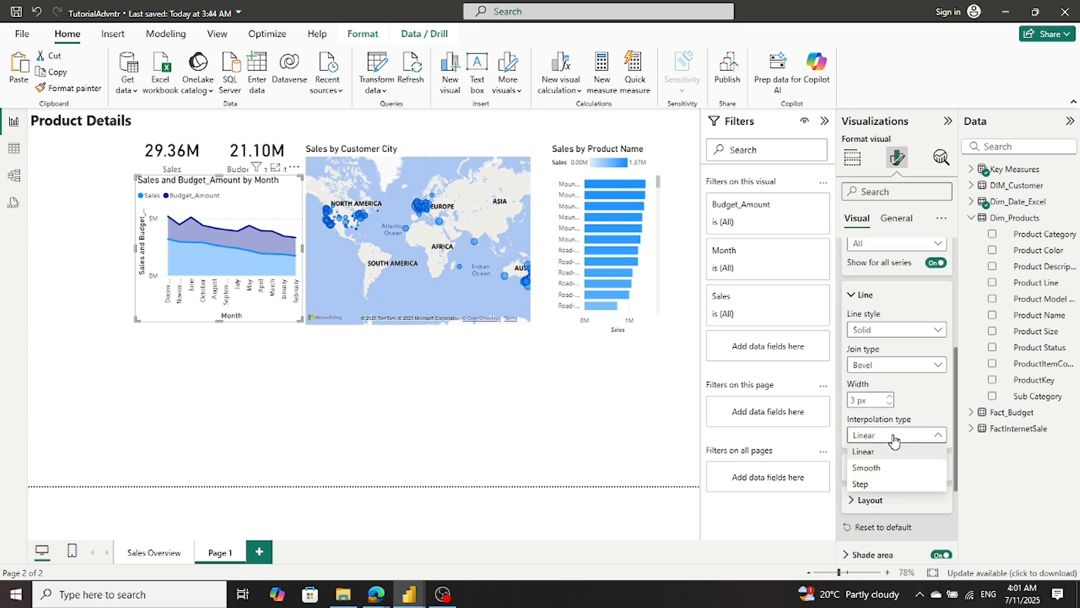
pyautogui.click(892, 483)
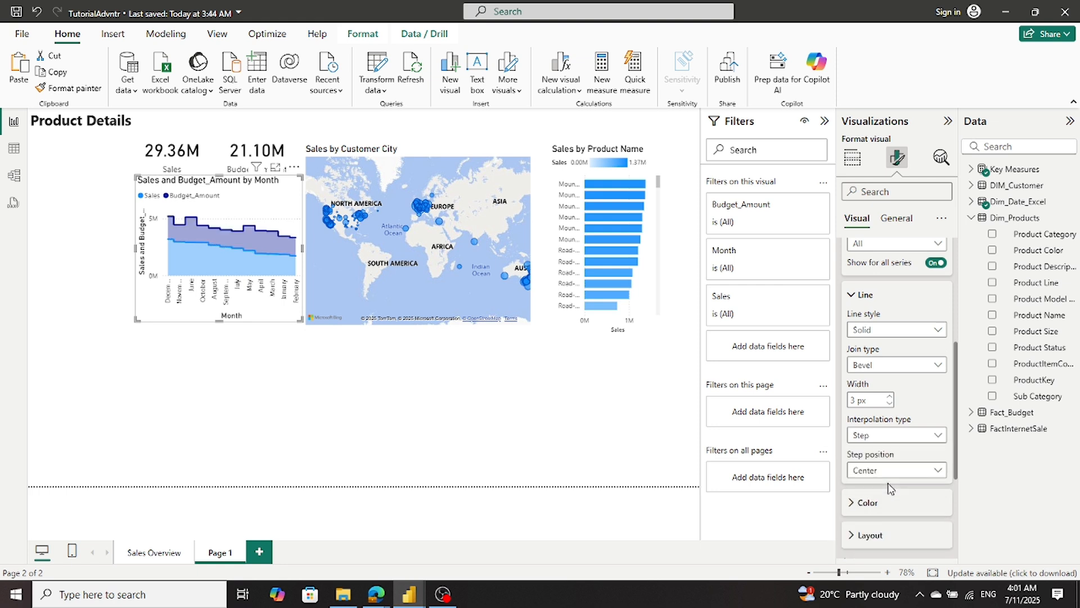
# - Try the Dotted line style on the stacked area chart, and compare it with the reference chart in Sales_Report_01_sql
pyautogui.click(926, 331)
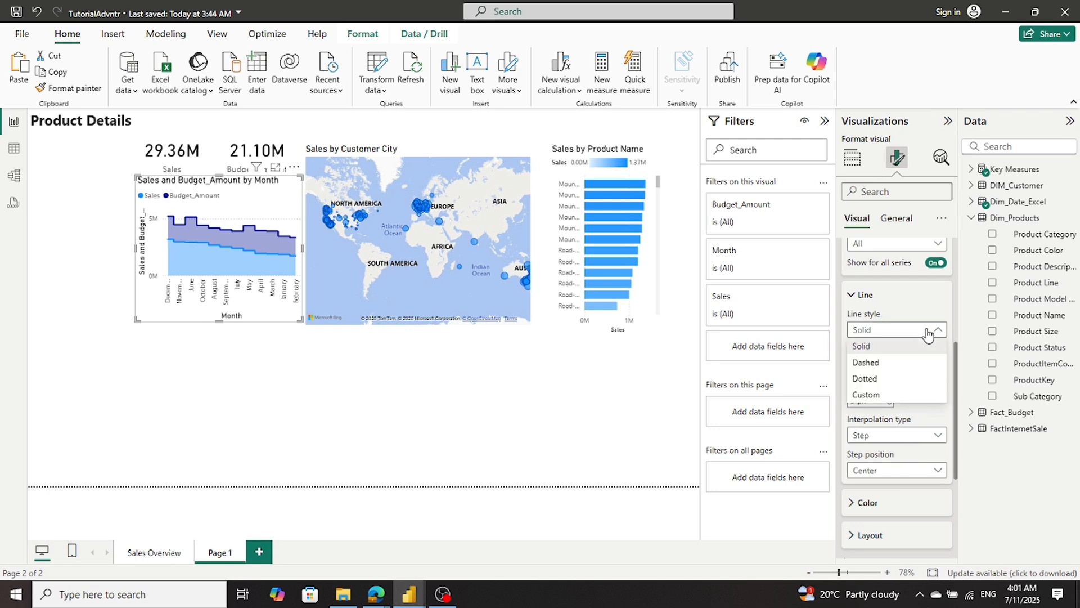
pyautogui.click(900, 378)
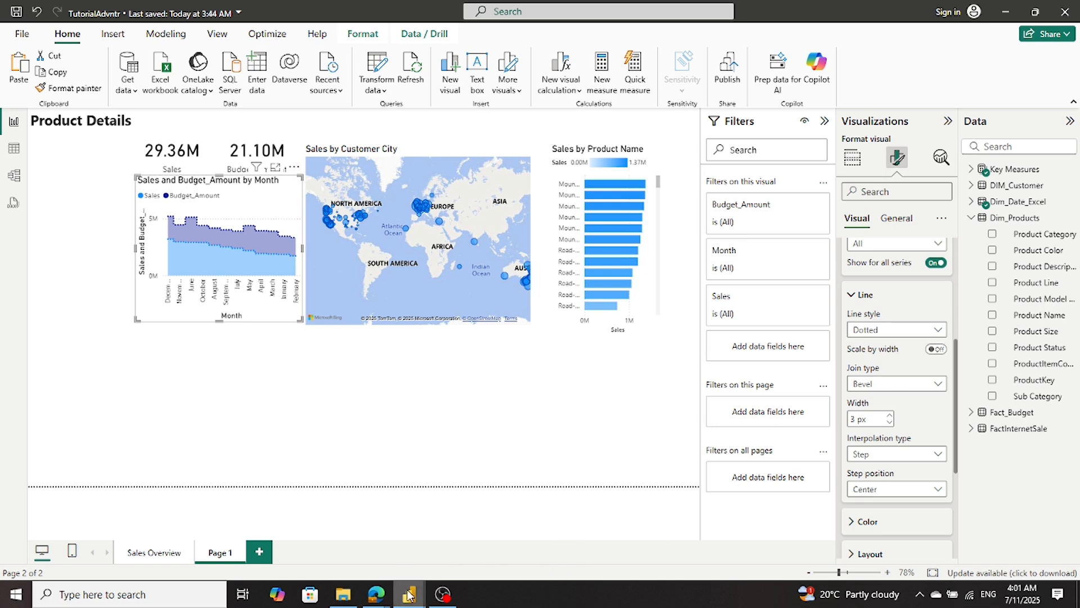
pyautogui.moveTo(409, 595)
pyautogui.click(404, 557)
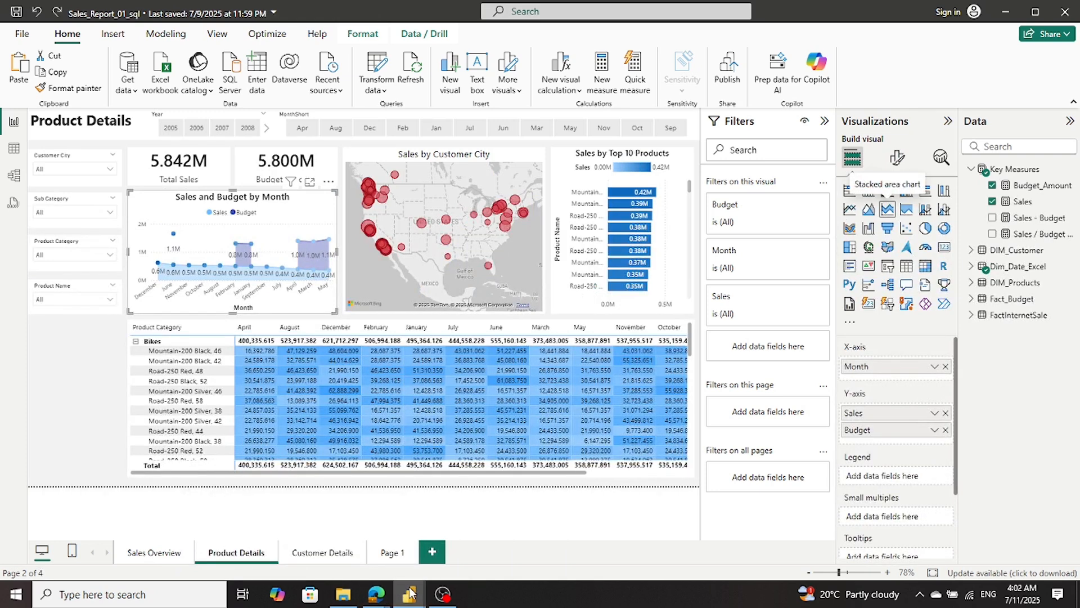
pyautogui.moveTo(398, 592)
pyautogui.click(258, 557)
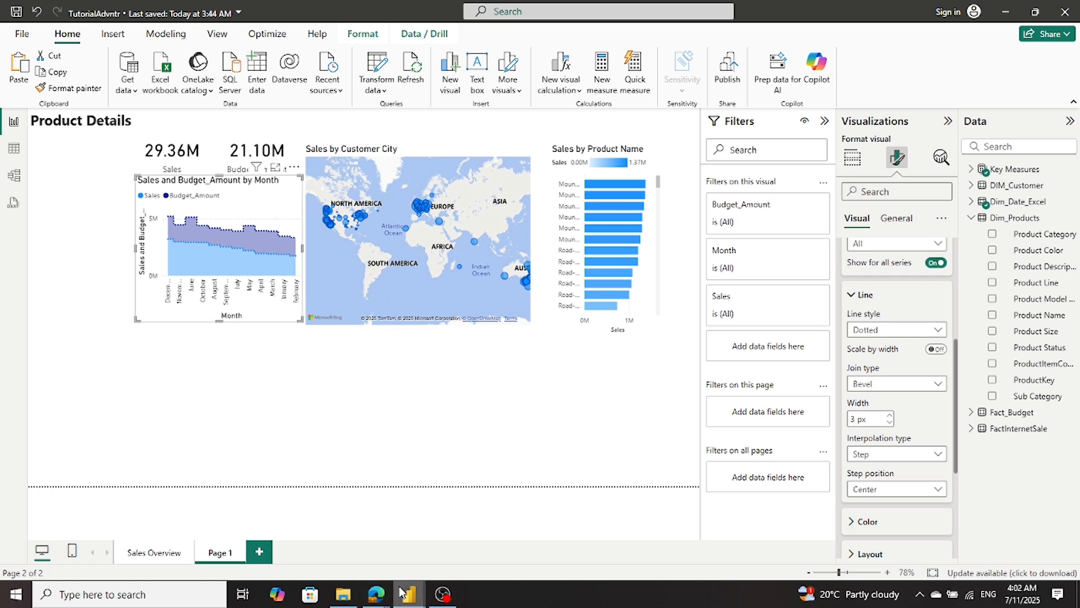
pyautogui.moveTo(403, 594)
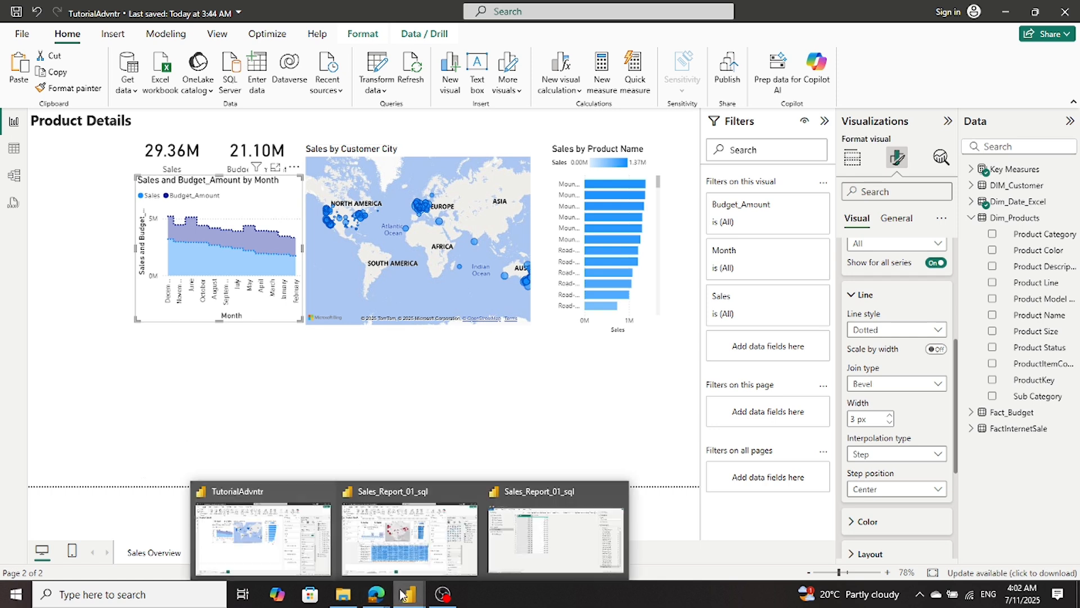
pyautogui.click(257, 566)
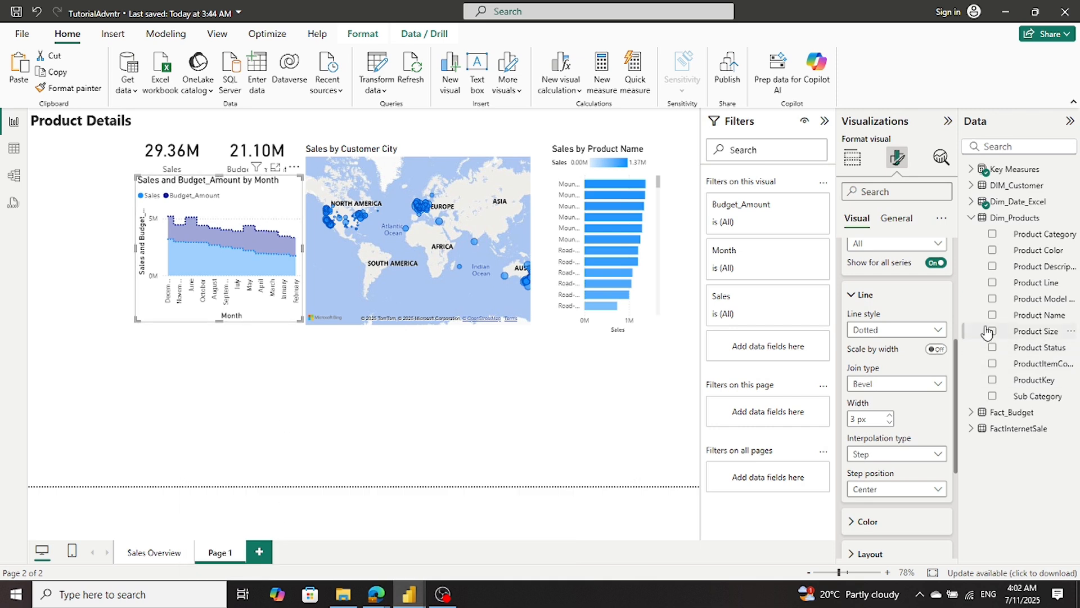
# - Try the Dashed line style with the Miter, Round and Bevel join types on the stacked area chart
pyautogui.click(923, 332)
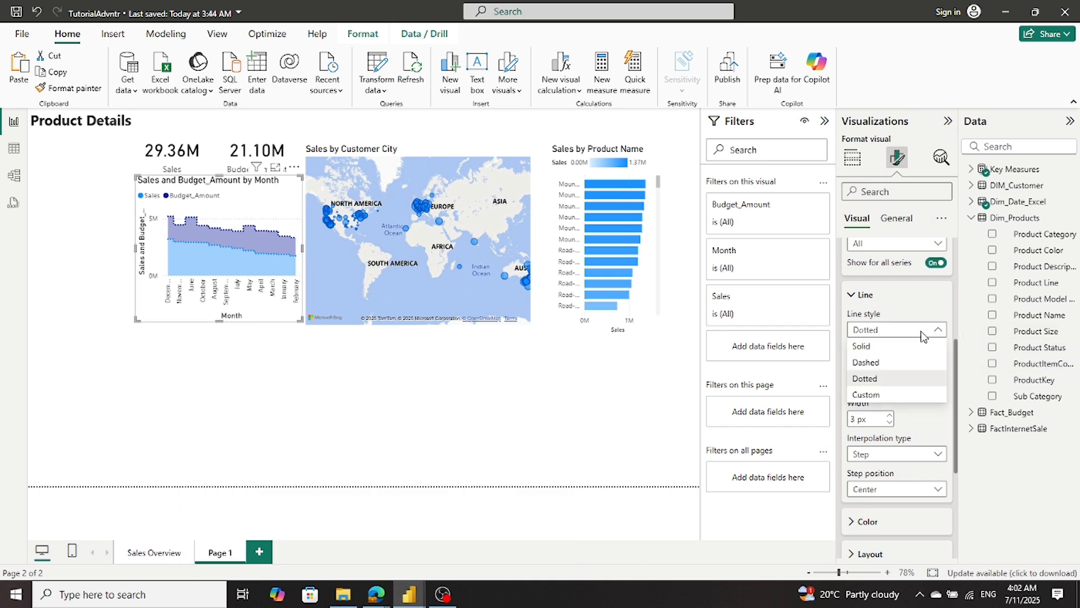
pyautogui.click(892, 363)
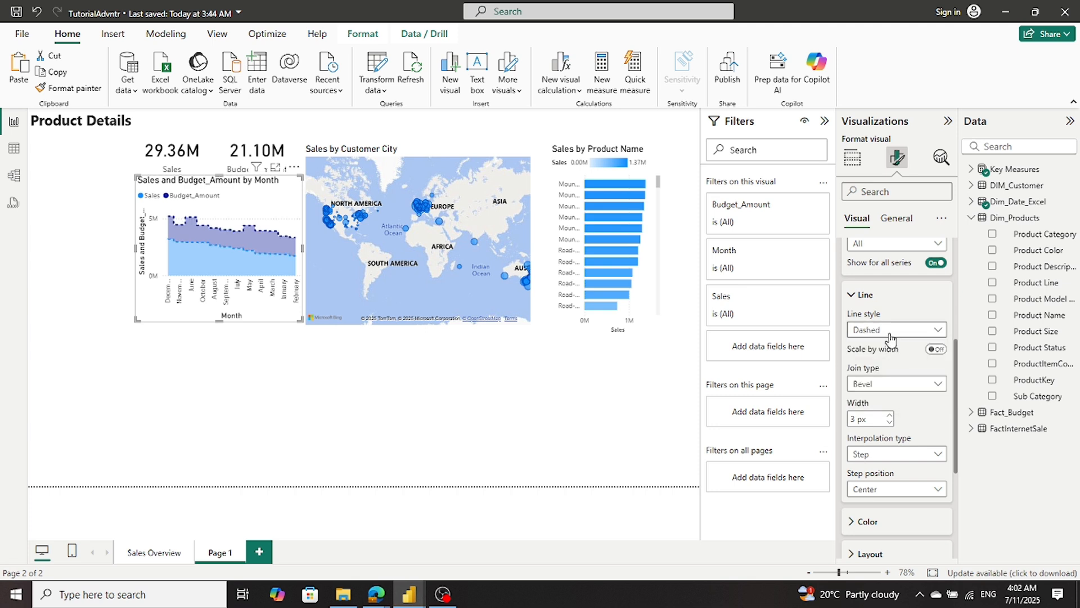
pyautogui.click(893, 385)
pyautogui.press('Escape')
pyautogui.click(886, 385)
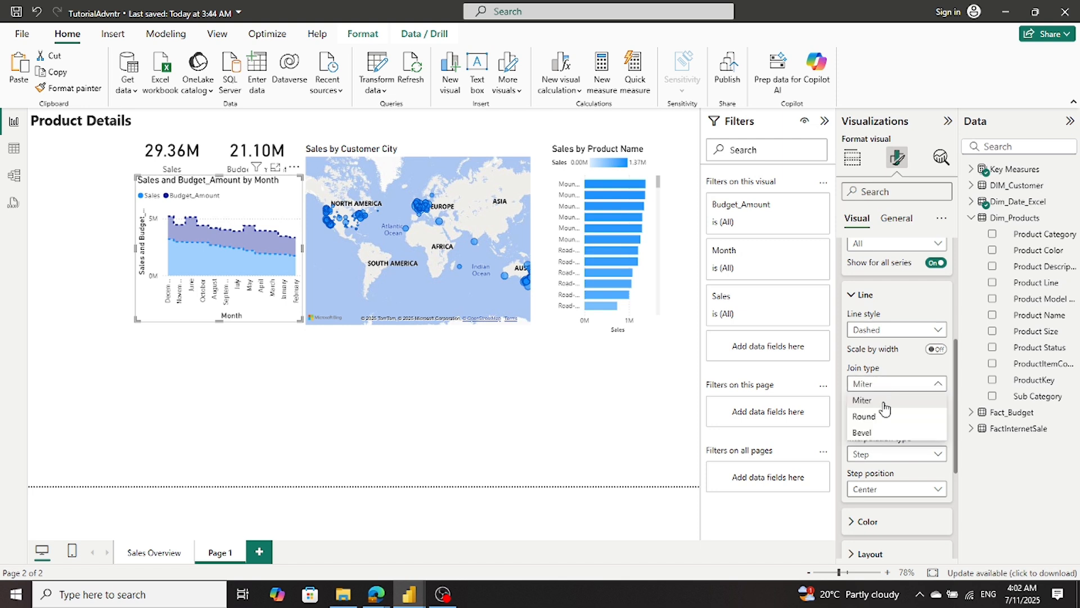
pyautogui.click(887, 418)
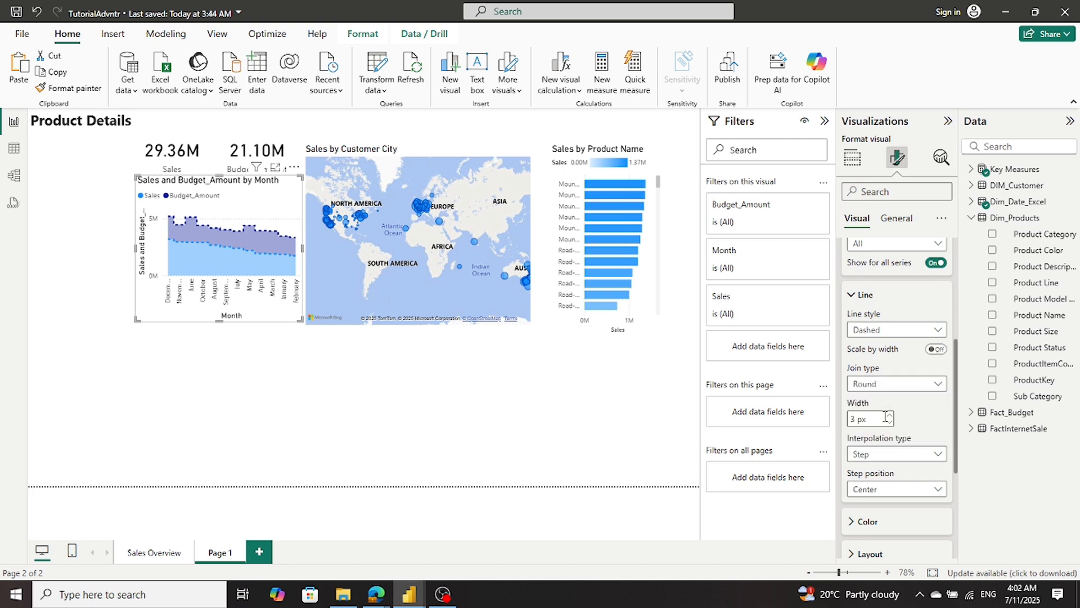
pyautogui.click(887, 385)
pyautogui.click(881, 432)
pyautogui.click(883, 388)
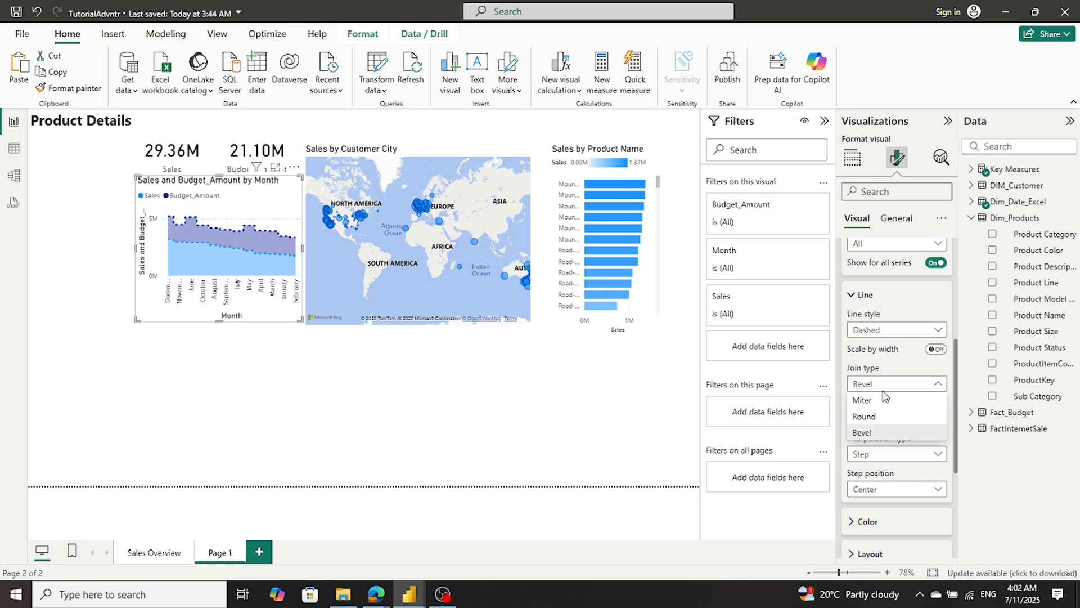
# - Set the line style of the Sales and Budget_Amount by Month chart back to Solid
pyautogui.click(877, 328)
pyautogui.click(876, 331)
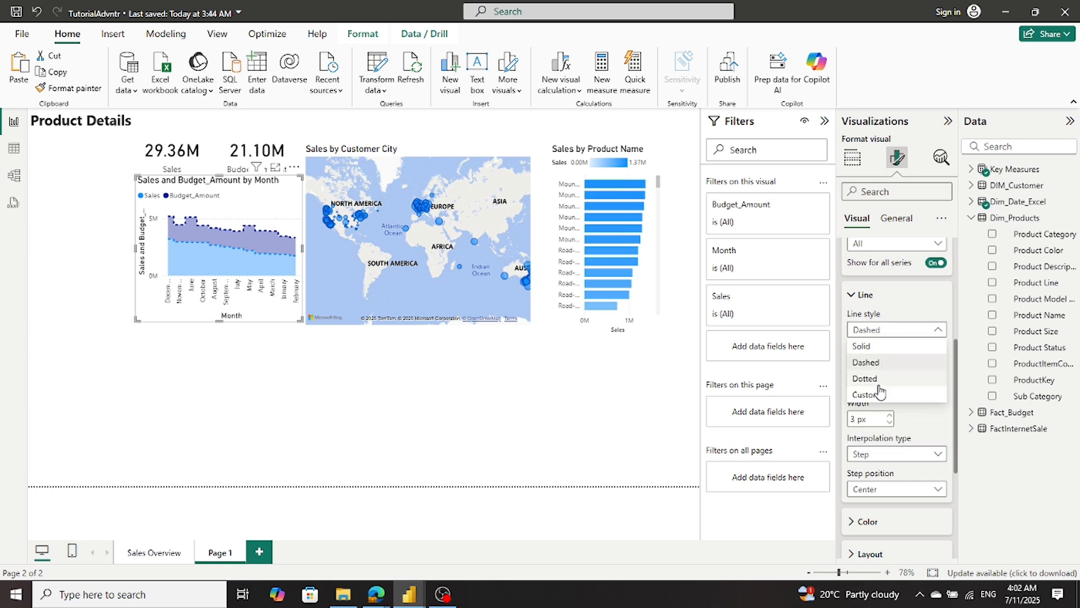
pyautogui.click(878, 345)
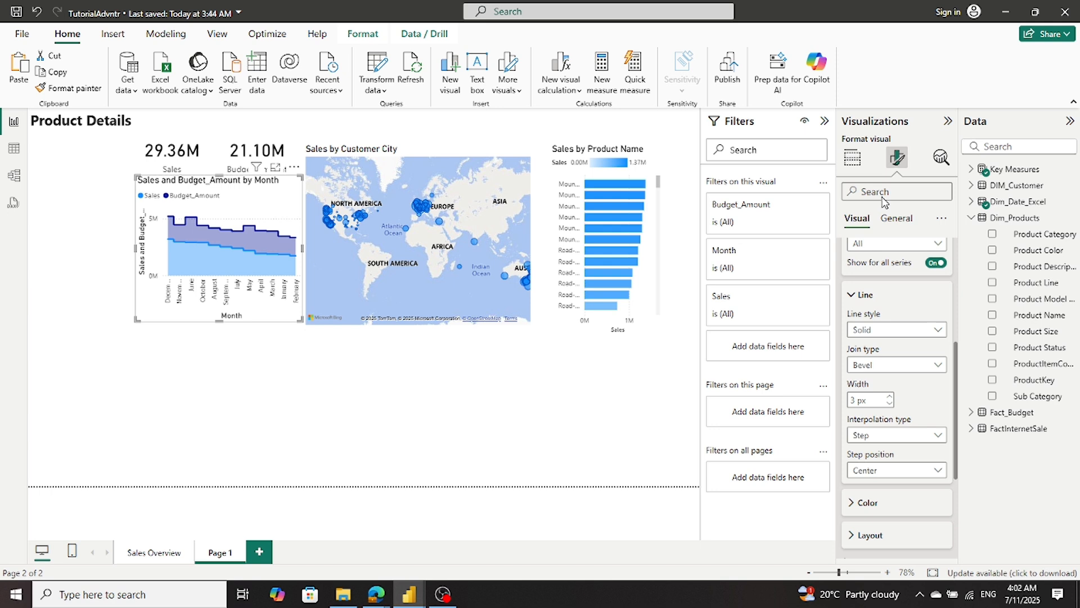
# - Try the 100% stacked area and ribbon chart types on the Sales and Budget_Amount by Month visual, and convert it to a line chart
pyautogui.click(853, 160)
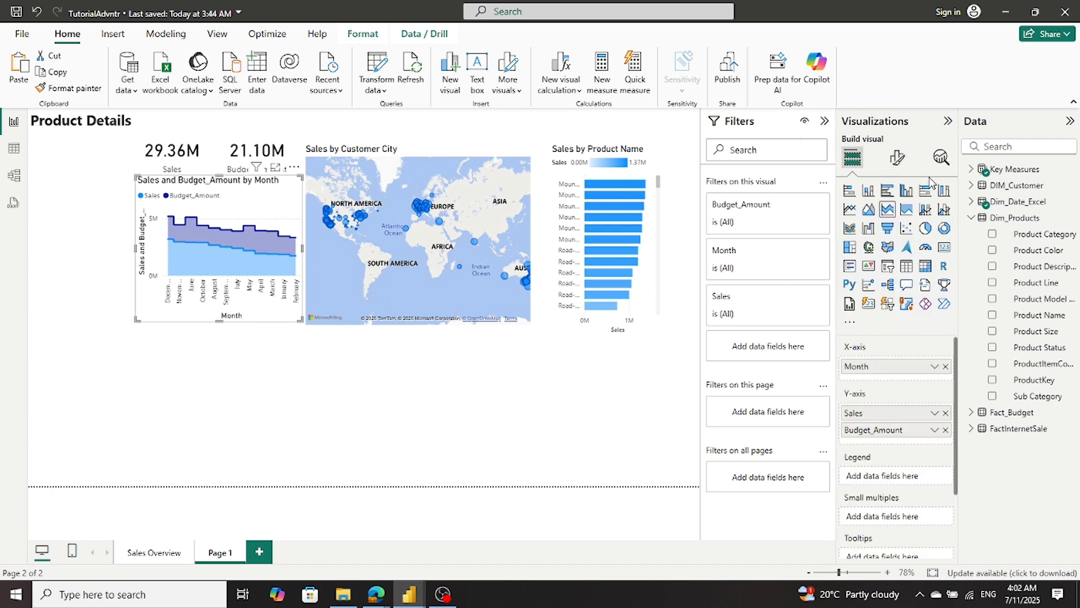
pyautogui.click(906, 213)
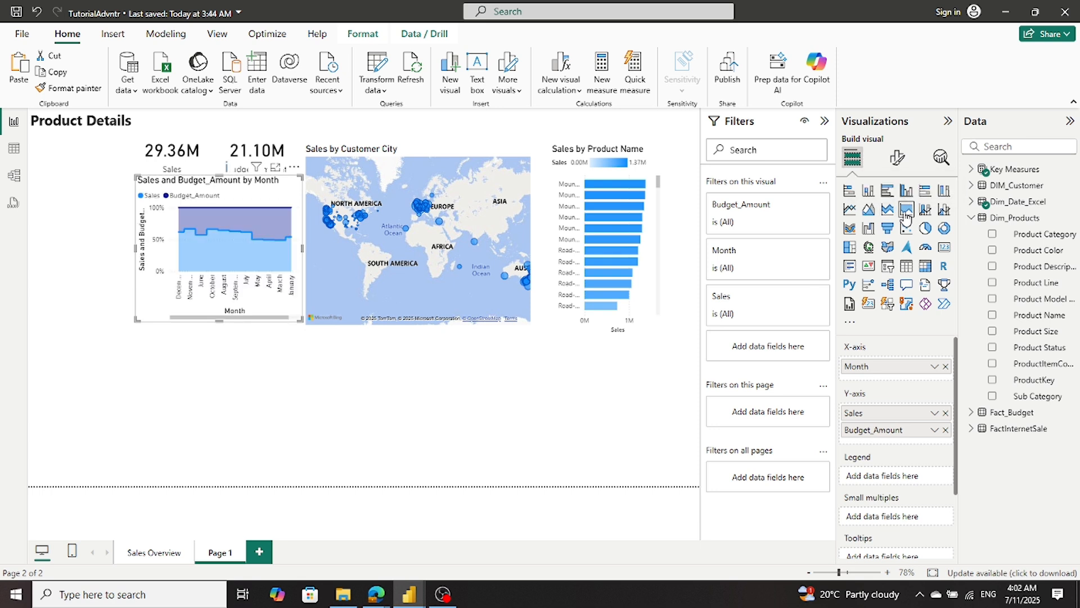
pyautogui.click(851, 211)
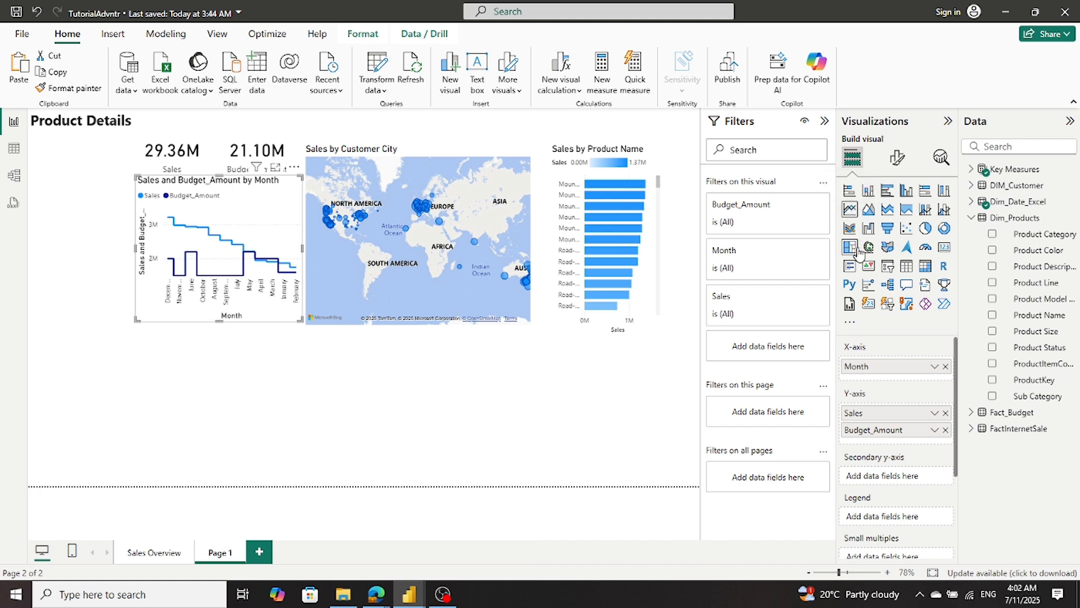
pyautogui.click(849, 228)
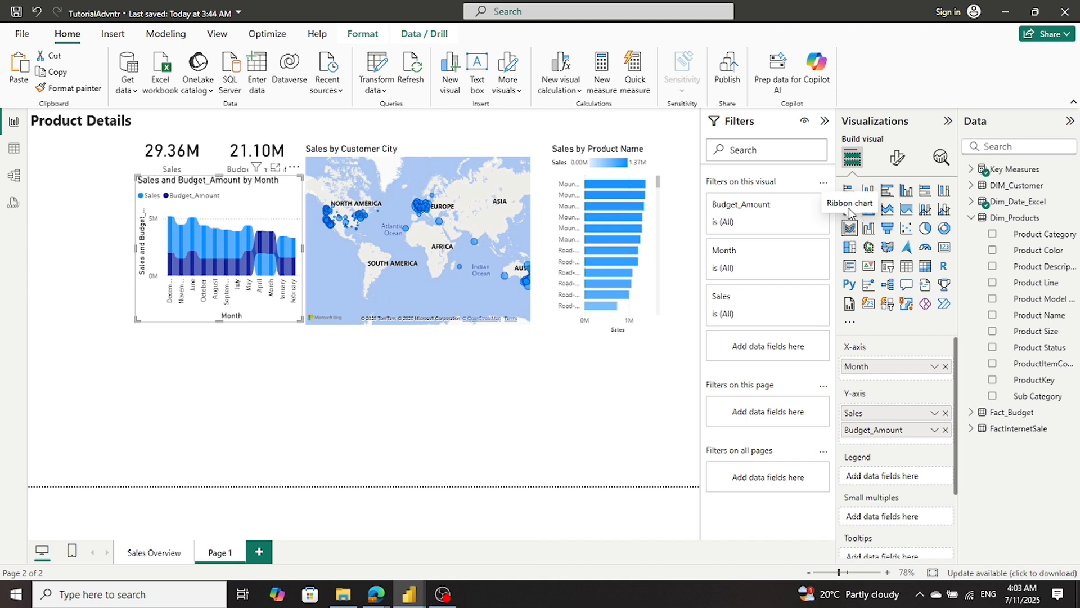
pyautogui.click(850, 210)
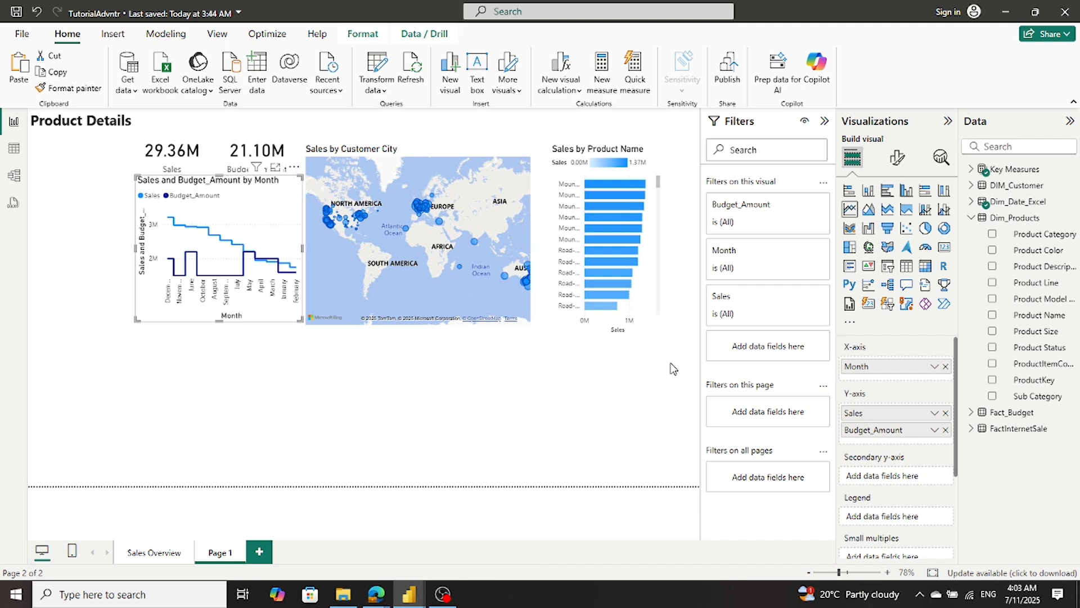
# - Compare the TutorialAdvntr line chart with the Sales and Budget by Month chart in Sales_Report_01_sql, including its axis fields
pyautogui.moveTo(403, 596)
pyautogui.click(402, 563)
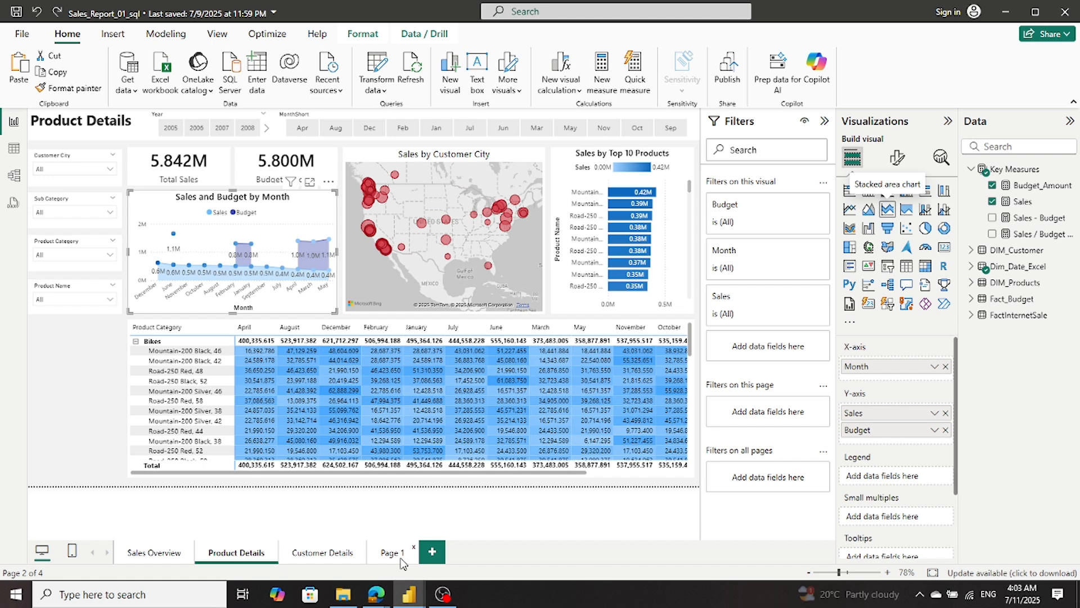
pyautogui.moveTo(411, 605)
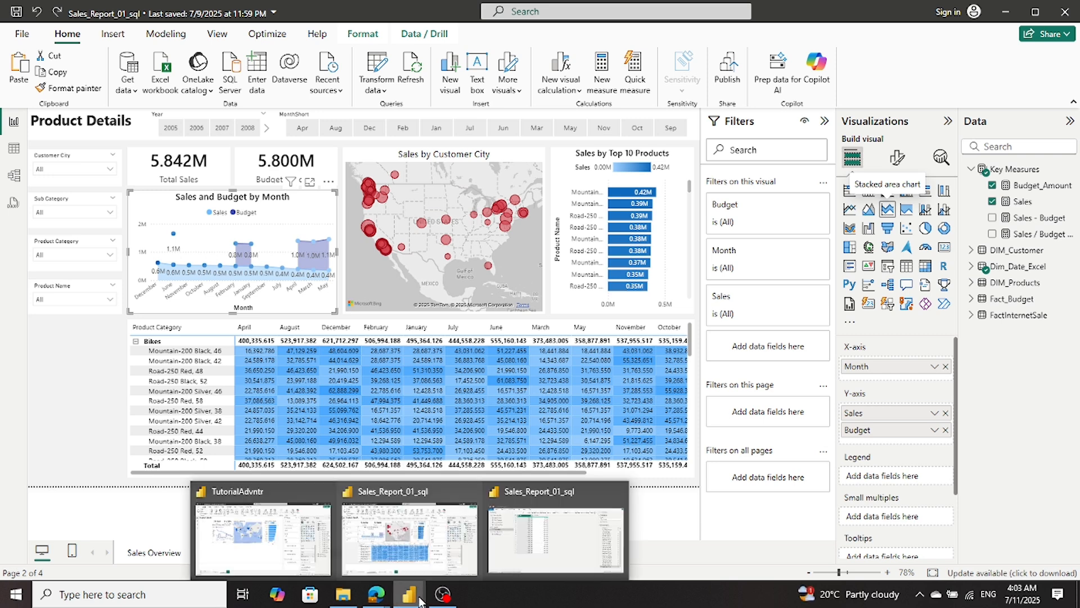
pyautogui.click(281, 554)
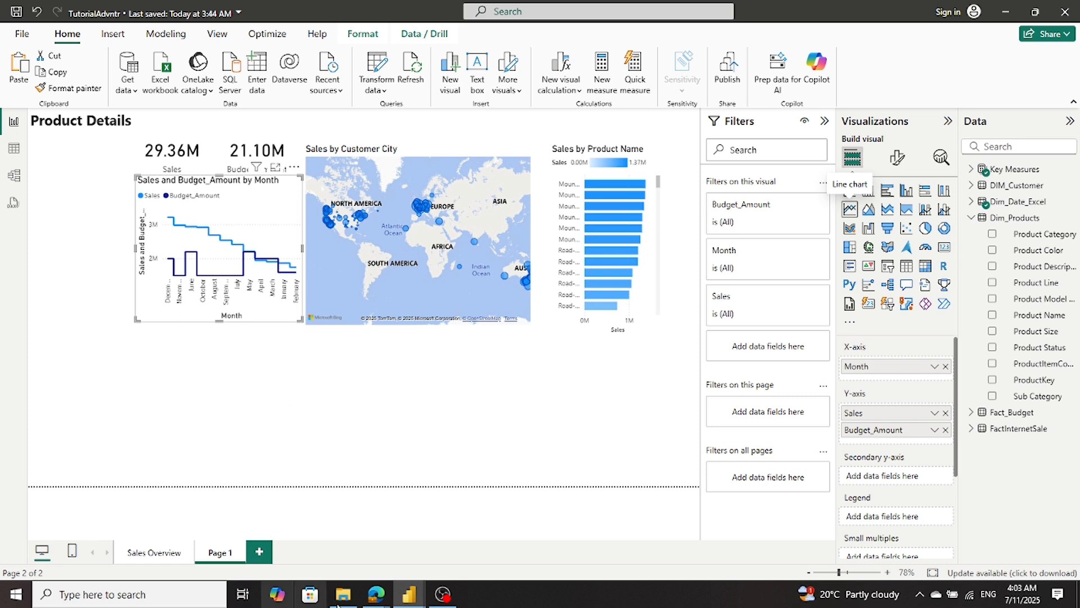
pyautogui.click(402, 595)
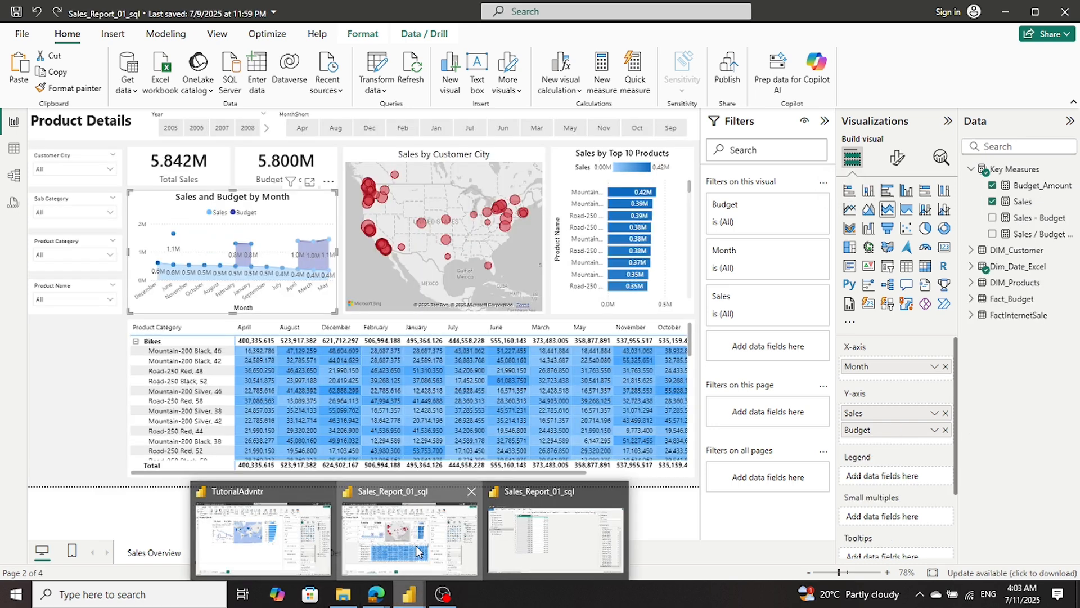
pyautogui.click(417, 550)
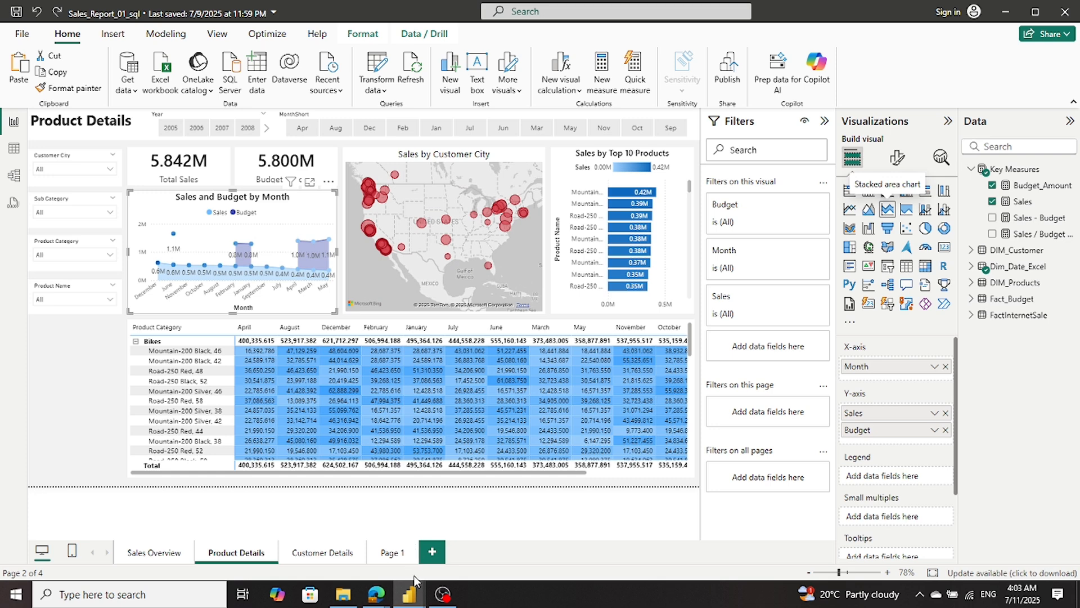
pyautogui.moveTo(409, 594)
pyautogui.click(269, 556)
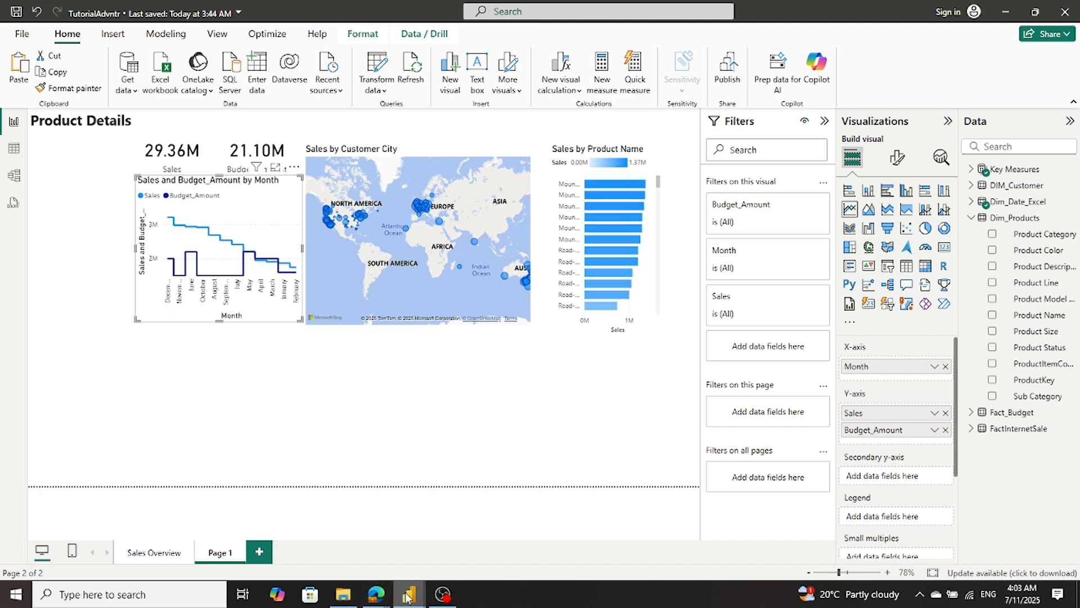
pyautogui.moveTo(409, 596)
pyautogui.click(409, 576)
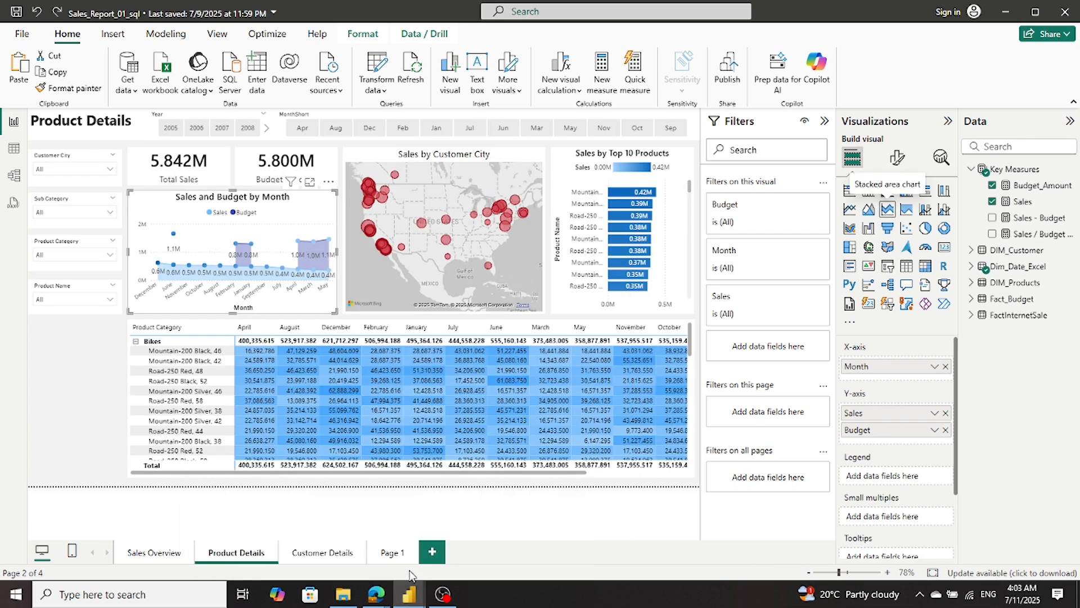
pyautogui.moveTo(872, 422); pyautogui.dragTo(867, 425)
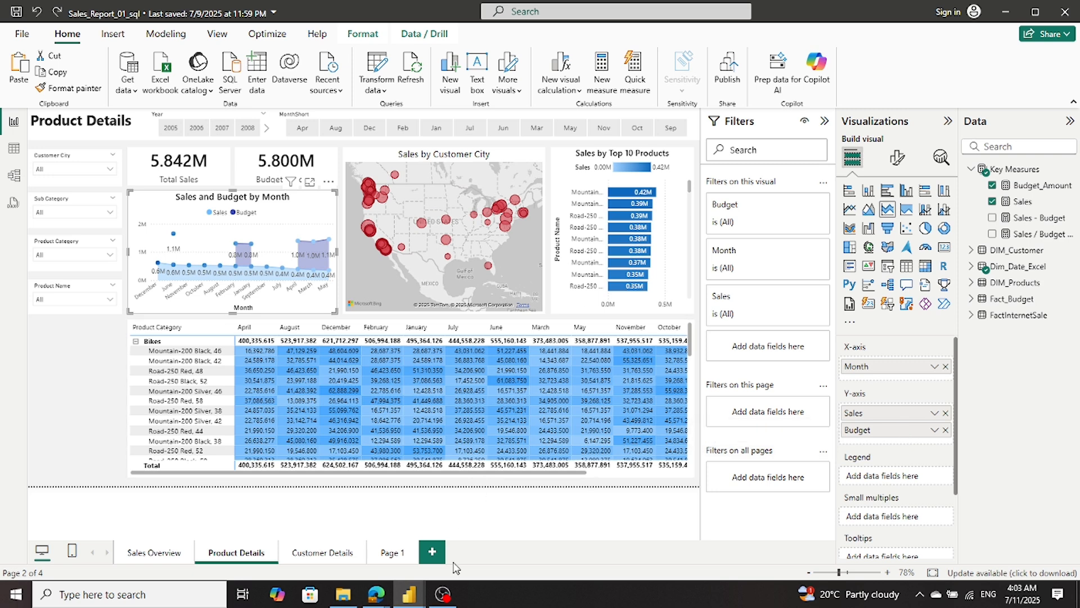
pyautogui.moveTo(398, 601)
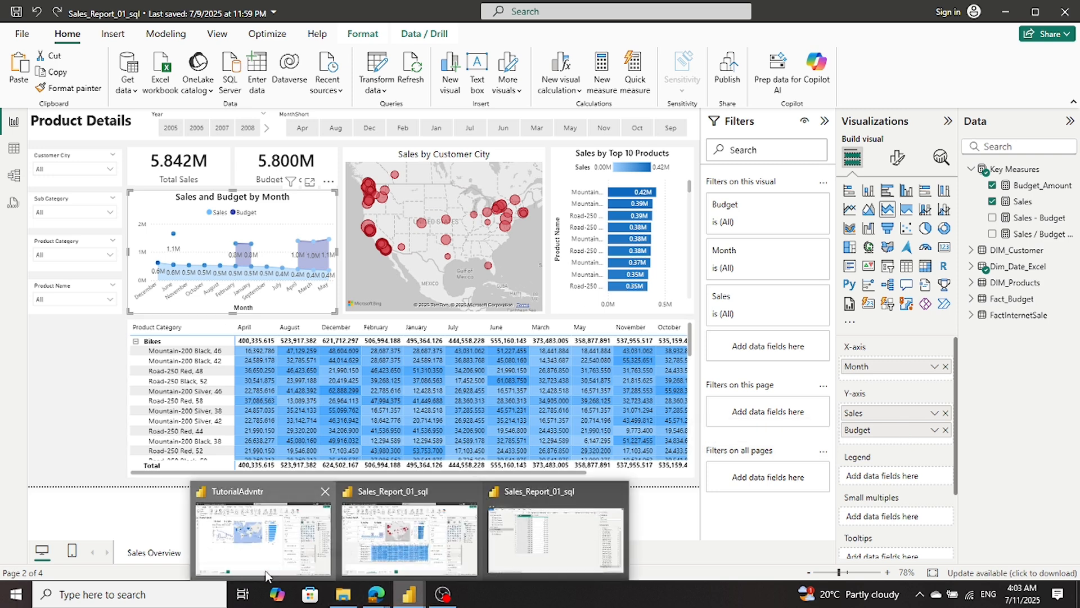
pyautogui.click(250, 513)
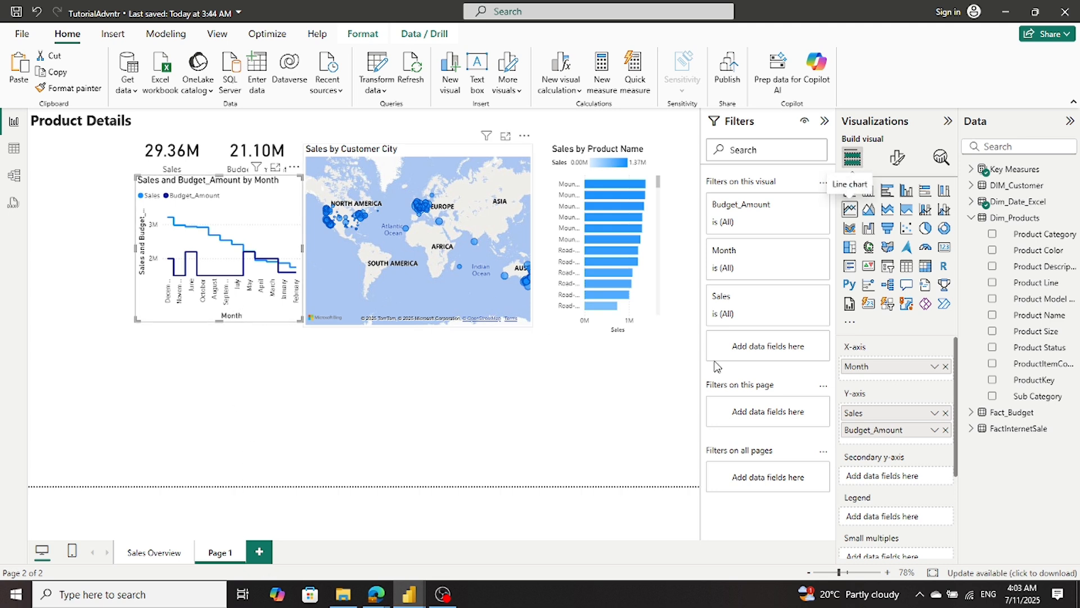
# - Turn on the shade area for the Sales and Budget_Amount by Month line chart
pyautogui.click(898, 158)
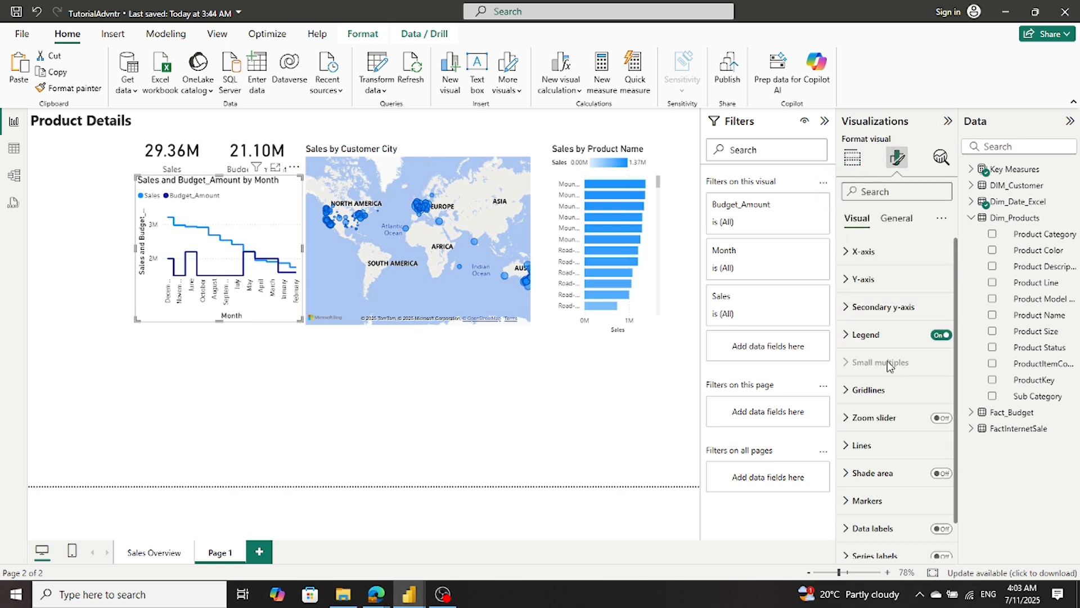
pyautogui.click(882, 460)
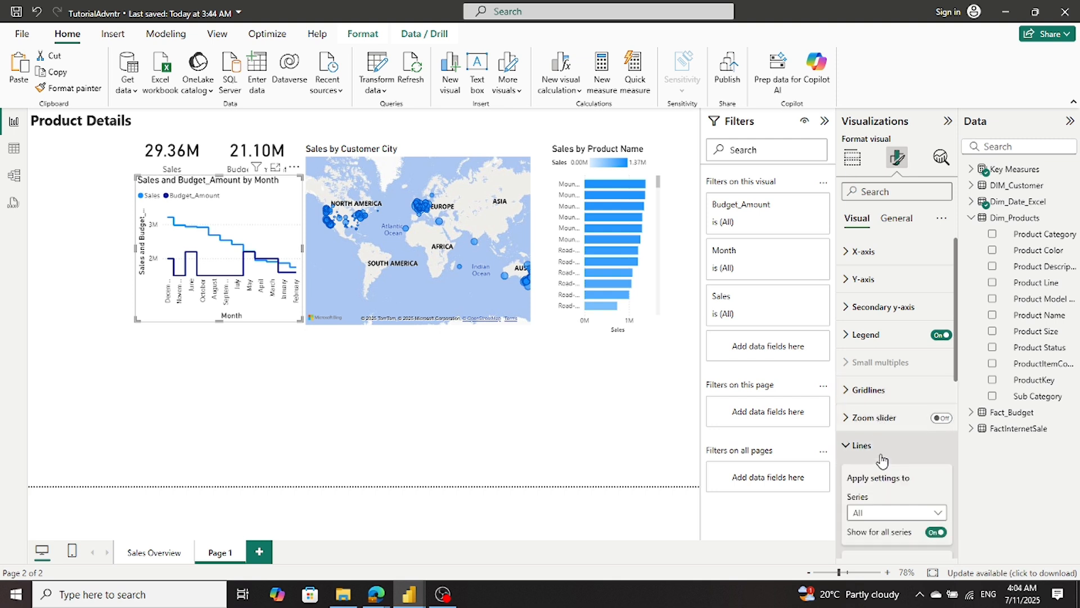
pyautogui.click(882, 459)
pyautogui.click(947, 475)
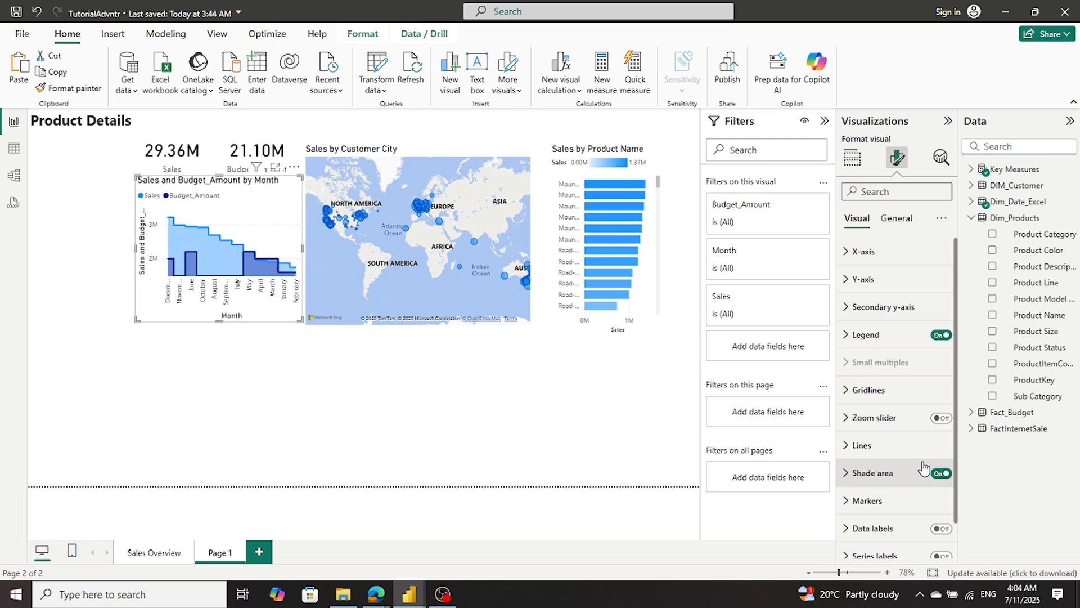
# - Try the Miter join type for the Sales and Budget_Amount by Month chart's lines, and set it back to Bevel
pyautogui.click(848, 453)
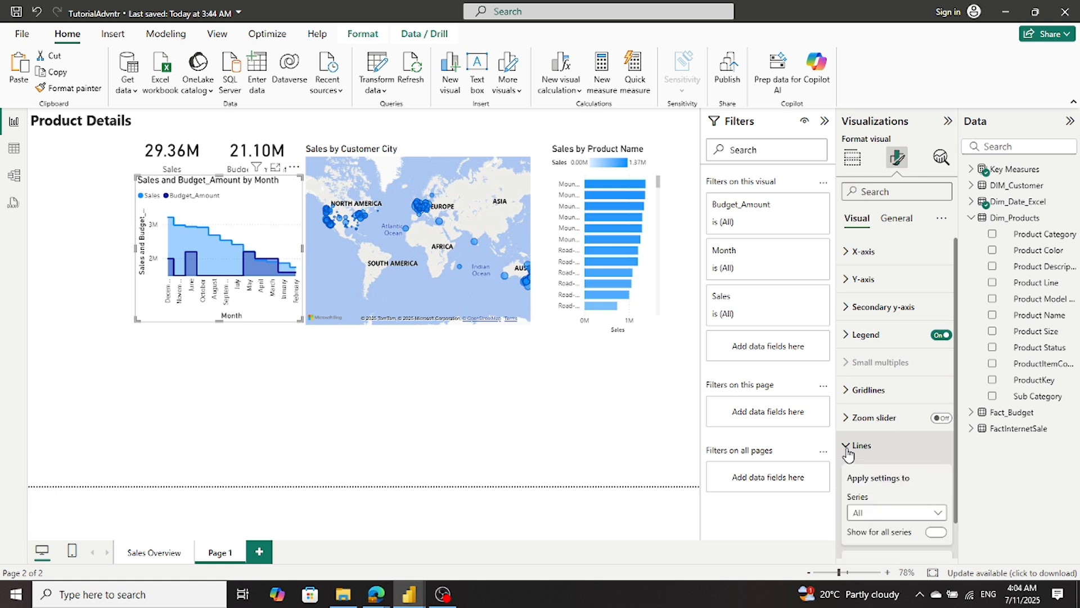
pyautogui.scroll(-3, 884, 456)
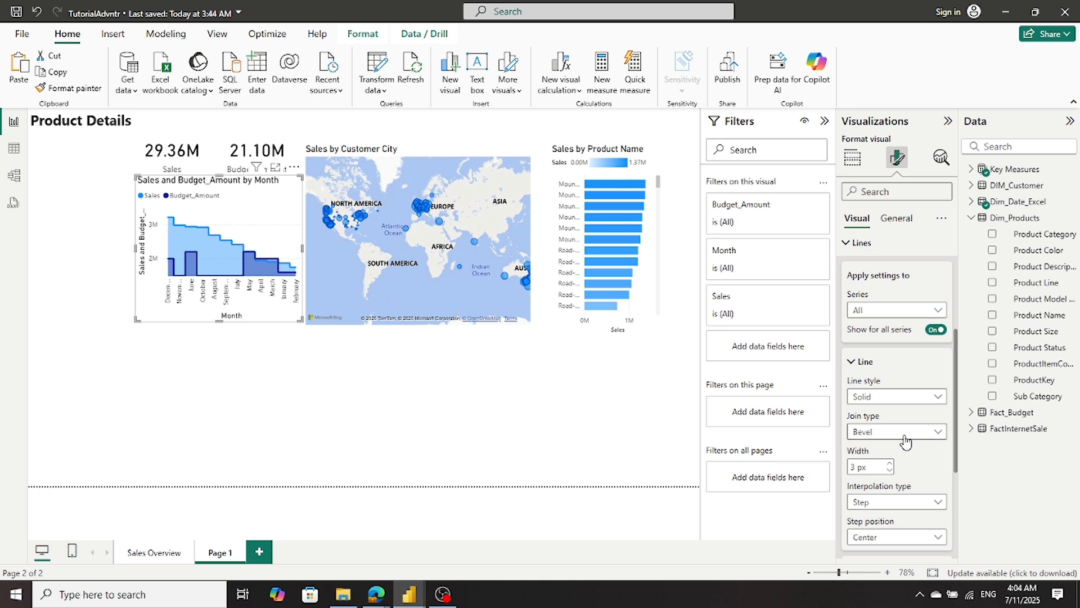
pyautogui.click(900, 432)
pyautogui.click(878, 448)
pyautogui.click(904, 432)
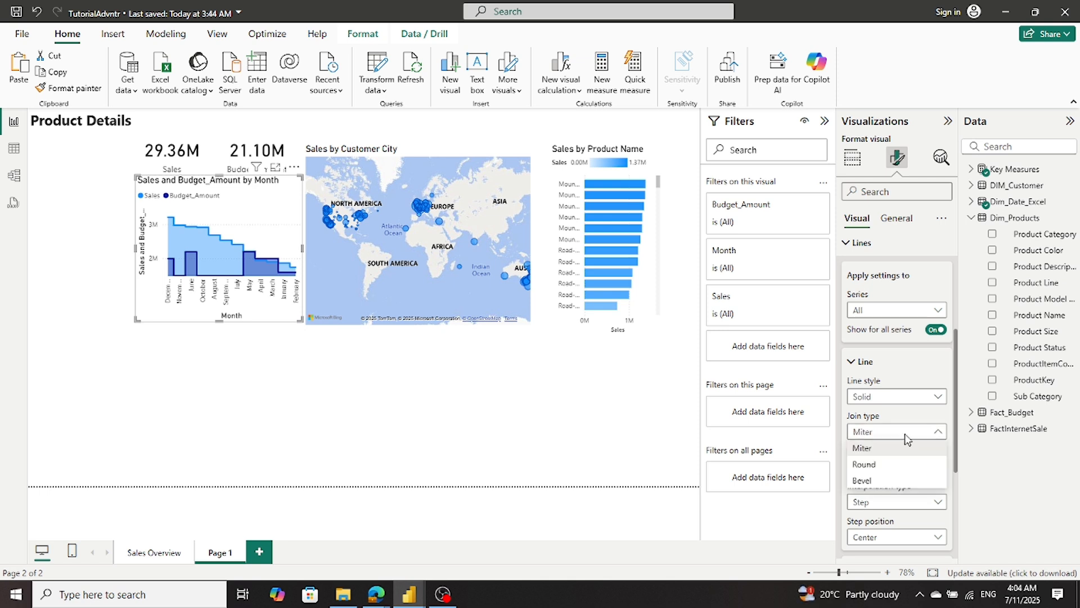
pyautogui.click(900, 481)
# - Set the interpolation type of the Sales and Budget_Amount by Month chart's lines to Linear, comparing it with Step
pyautogui.click(900, 503)
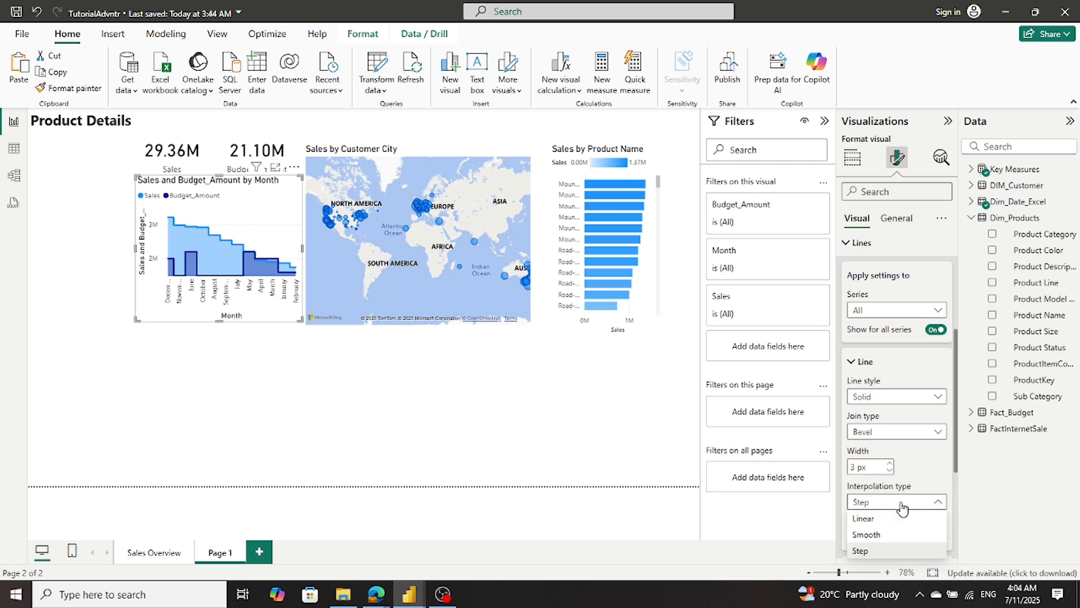
pyautogui.click(899, 518)
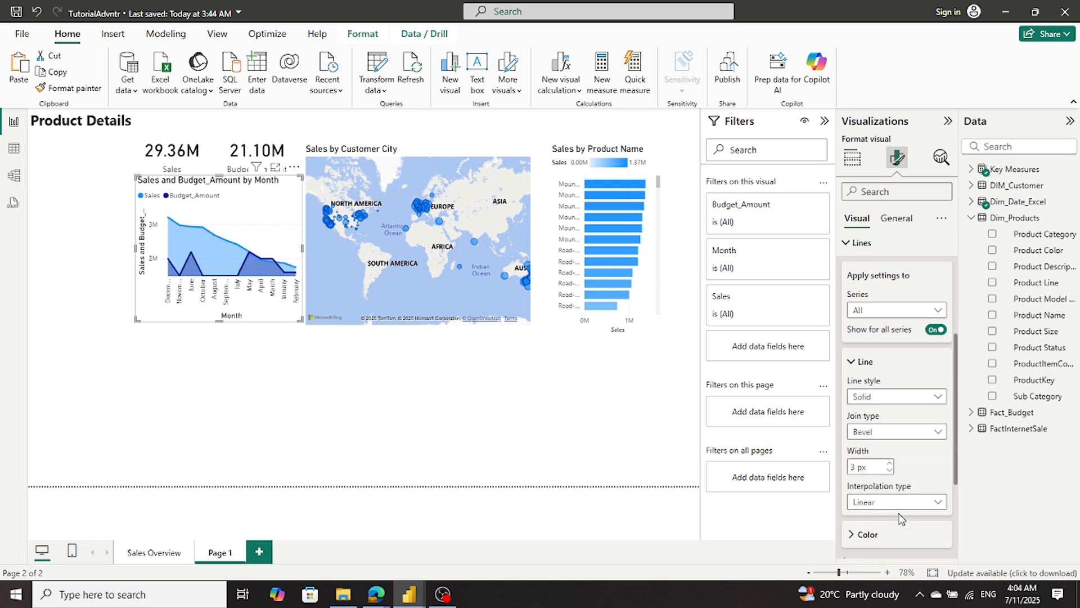
pyautogui.click(898, 506)
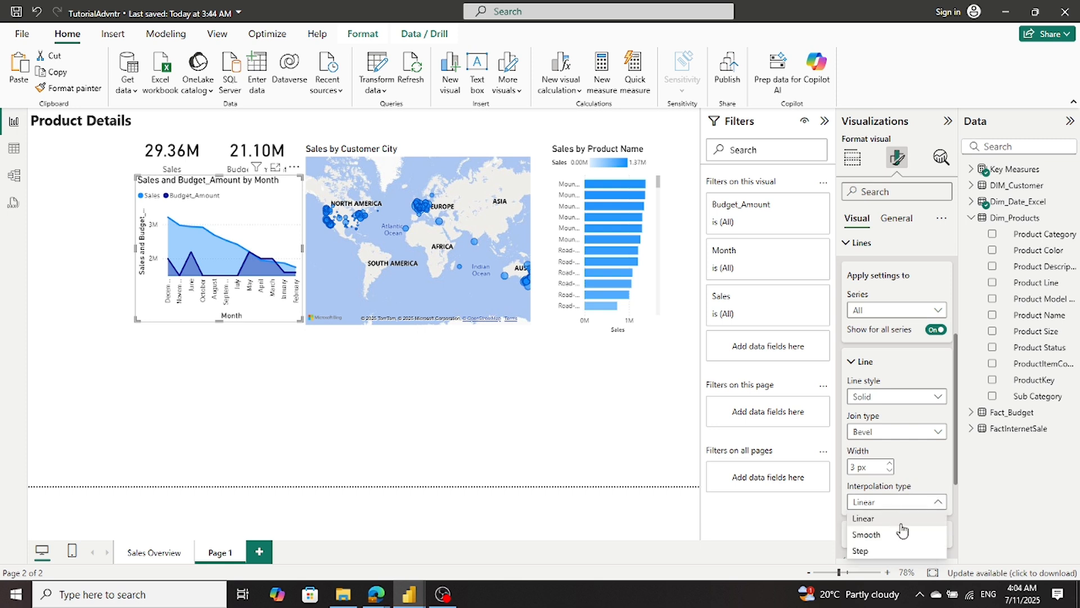
pyautogui.click(901, 551)
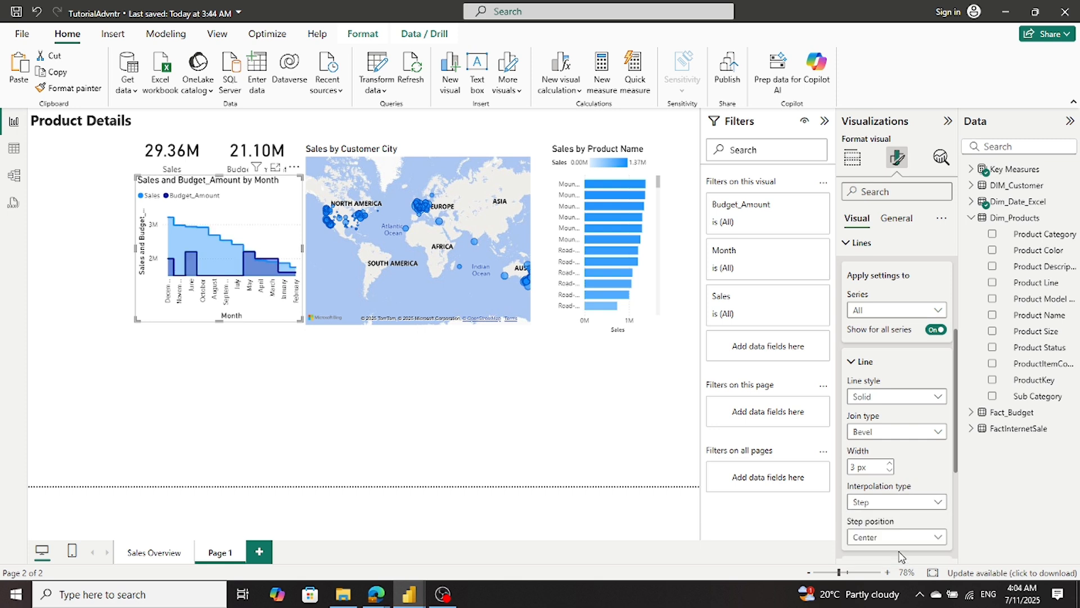
pyautogui.click(900, 502)
pyautogui.click(900, 519)
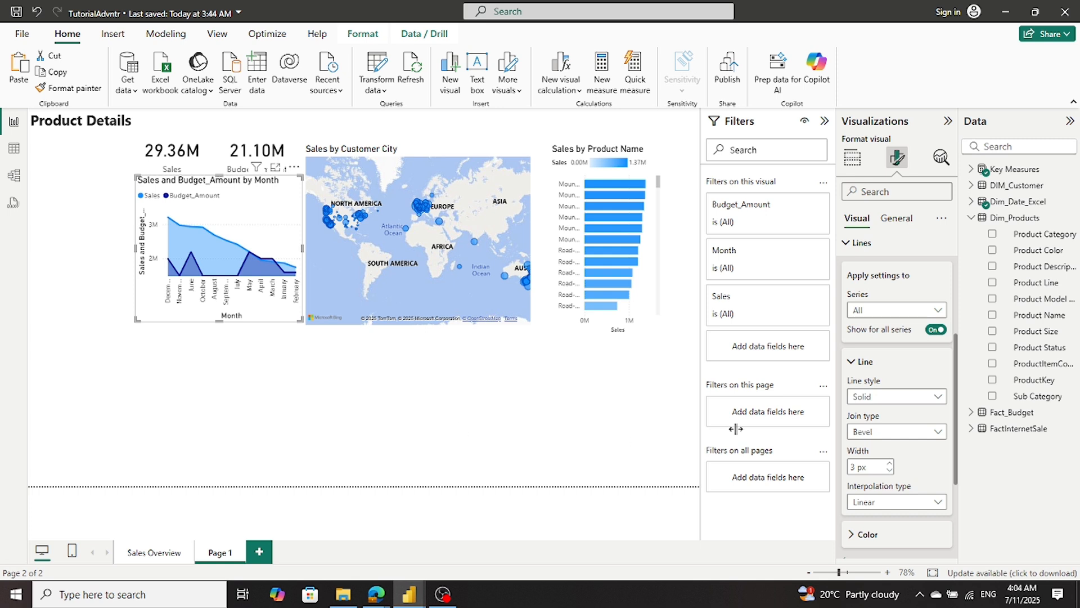
# - Show markers for all series on the Sales and Budget_Amount by Month chart and turn on the marker border
pyautogui.scroll(-1, 902, 437)
pyautogui.scroll(1, 899, 466)
pyautogui.scroll(-2, 920, 451)
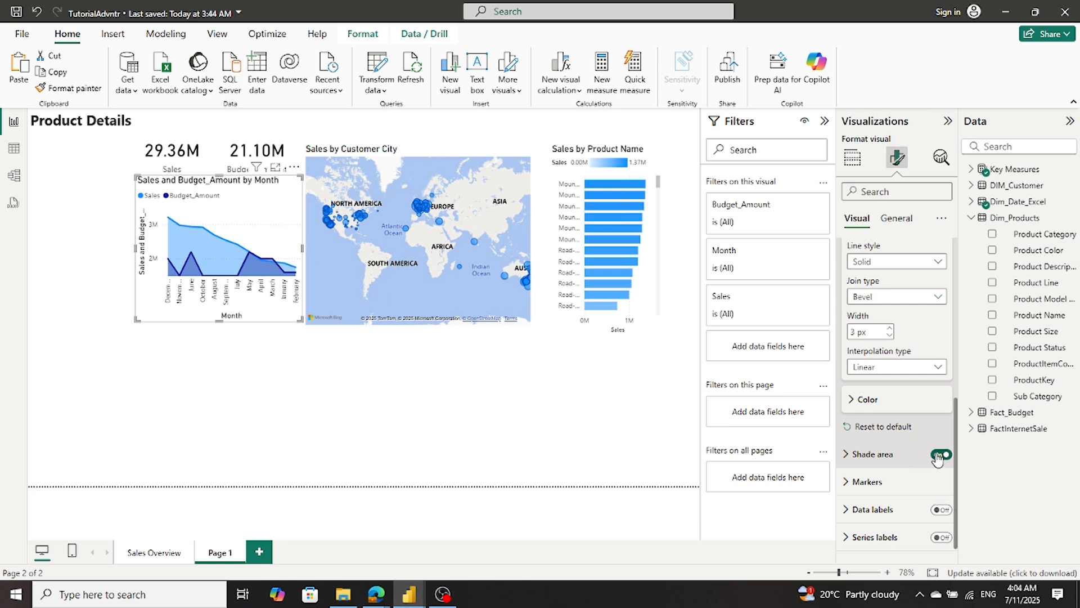
pyautogui.click(861, 482)
pyautogui.scroll(-2, 860, 483)
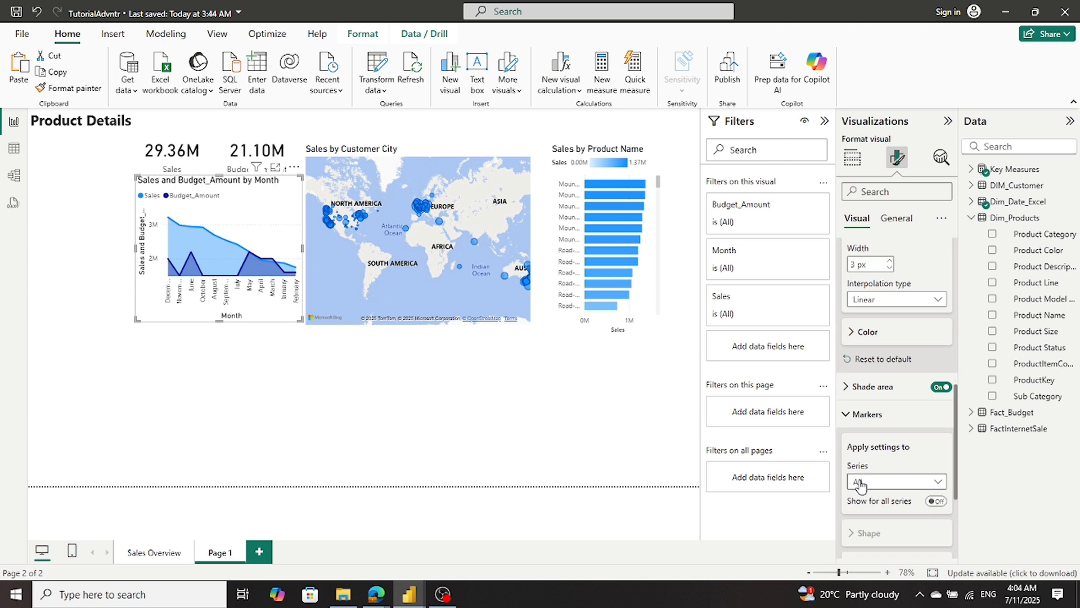
pyautogui.scroll(-1, 860, 484)
pyautogui.click(936, 435)
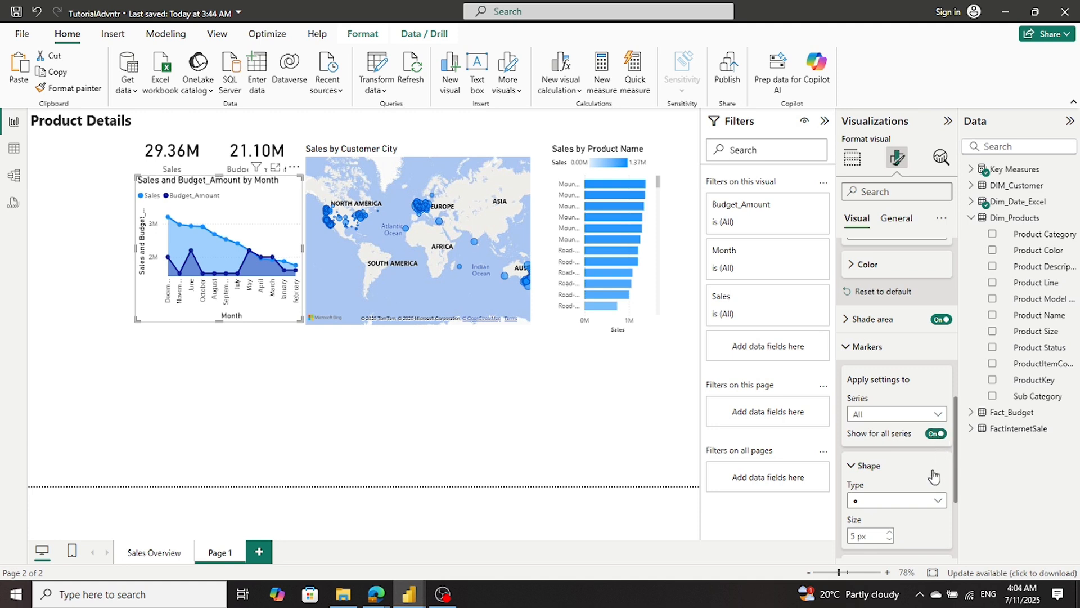
pyautogui.scroll(-1, 934, 476)
pyautogui.scroll(-1, 934, 476)
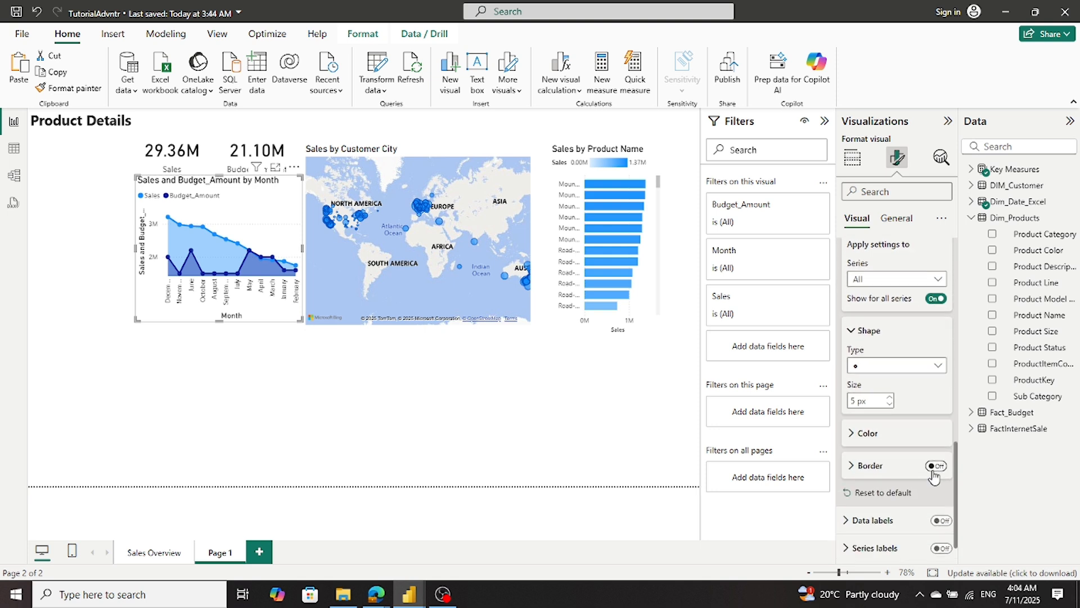
pyautogui.click(943, 476)
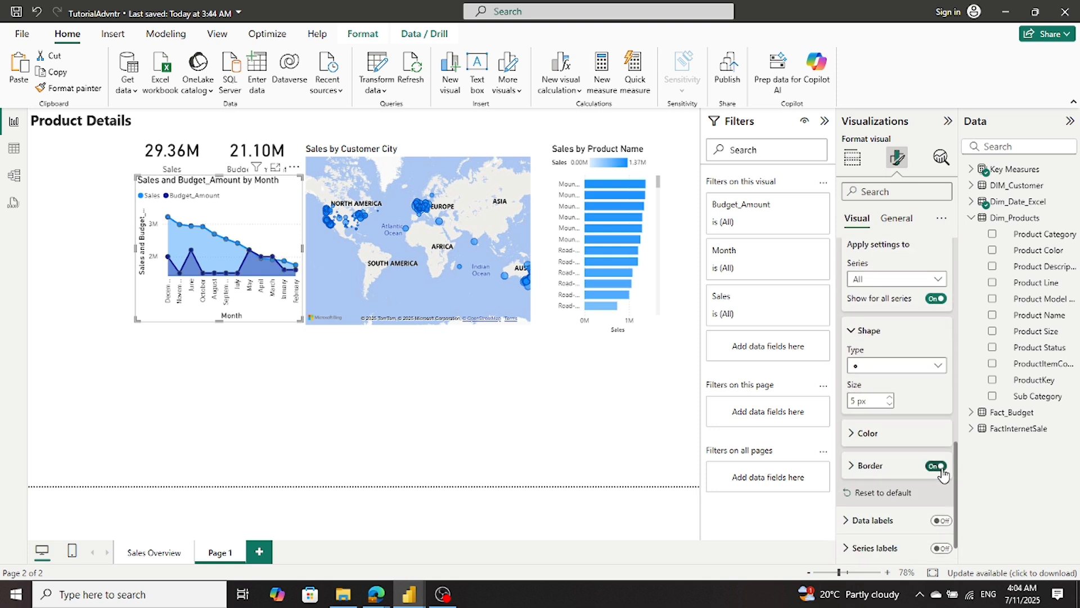
# - Try series labels on the Sales and Budget_Amount by Month chart, and turn them back off
pyautogui.scroll(-1, 944, 475)
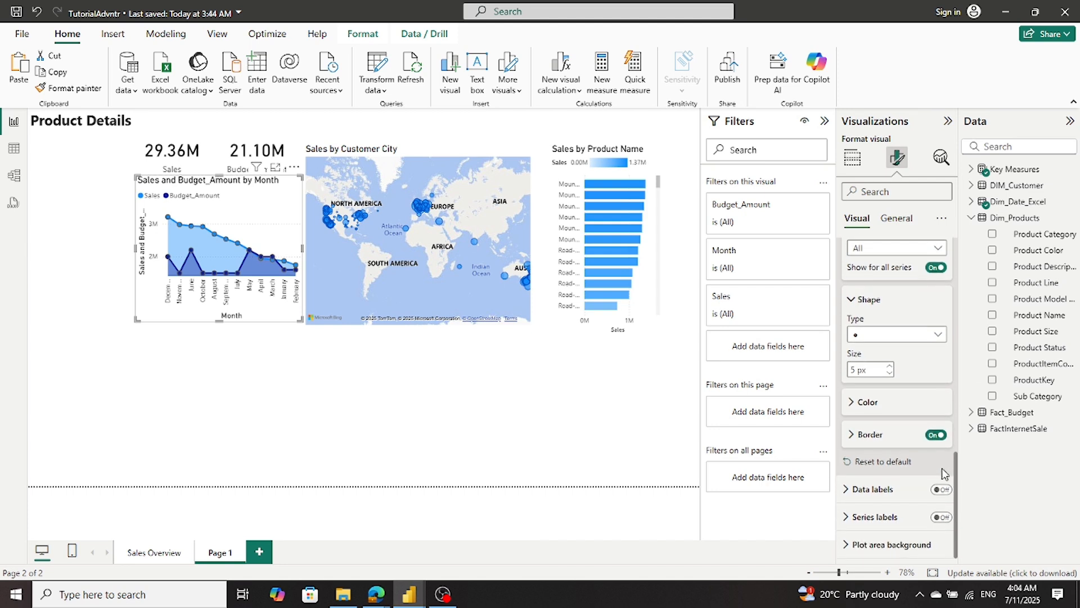
pyautogui.click(942, 517)
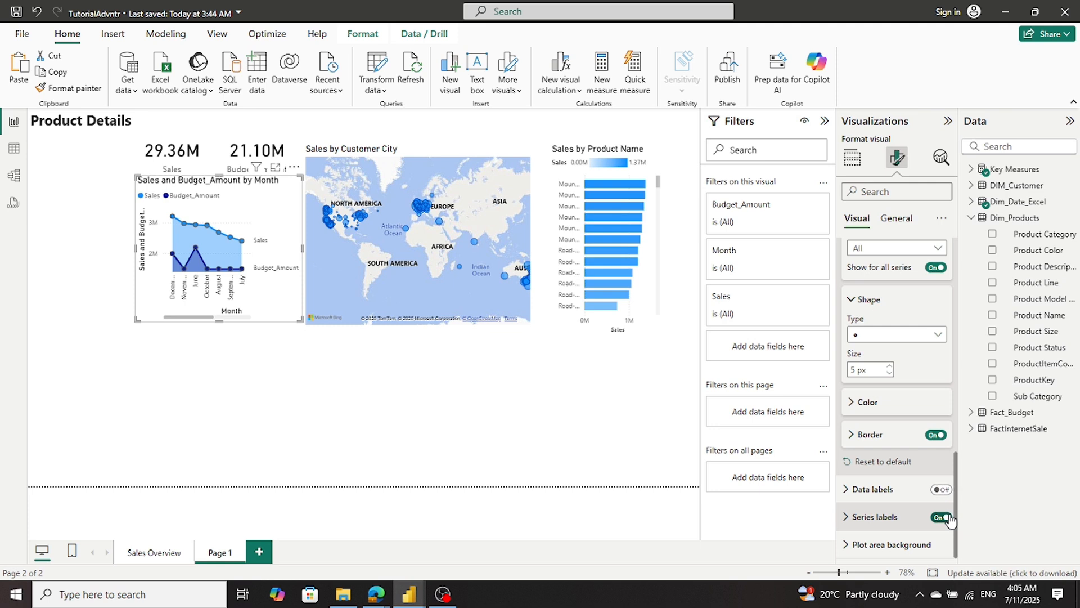
pyautogui.click(941, 517)
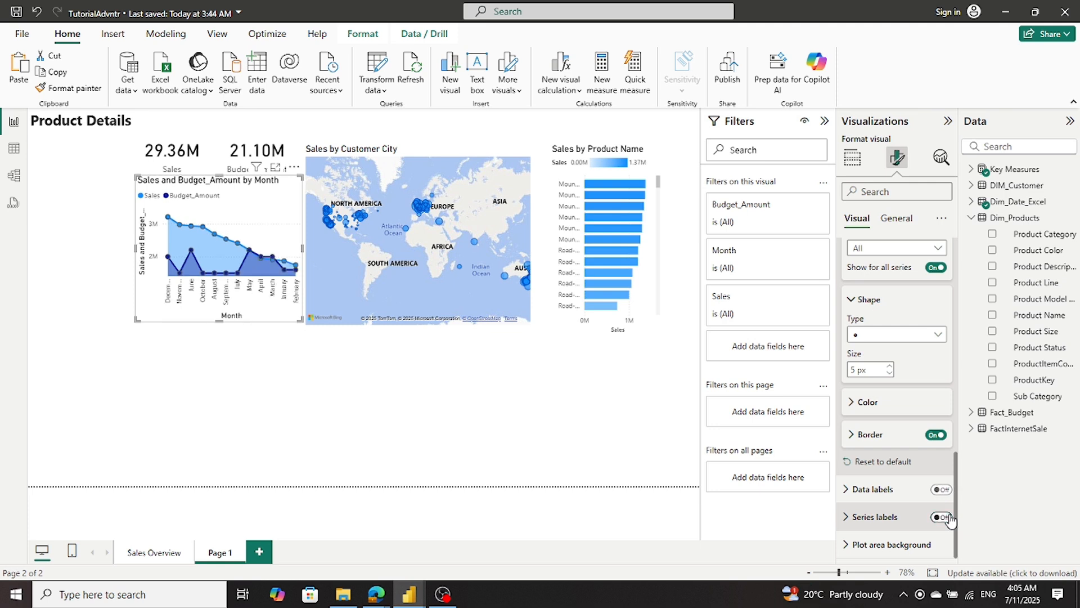
pyautogui.click(942, 517)
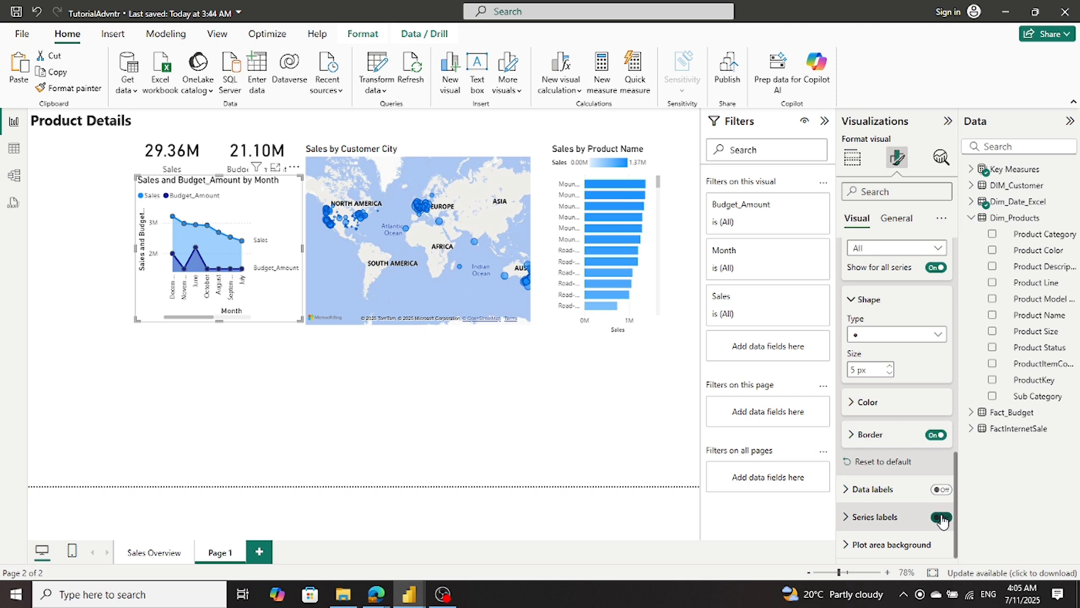
pyautogui.click(940, 517)
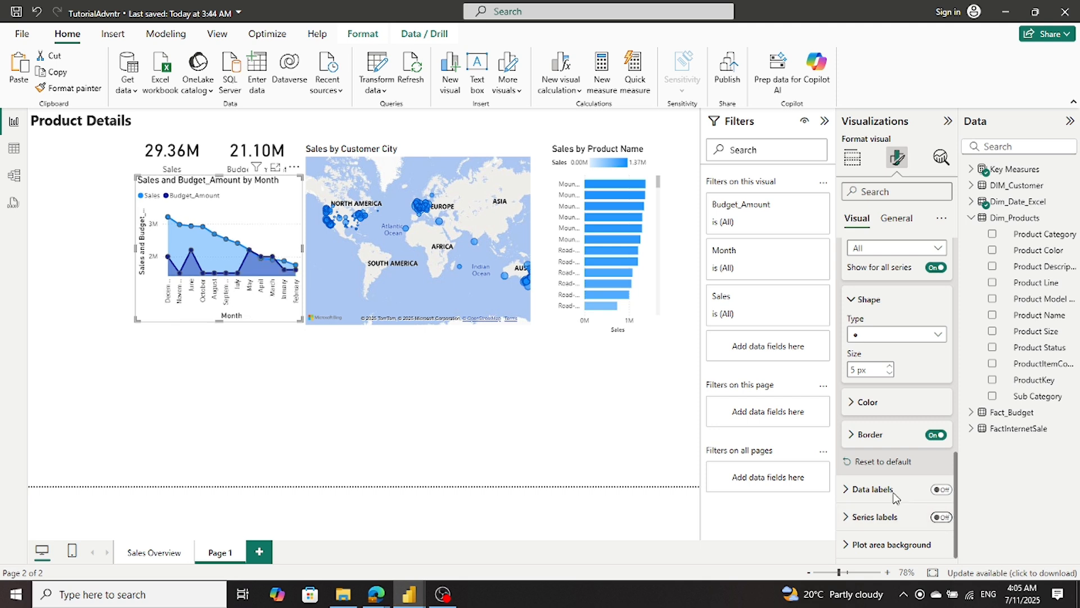
# - Make the Sales and Budget_Amount by Month chart slightly taller by extending its lower edge
pyautogui.click(301, 397)
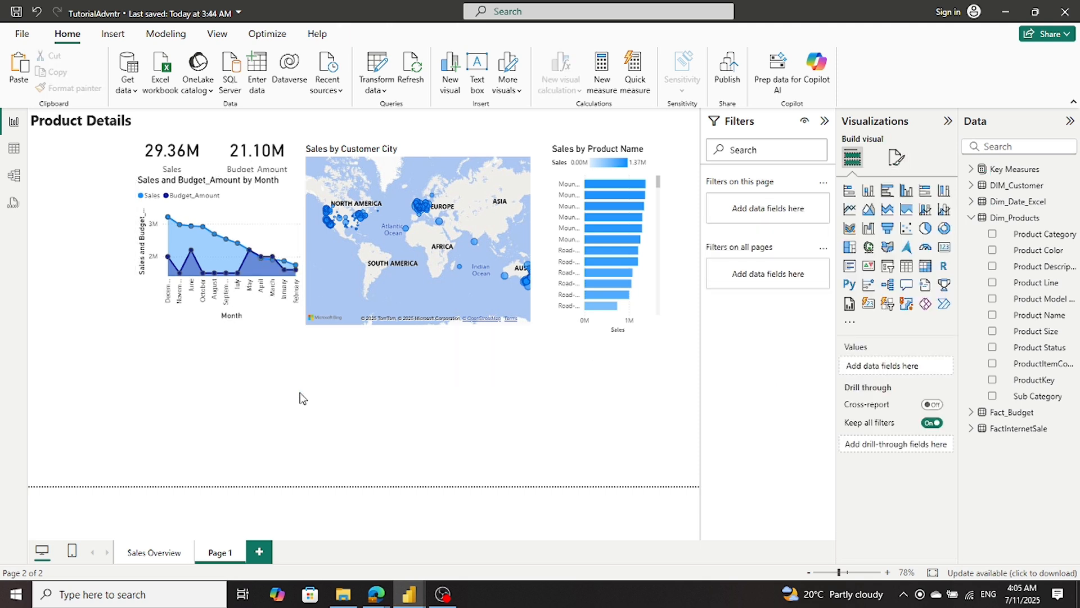
pyautogui.click(204, 318)
pyautogui.moveTo(217, 326); pyautogui.dragTo(219, 337)
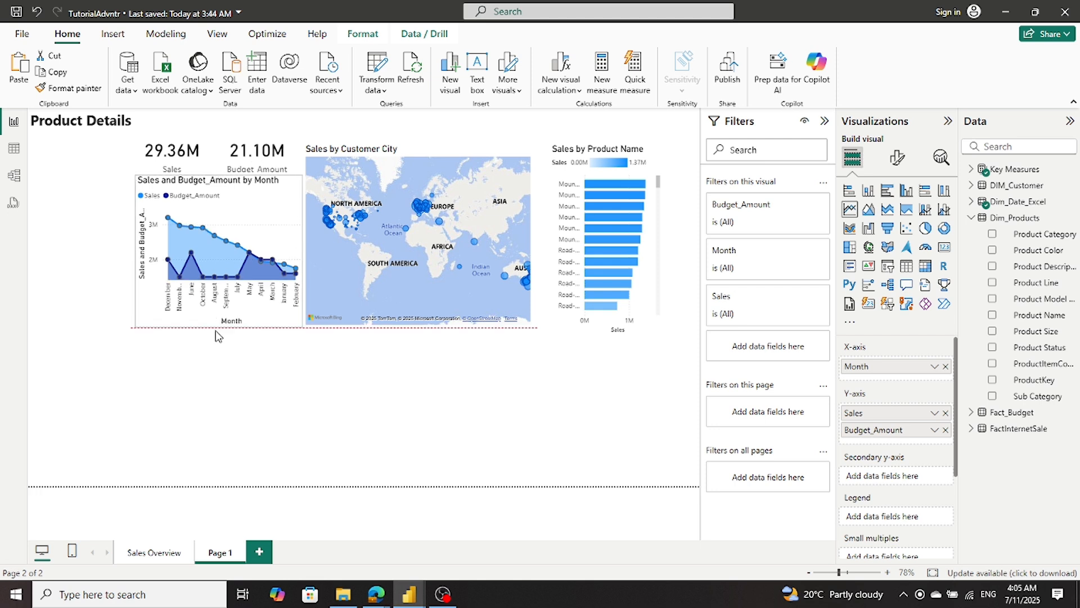
pyautogui.click(318, 413)
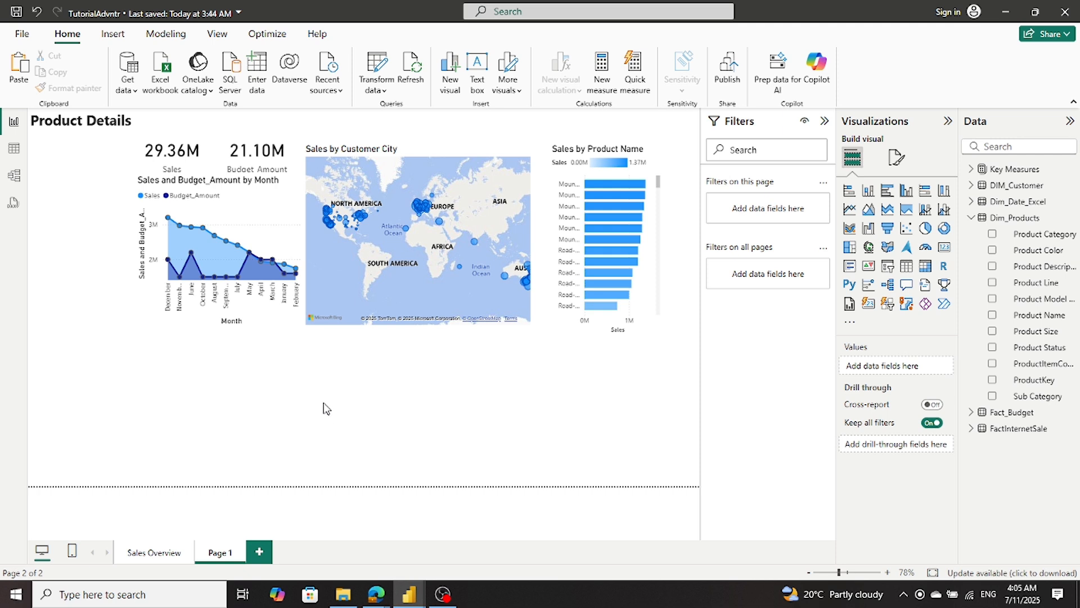
# - Examine the row, column and value fields of the product matrix in Sales_Report_01_sql, and return to TutorialAdvntr
pyautogui.moveTo(417, 601)
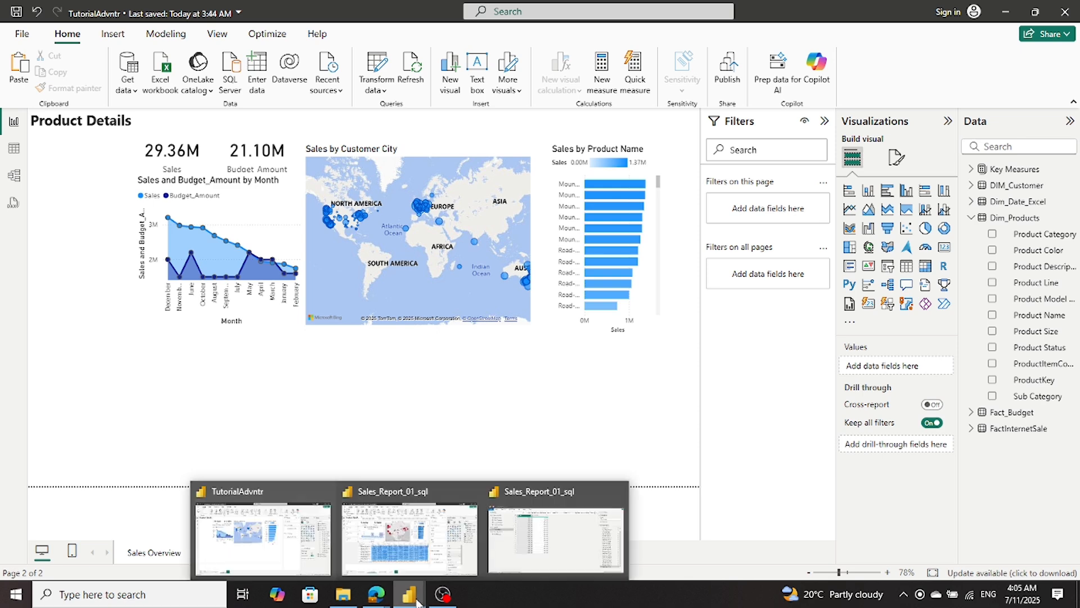
pyautogui.click(417, 552)
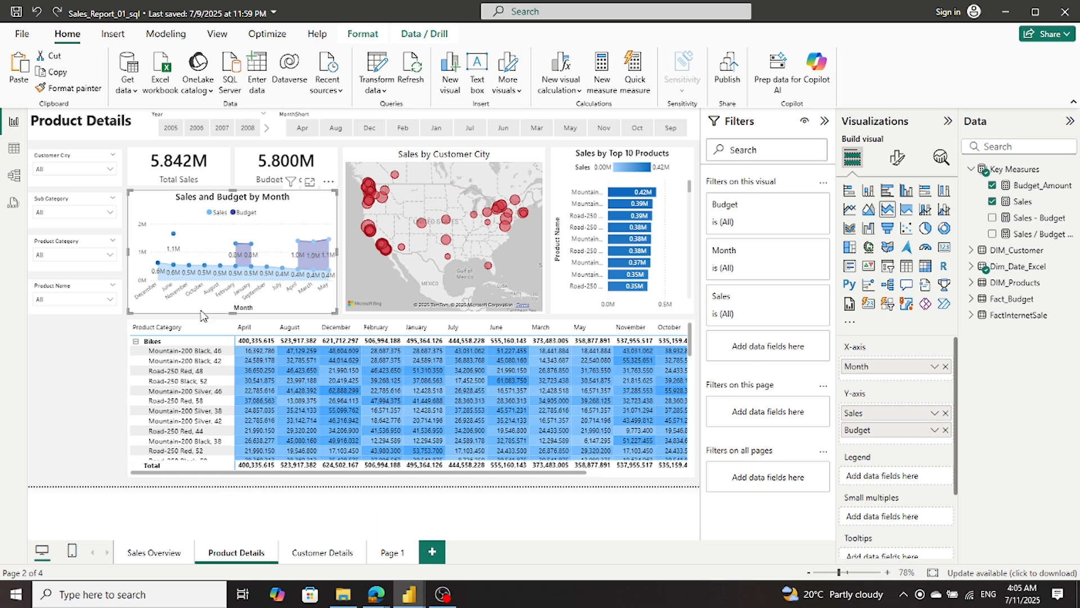
pyautogui.click(186, 326)
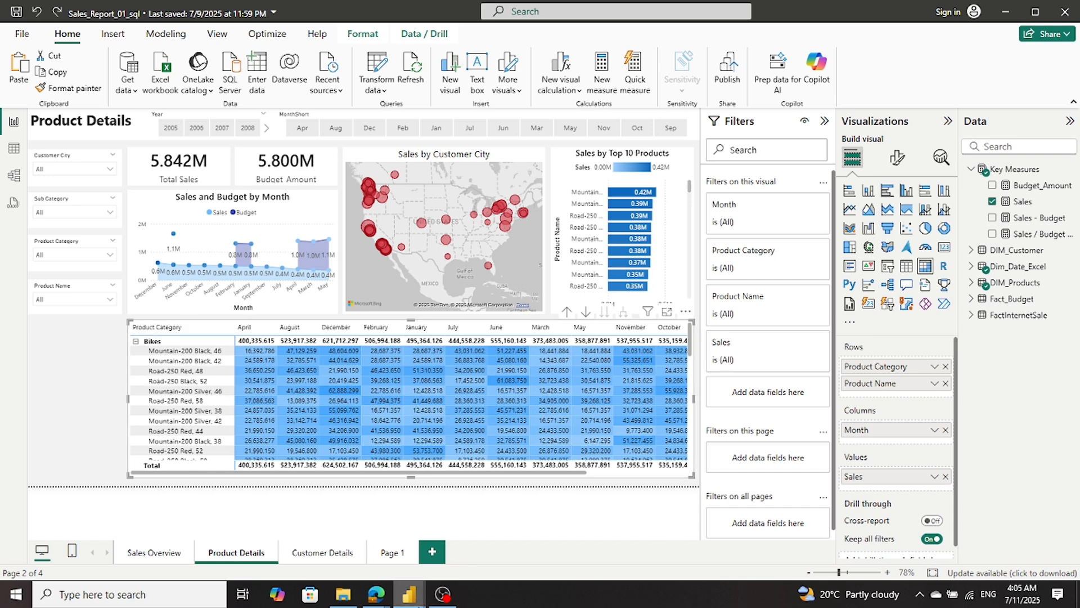
pyautogui.moveTo(421, 590)
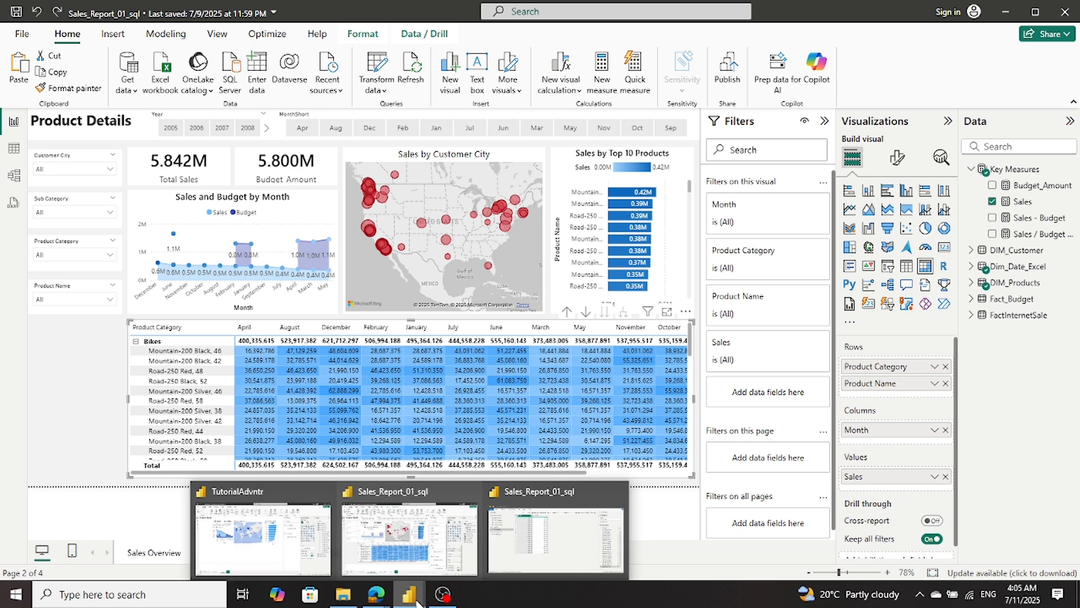
pyautogui.click(392, 569)
pyautogui.moveTo(402, 598)
pyautogui.click(360, 563)
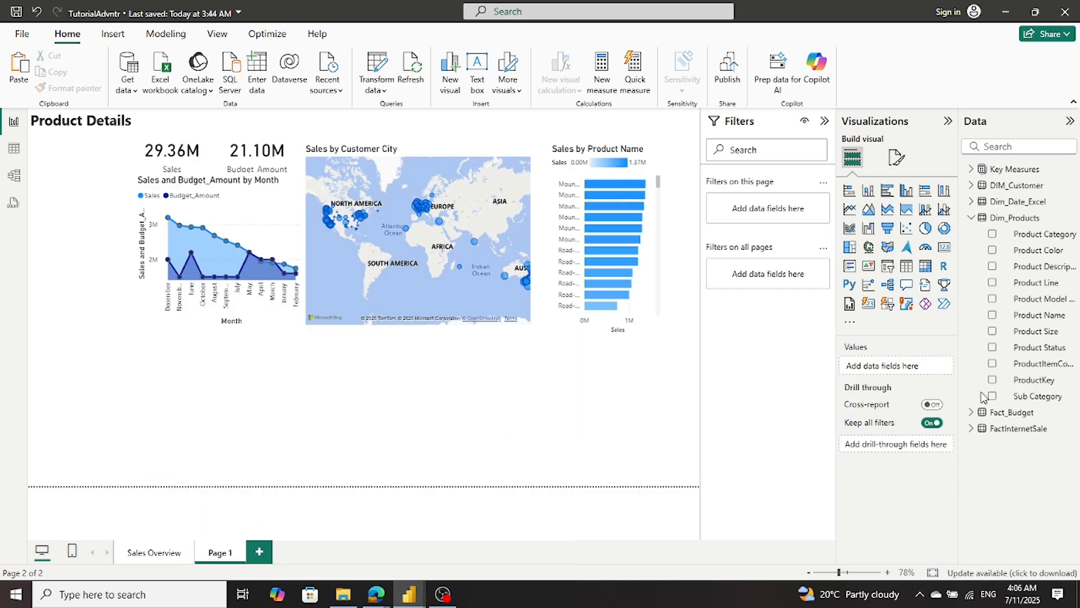
# - Insert a matrix visual and resize it to span the empty area beneath the charts and map down to the page's lower edge
pyautogui.click(925, 268)
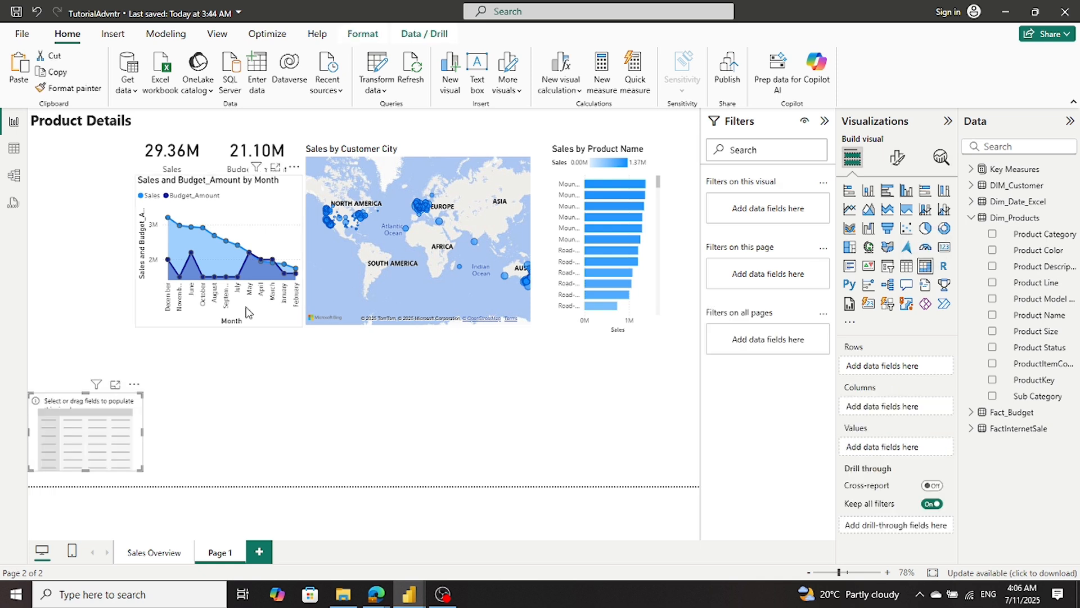
pyautogui.moveTo(109, 409); pyautogui.dragTo(661, 437)
pyautogui.moveTo(503, 388); pyautogui.dragTo(502, 405)
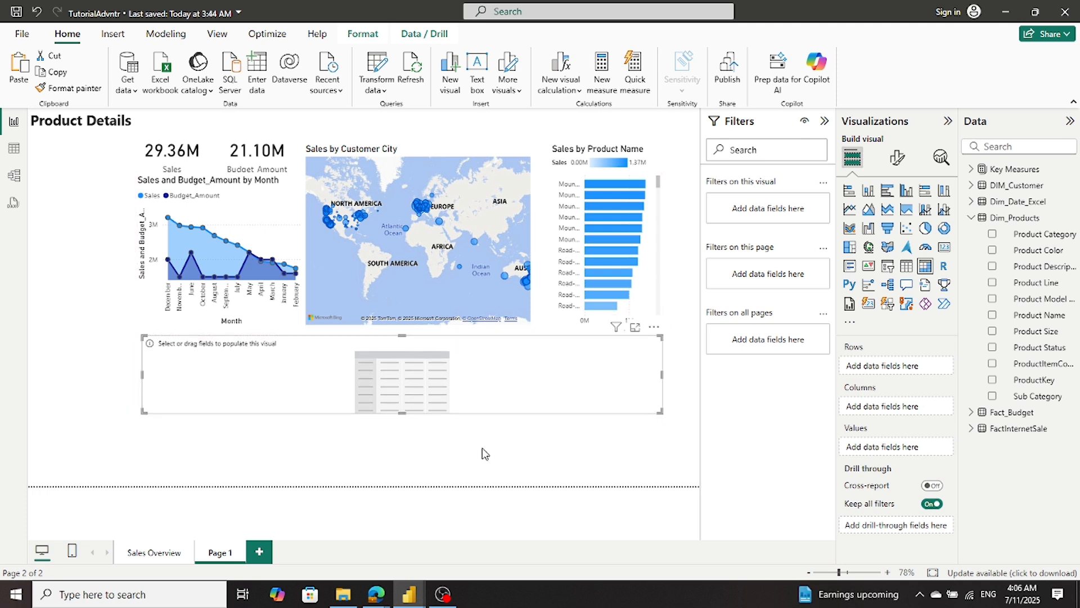
pyautogui.moveTo(399, 412); pyautogui.dragTo(392, 485)
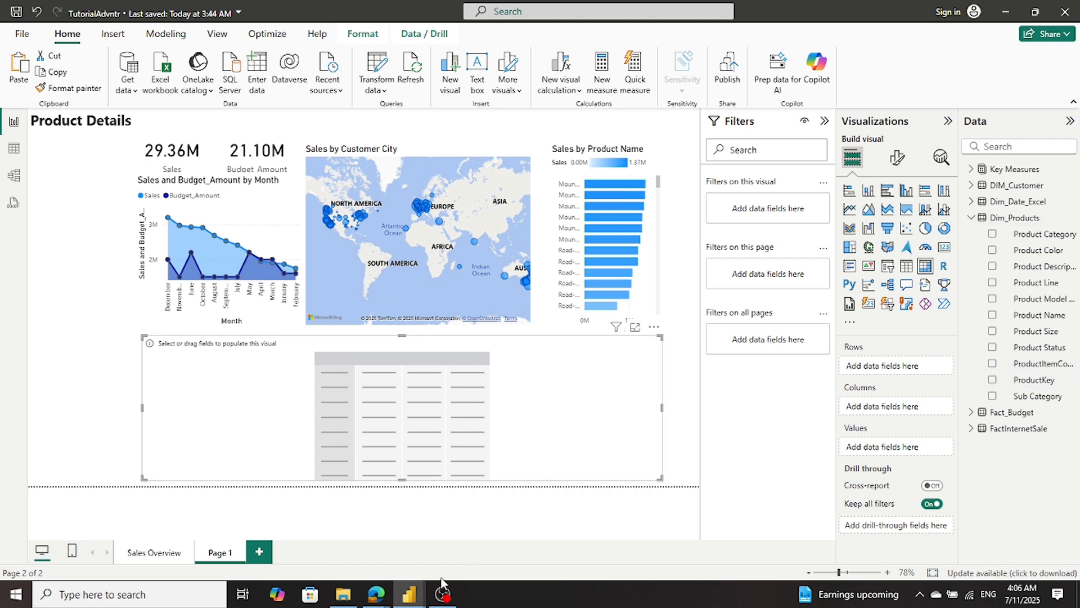
# - Add Product Category and Product Color from Dim_Products to the rows of the new matrix
pyautogui.click(992, 234)
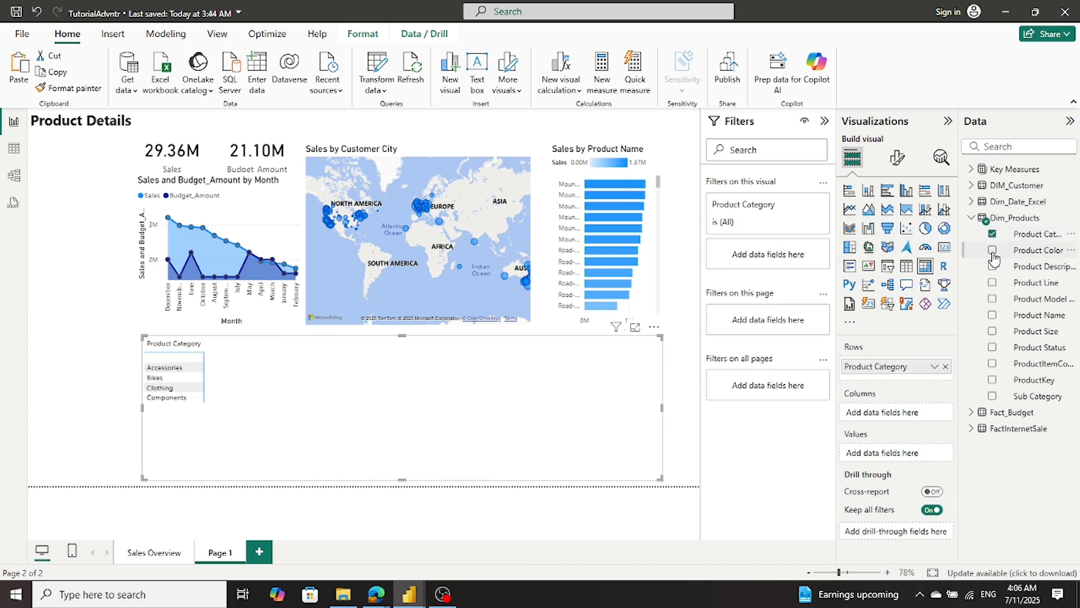
pyautogui.moveTo(1042, 255); pyautogui.dragTo(938, 378)
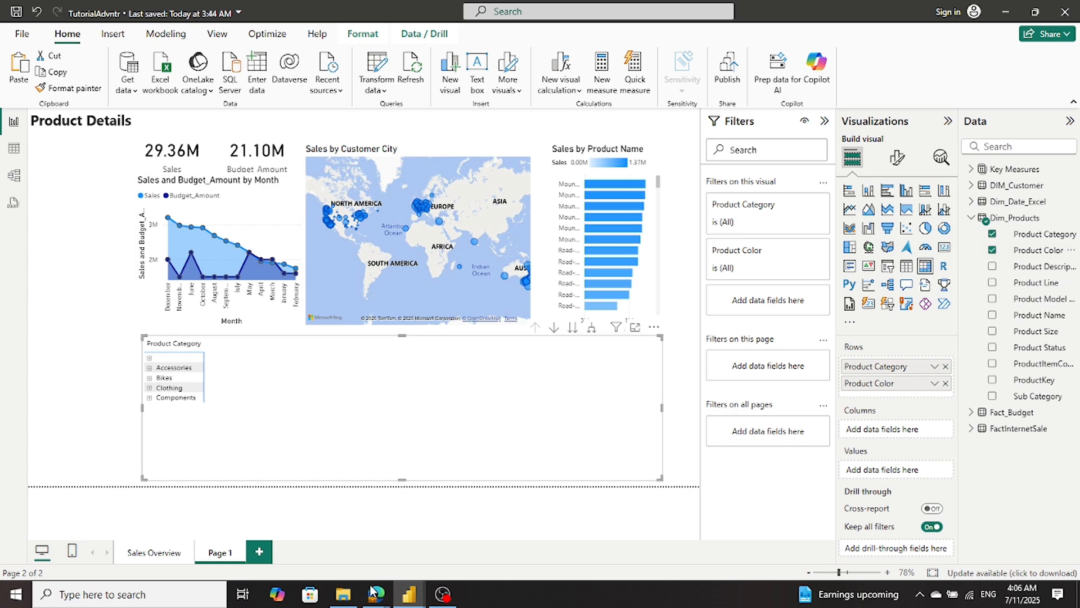
# - Compare the new matrix's fields with those of the product matrix in Sales_Report_01_sql
pyautogui.moveTo(410, 601)
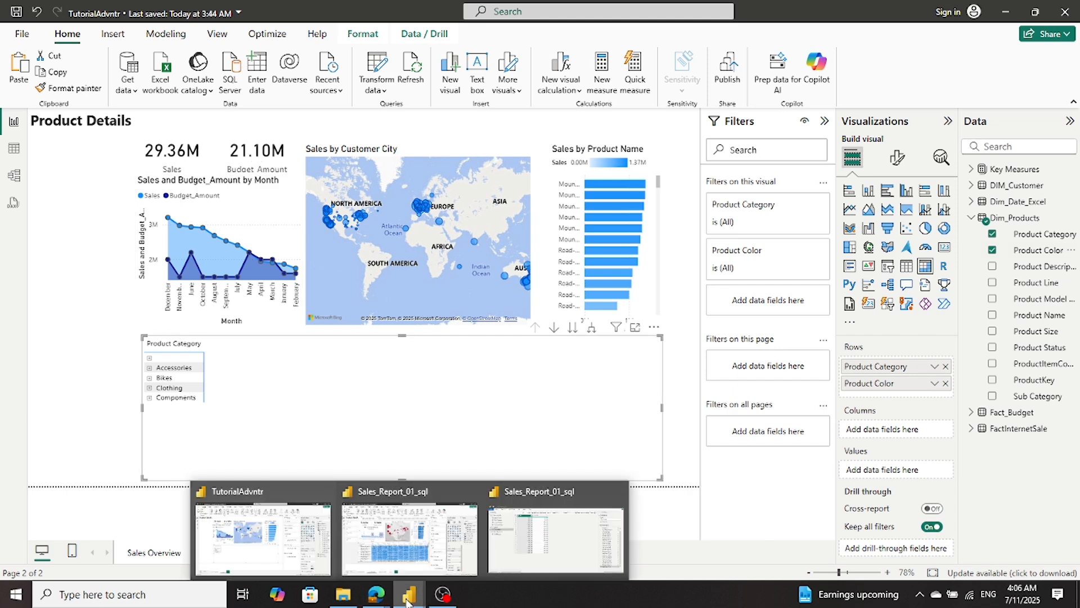
pyautogui.moveTo(383, 539)
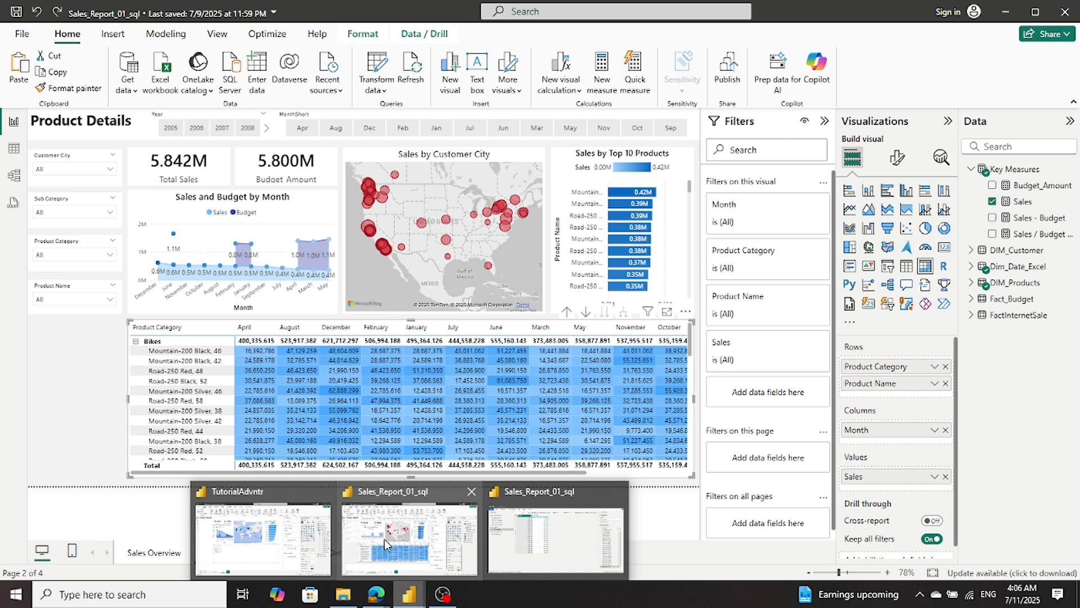
pyautogui.click(309, 539)
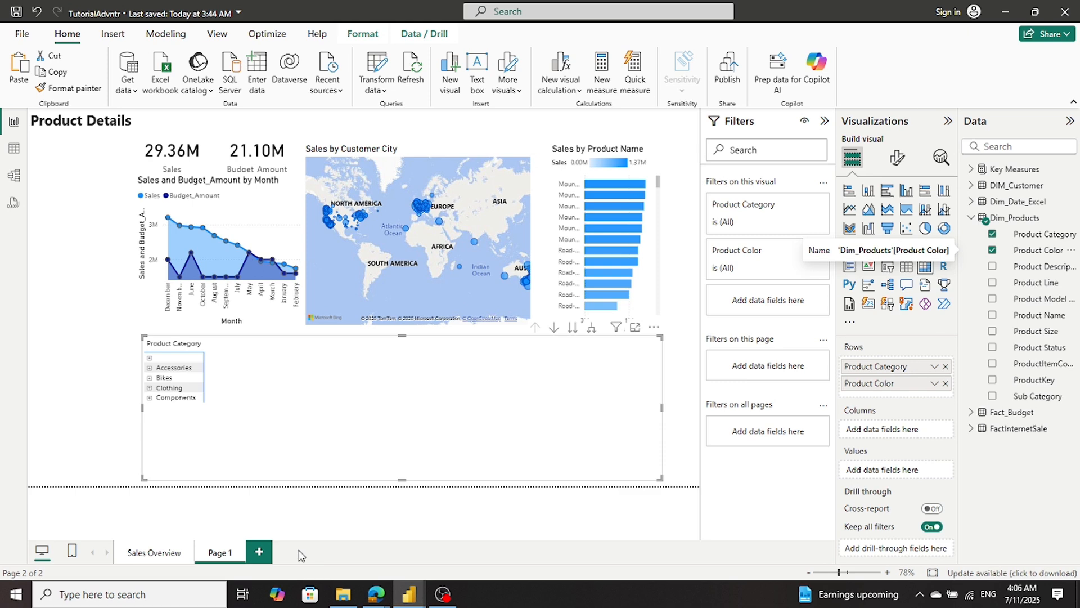
pyautogui.moveTo(411, 596)
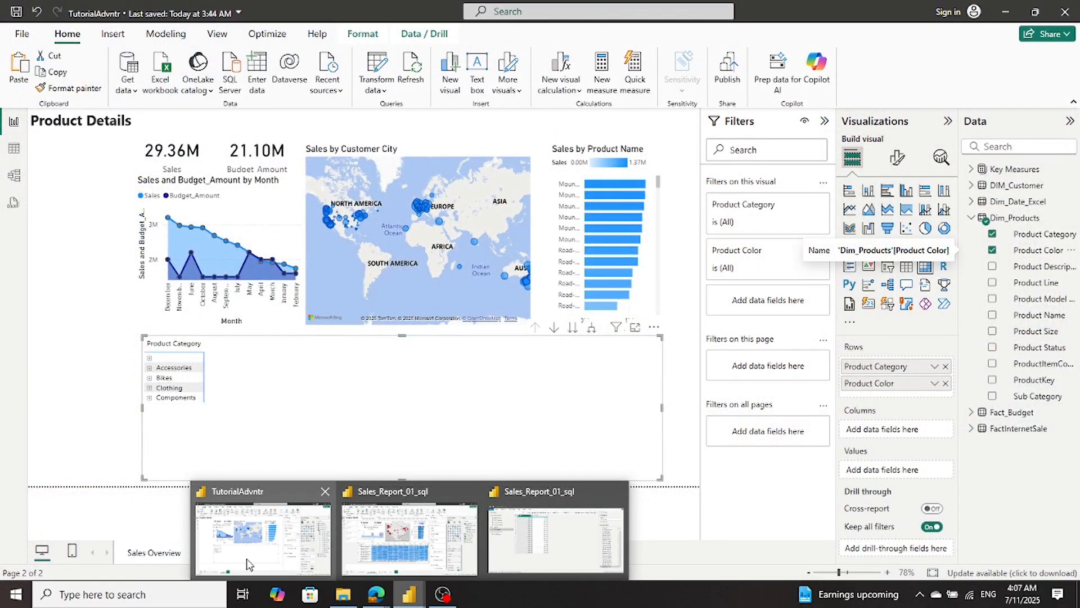
# - Return to TutorialAdvntr and add Month from Dim_Date_Excel to the columns of the new matrix
pyautogui.click(251, 563)
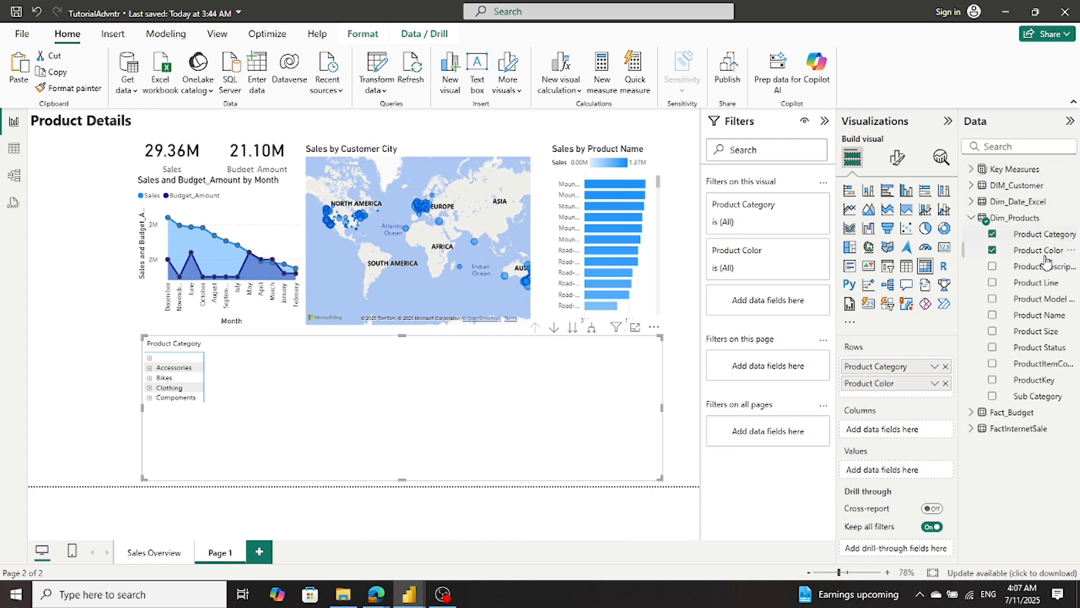
pyautogui.click(973, 219)
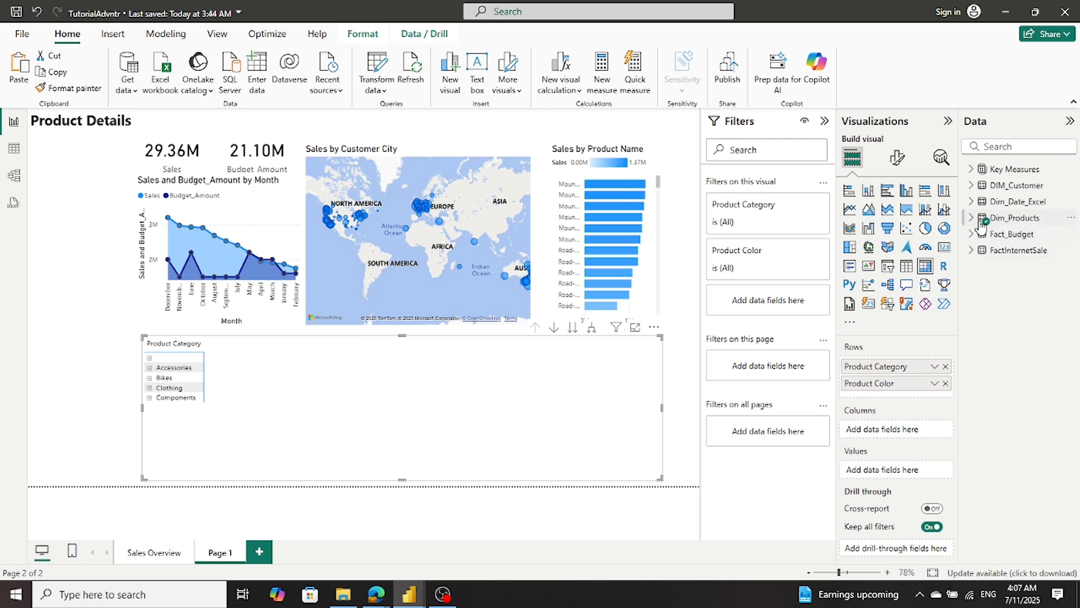
pyautogui.click(971, 202)
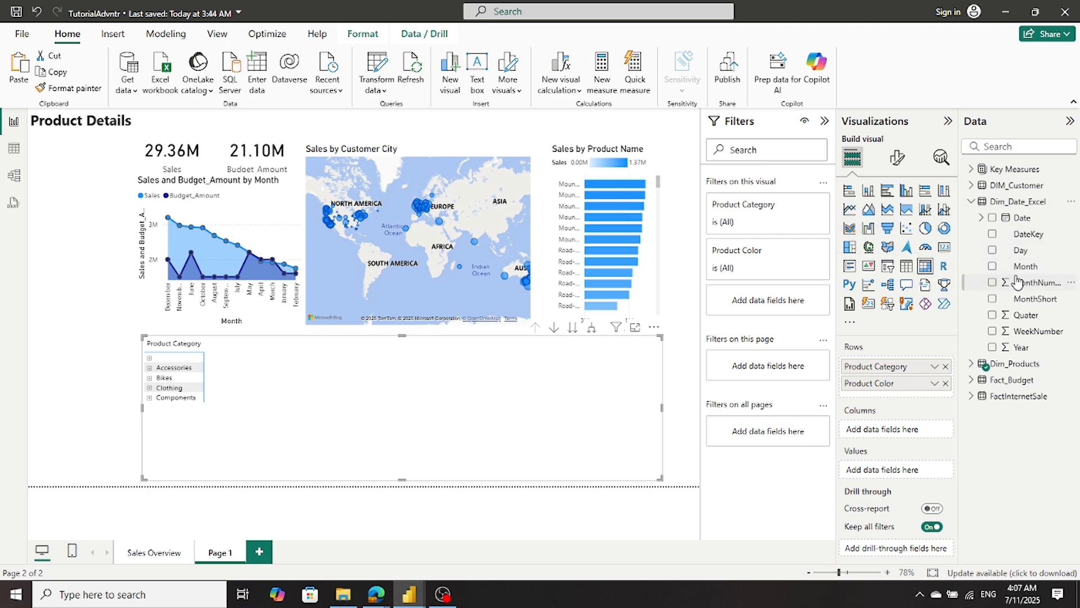
pyautogui.moveTo(1021, 267); pyautogui.dragTo(907, 431)
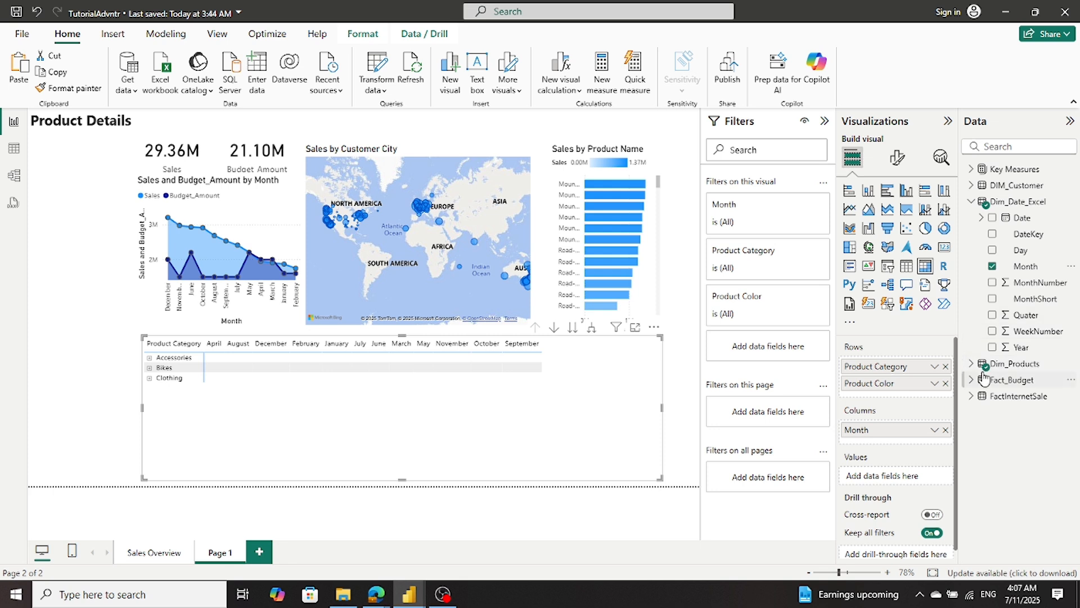
# - Add the Sales measure from Key Measures to the matrix values and expand the Accessories category to its product colors
pyautogui.click(980, 172)
pyautogui.click(972, 169)
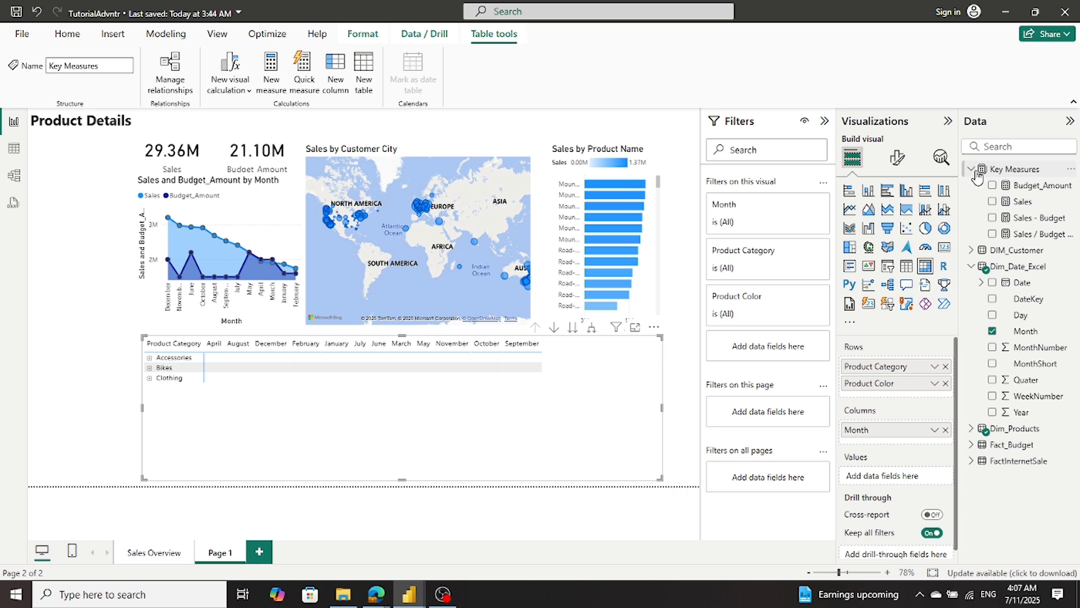
pyautogui.moveTo(997, 217); pyautogui.dragTo(890, 484)
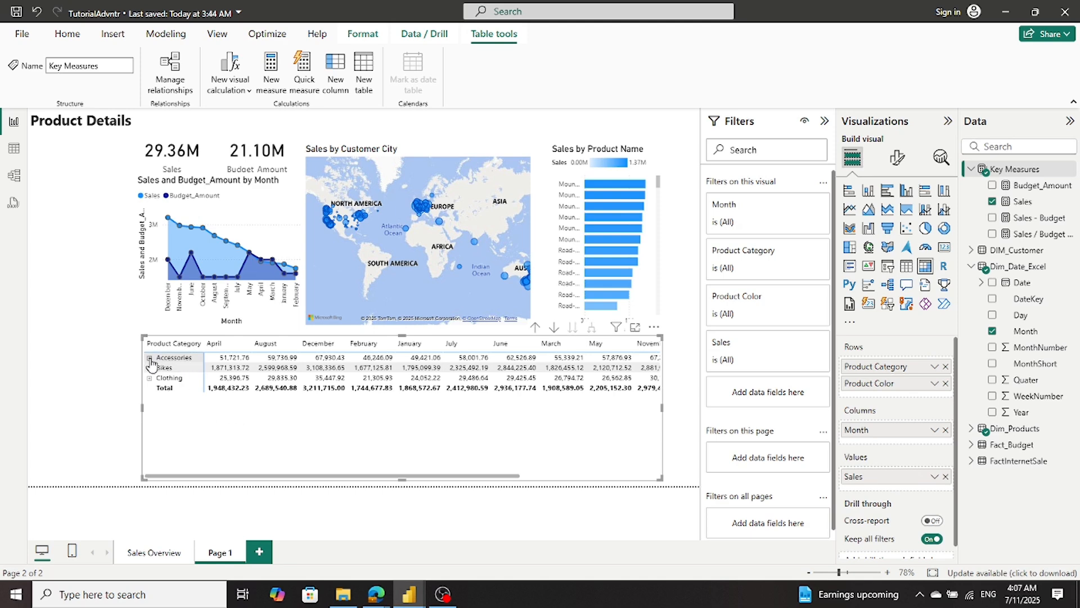
pyautogui.click(149, 358)
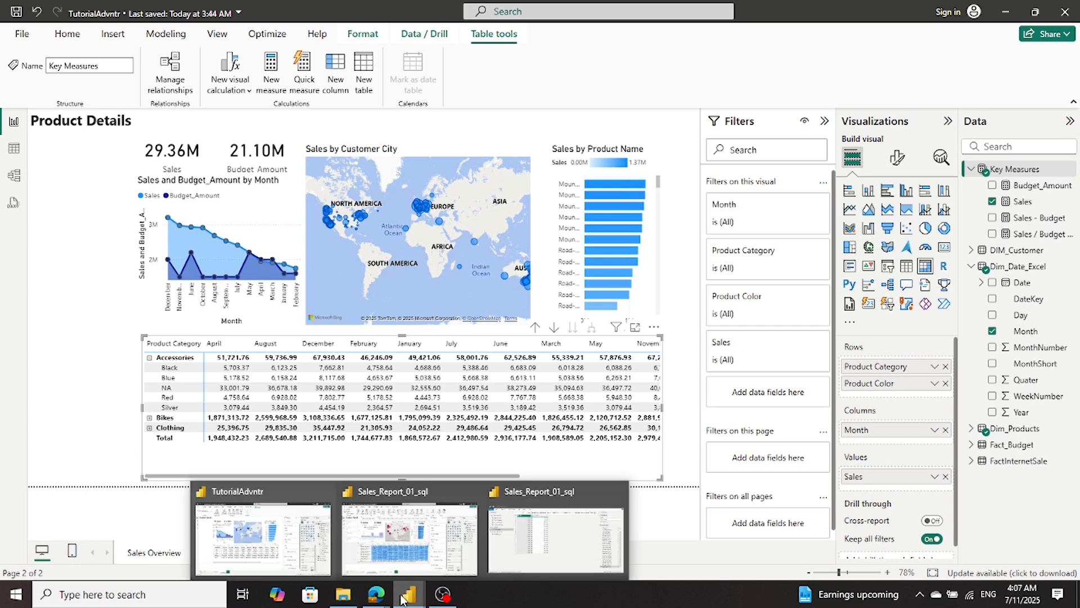
# - Compare the filled matrix with the product matrix in Sales_Report_01_sql, and return to TutorialAdvntr
pyautogui.moveTo(419, 571)
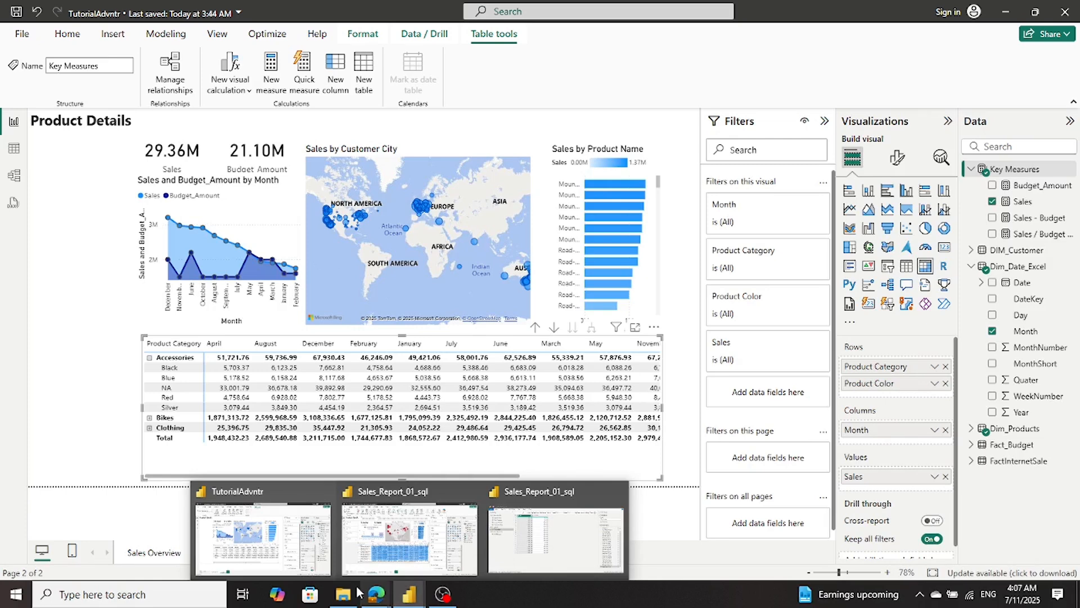
pyautogui.moveTo(343, 596)
pyautogui.moveTo(296, 564)
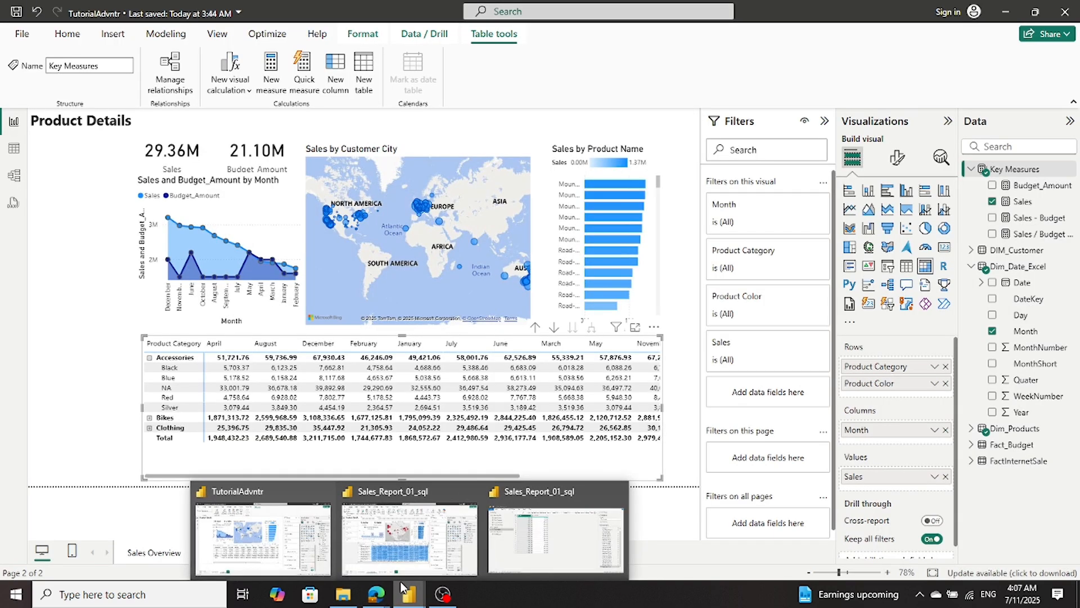
pyautogui.click(405, 567)
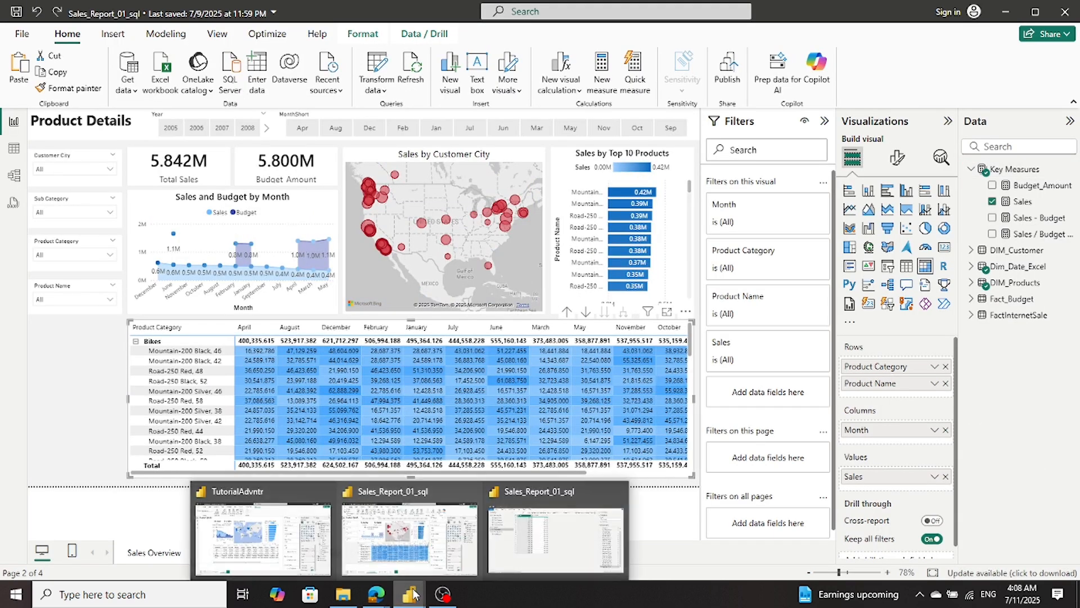
pyautogui.click(286, 530)
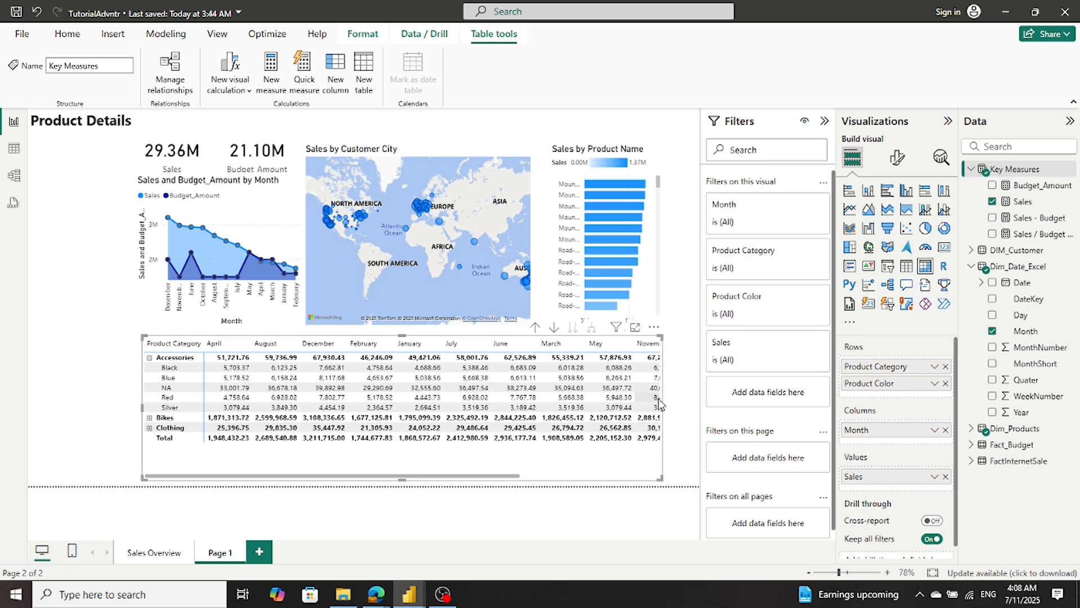
# - Widen the matrix on its right side to slightly beyond the Sales by Product Name chart, checking the Sales_Report_01_sql layout for reference
pyautogui.moveTo(662, 408)
pyautogui.mouseDown()
pyautogui.moveTo(701, 410)
pyautogui.moveTo(661, 414)
pyautogui.mouseUp()
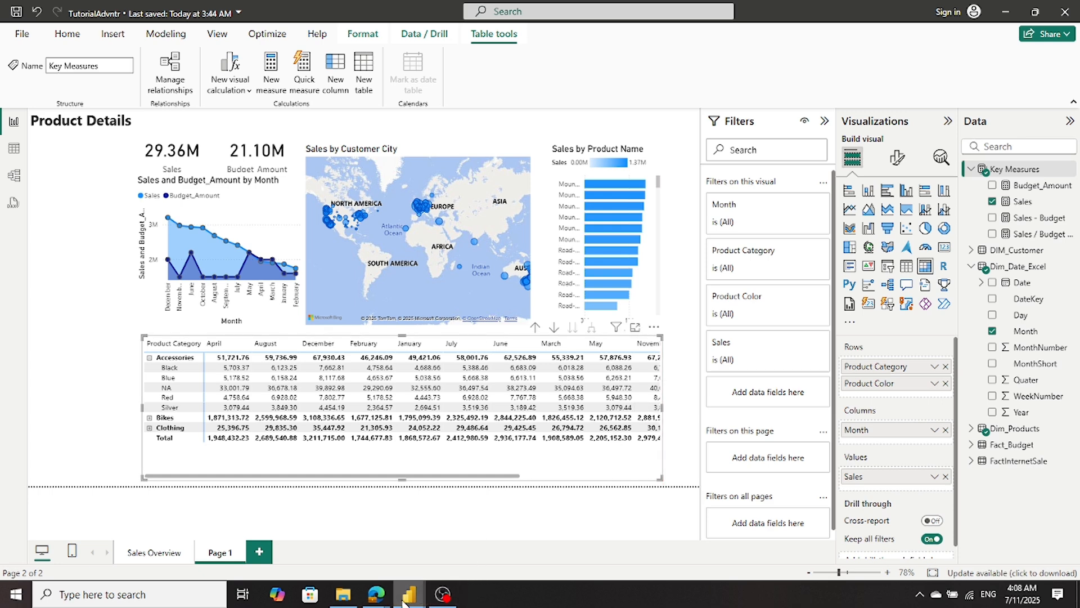
pyautogui.moveTo(409, 595)
pyautogui.moveTo(417, 558)
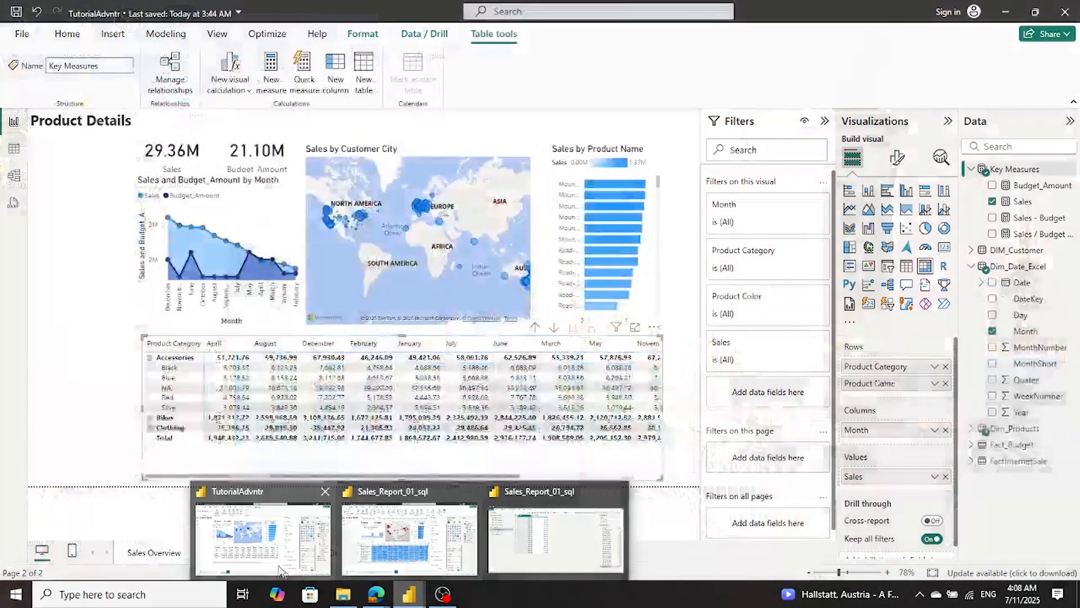
pyautogui.click(280, 570)
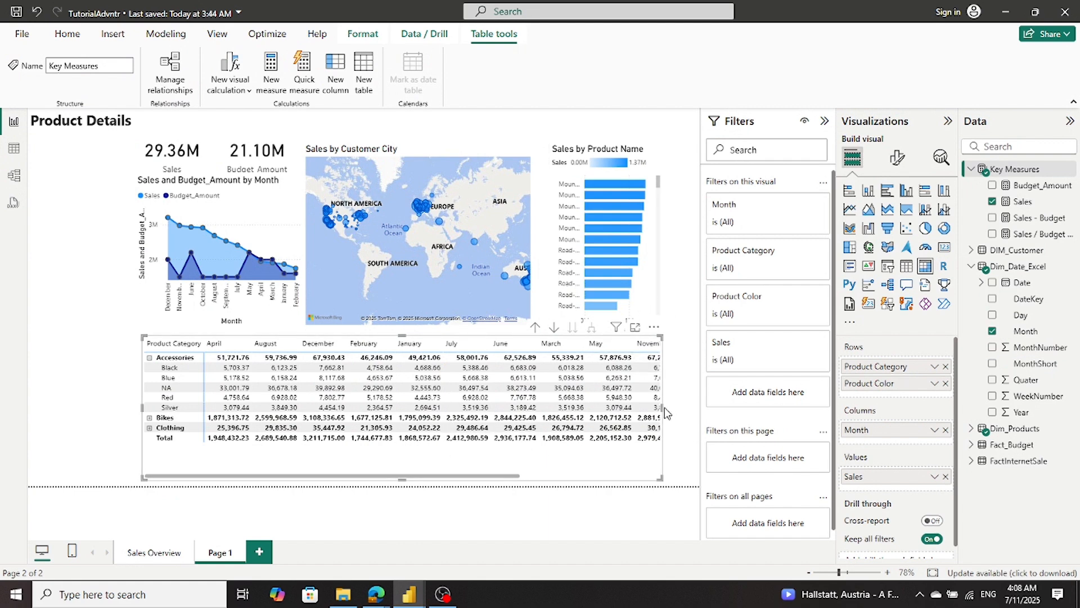
pyautogui.moveTo(661, 408); pyautogui.dragTo(685, 417)
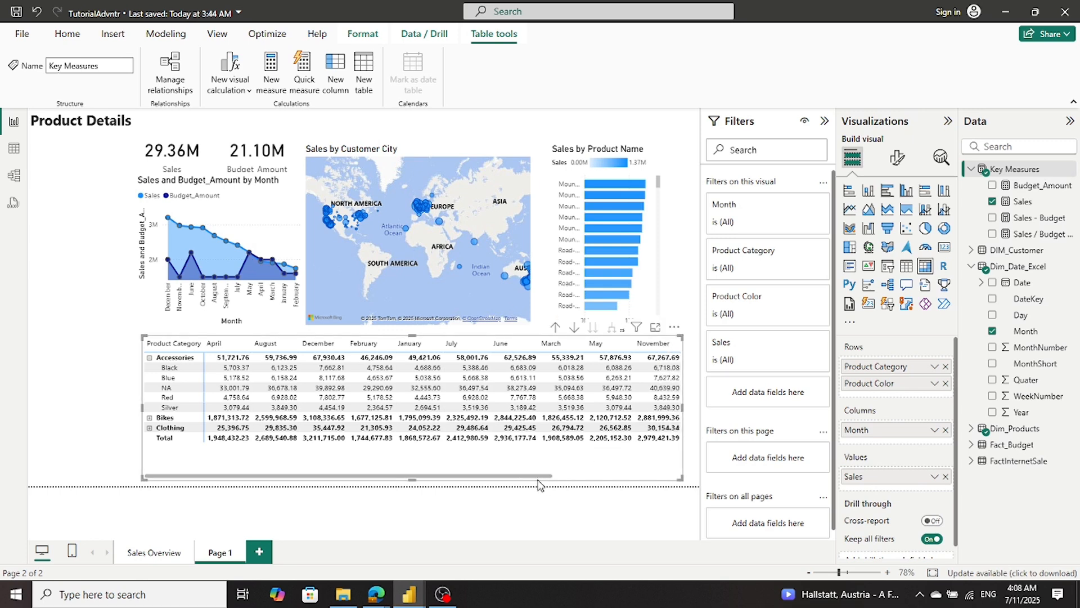
pyautogui.moveTo(536, 480); pyautogui.dragTo(347, 495)
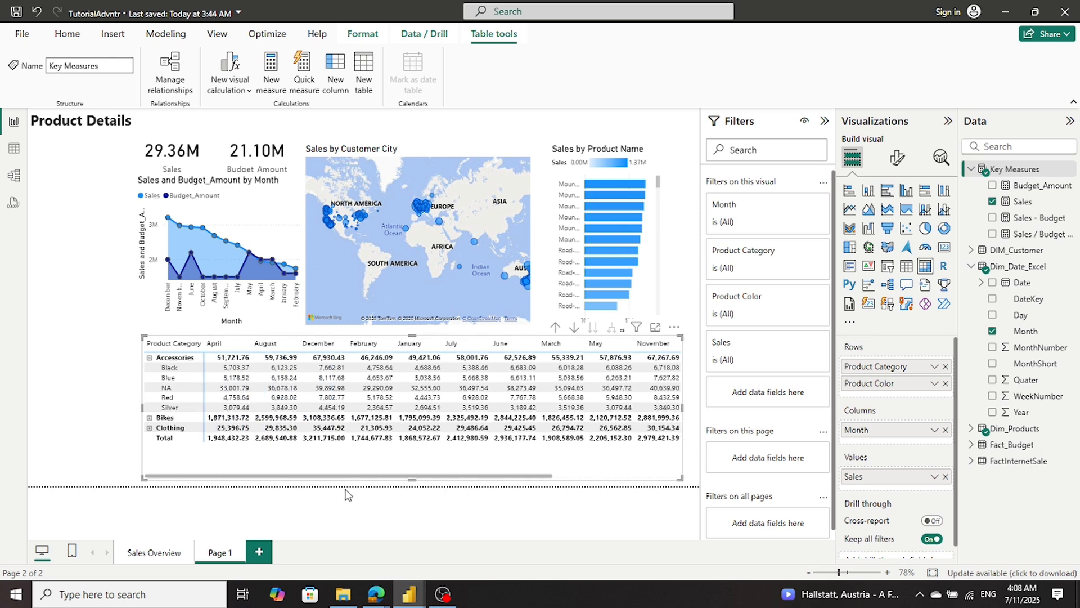
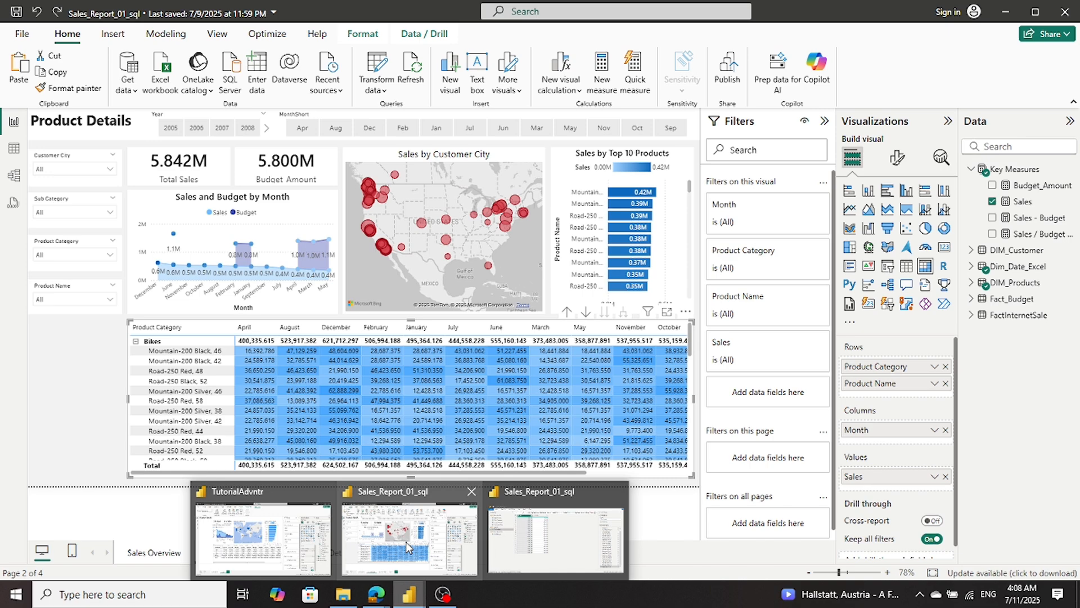
# - In TutorialAdvntr, copy the Year slicer from the Sales Overview page to Page 1 without syncing the two slicers
pyautogui.moveTo(265, 551)
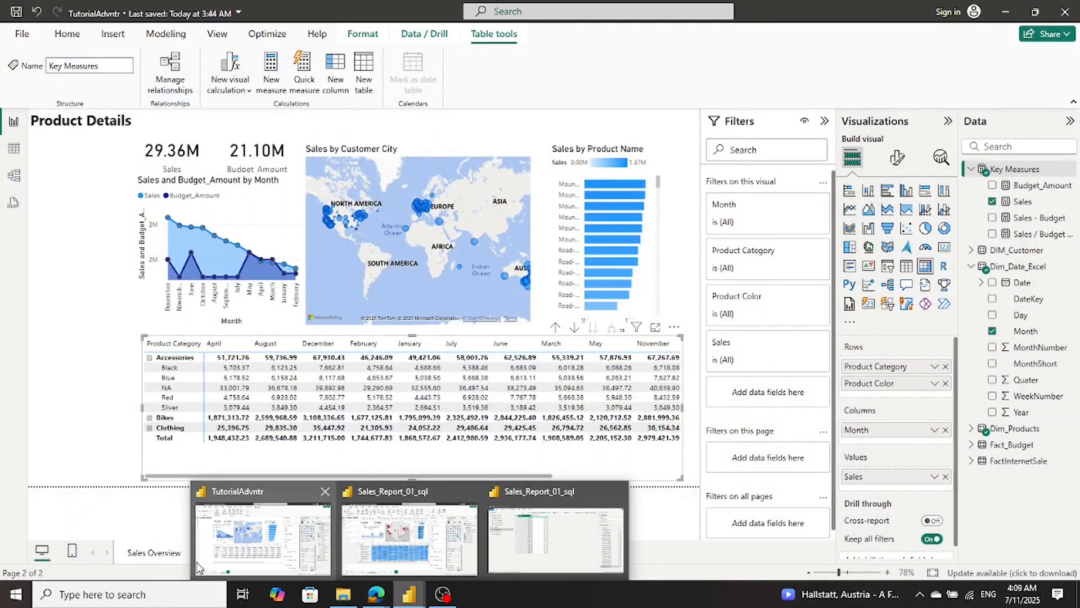
pyautogui.click(211, 560)
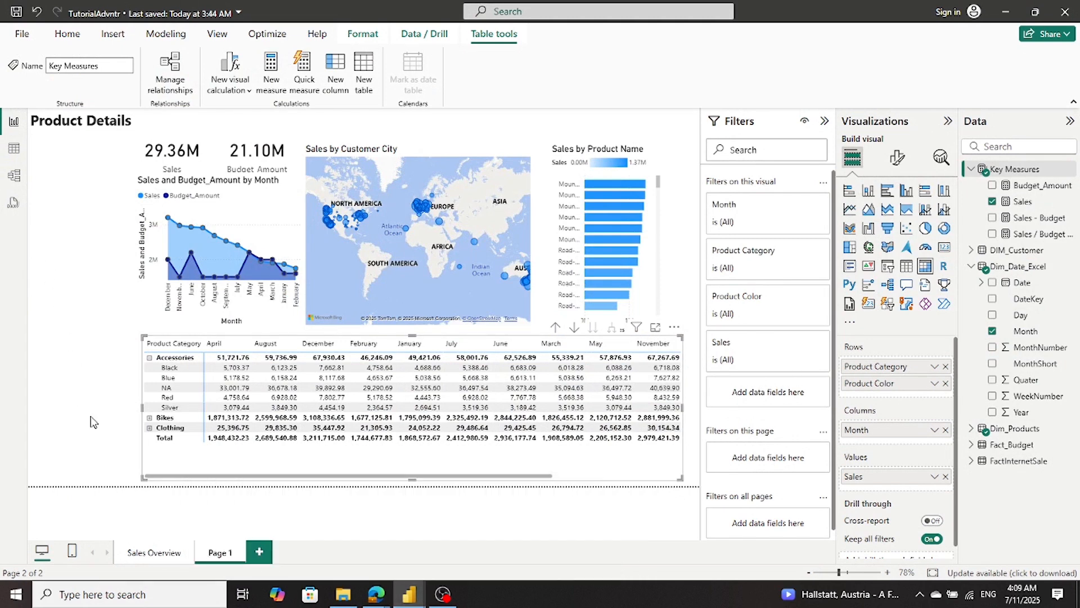
pyautogui.click(164, 557)
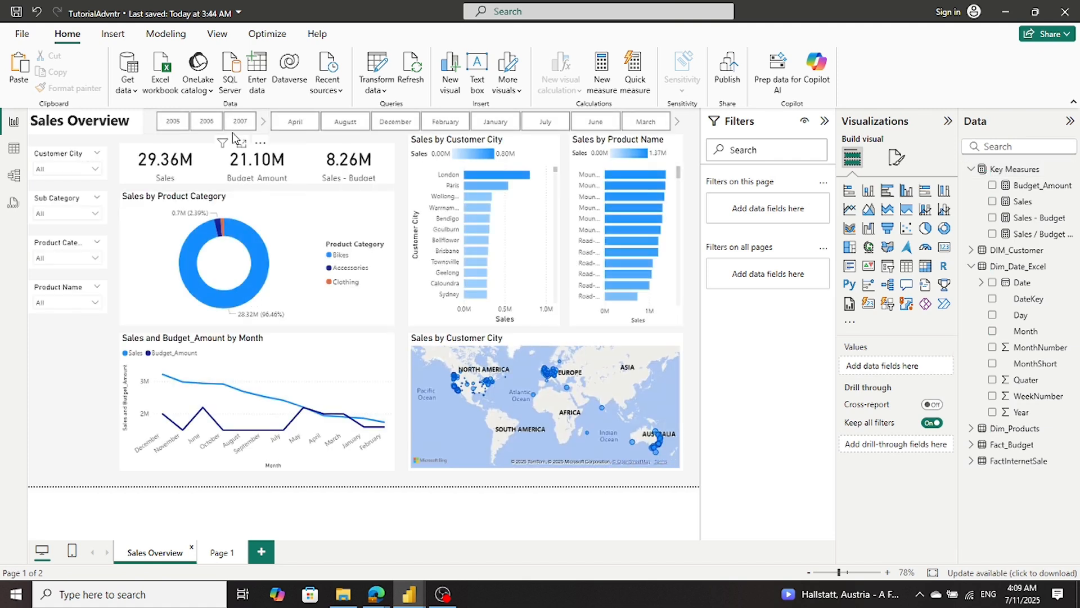
pyautogui.click(158, 132)
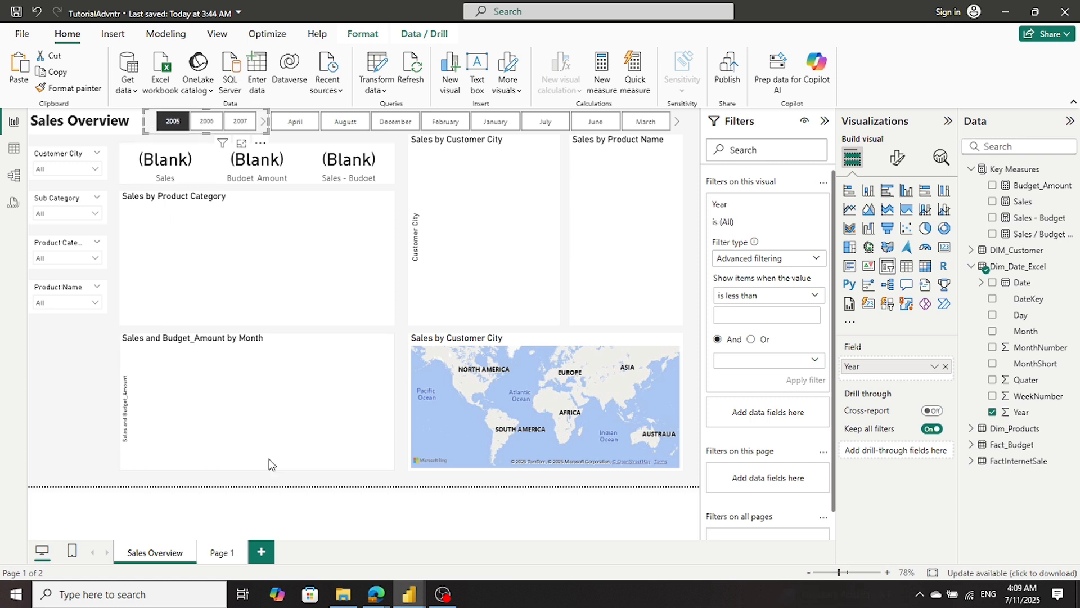
pyautogui.click(221, 552)
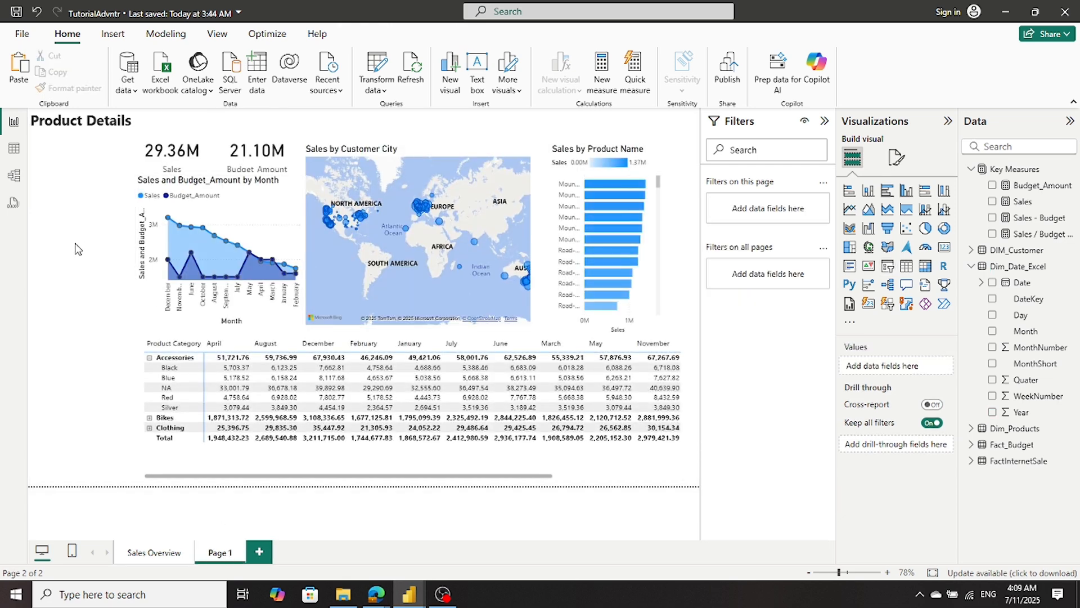
pyautogui.hotkey('ctrl', 'v')
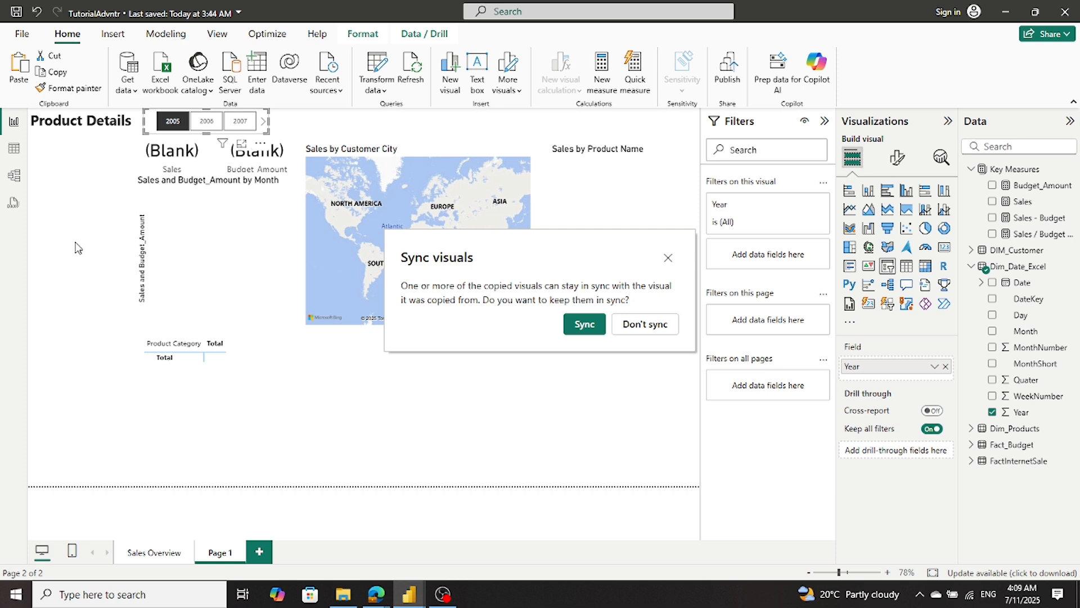
pyautogui.click(638, 328)
pyautogui.click(633, 340)
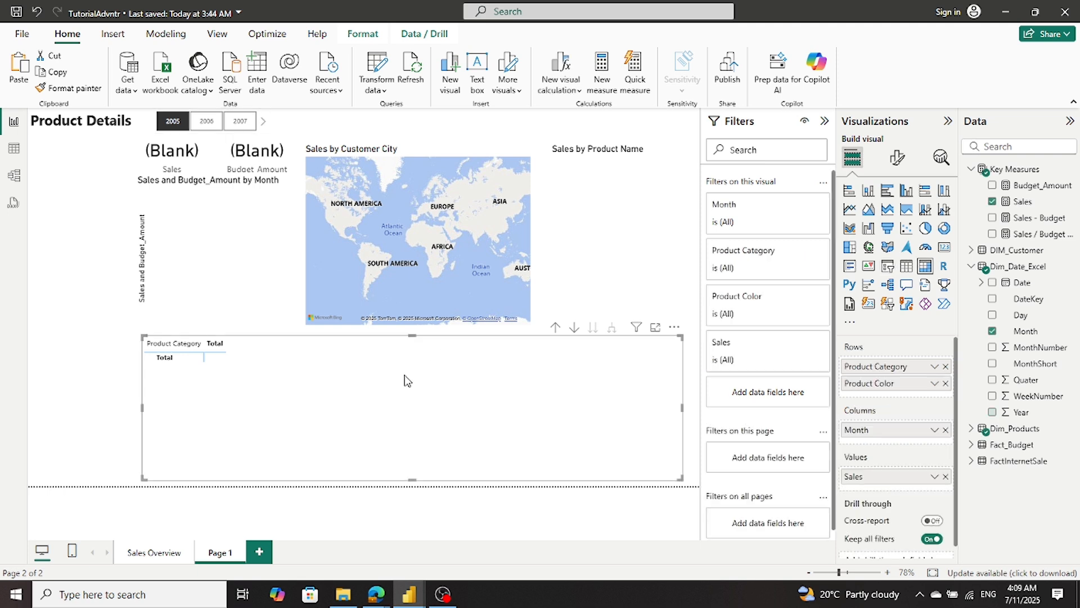
# - Widen the Year slicer on the Product Details page slightly to fit four years, and filter the page to 2012
pyautogui.click(263, 122)
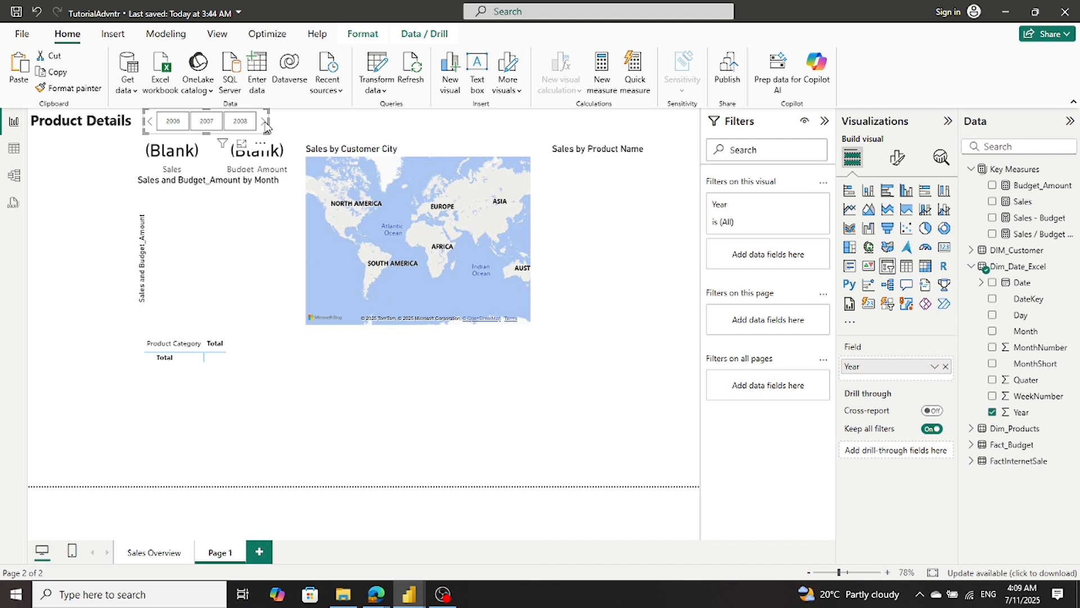
pyautogui.moveTo(270, 121); pyautogui.dragTo(274, 124)
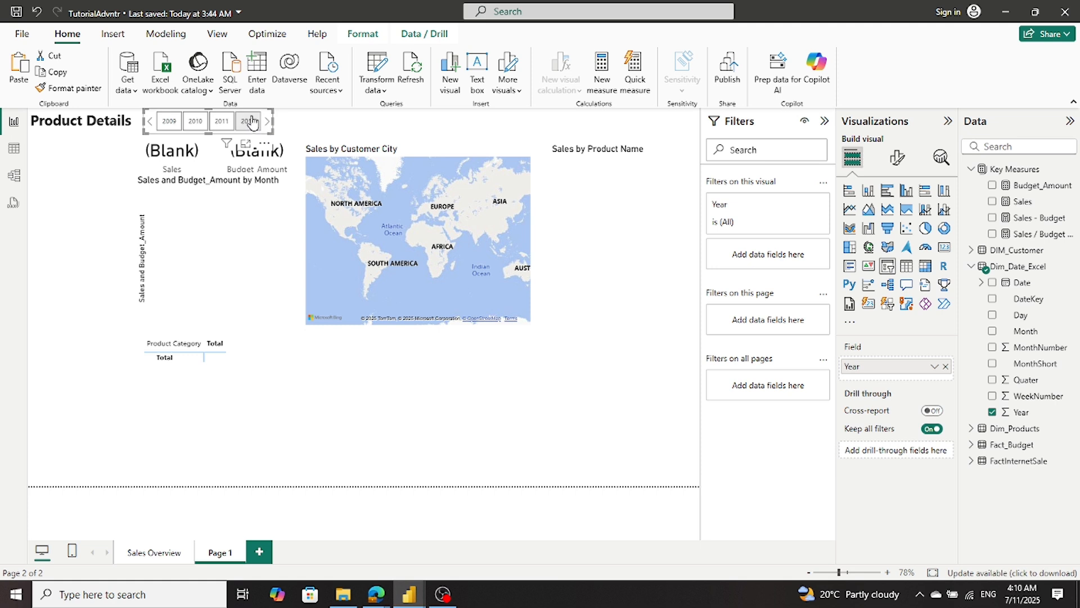
pyautogui.click(249, 121)
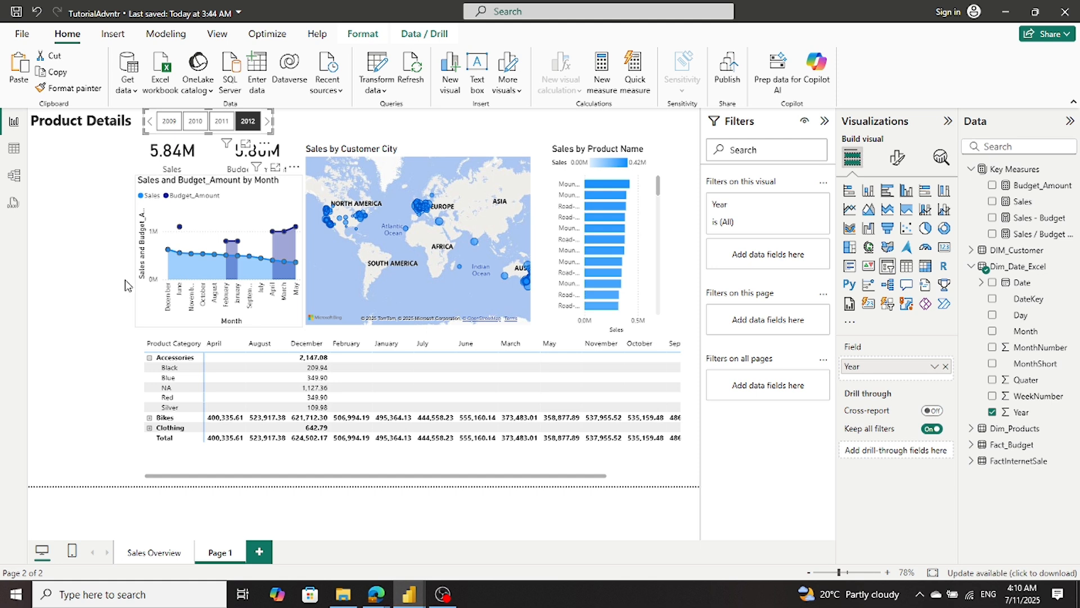
pyautogui.click(108, 305)
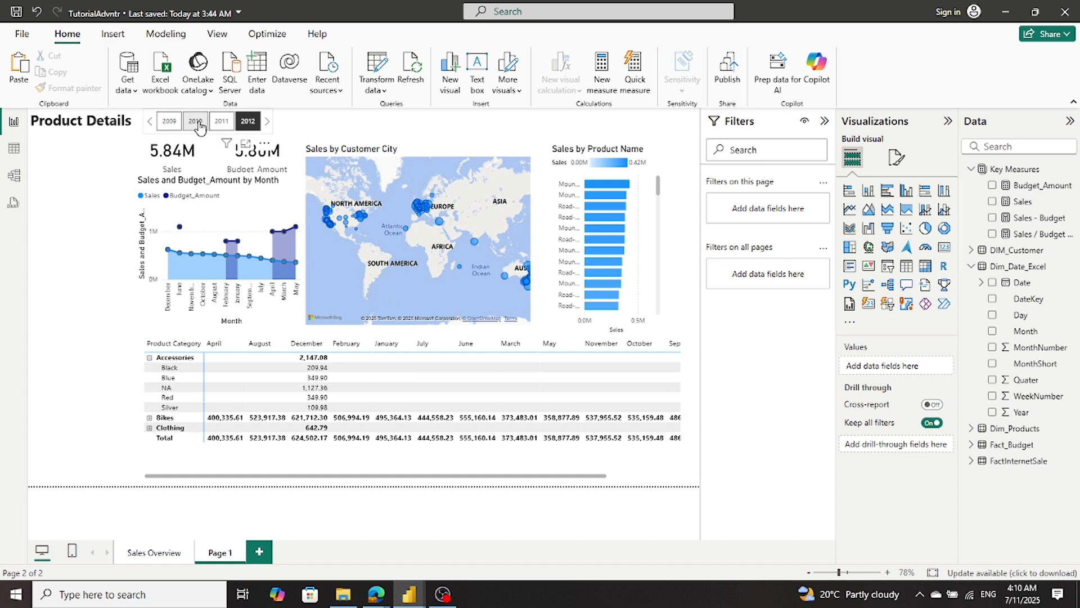
# - Go to the Sales Overview page and filter it to 2012 with its own Year slicer
pyautogui.click(146, 553)
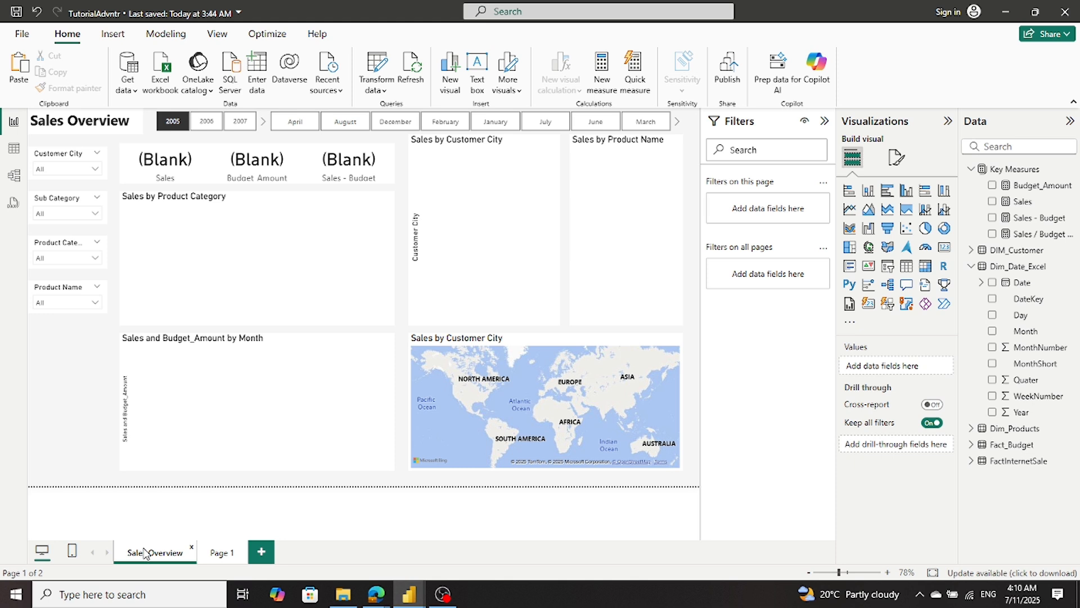
pyautogui.click(263, 126)
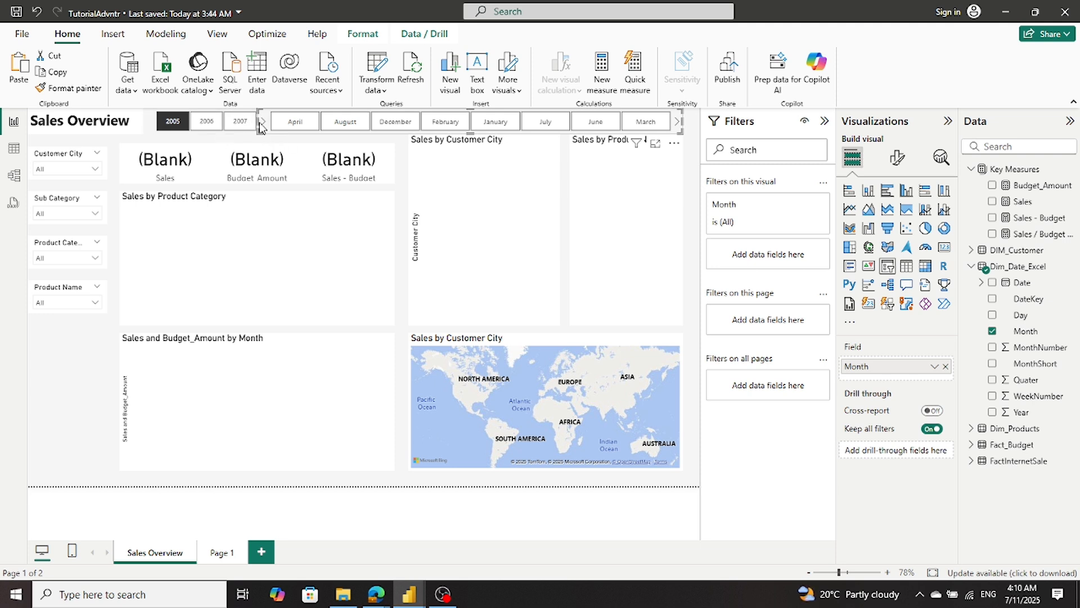
pyautogui.click(117, 164)
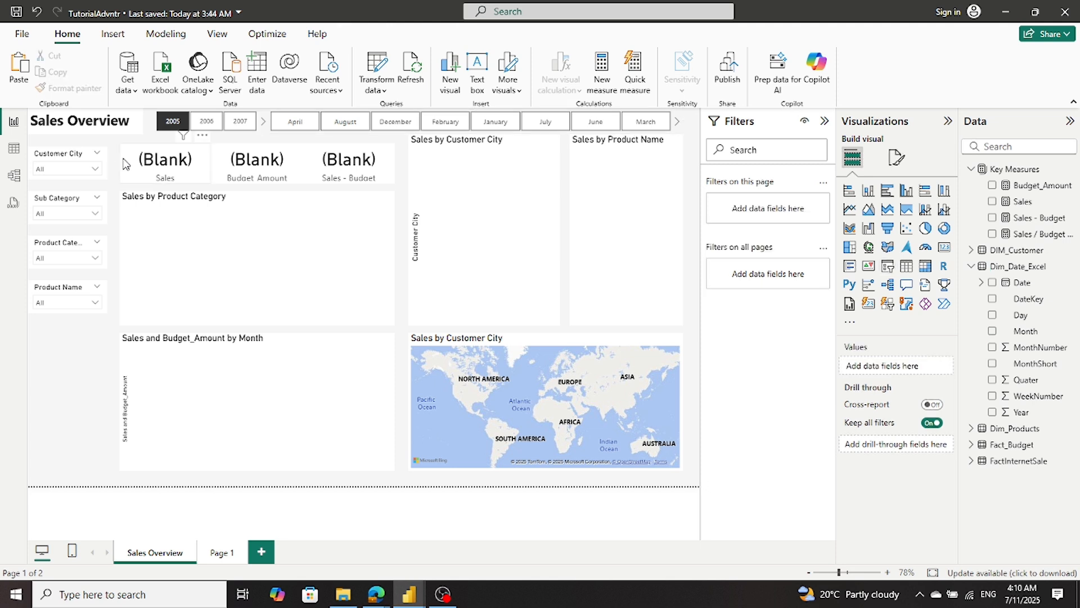
pyautogui.click(265, 127)
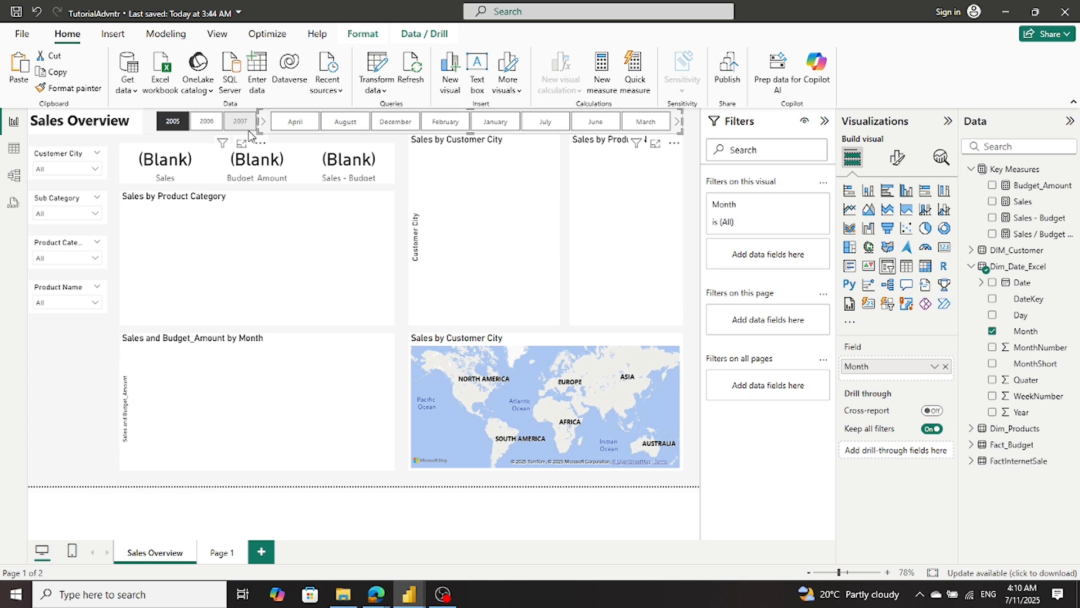
pyautogui.click(250, 129)
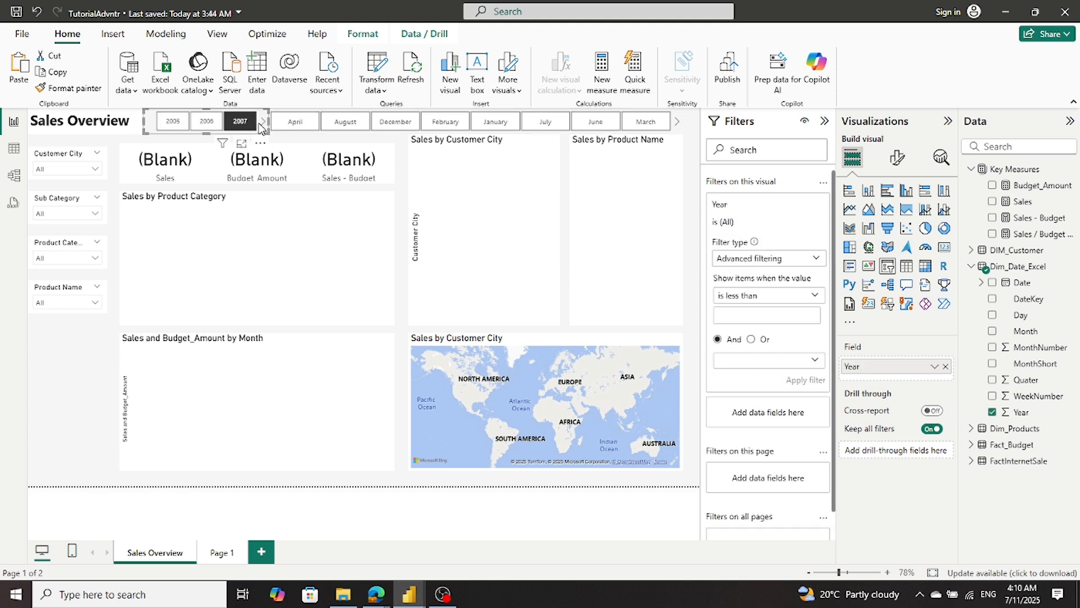
pyautogui.click(262, 122)
pyautogui.click(262, 122)
pyautogui.click(262, 122)
pyautogui.click(262, 122)
pyautogui.click(247, 123)
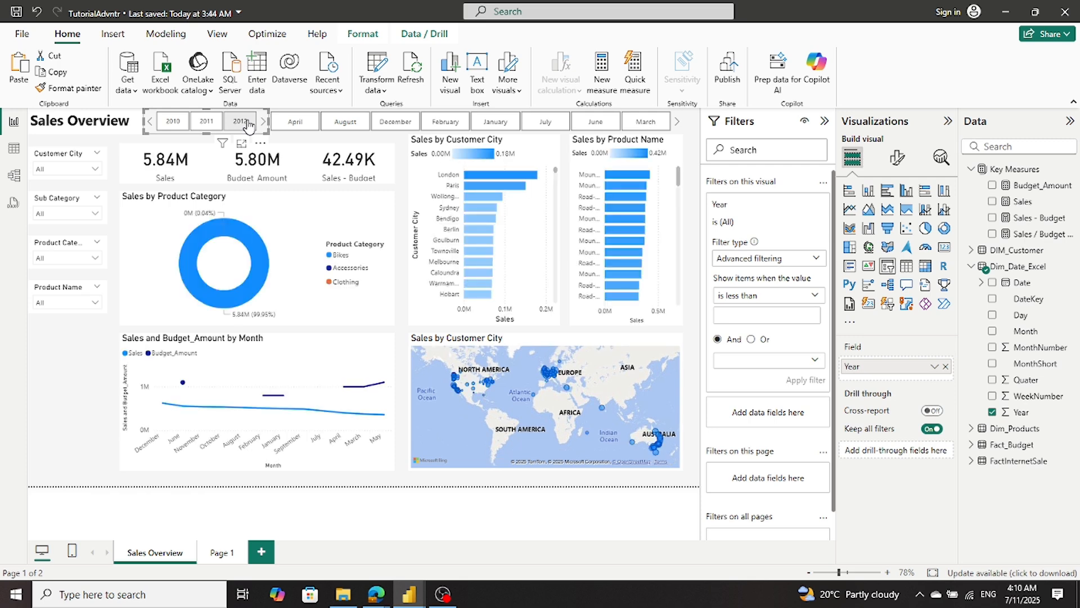
# - Change the Sales Overview year filter to 2011 and check on Page 1 whether its year filter is affected
pyautogui.click(214, 122)
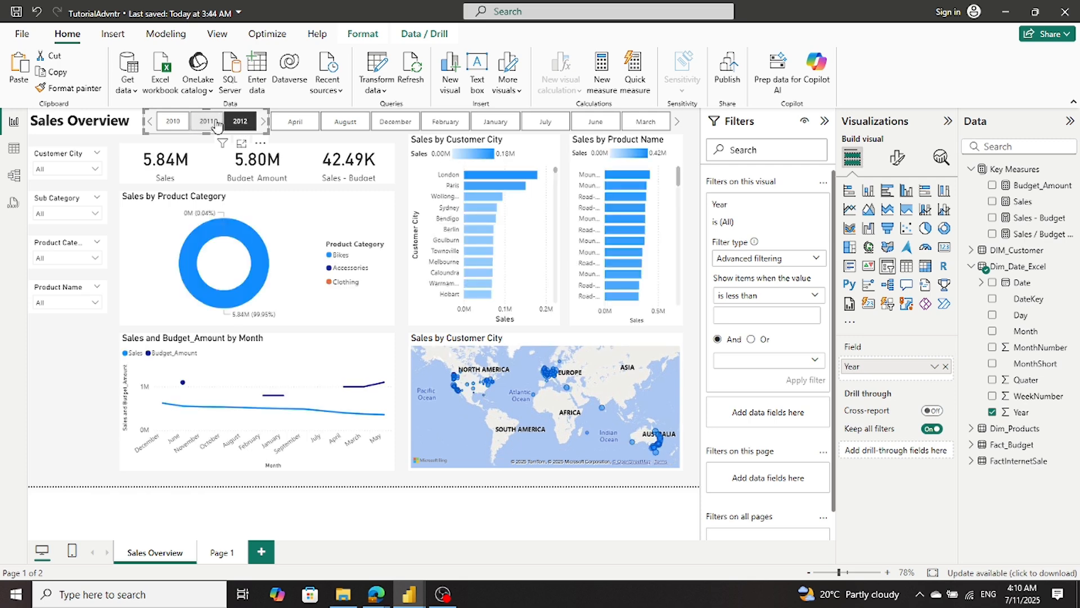
pyautogui.click(217, 124)
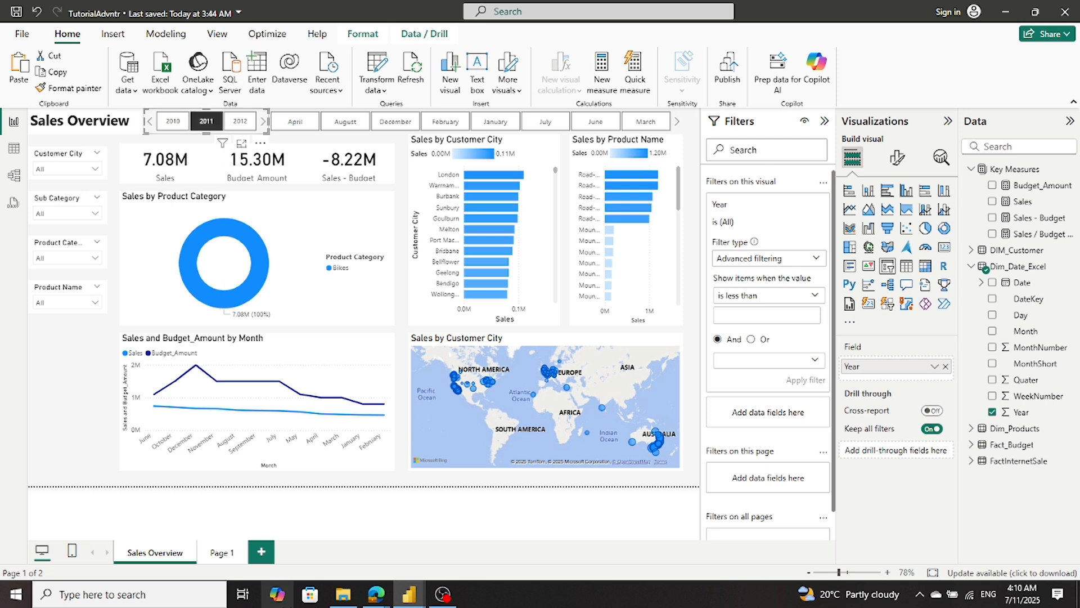
pyautogui.click(219, 553)
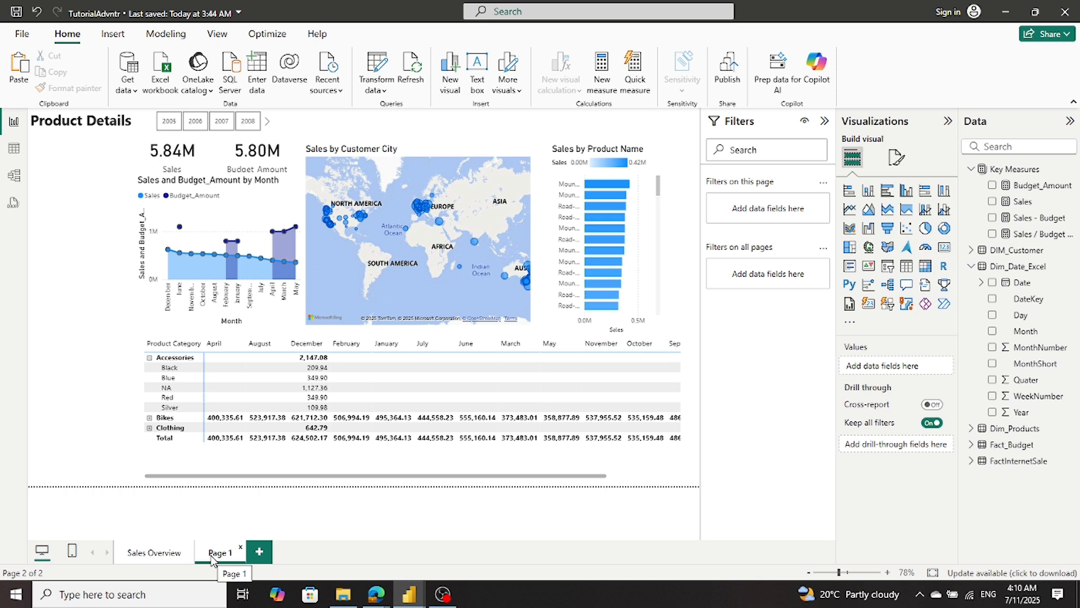
# - Copy the Month slicer from the Sales Overview page to Page 1 without syncing the two slicers
pyautogui.click(155, 554)
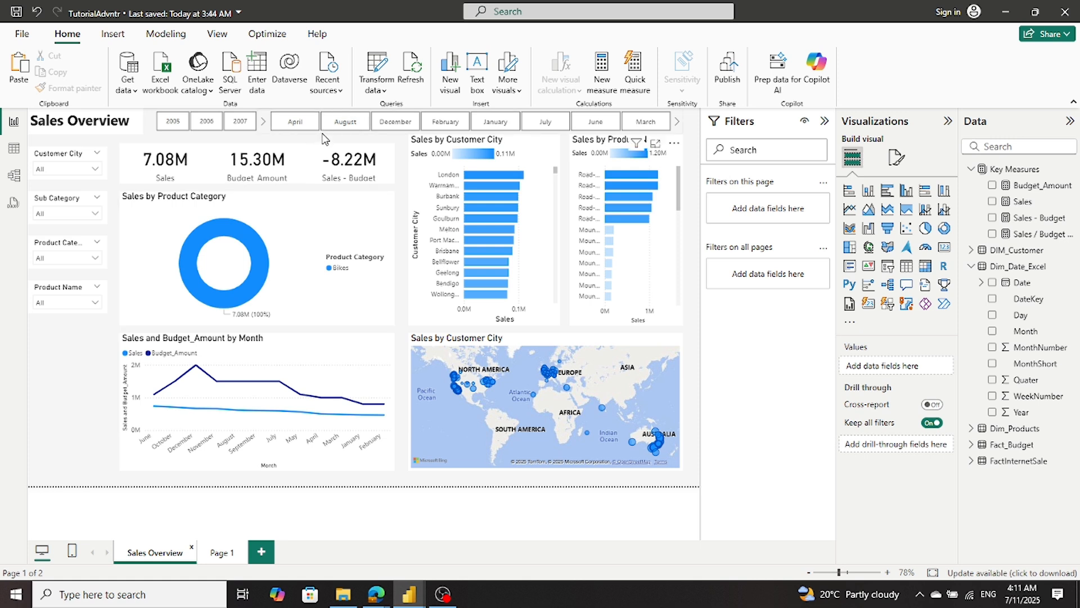
pyautogui.click(323, 138)
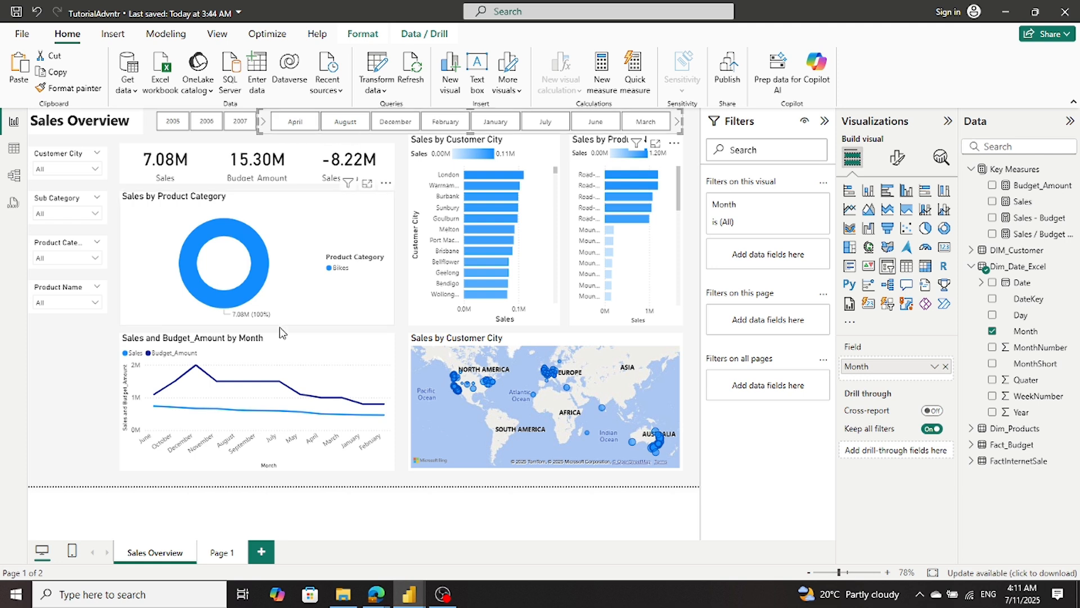
pyautogui.click(222, 553)
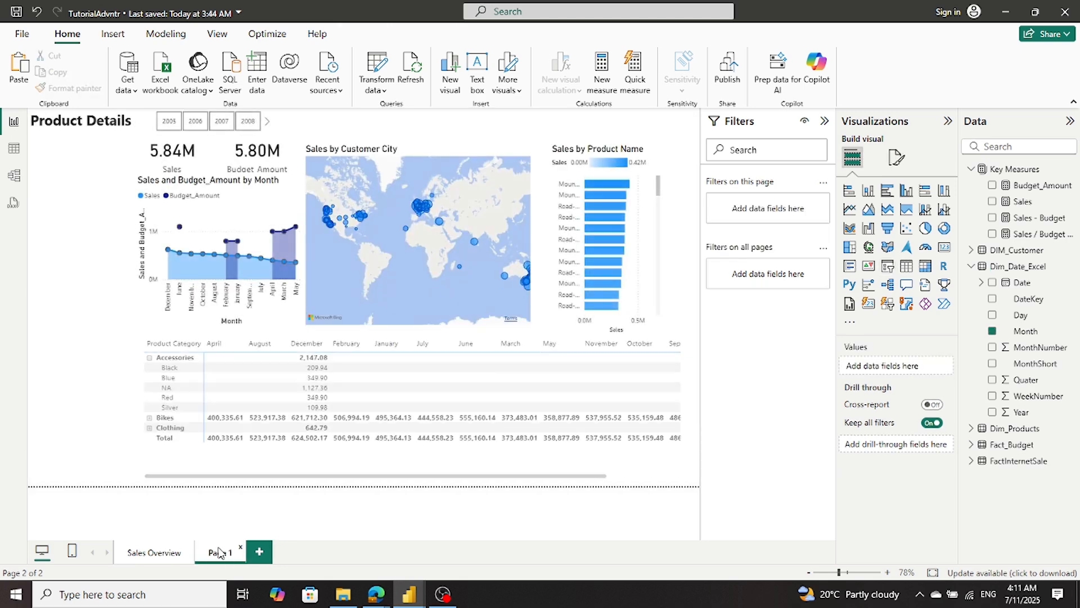
pyautogui.hotkey('ctrl', 'v')
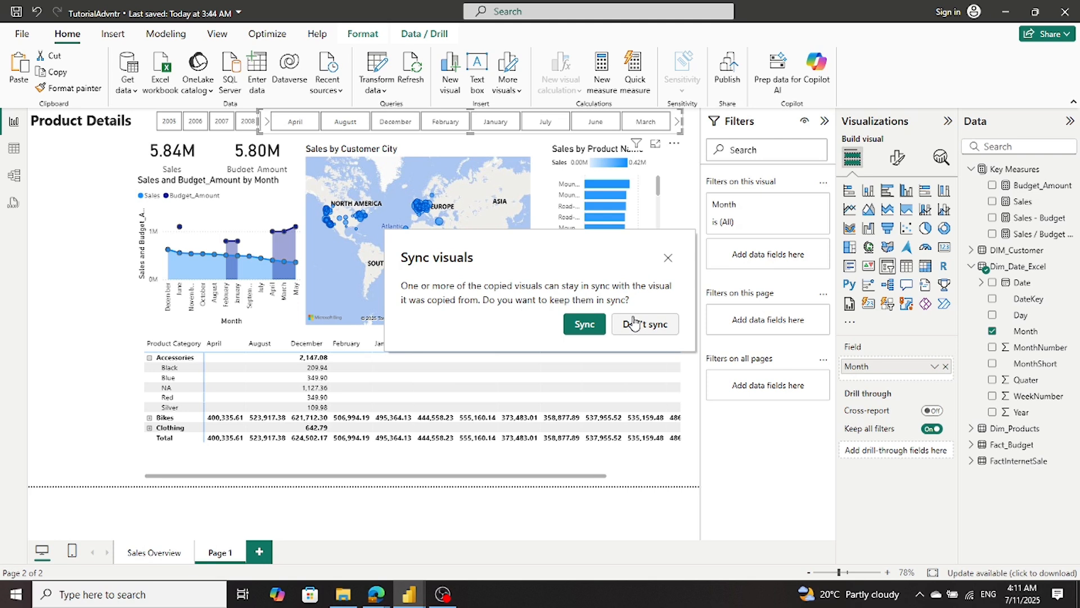
pyautogui.click(635, 324)
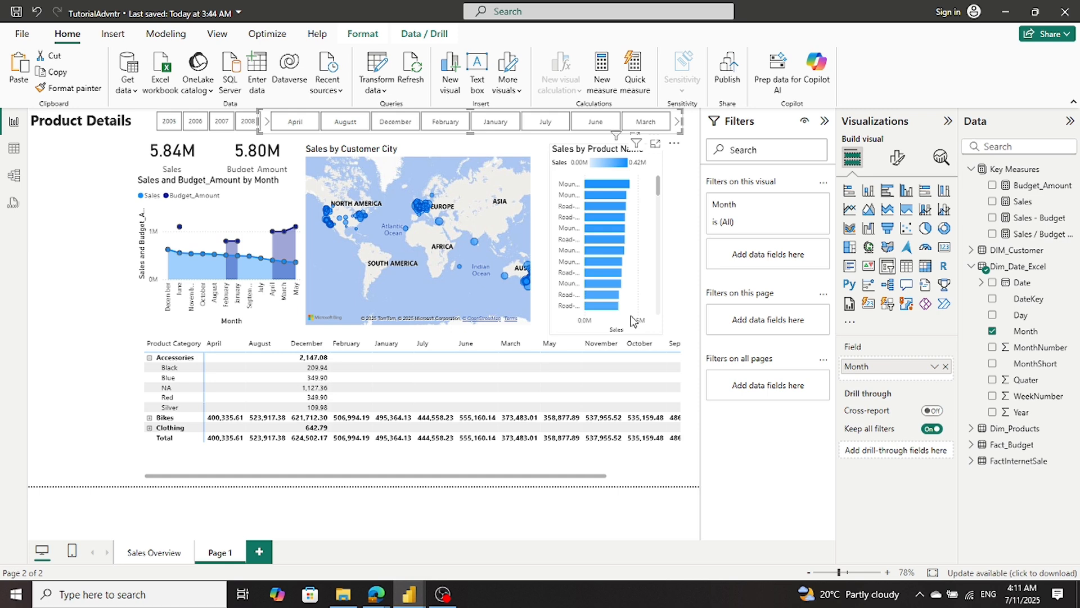
# - Test the copied Month slicer with February and March, checking Sales Overview for any effect, and clear the month selection
pyautogui.click(158, 556)
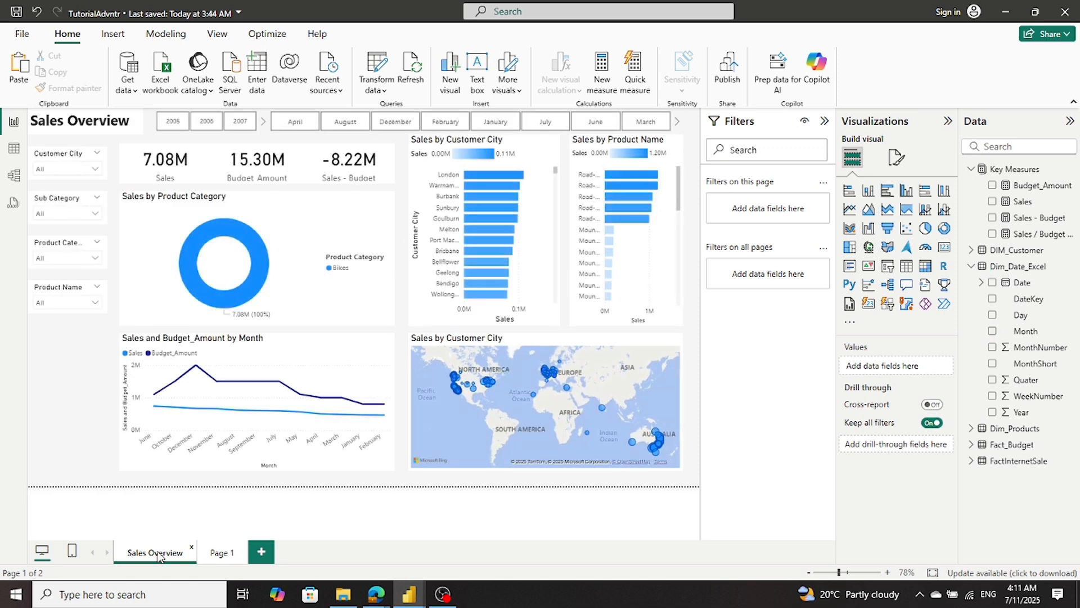
pyautogui.click(221, 556)
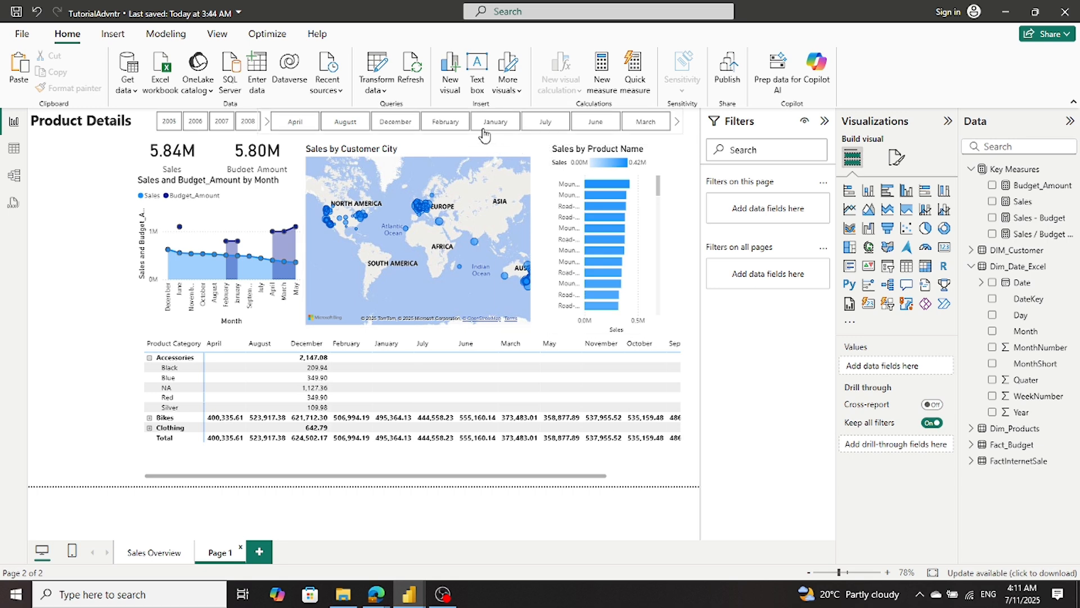
pyautogui.click(455, 127)
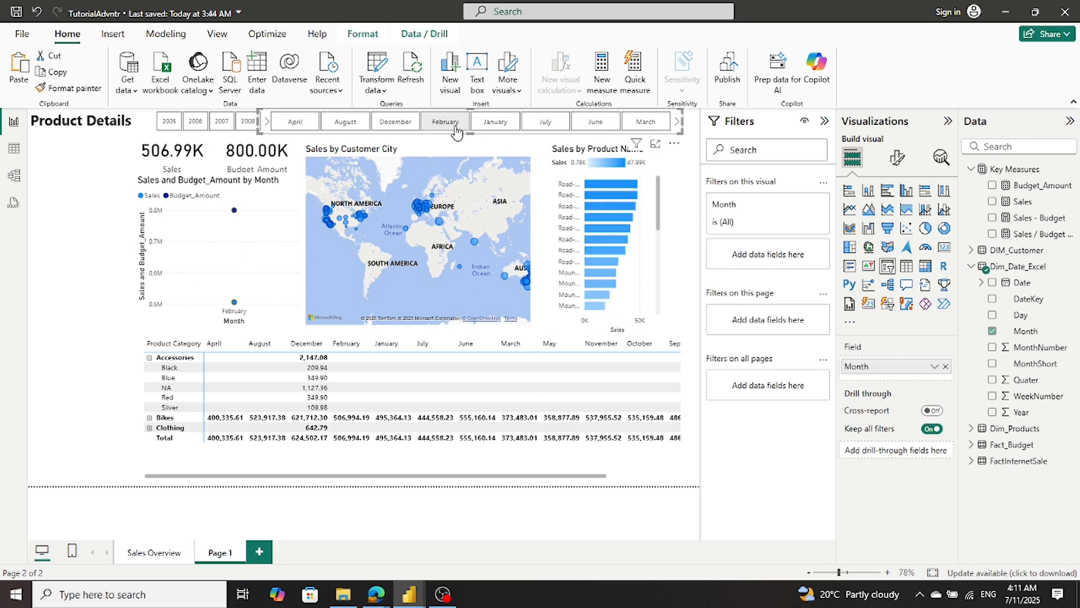
pyautogui.click(154, 555)
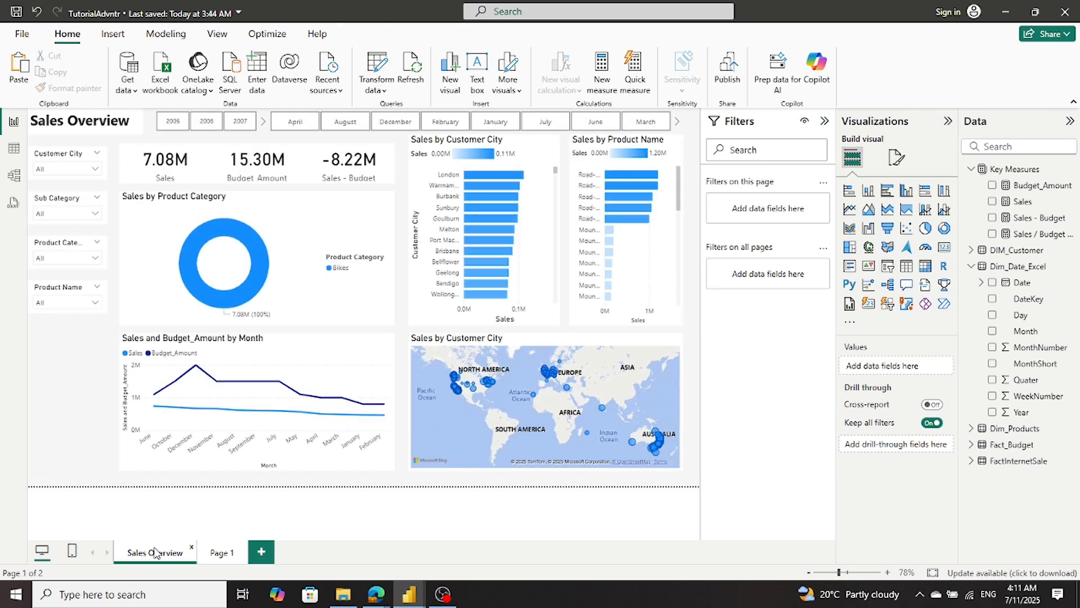
pyautogui.click(216, 554)
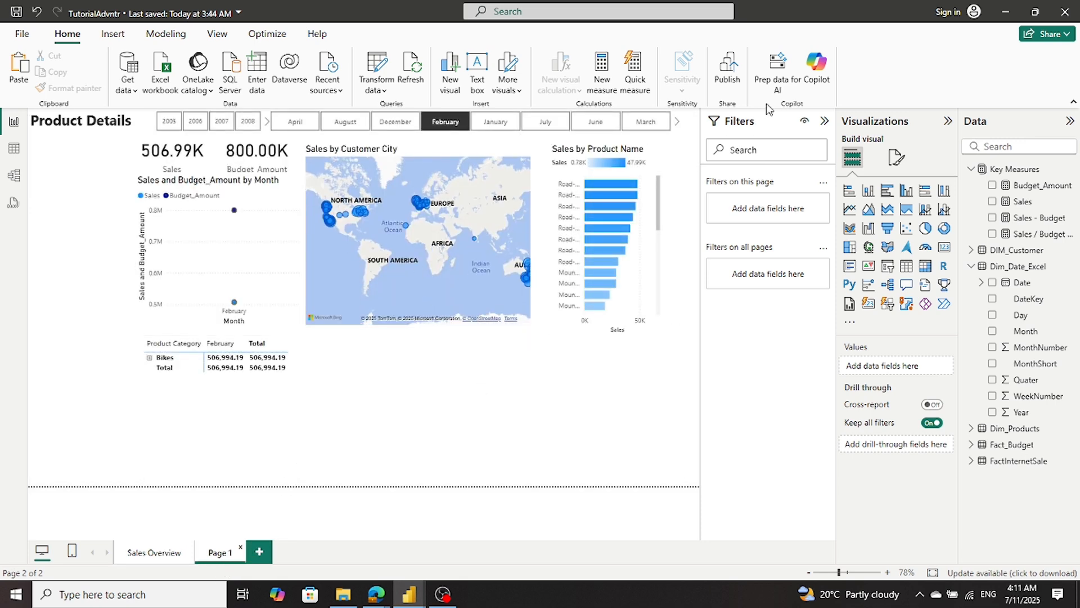
pyautogui.click(651, 120)
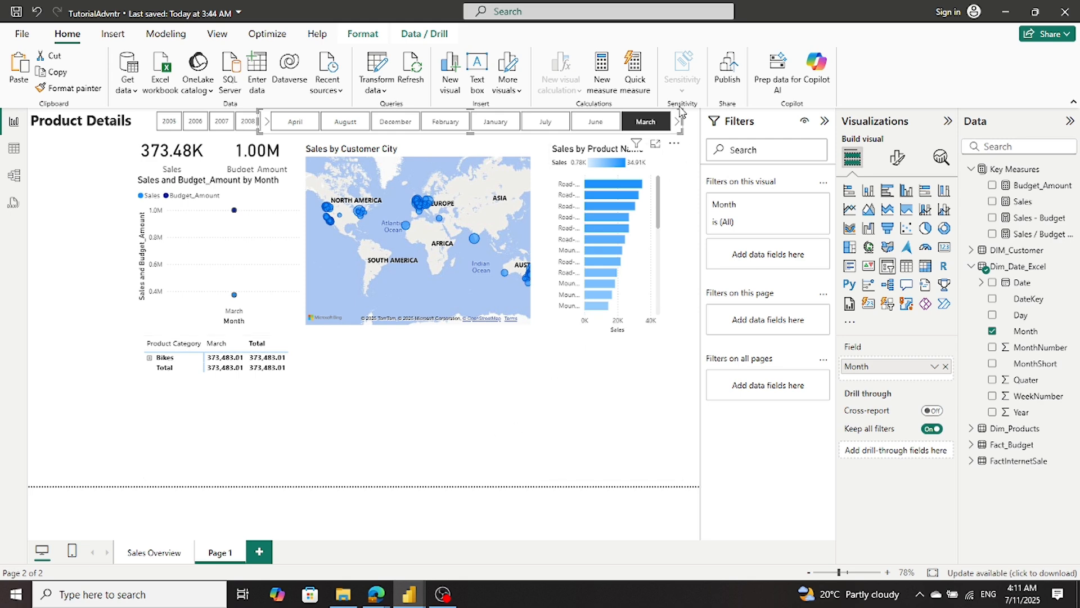
pyautogui.click(659, 131)
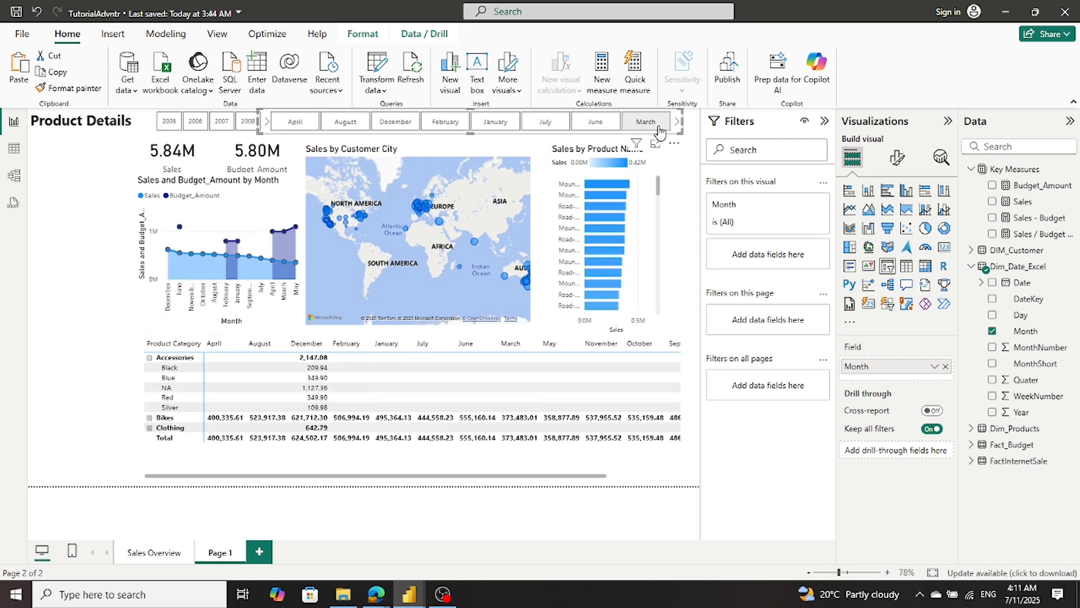
pyautogui.click(45, 221)
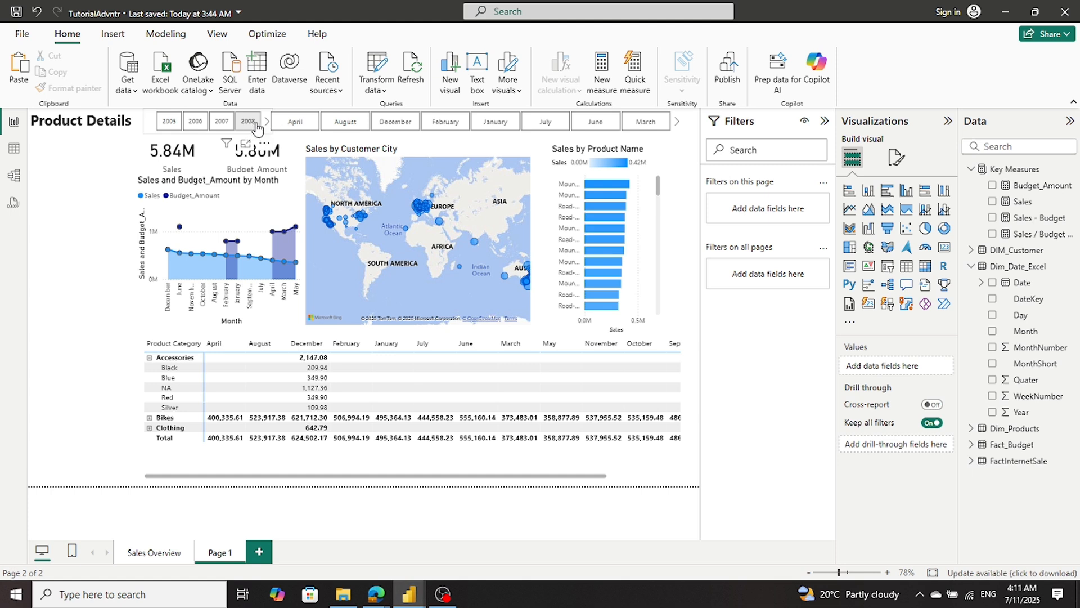
# - Bring the later years into view in the Product Details Year slicer and filter the page to 2012
pyautogui.click(255, 126)
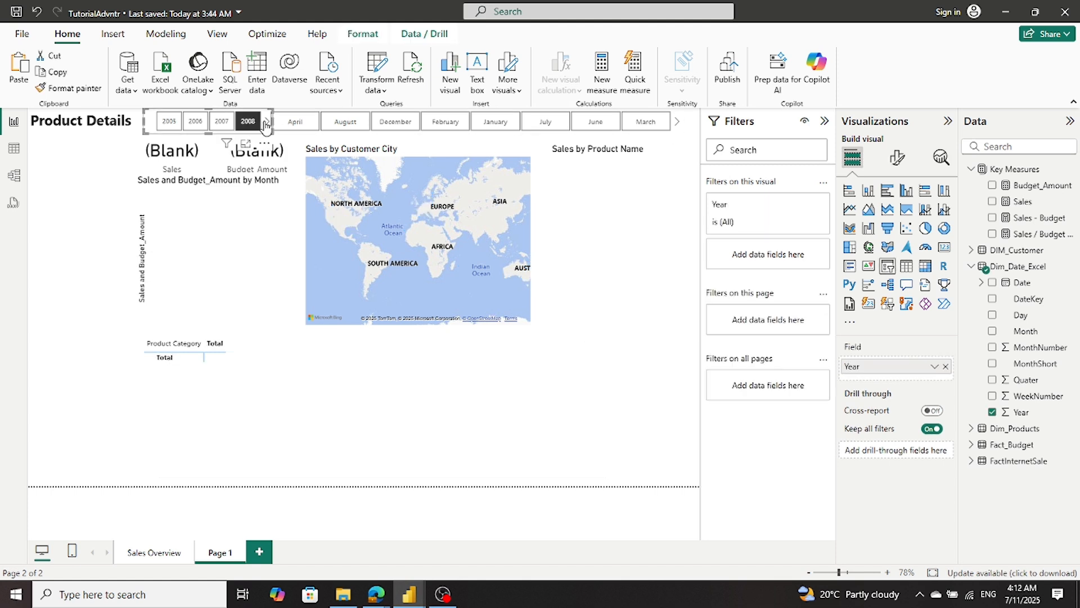
pyautogui.click(265, 124)
pyautogui.click(266, 124)
pyautogui.click(266, 124)
pyautogui.click(266, 123)
pyautogui.click(247, 123)
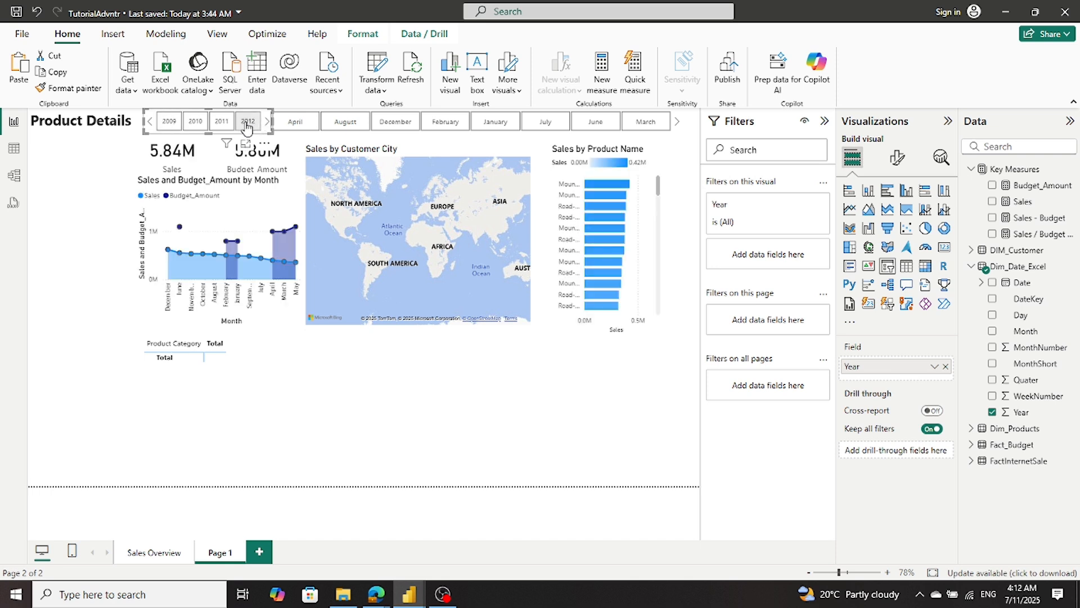
# - Clear the 2012 selection in the Product Details Year slicer
pyautogui.click(247, 124)
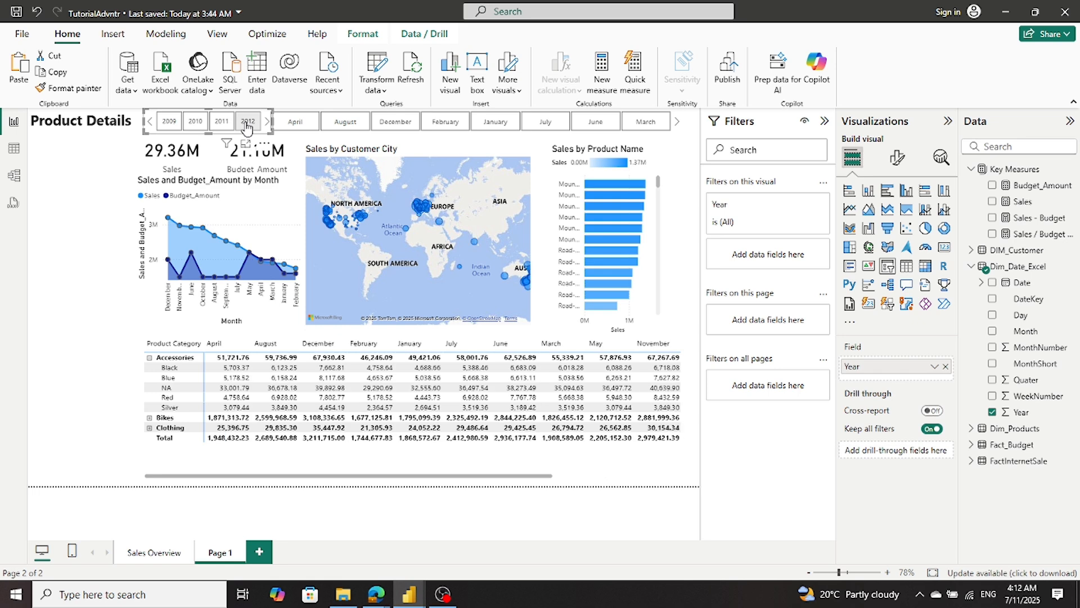
pyautogui.click(94, 242)
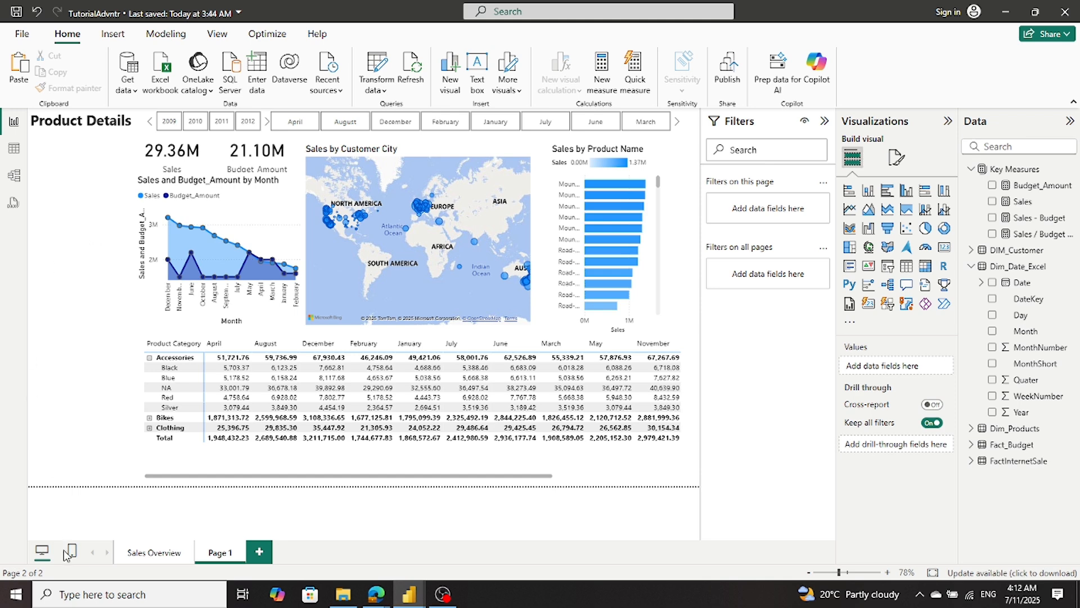
# - Copy the Customer City slicer from the Sales Overview page to Page 1 without syncing the two slicers
pyautogui.click(154, 553)
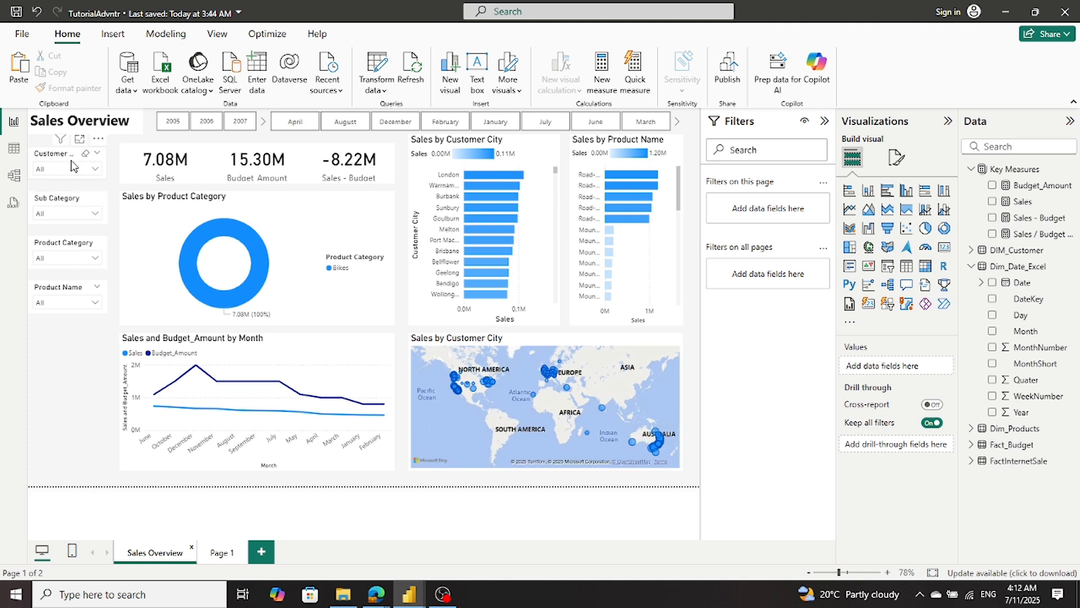
pyautogui.click(50, 155)
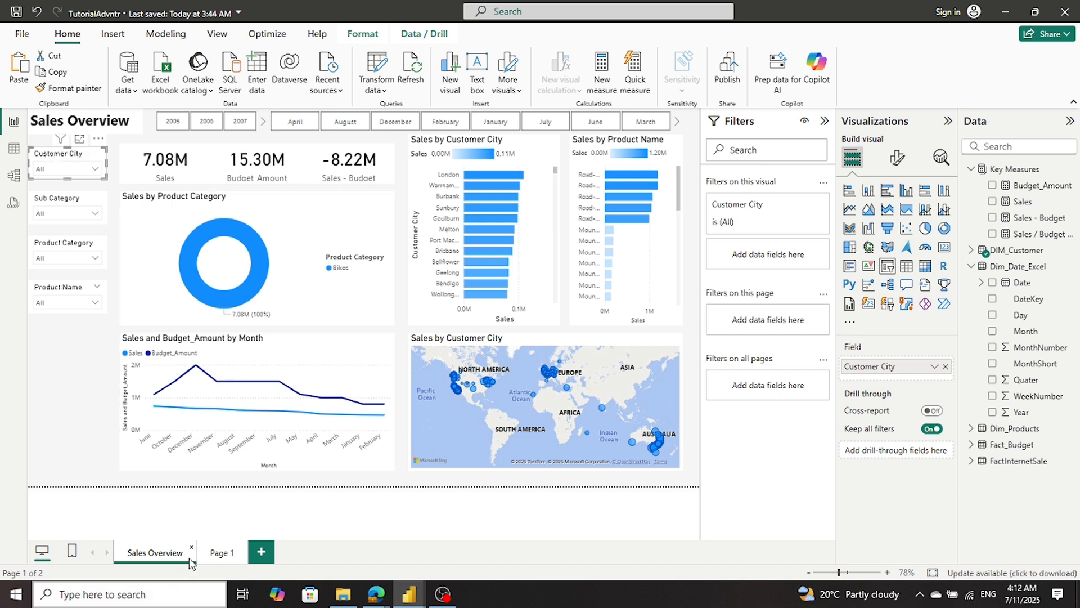
pyautogui.click(216, 553)
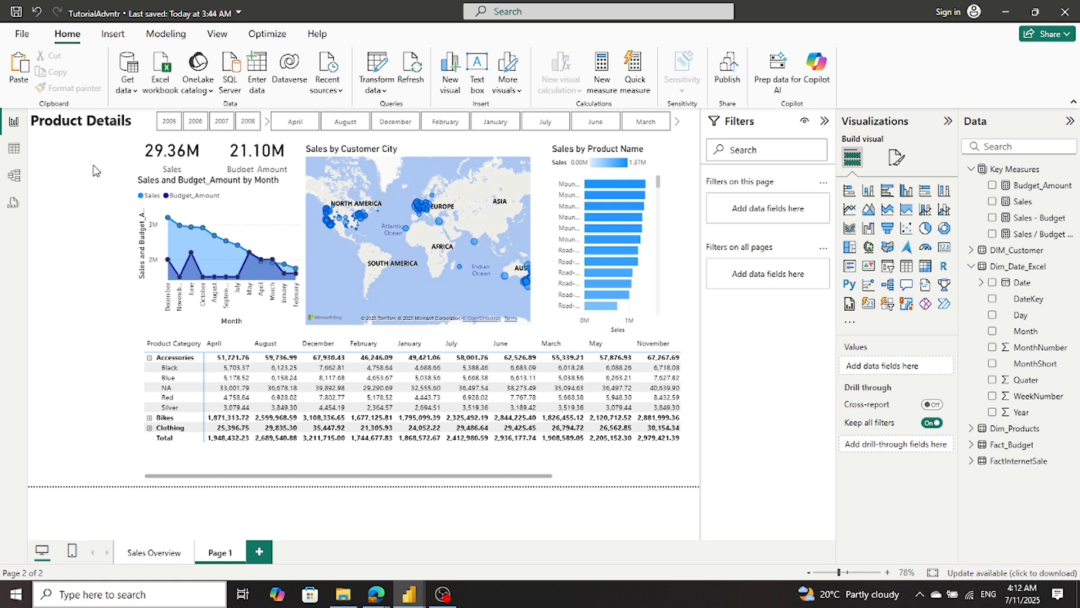
pyautogui.hotkey('ctrl', 'v')
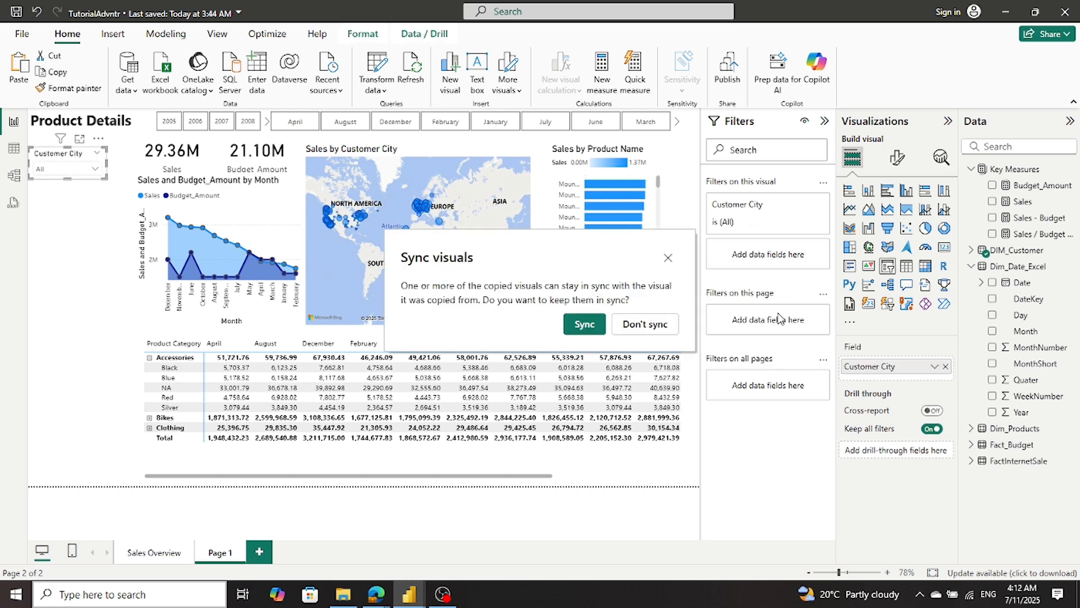
pyautogui.click(658, 325)
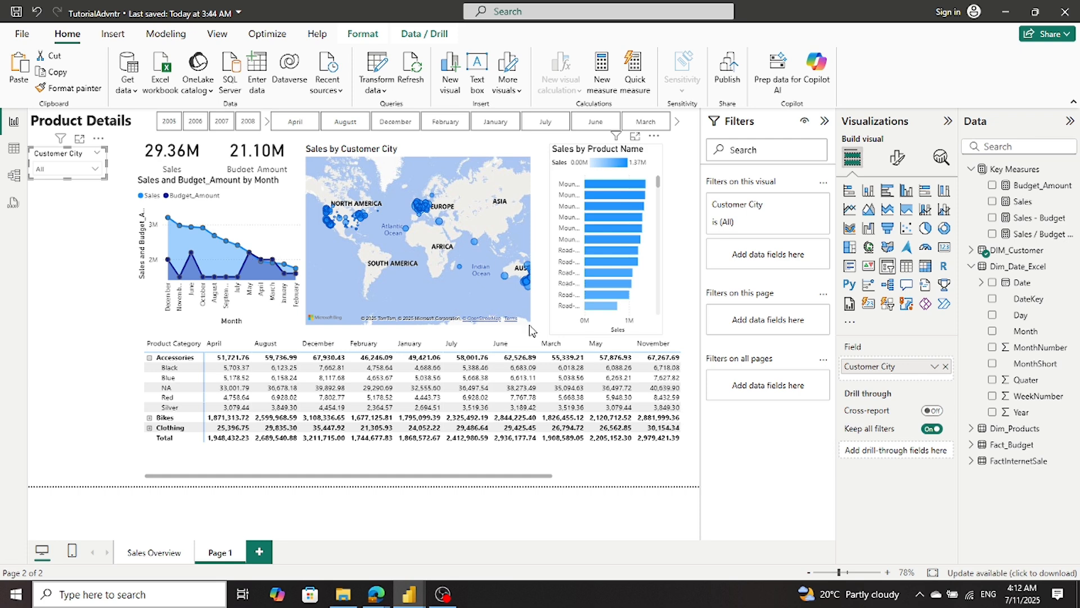
# - Copy the Sub Category slicer from Sales Overview to Page 1, keeping the copy unsynced
pyautogui.click(151, 554)
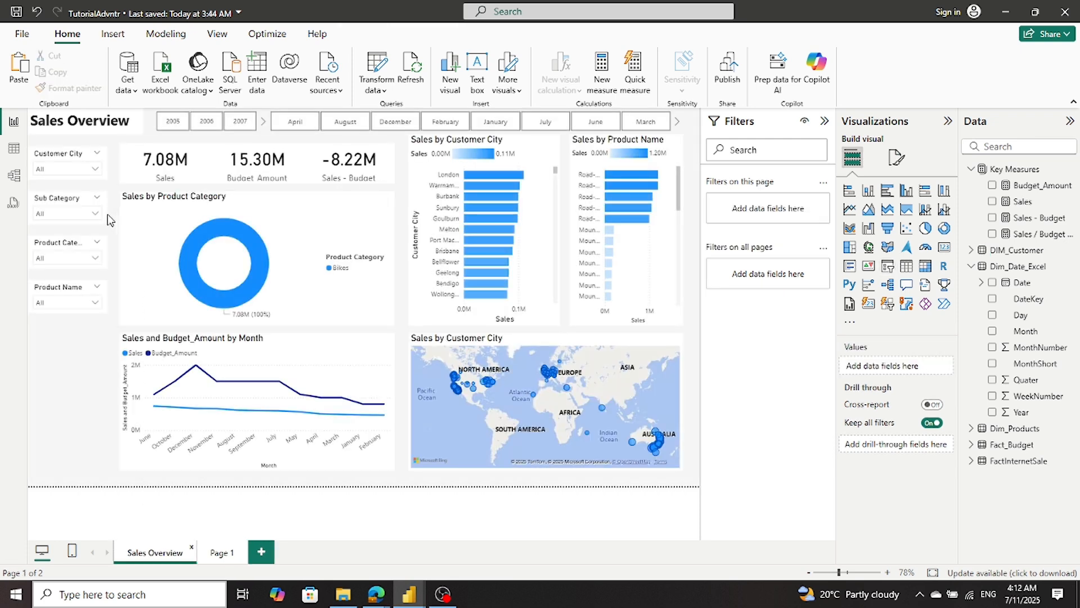
pyautogui.click(106, 219)
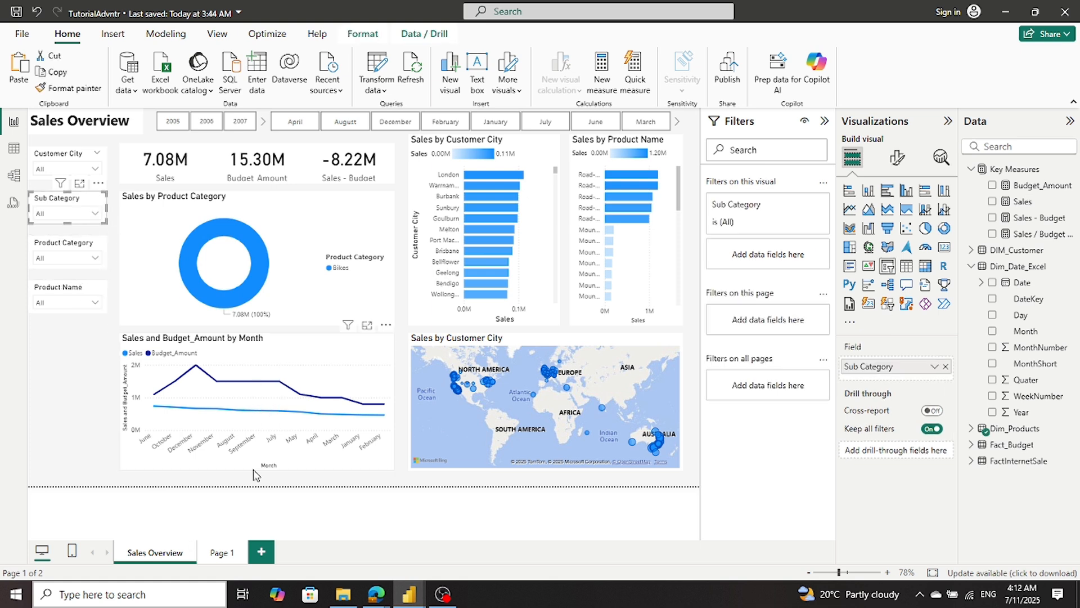
pyautogui.click(221, 554)
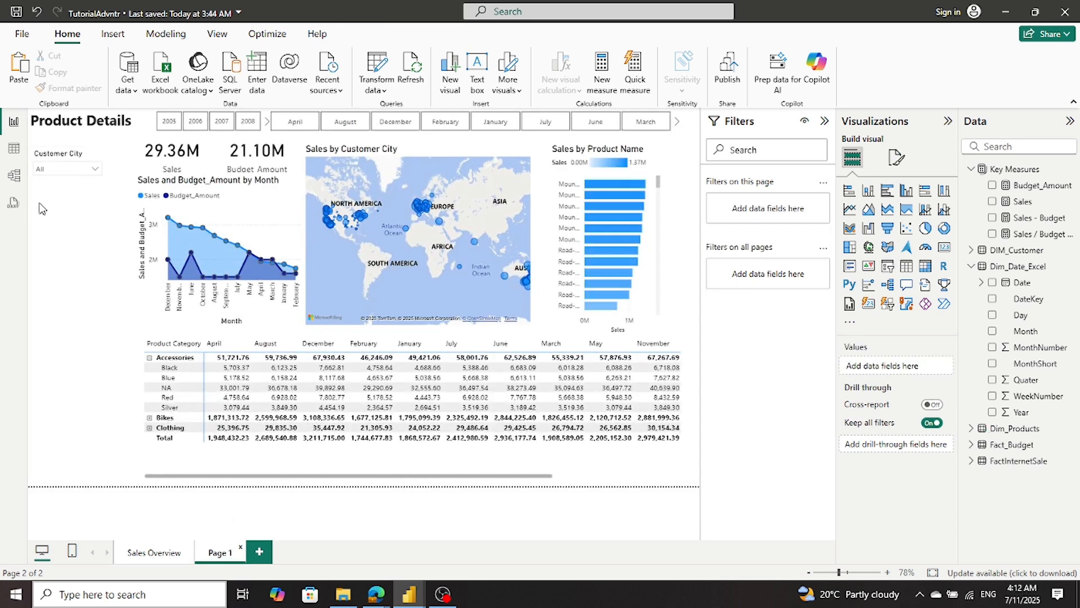
pyautogui.hotkey('ctrl', 'v')
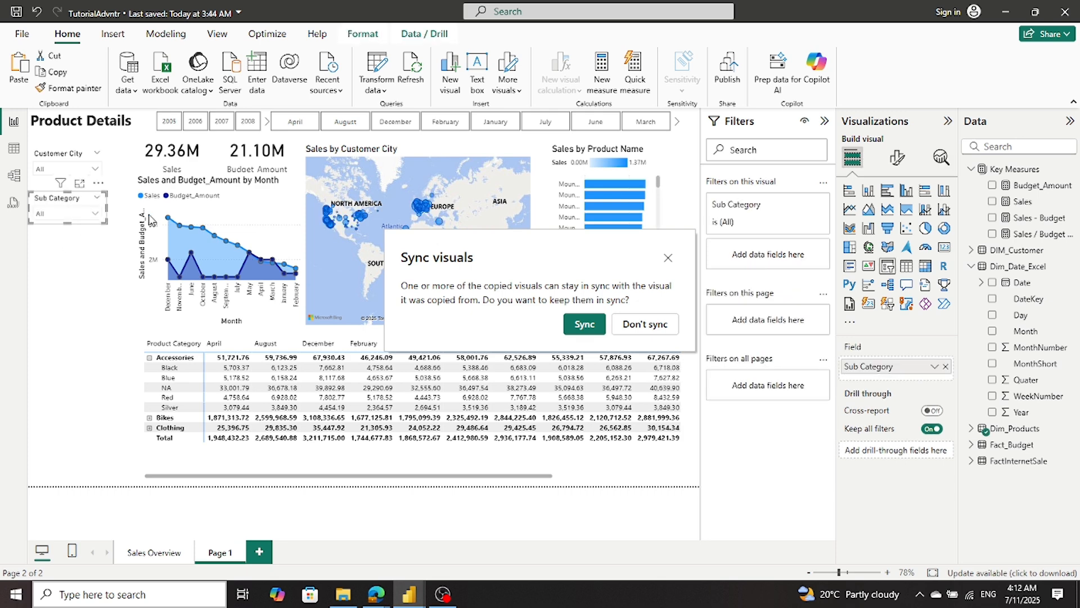
pyautogui.click(658, 325)
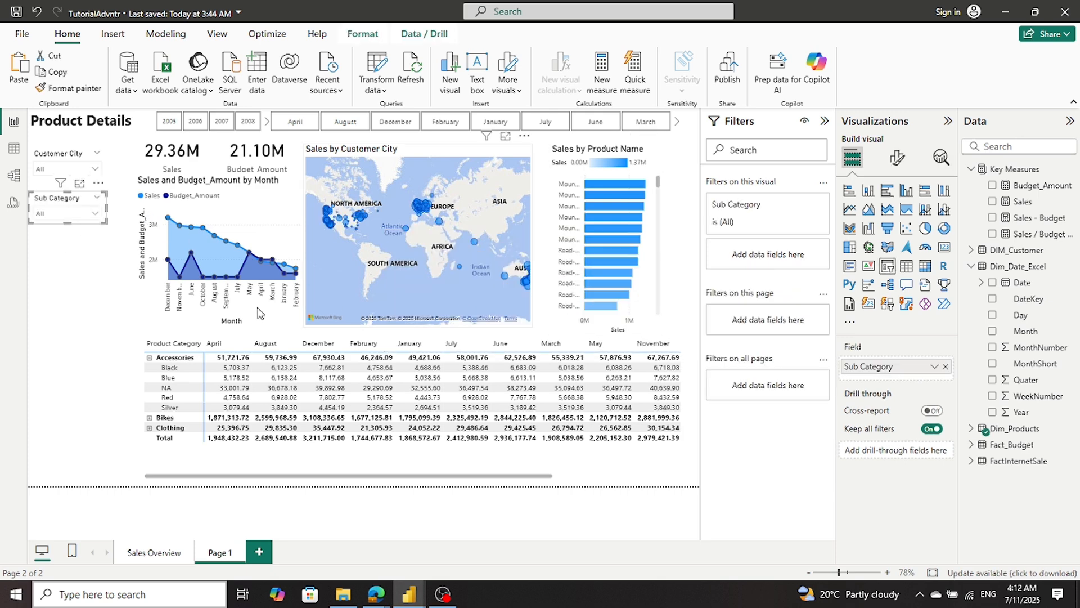
pyautogui.click(86, 287)
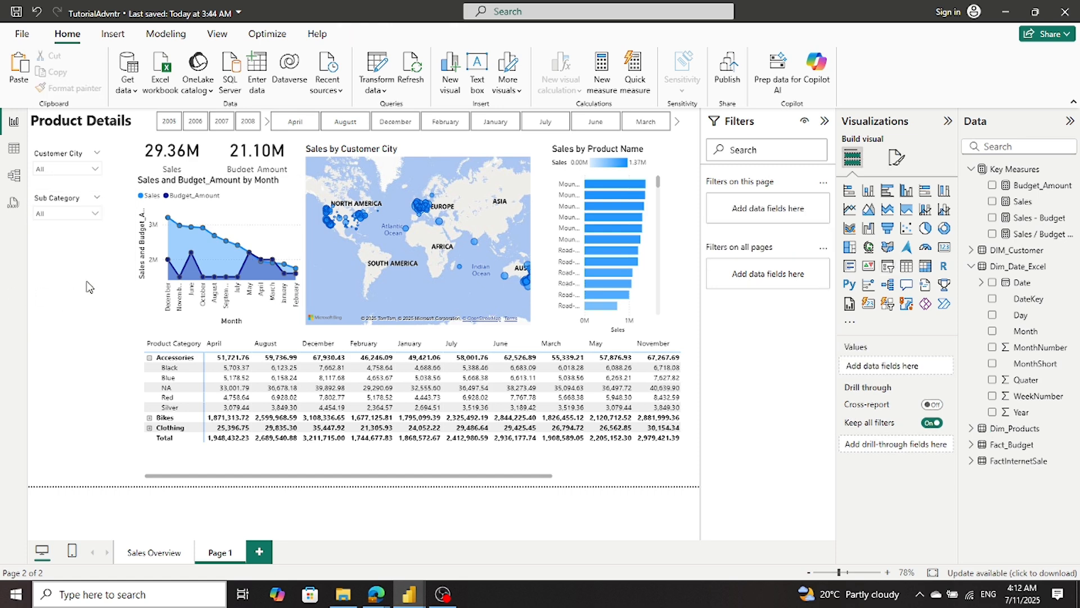
# - Copy the Product Category slicer from Sales Overview to Page 1 without syncing it
pyautogui.click(139, 554)
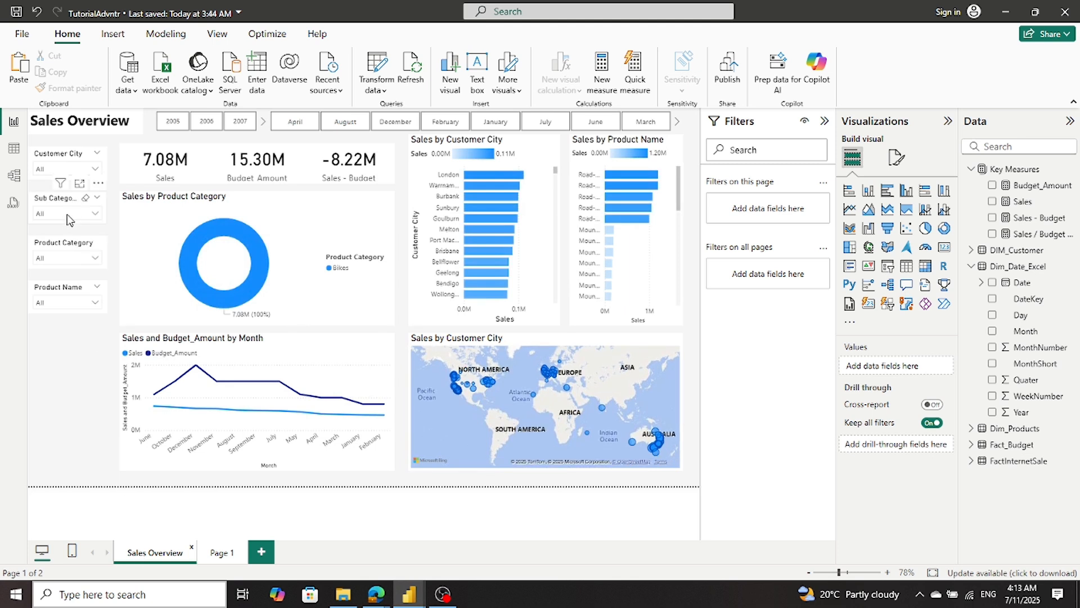
pyautogui.click(66, 243)
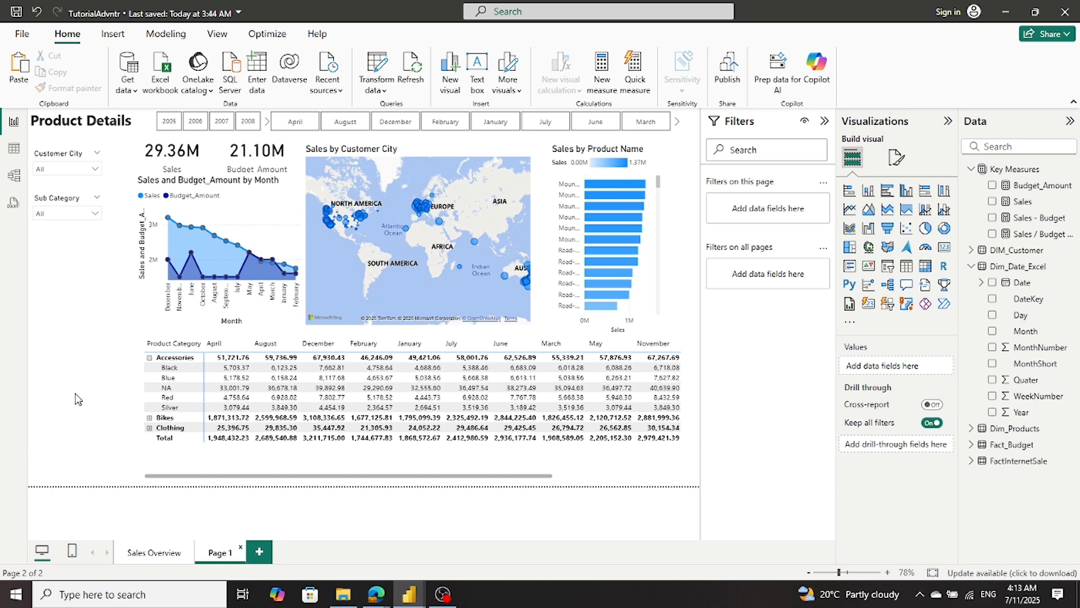
pyautogui.hotkey('ctrl', 'v')
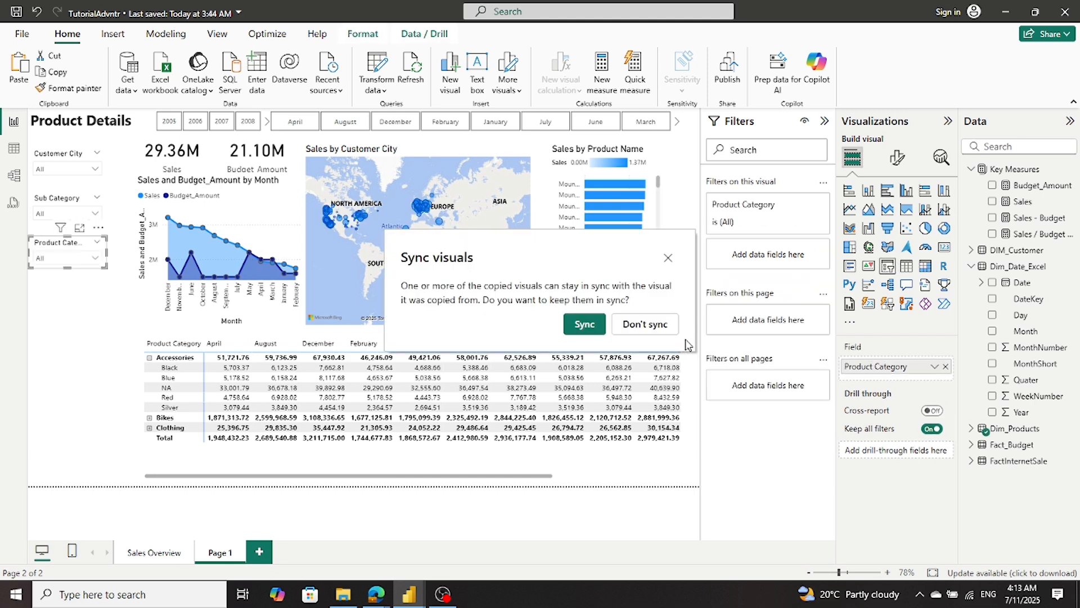
pyautogui.click(645, 324)
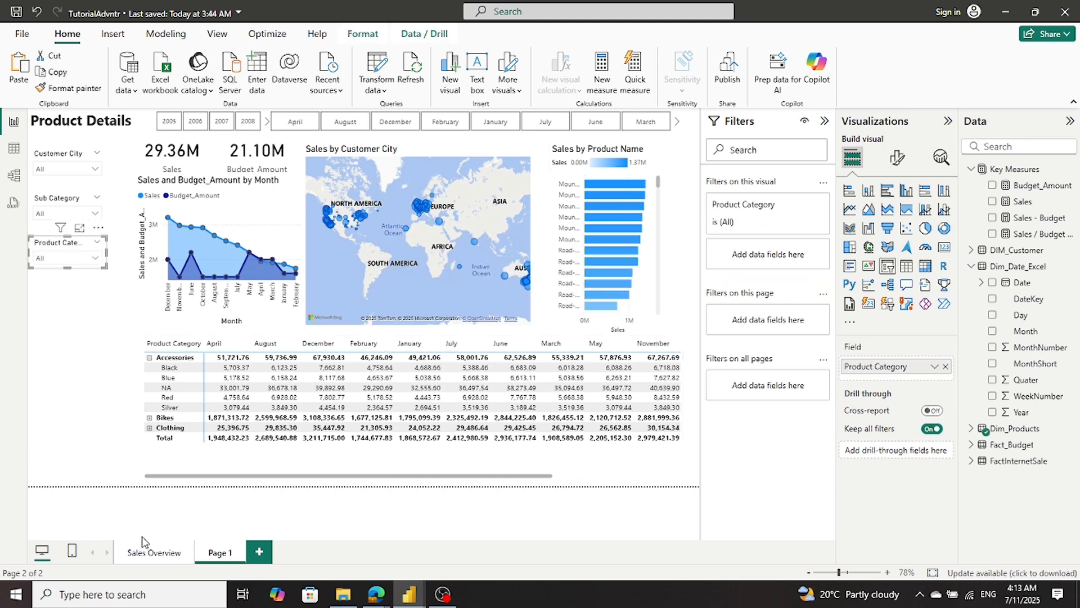
# - Copy the Product Name slicer from Sales Overview to Page 1 without syncing it
pyautogui.click(142, 556)
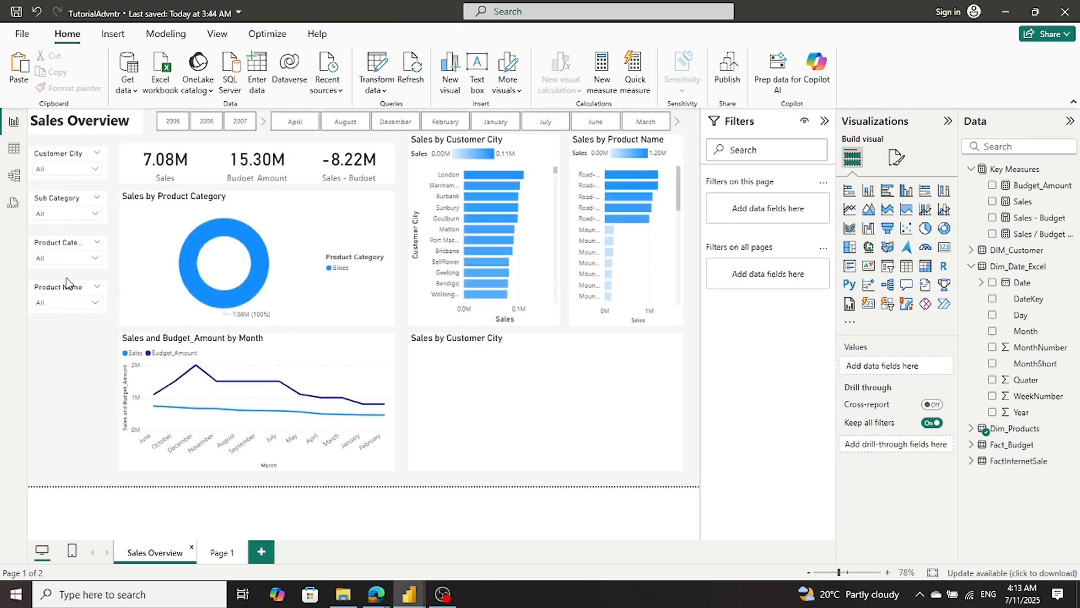
pyautogui.click(64, 288)
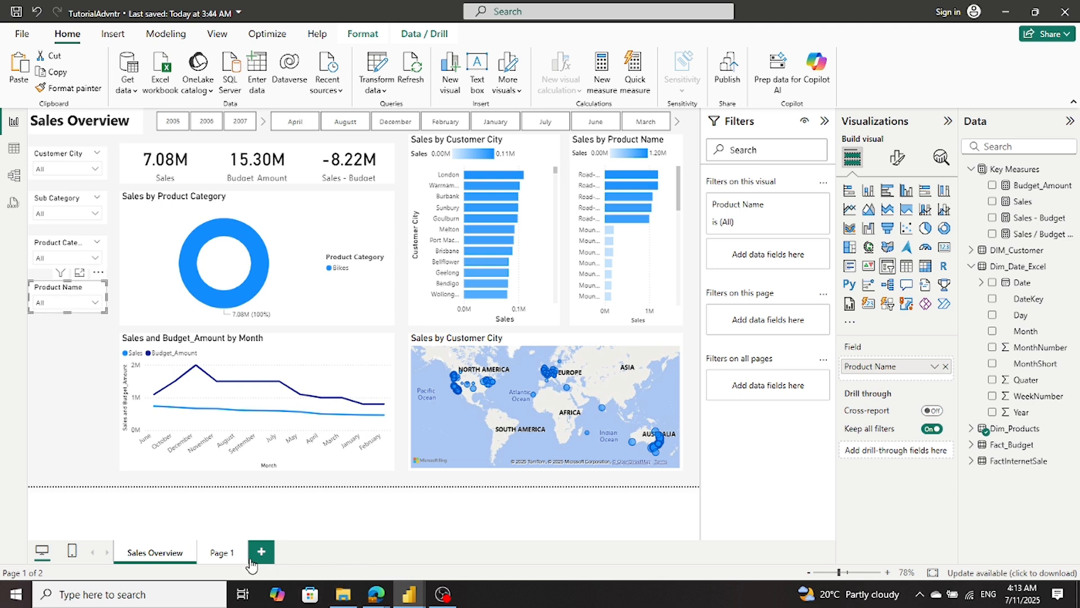
pyautogui.click(214, 555)
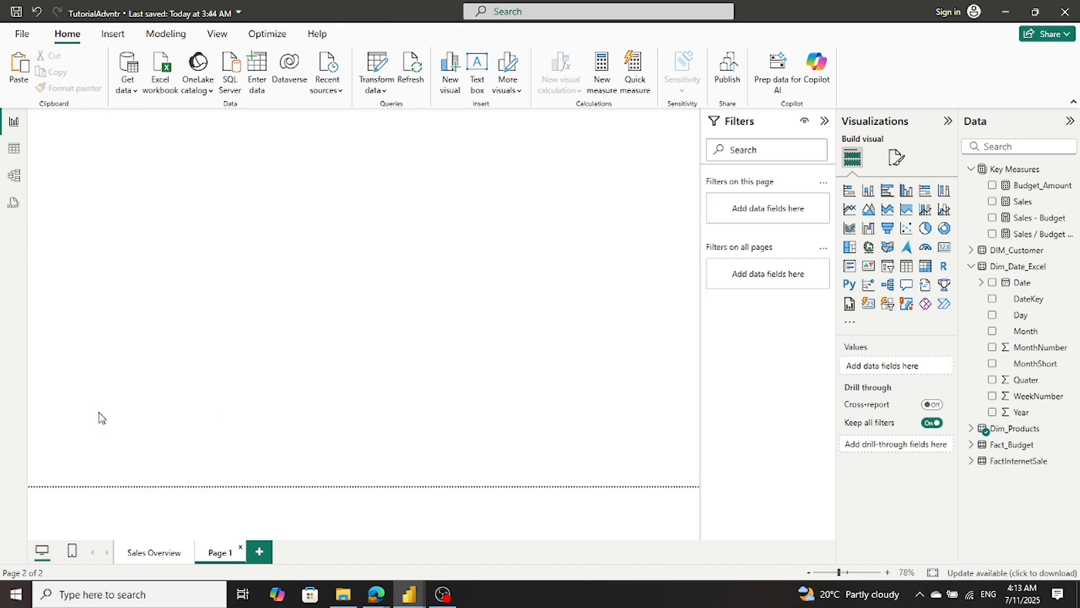
pyautogui.hotkey('ctrl', 'v')
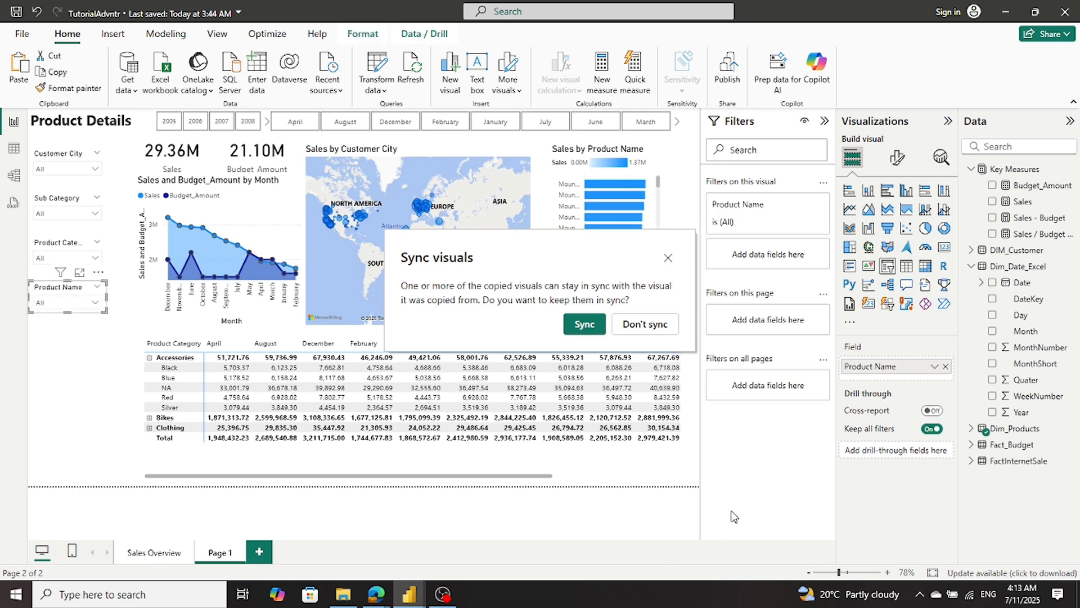
pyautogui.click(651, 324)
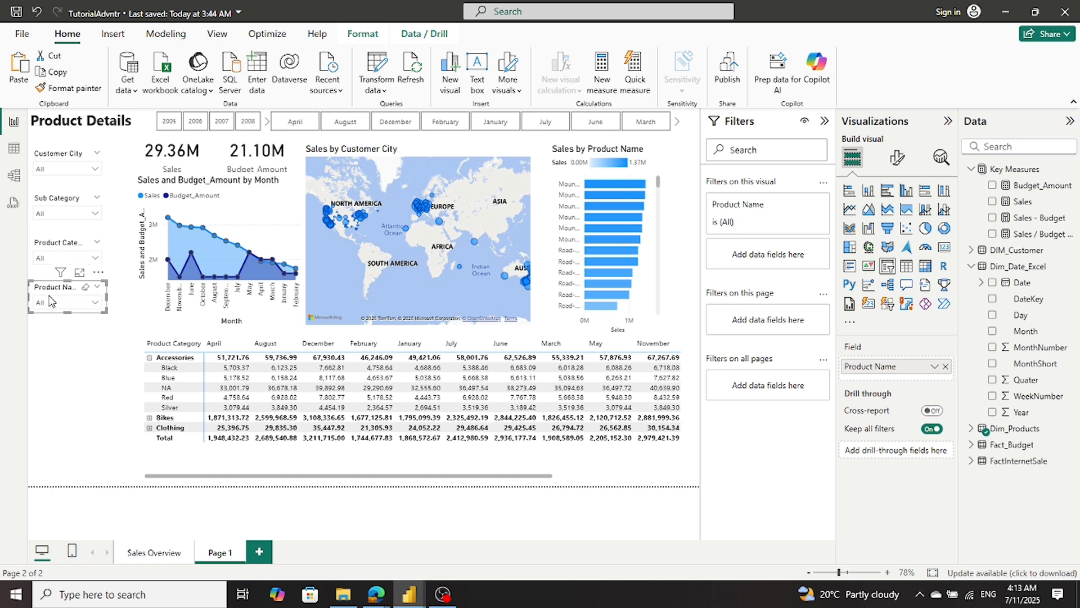
pyautogui.click(62, 334)
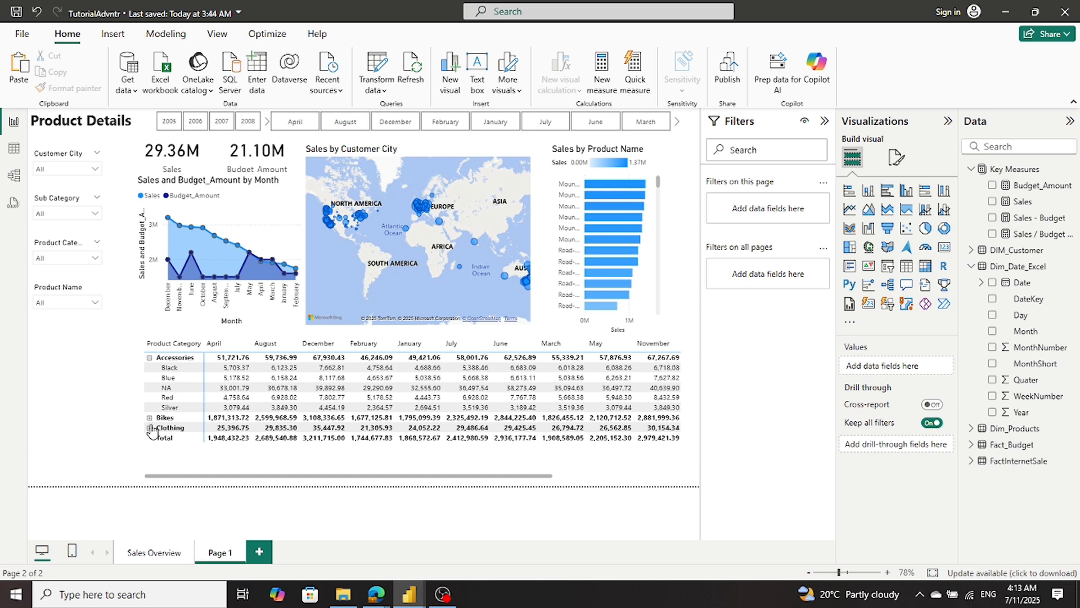
# - Rename the report page Page 1 as Product Details
pyautogui.doubleClick(211, 553)
pyautogui.write('Produc')
pyautogui.write('t')
pyautogui.write(' Deta')
pyautogui.write('ils')
pyautogui.click(82, 379)
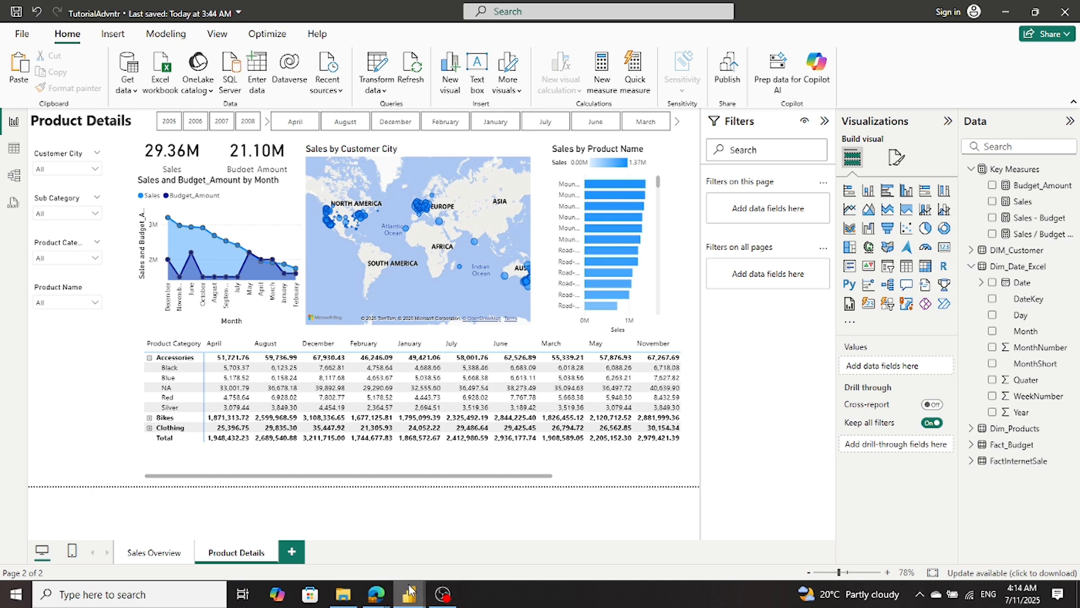
# - Compare the page with Sales_Report_01_sql and turn on data labels for TutorialAdvntr's Sales by Product Name bar chart
pyautogui.moveTo(408, 589)
pyautogui.moveTo(414, 558)
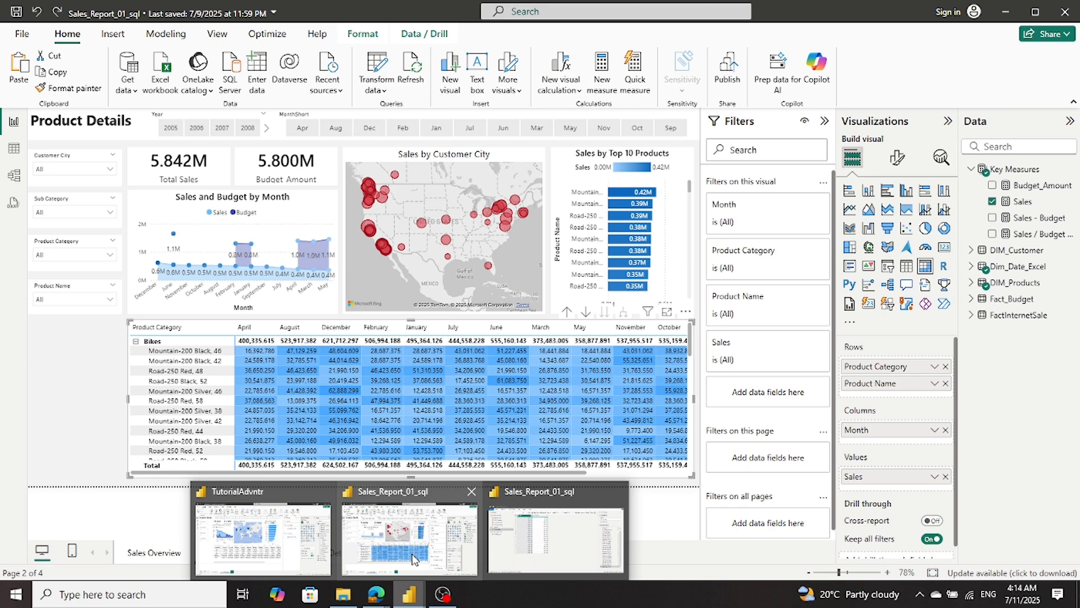
pyautogui.moveTo(287, 539)
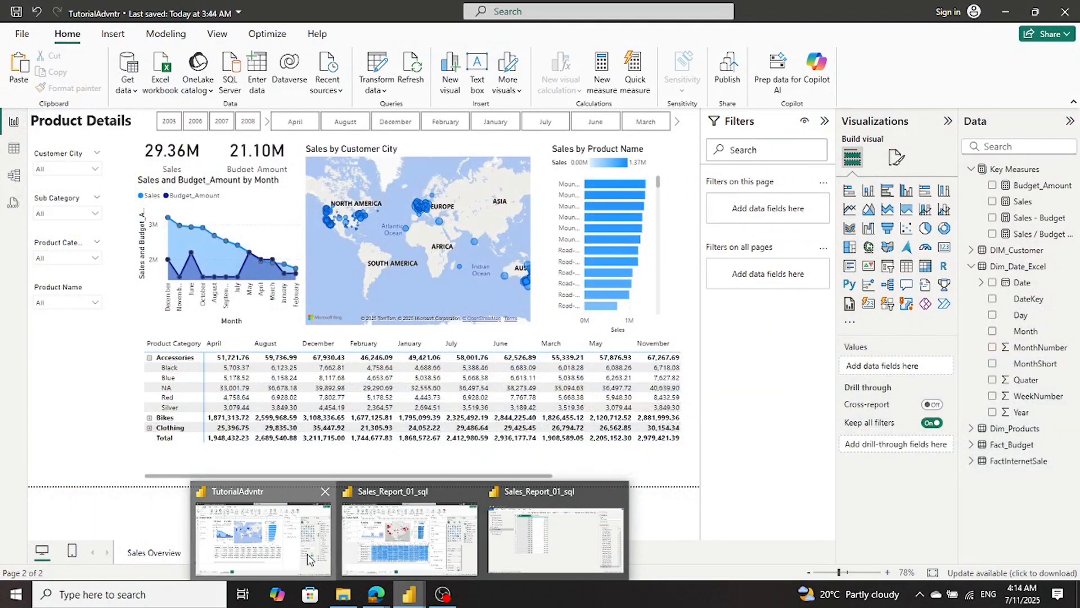
pyautogui.click(310, 560)
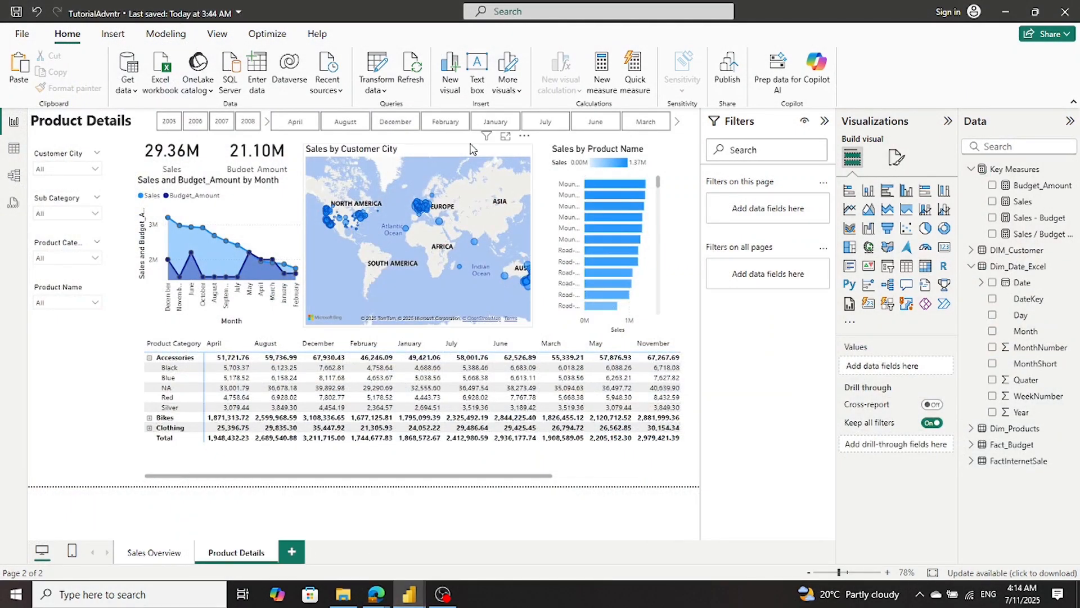
pyautogui.click(587, 178)
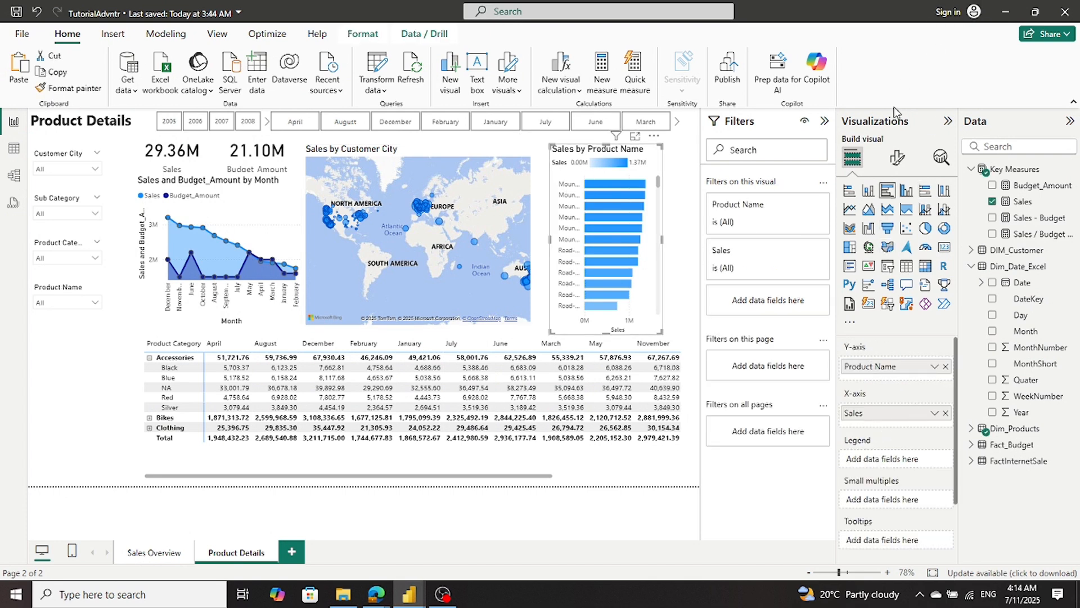
pyautogui.click(897, 157)
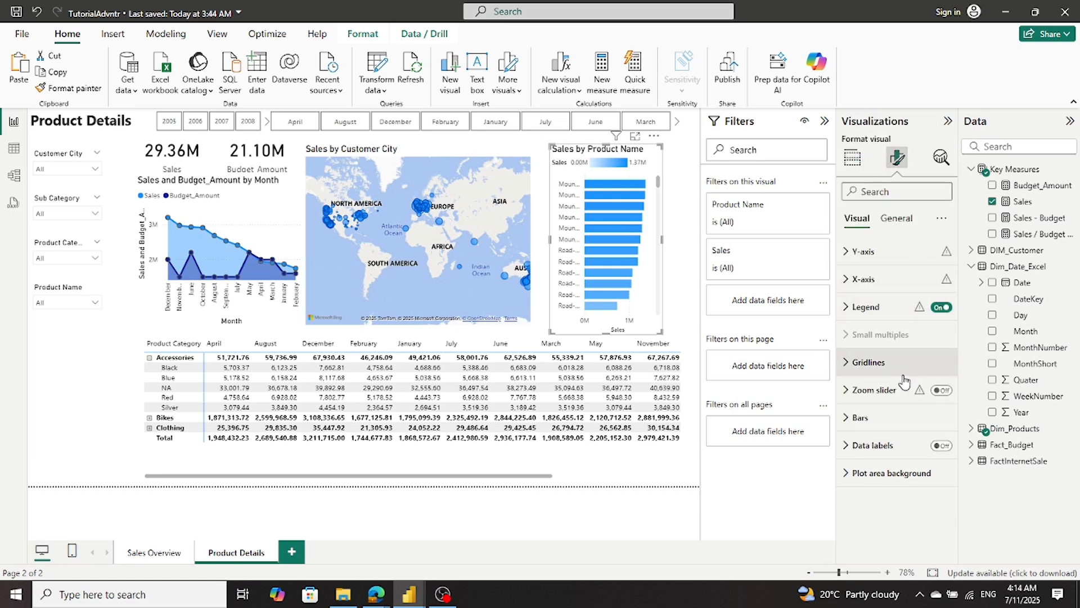
pyautogui.click(856, 418)
pyautogui.scroll(-3, 861, 422)
pyautogui.scroll(-2, 864, 422)
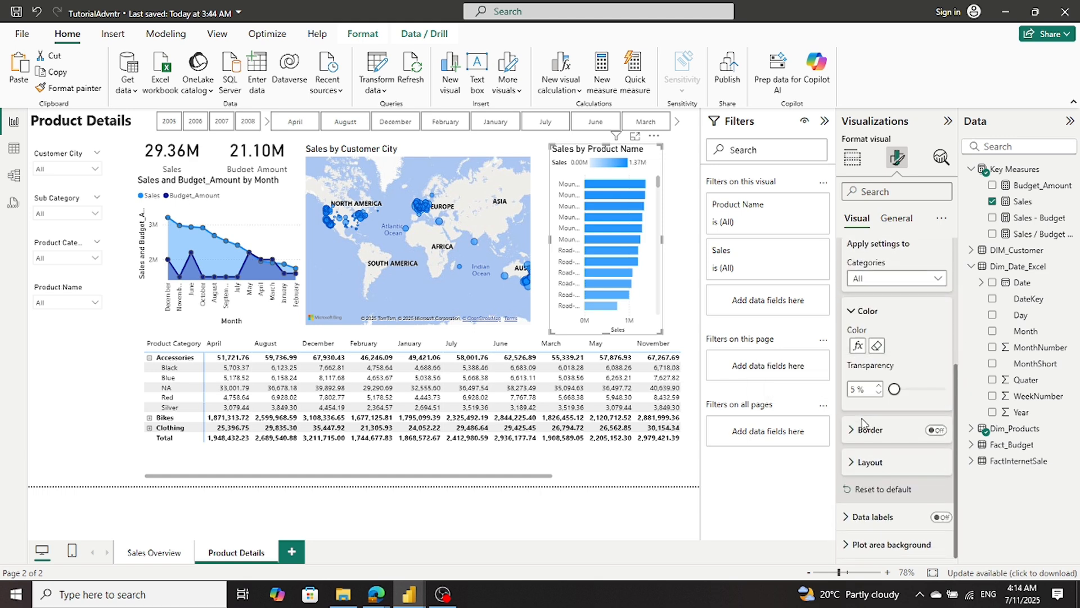
pyautogui.click(943, 517)
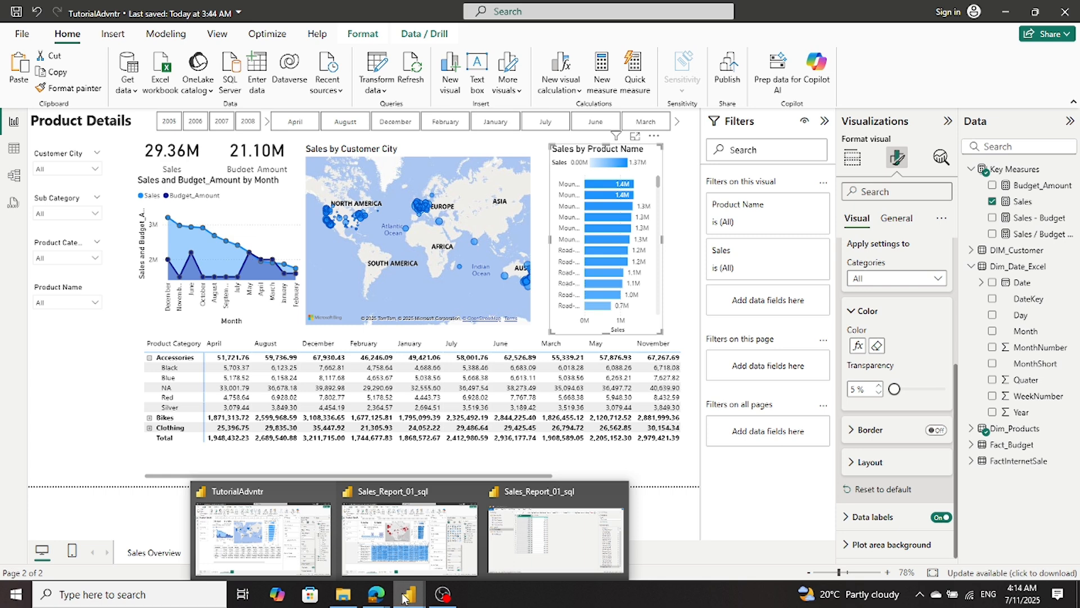
# - Check the Sales_Report_01_sql layout again and widen the Sales by Product Name chart to the page edge and toward the map
pyautogui.moveTo(412, 558)
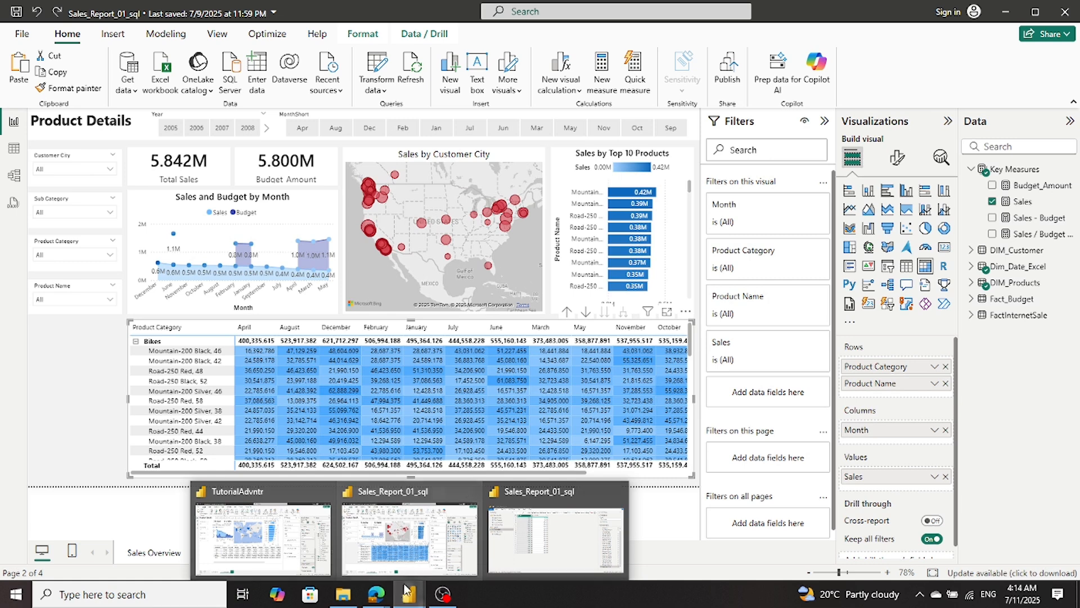
pyautogui.moveTo(278, 569)
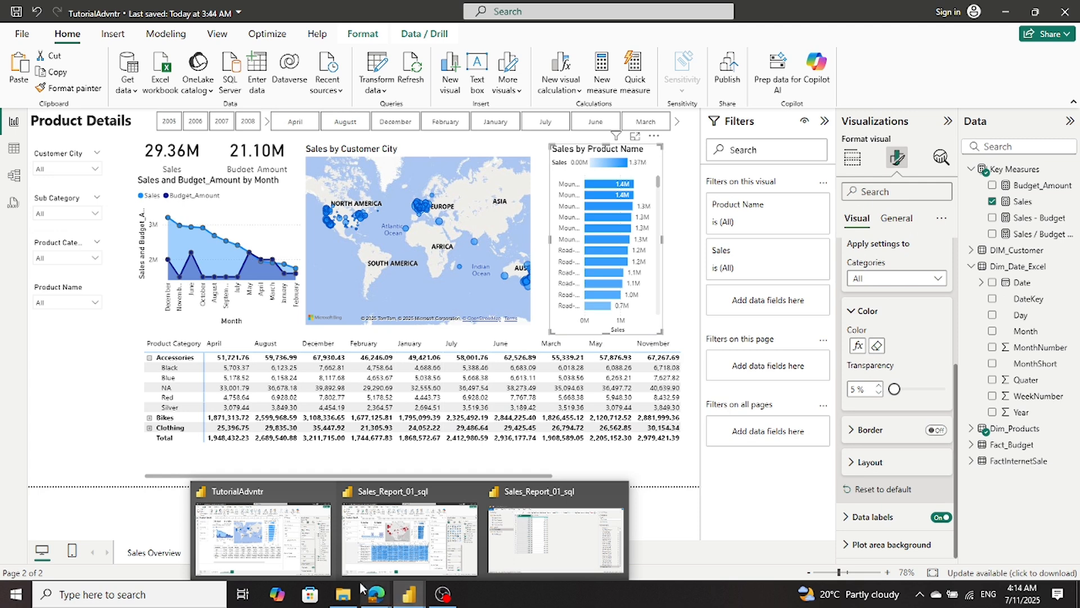
pyautogui.click(235, 543)
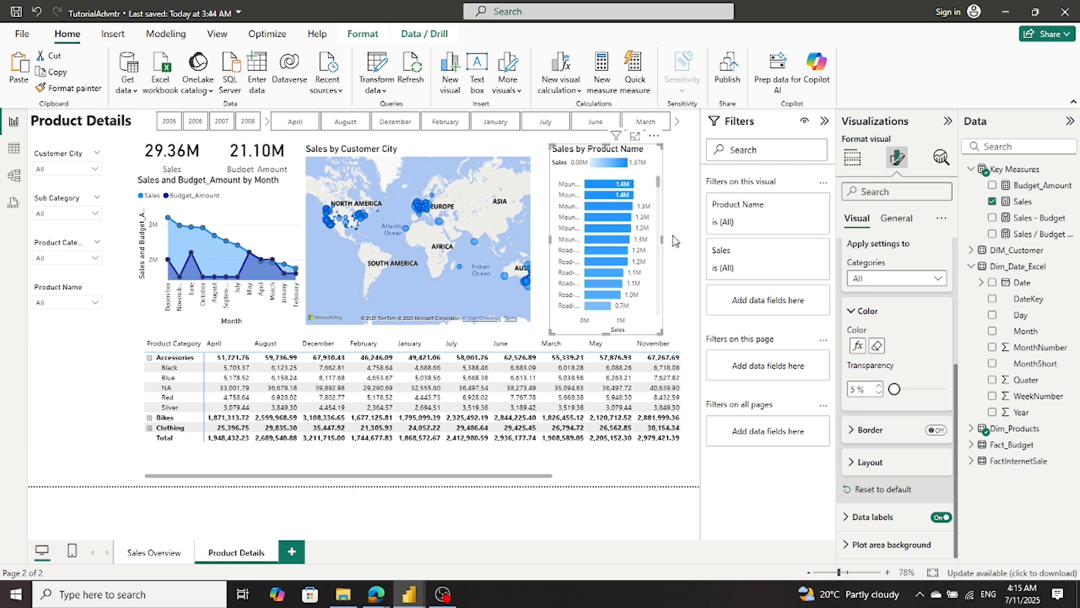
pyautogui.moveTo(661, 236); pyautogui.dragTo(700, 245)
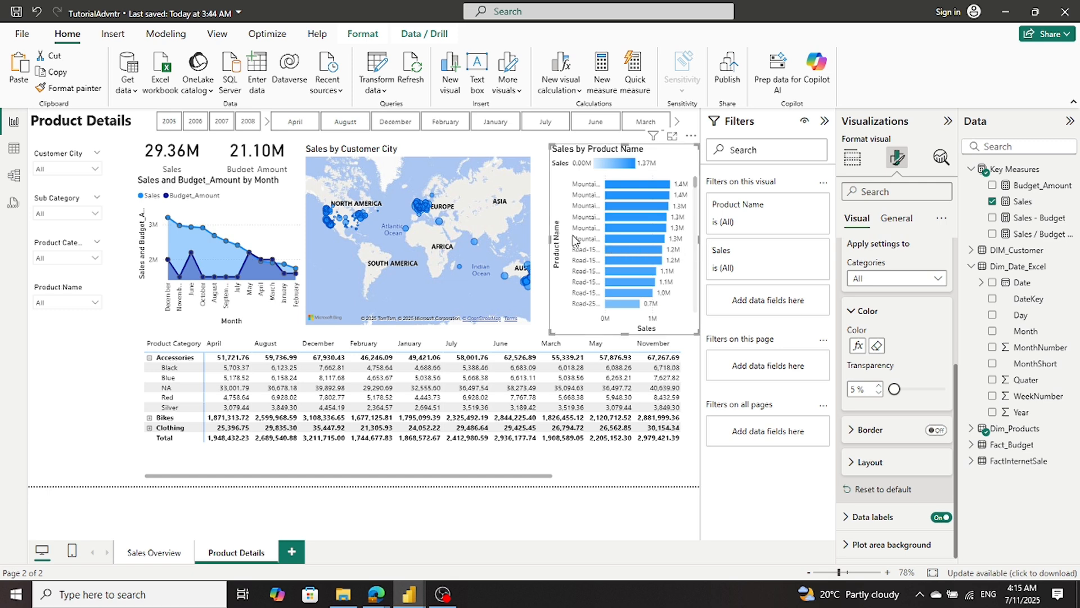
pyautogui.moveTo(547, 241); pyautogui.dragTo(534, 243)
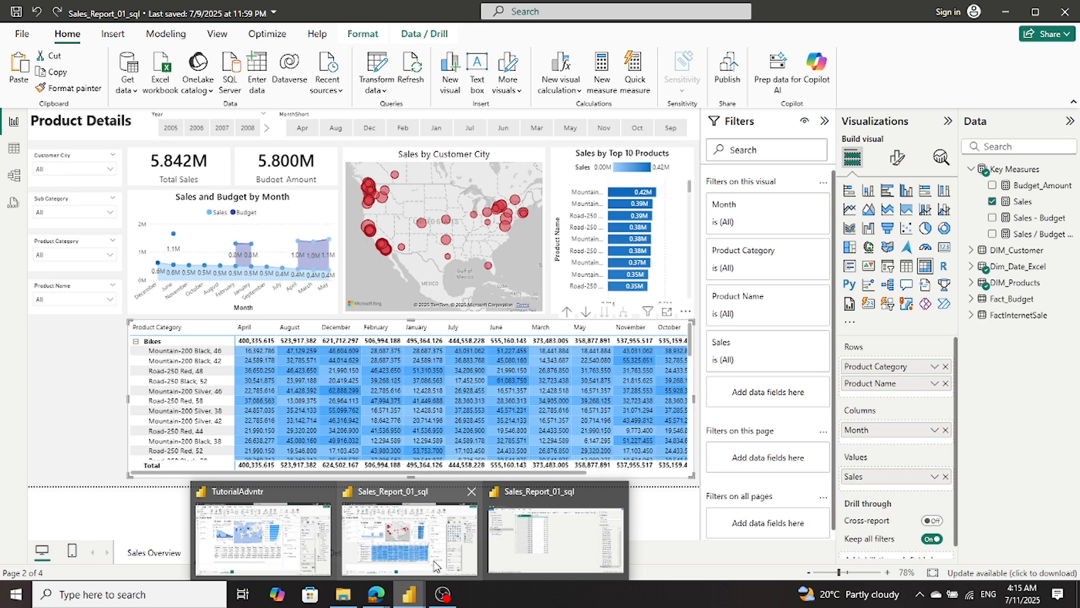
# - Switch to TutorialAdvntr, check the Bikes and Clothing breakdowns in the sales matrix, and leave every product category collapsed
pyautogui.moveTo(292, 546)
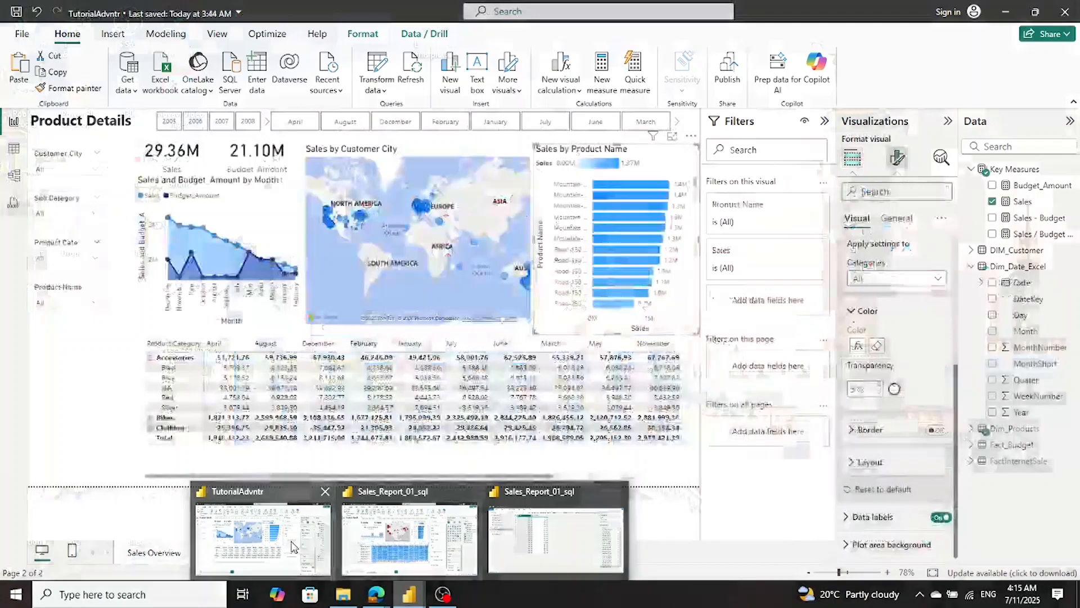
pyautogui.click(292, 545)
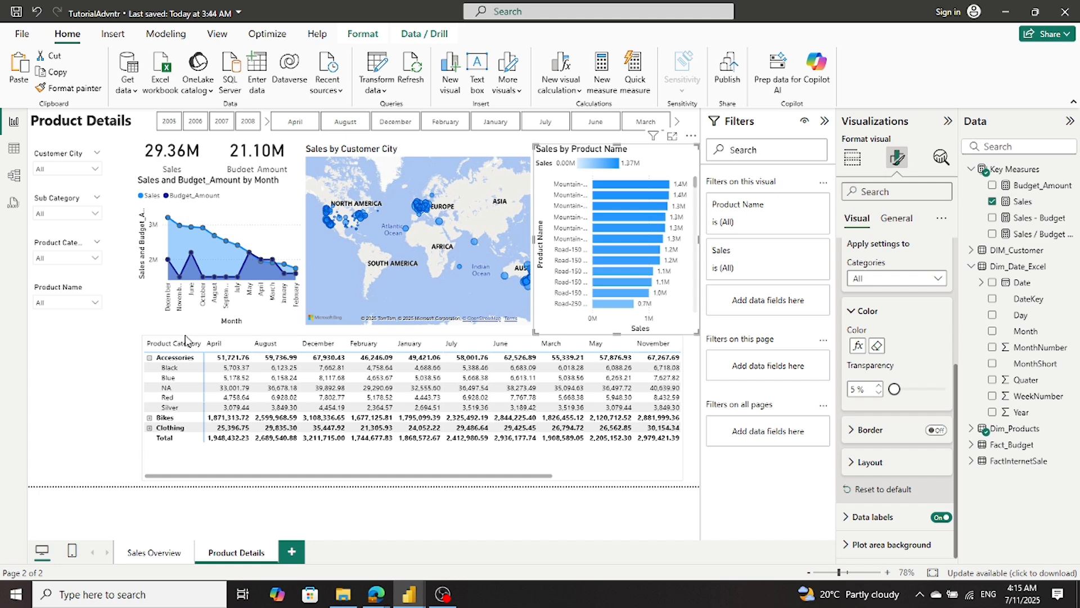
pyautogui.click(150, 358)
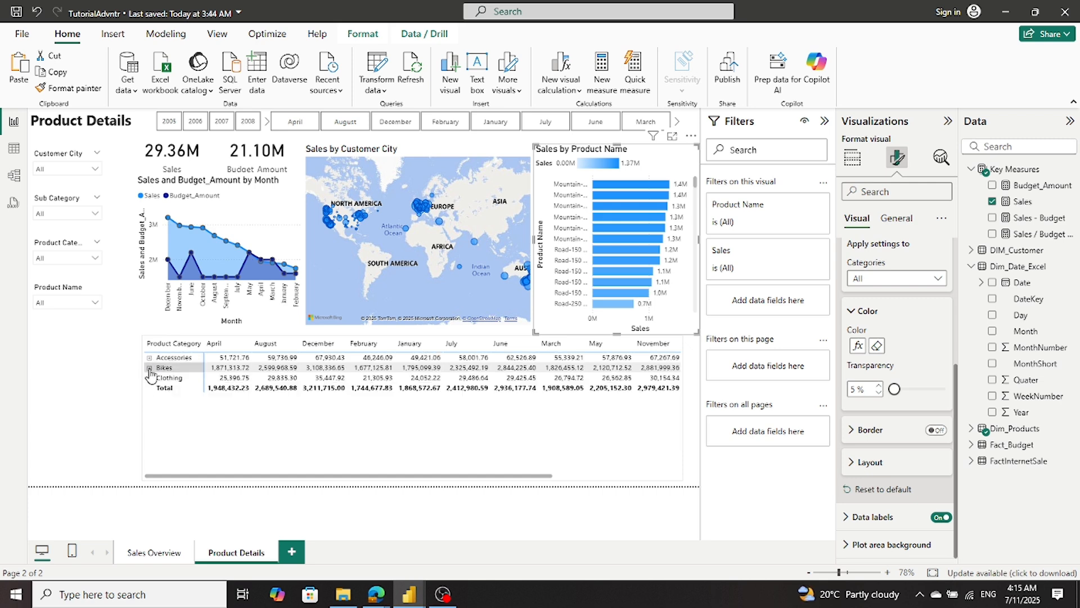
pyautogui.click(149, 367)
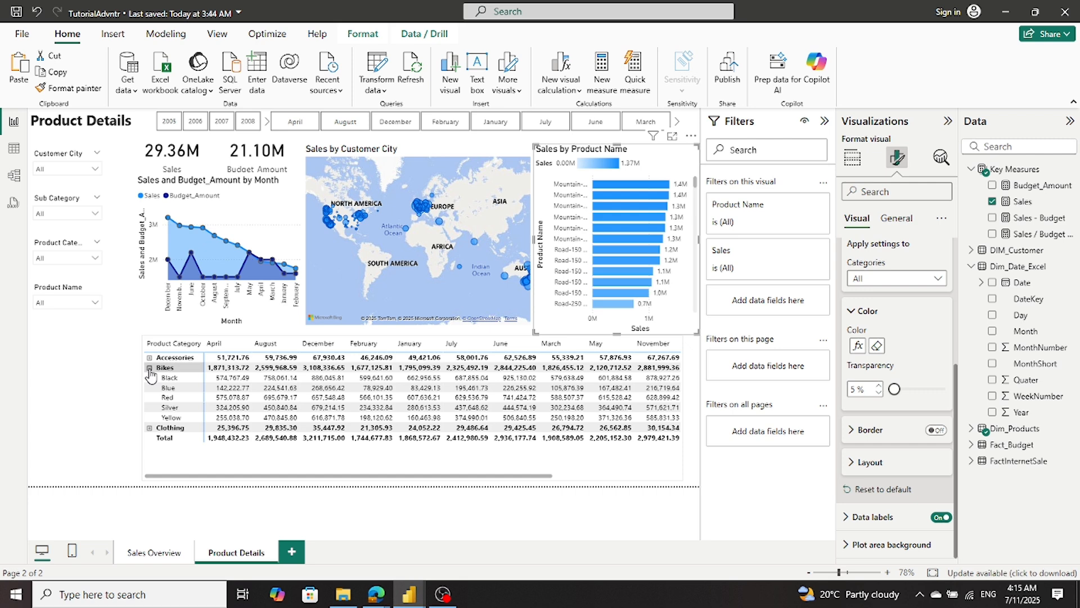
pyautogui.click(150, 368)
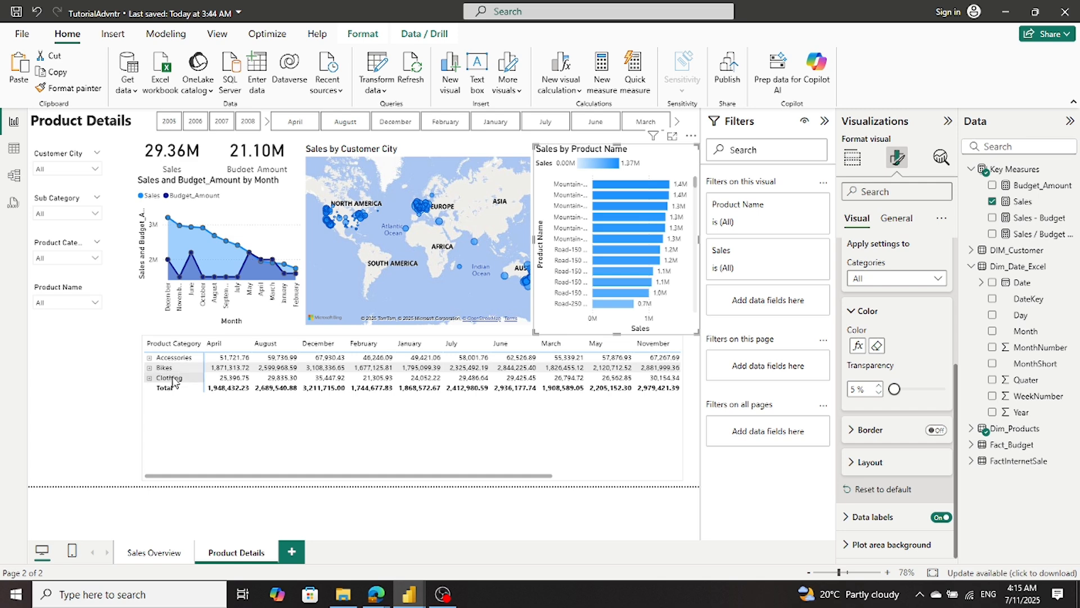
pyautogui.click(150, 377)
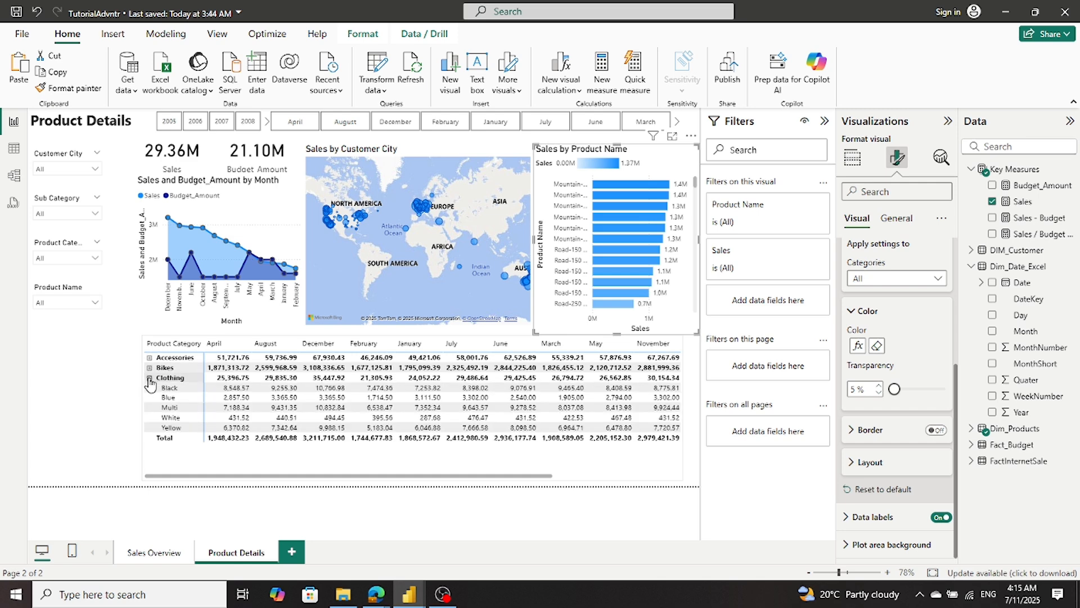
pyautogui.click(150, 377)
pyautogui.click(149, 368)
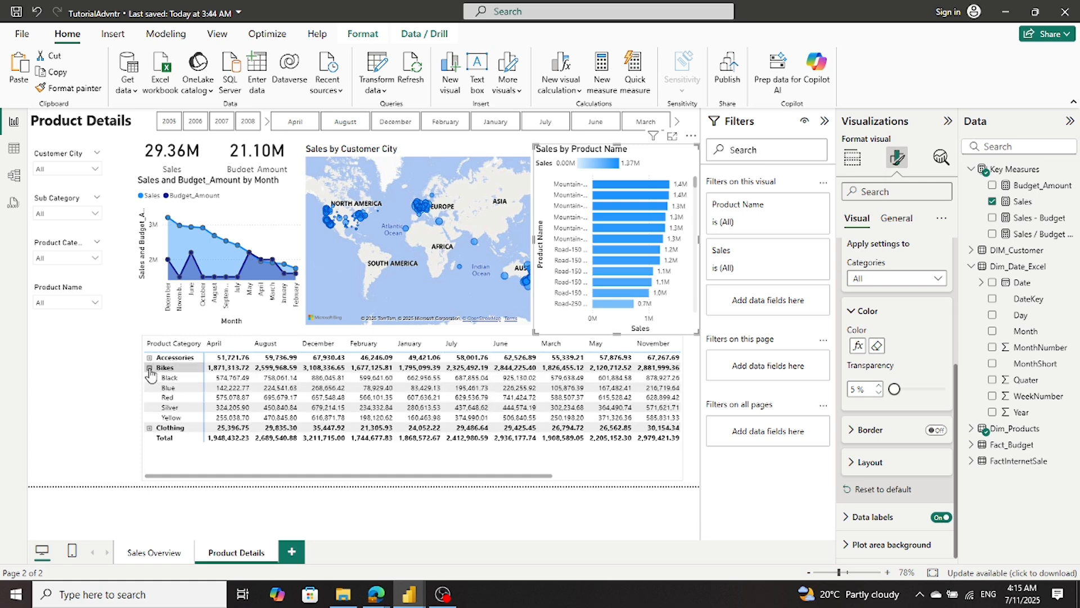
pyautogui.click(150, 368)
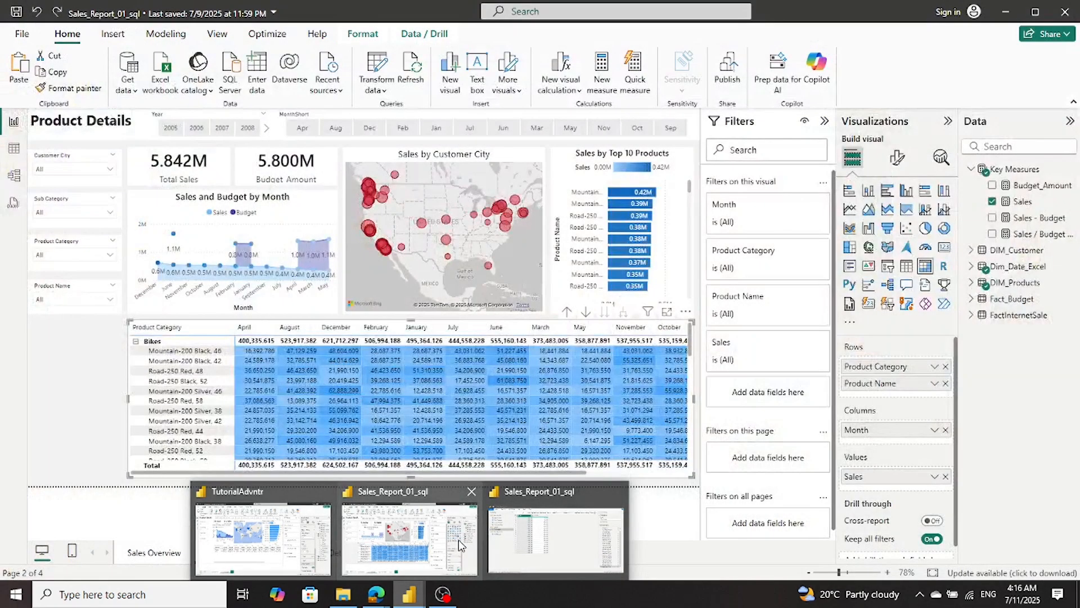
# - Switch to Sales_Report_01_sql and delete the Sales and Budget Amount Ratio visual from the Customer Details page
pyautogui.click(458, 539)
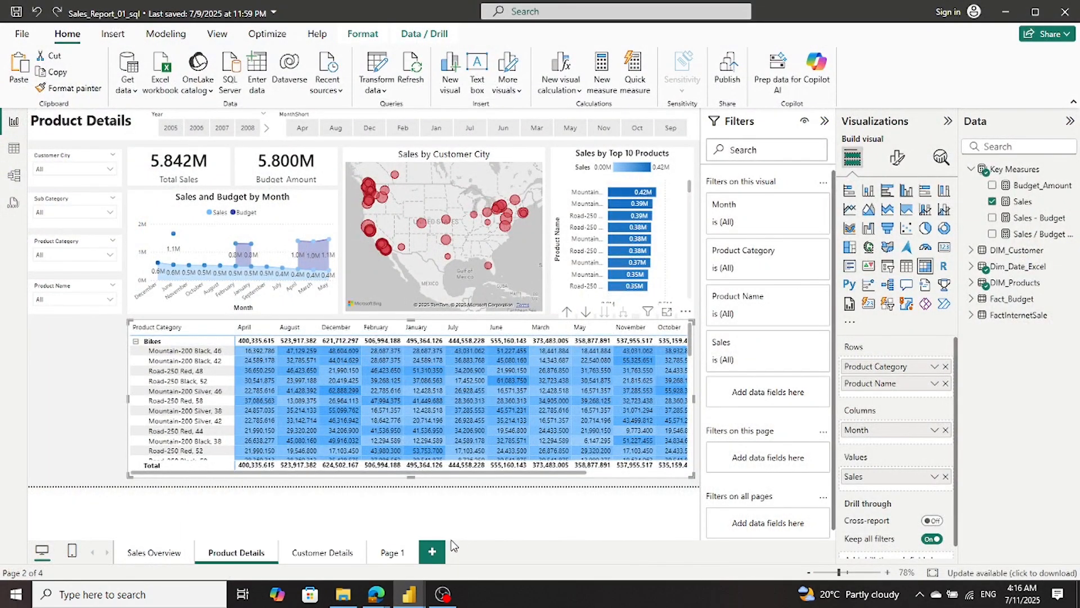
pyautogui.click(336, 554)
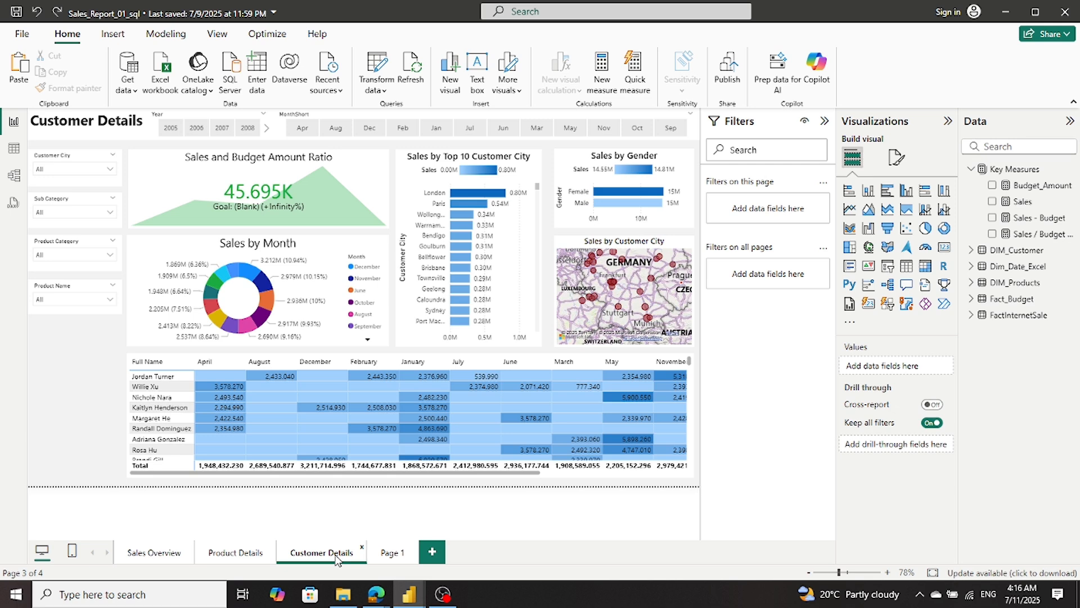
pyautogui.click(273, 178)
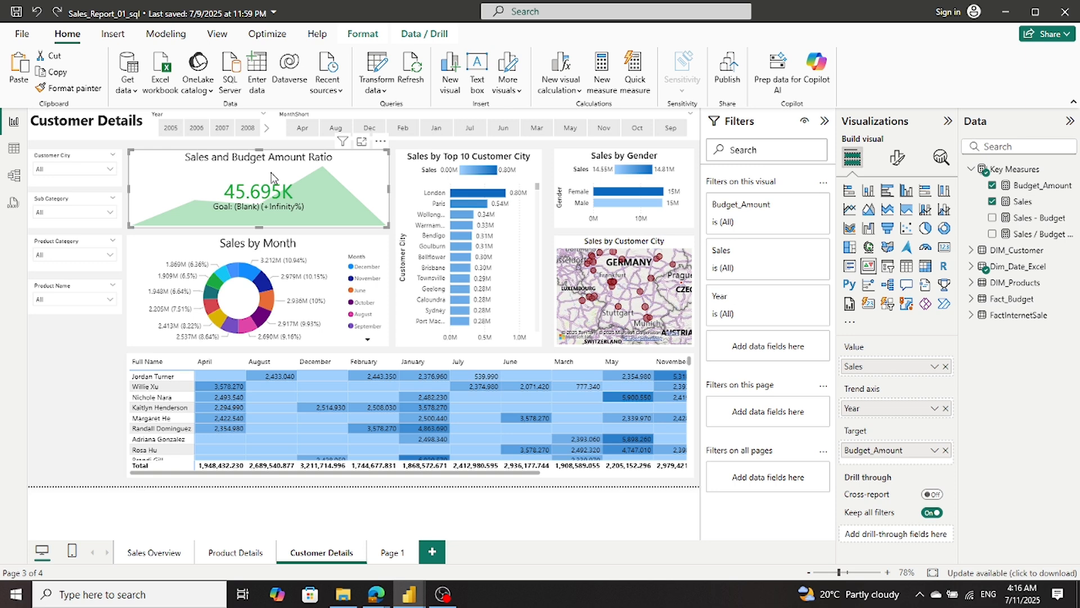
pyautogui.press('Delete')
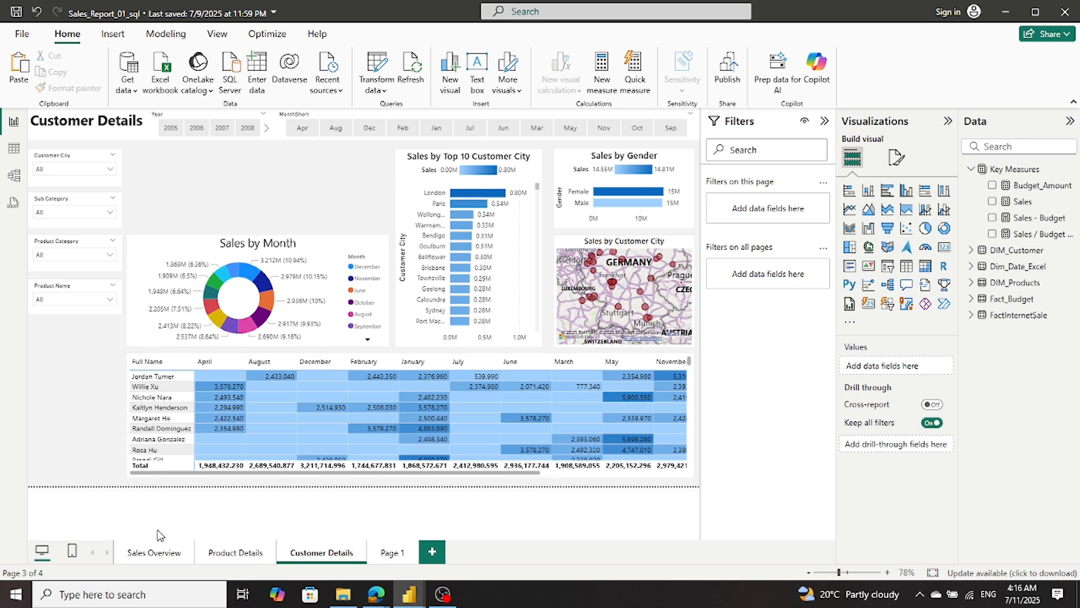
# - Copy the Total Sales card from Sales Overview to the Customer Details page
pyautogui.click(155, 554)
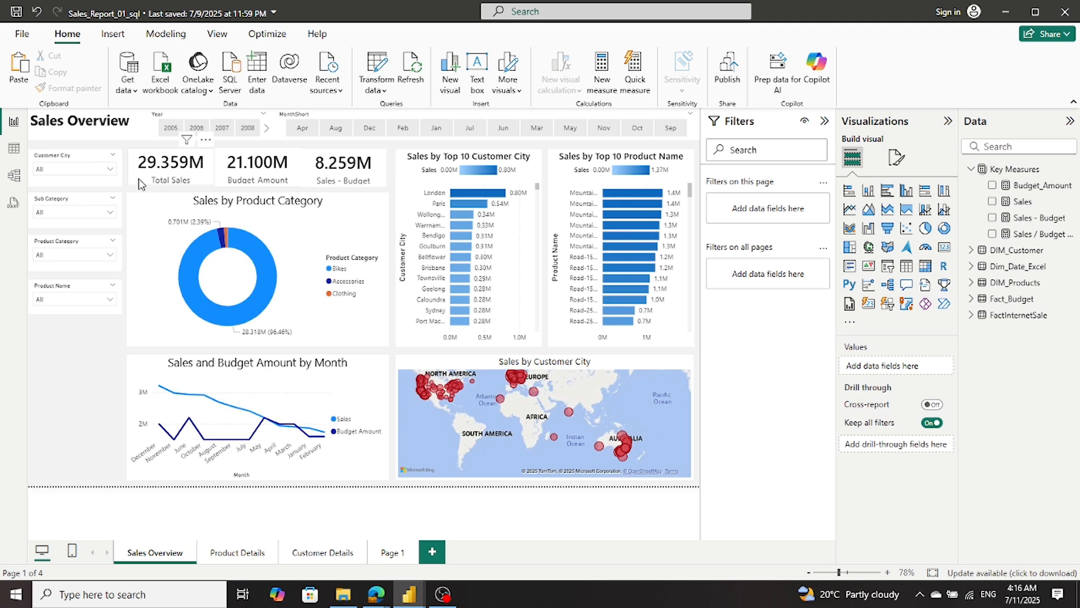
pyautogui.click(141, 184)
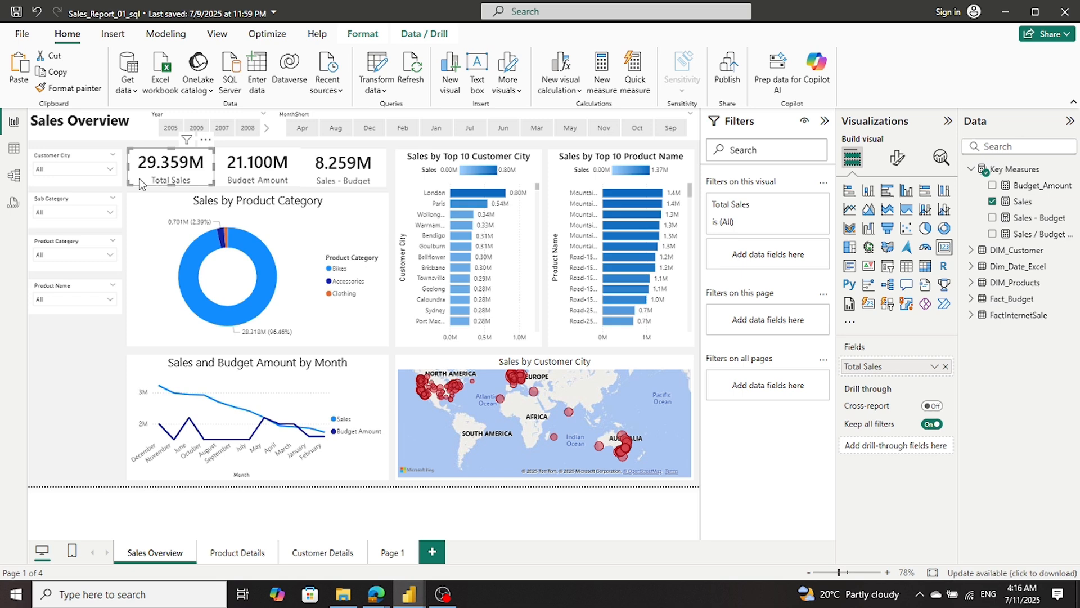
pyautogui.click(323, 554)
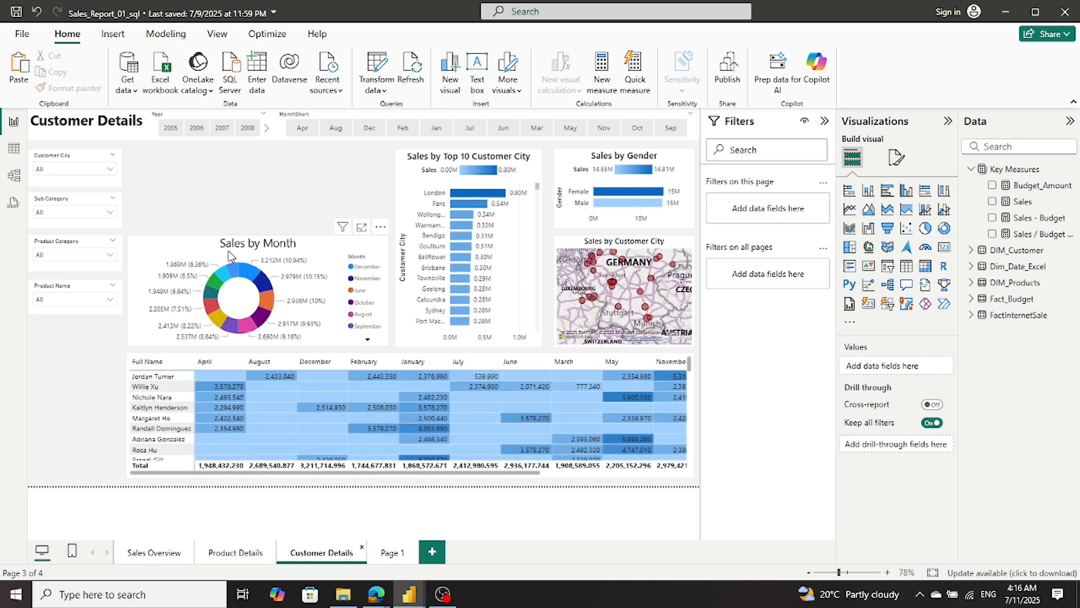
pyautogui.hotkey('ctrl', 'v')
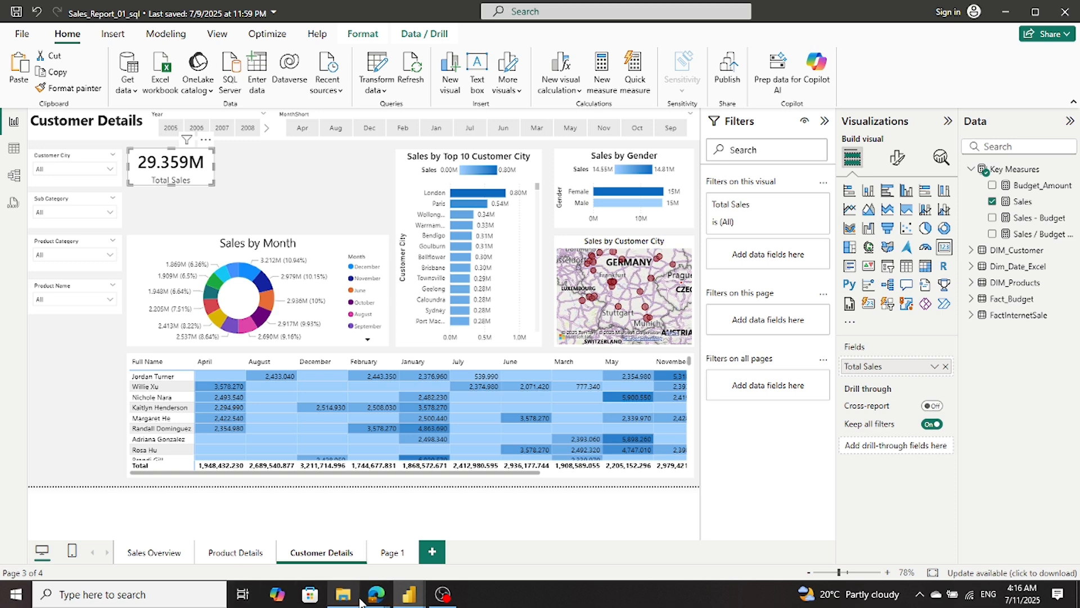
# - Look at the Sales Overview page in TutorialAdvntr and return to Sales_Report_01_sql
pyautogui.moveTo(360, 601)
pyautogui.moveTo(409, 596)
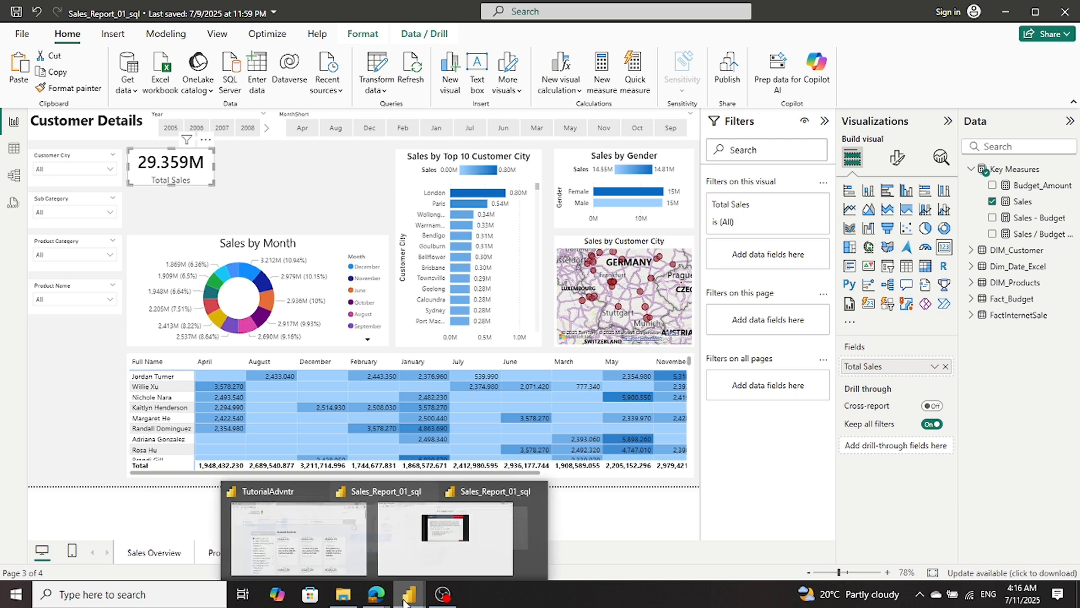
pyautogui.click(287, 557)
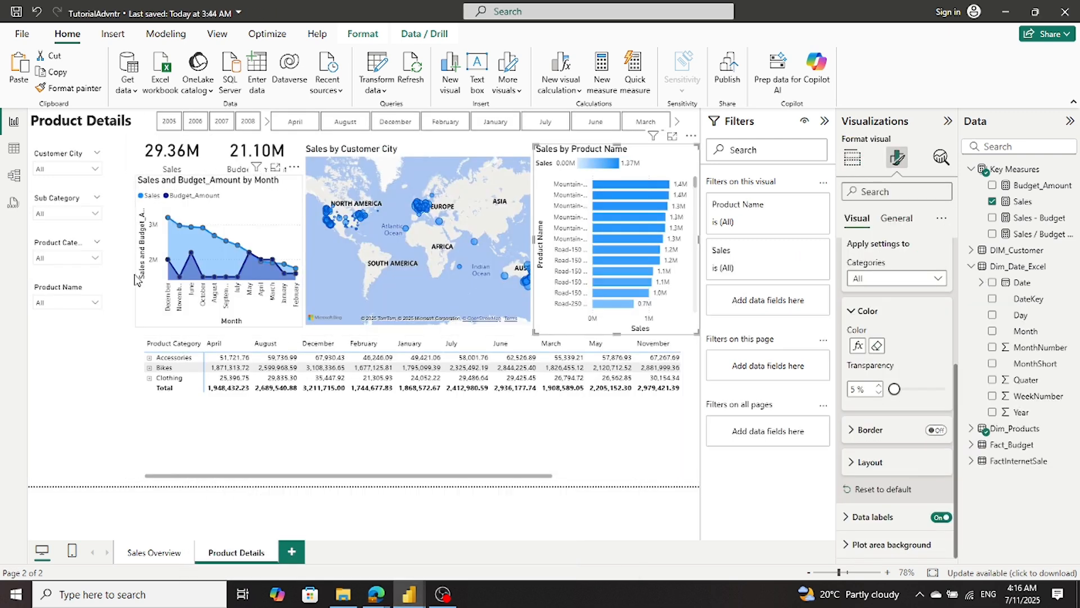
pyautogui.click(156, 557)
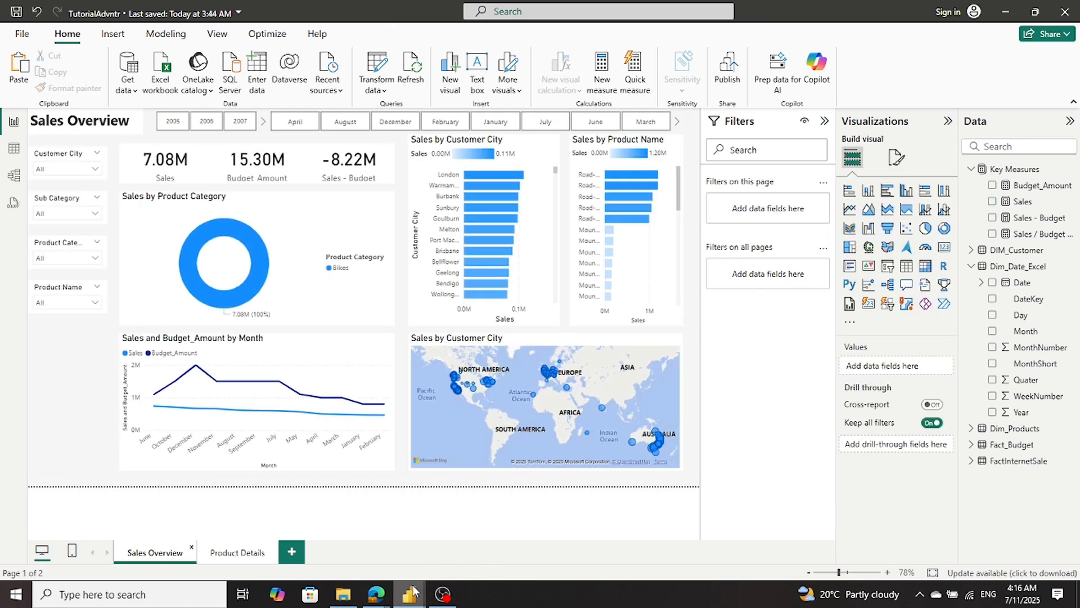
pyautogui.moveTo(414, 590)
pyautogui.click(411, 563)
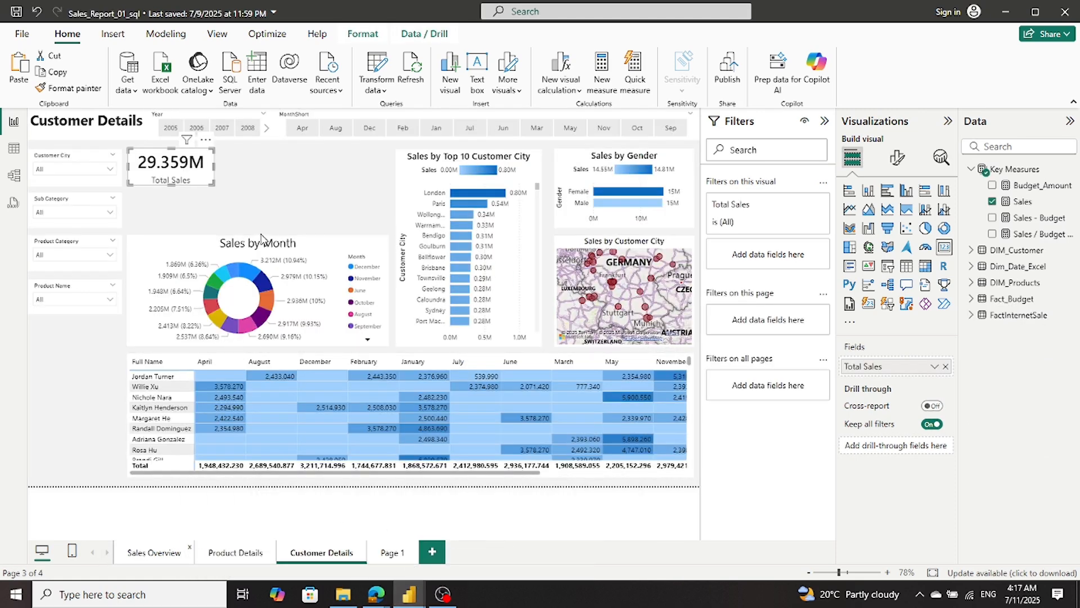
# - Copy the Budget Amount card from Sales Overview to Customer Details, beside the Total Sales card
pyautogui.click(248, 181)
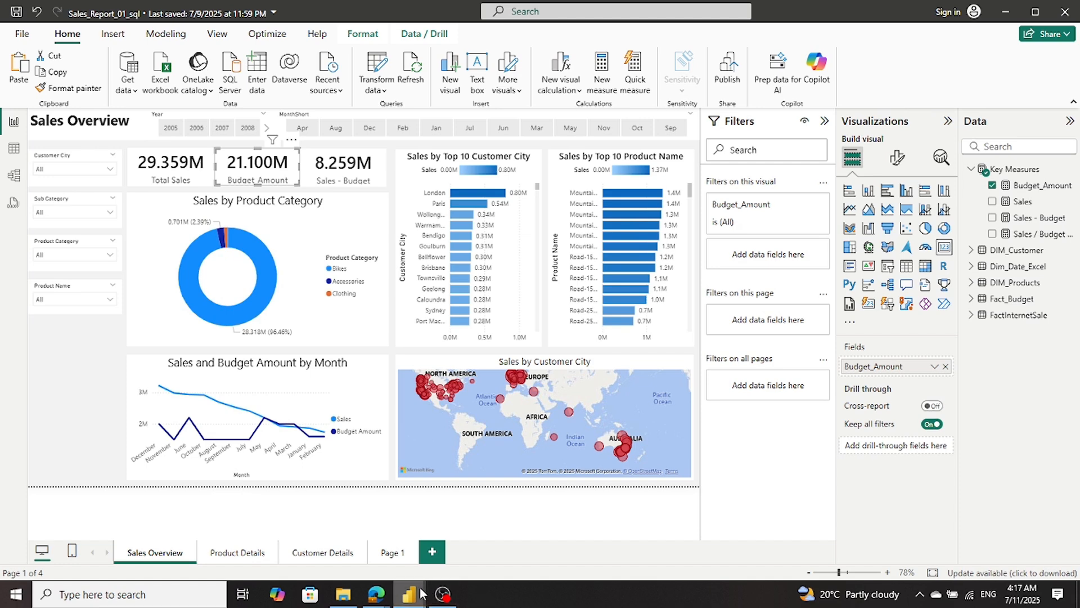
pyautogui.moveTo(422, 594)
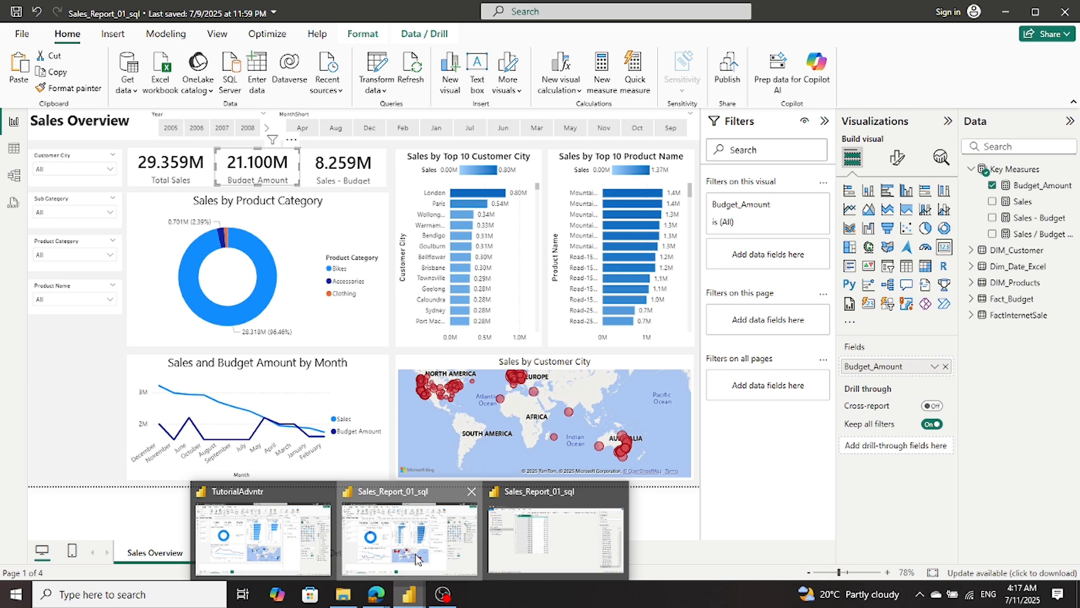
pyautogui.click(417, 559)
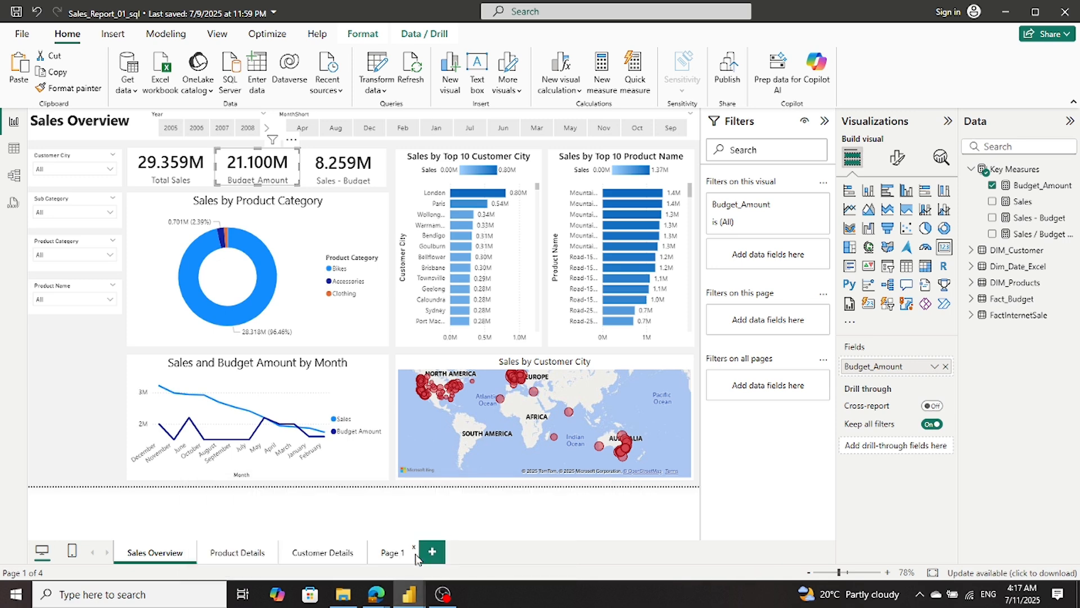
pyautogui.click(331, 556)
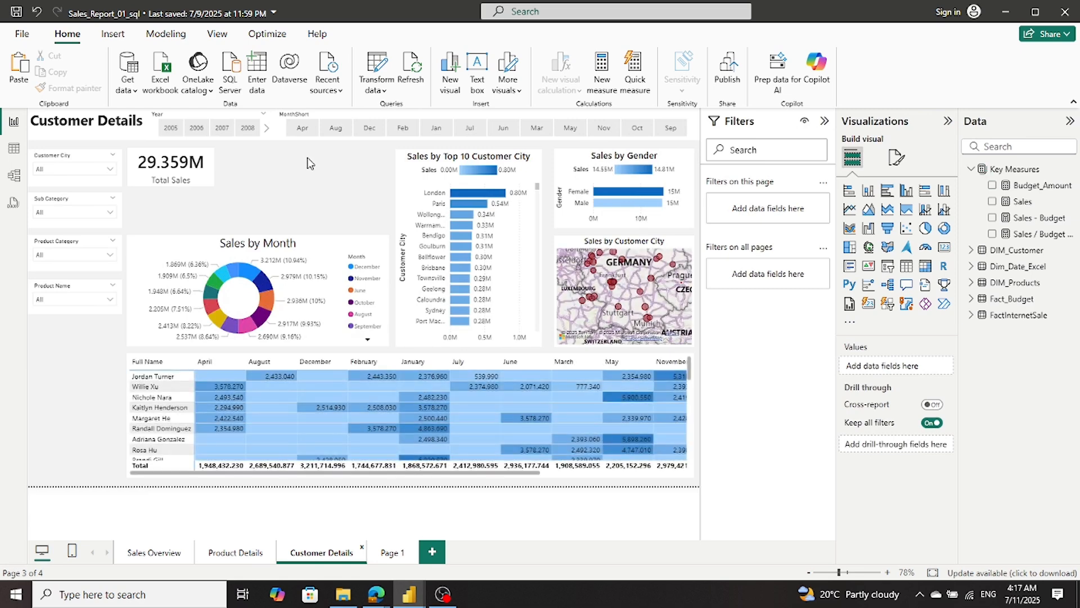
pyautogui.hotkey('ctrl', 'v')
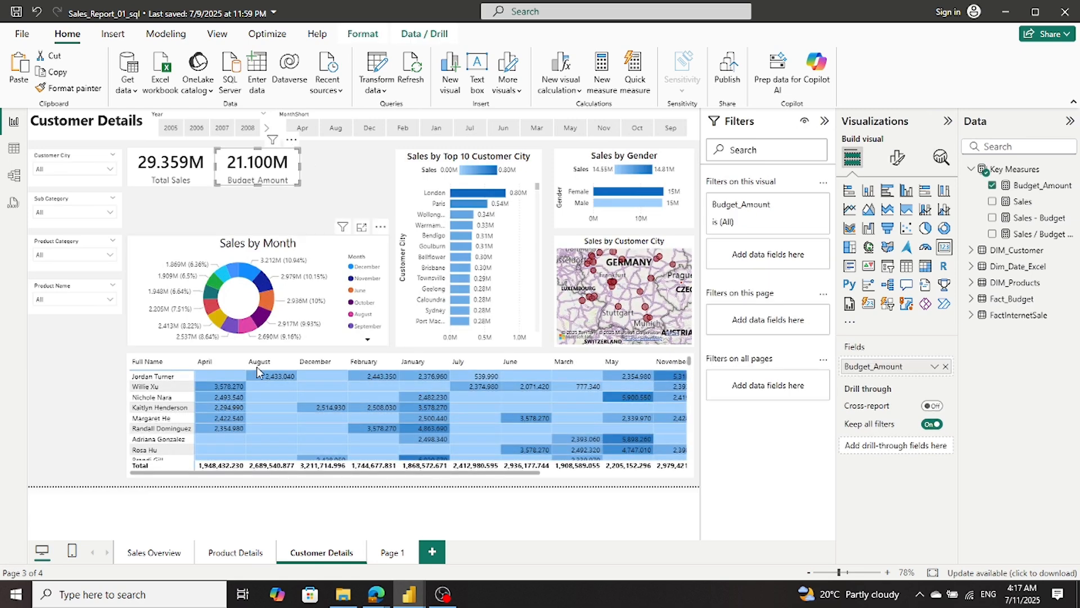
# - Copy the Sales - Budget card from Sales Overview to Customer Details to complete the row of cards
pyautogui.moveTo(410, 592)
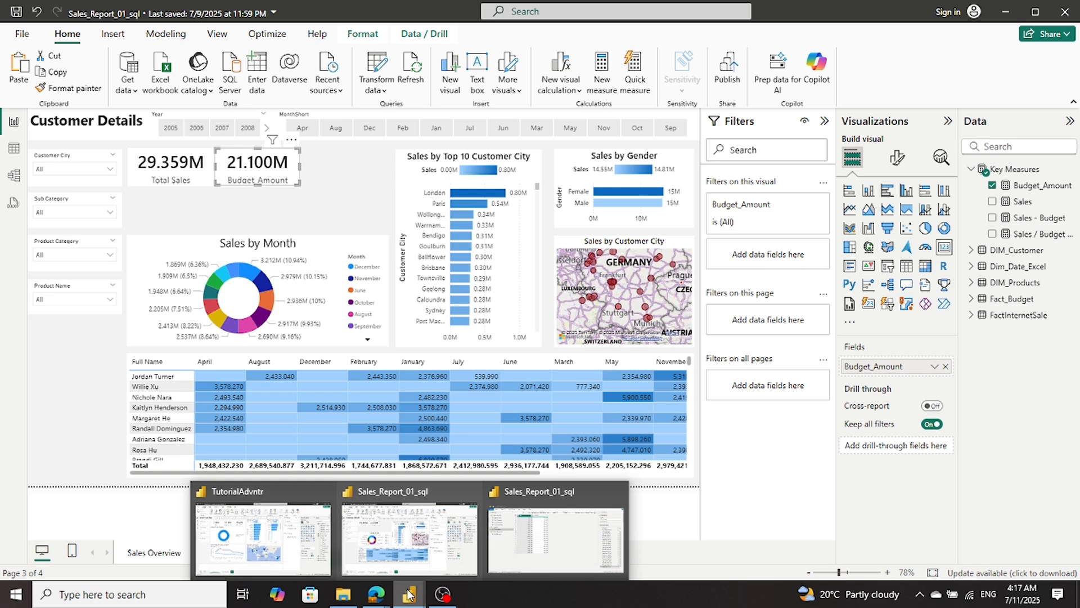
pyautogui.click(355, 561)
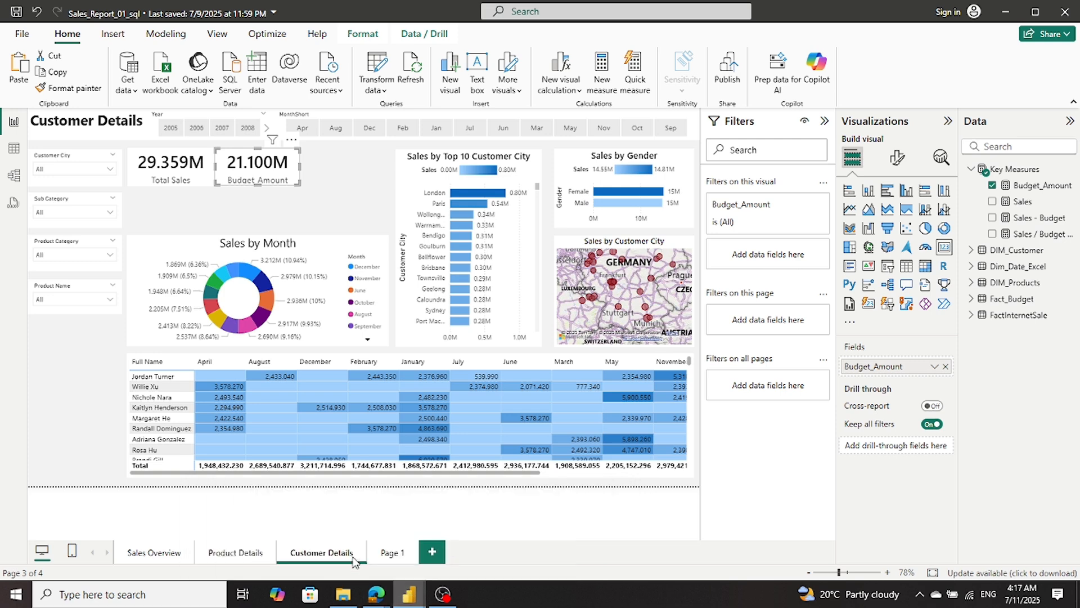
pyautogui.click(161, 551)
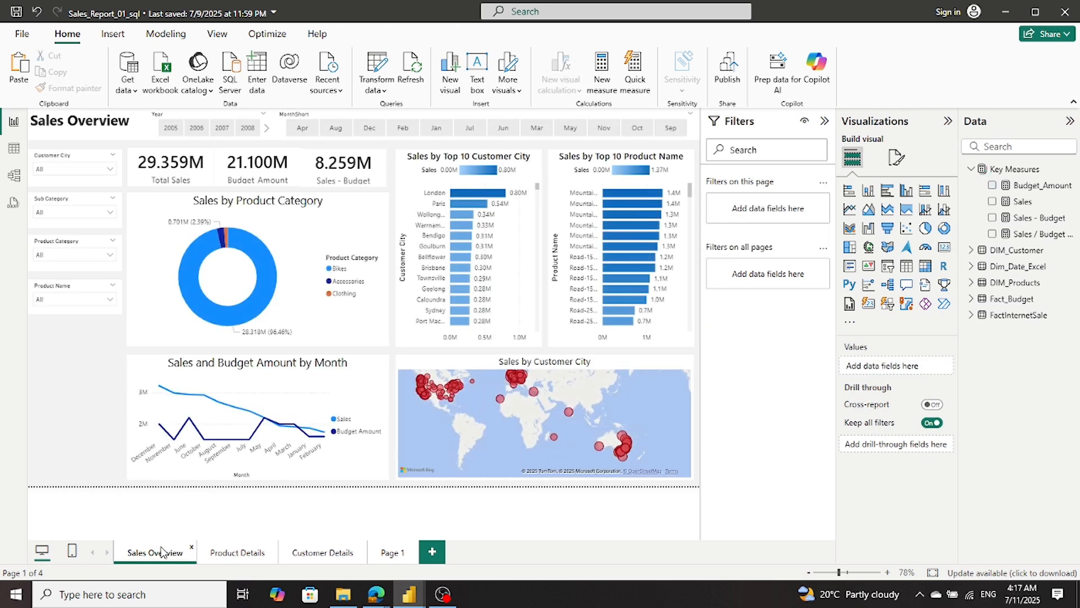
pyautogui.click(311, 171)
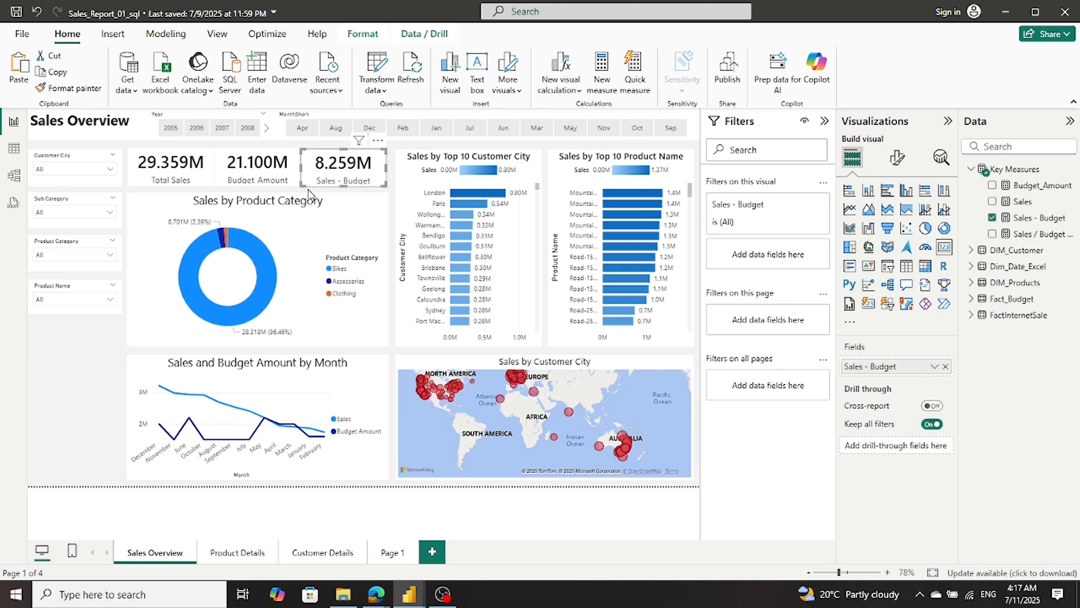
pyautogui.moveTo(410, 593)
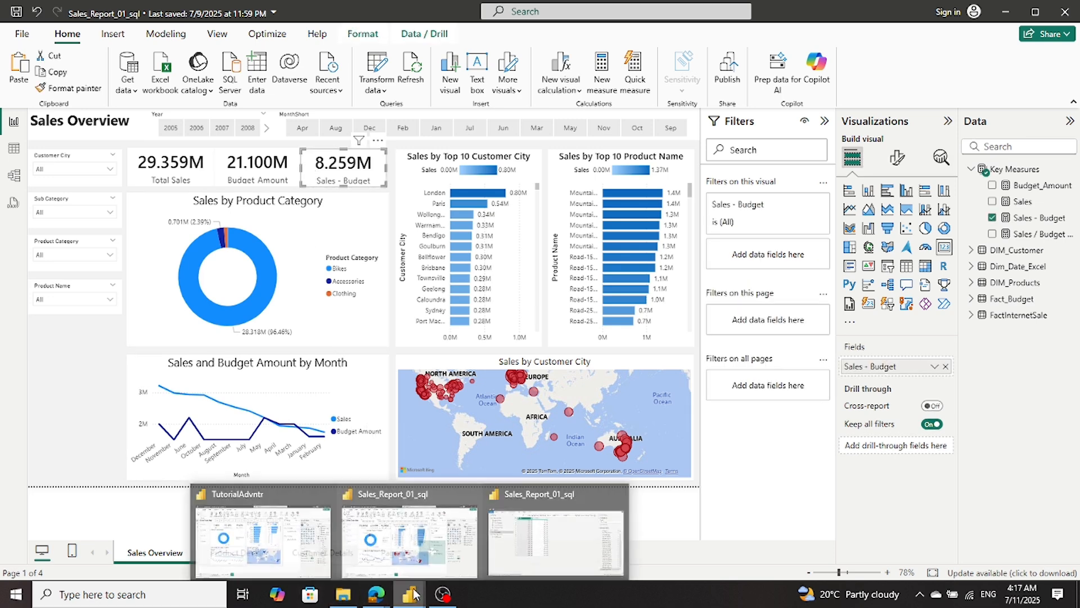
pyautogui.click(434, 554)
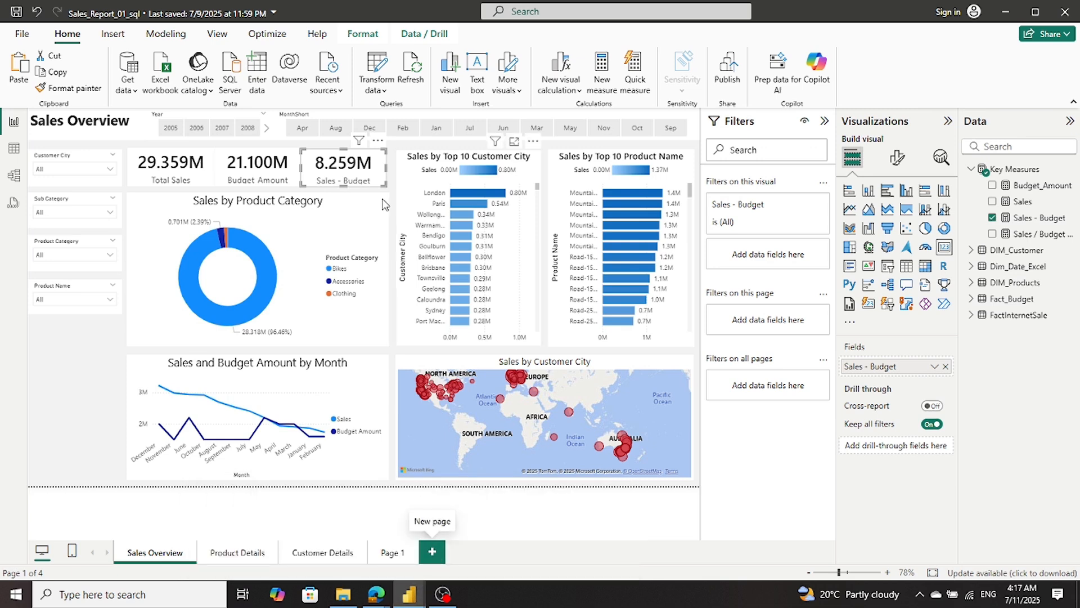
pyautogui.click(325, 554)
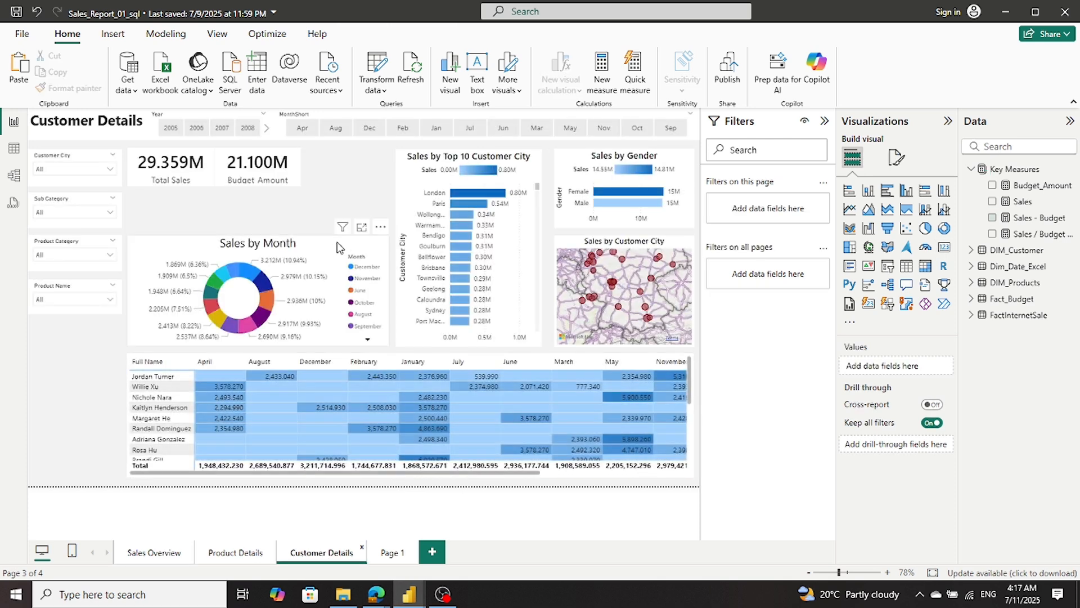
pyautogui.hotkey('ctrl', 'v')
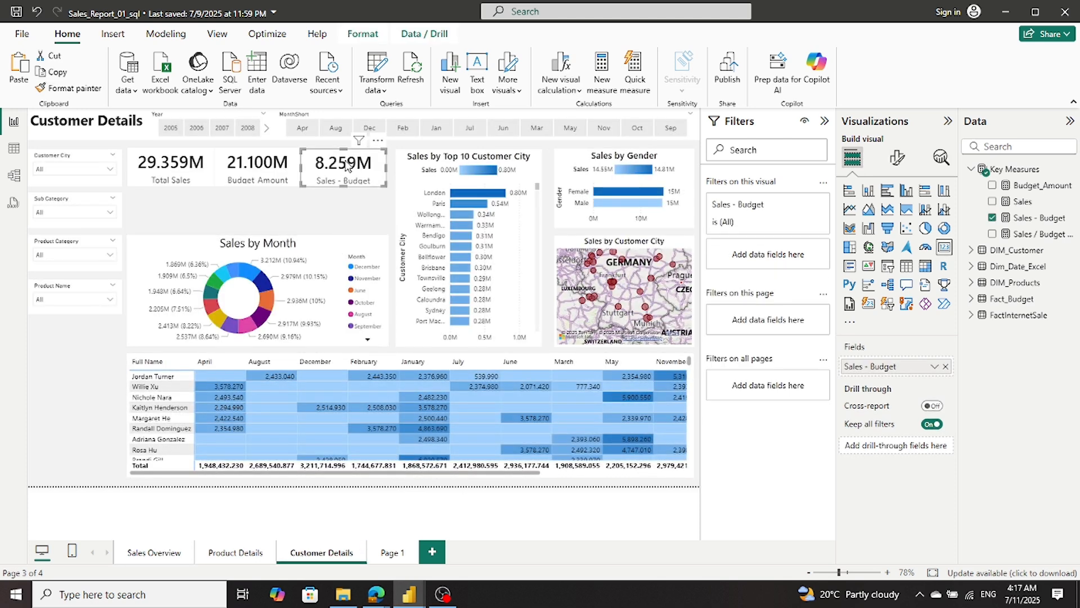
# - Extend the Sales by Month donut chart upward to fill the gap below the three cards, and deselect it
pyautogui.click(298, 243)
pyautogui.moveTo(298, 243); pyautogui.dragTo(252, 195)
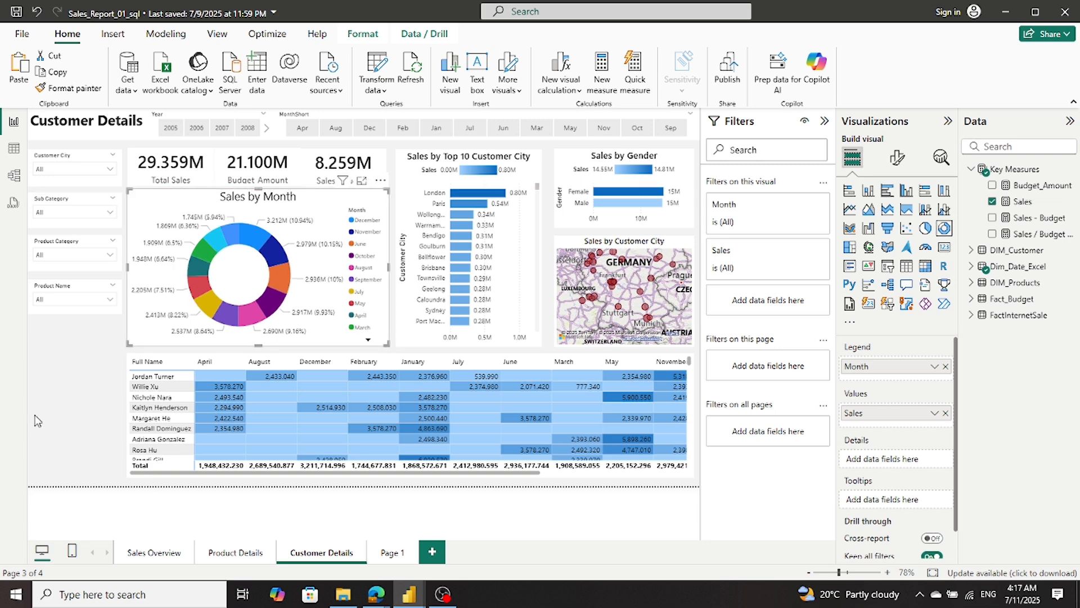
pyautogui.click(63, 414)
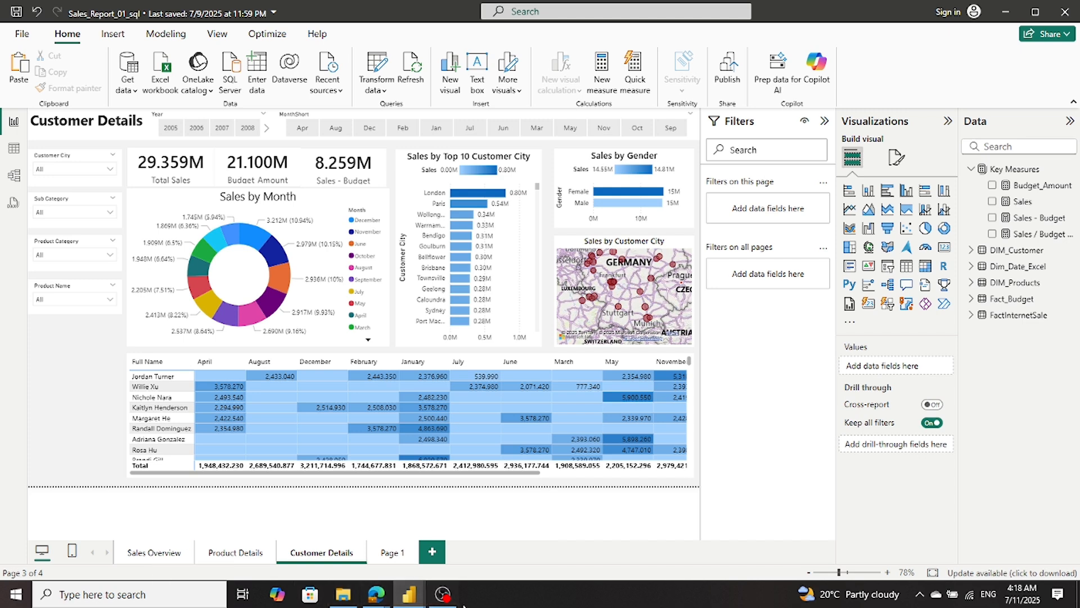
# - In TutorialAdvntr's Sales Overview page, narrow the month slicer from its left edge so it no longer overlaps the year slicer
pyautogui.moveTo(415, 598)
pyautogui.click(225, 550)
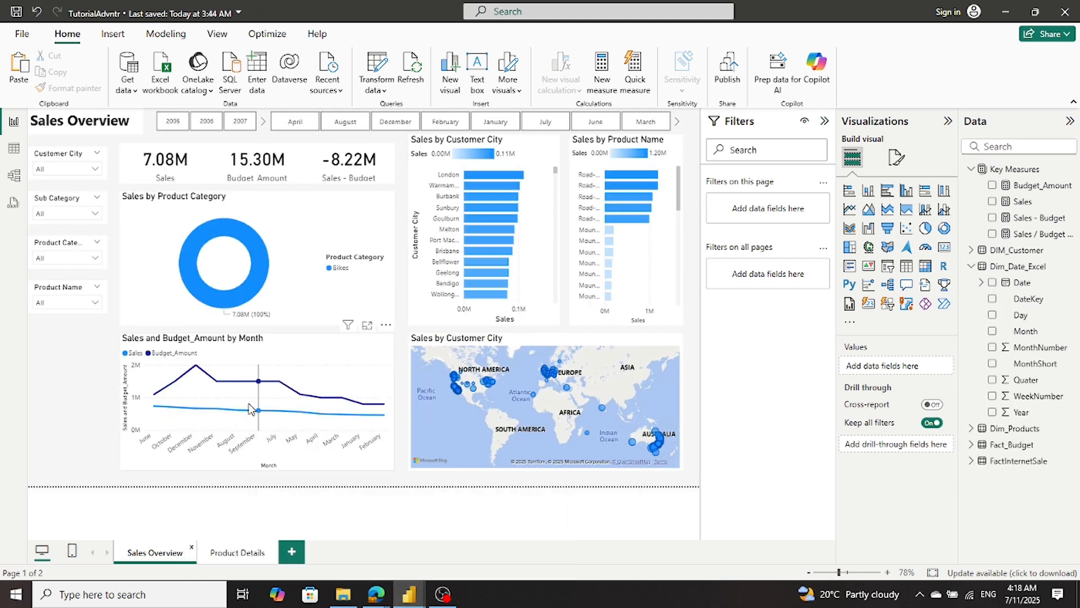
pyautogui.click(267, 129)
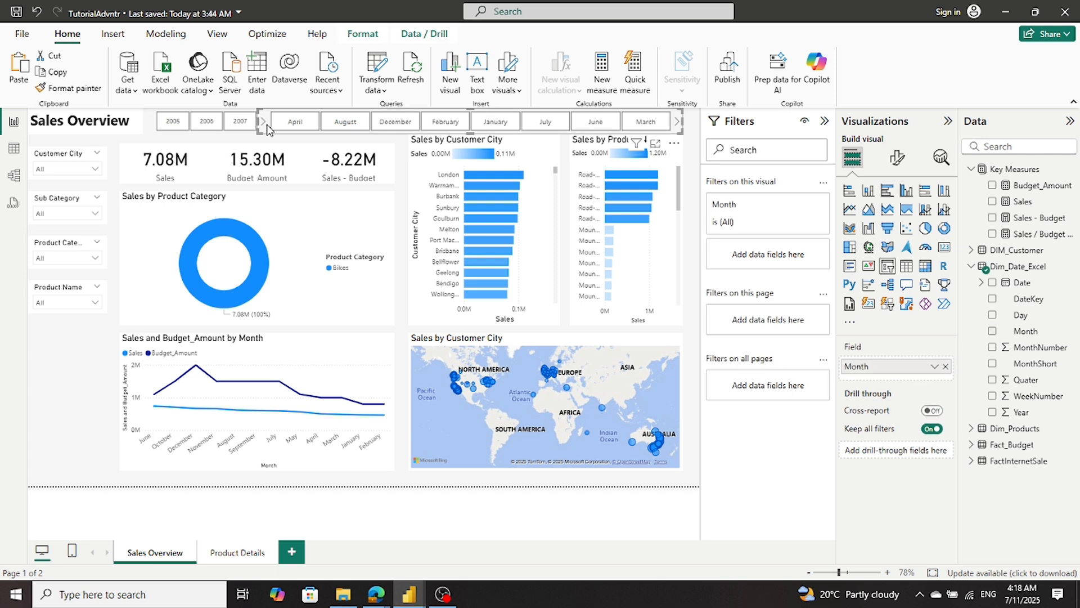
pyautogui.moveTo(258, 121); pyautogui.dragTo(272, 121)
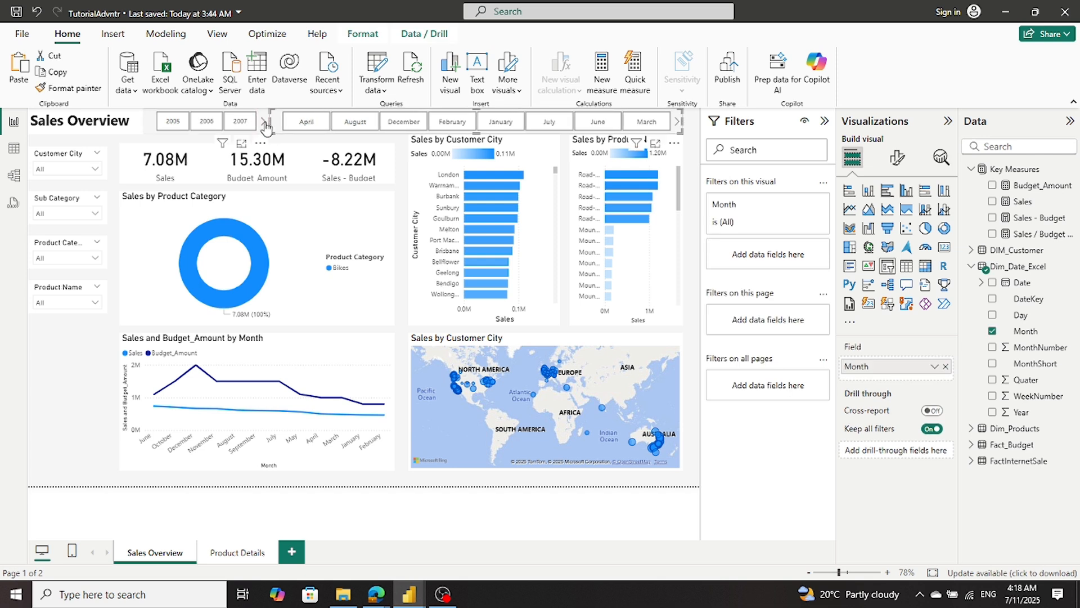
# - Page the year slicer forward to the latest years and clear the 2011 selection
pyautogui.click(265, 125)
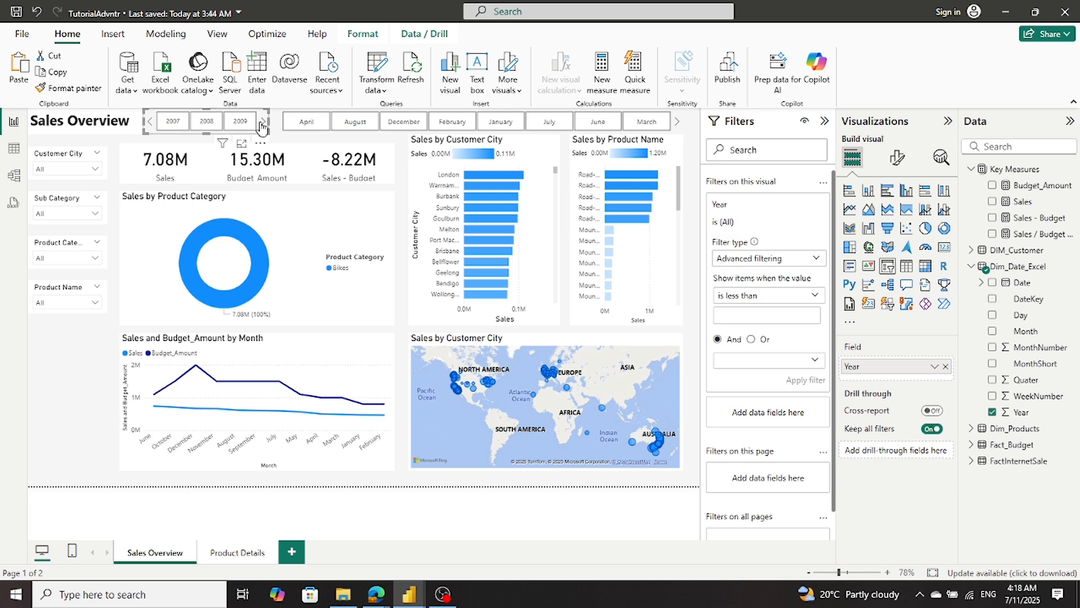
pyautogui.click(263, 122)
pyautogui.click(241, 123)
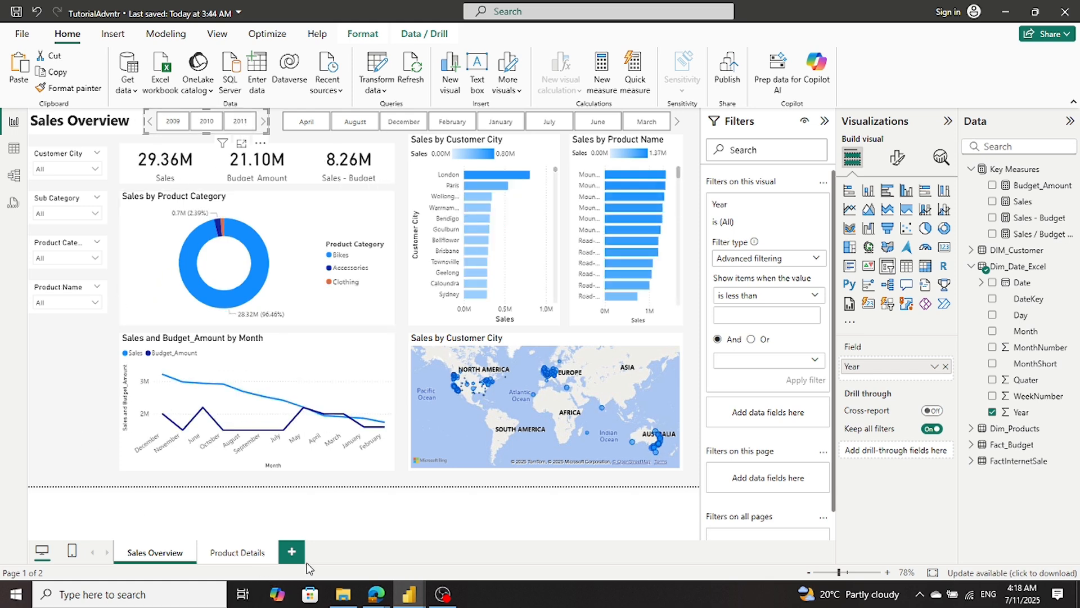
# - Add a new report page and copy the Sales Overview title text box onto it
pyautogui.click(293, 554)
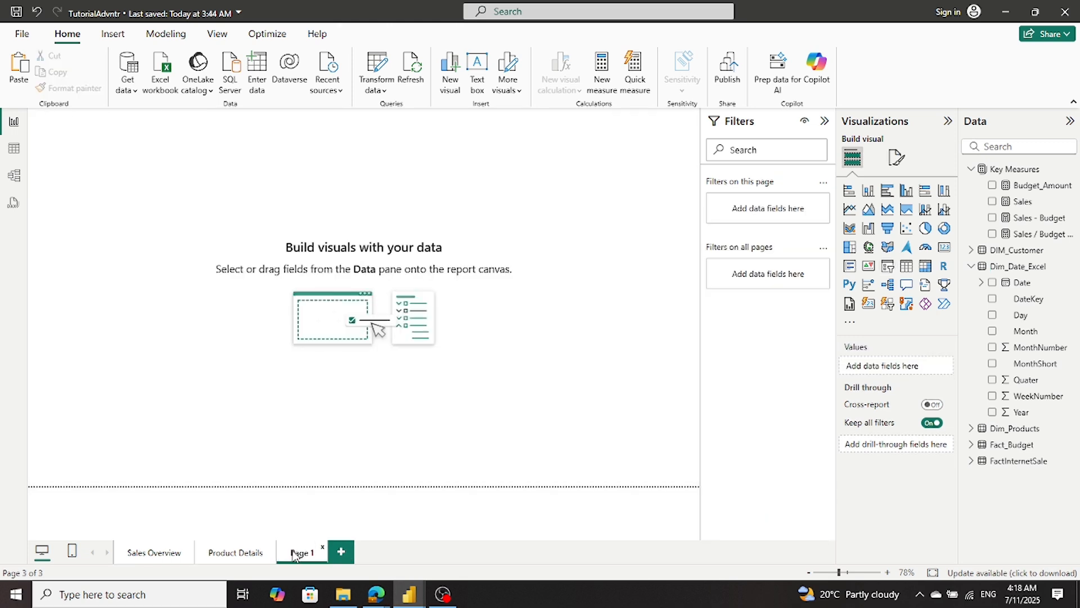
pyautogui.click(169, 552)
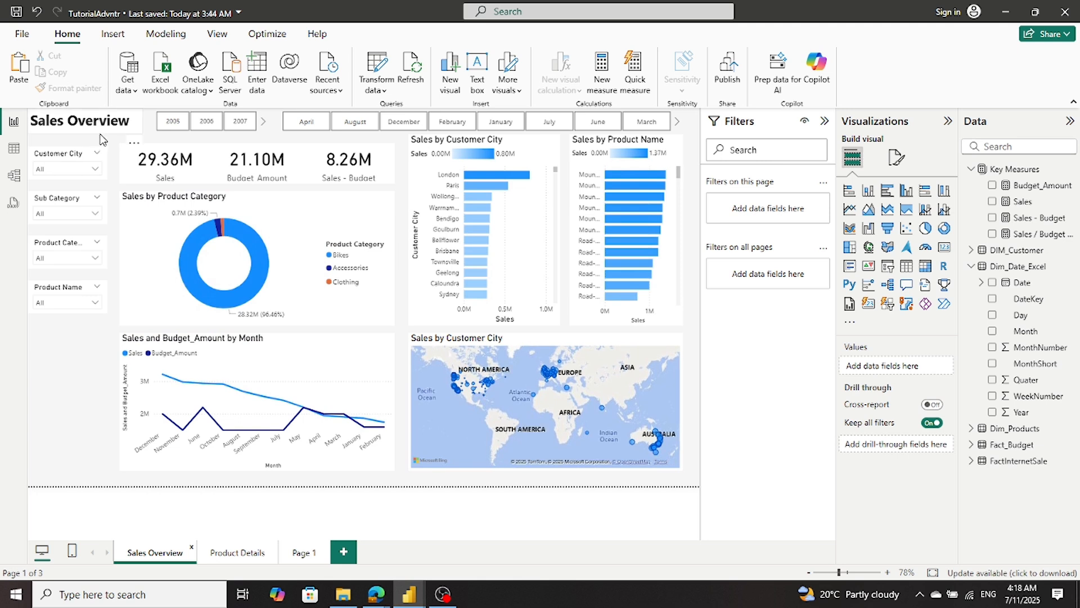
pyautogui.click(101, 138)
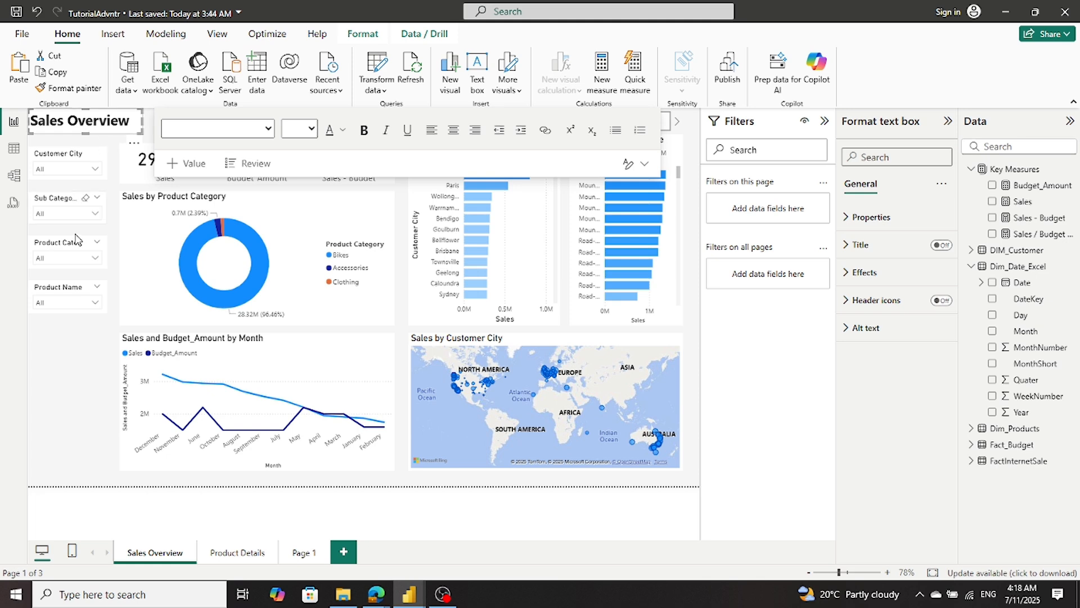
pyautogui.click(299, 553)
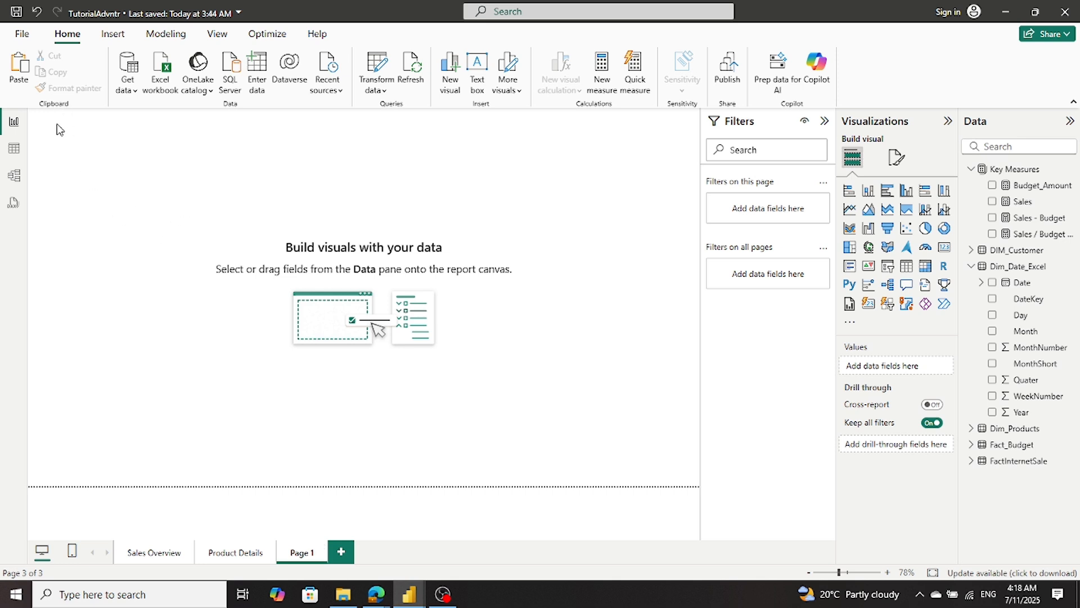
pyautogui.hotkey('ctrl', 'v')
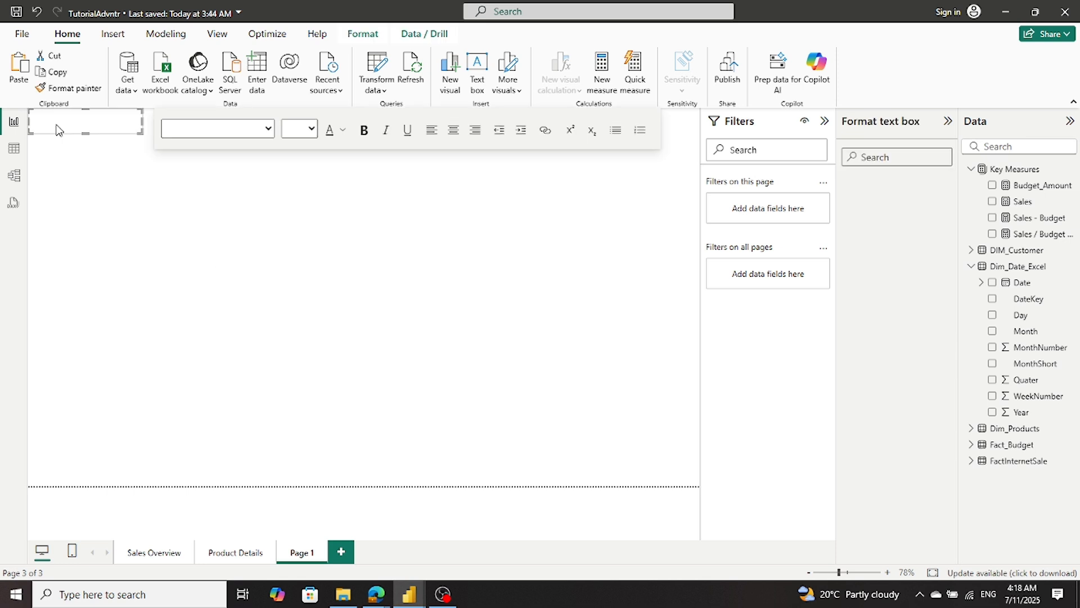
pyautogui.click(79, 236)
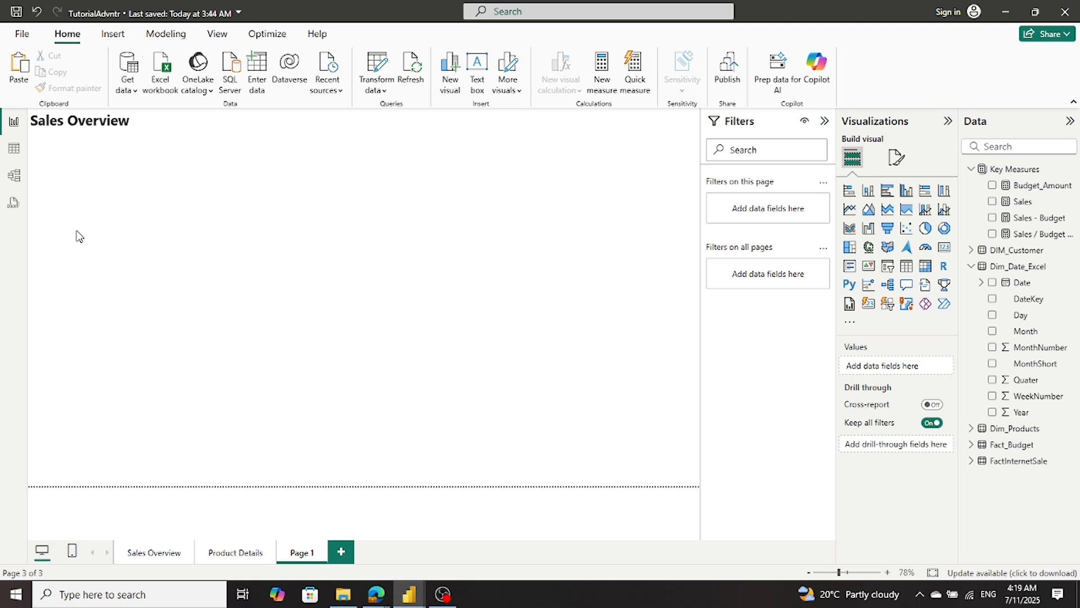
# - Look over TutorialAdvntr's Product Details page alongside the previews of the open reports
pyautogui.click(227, 554)
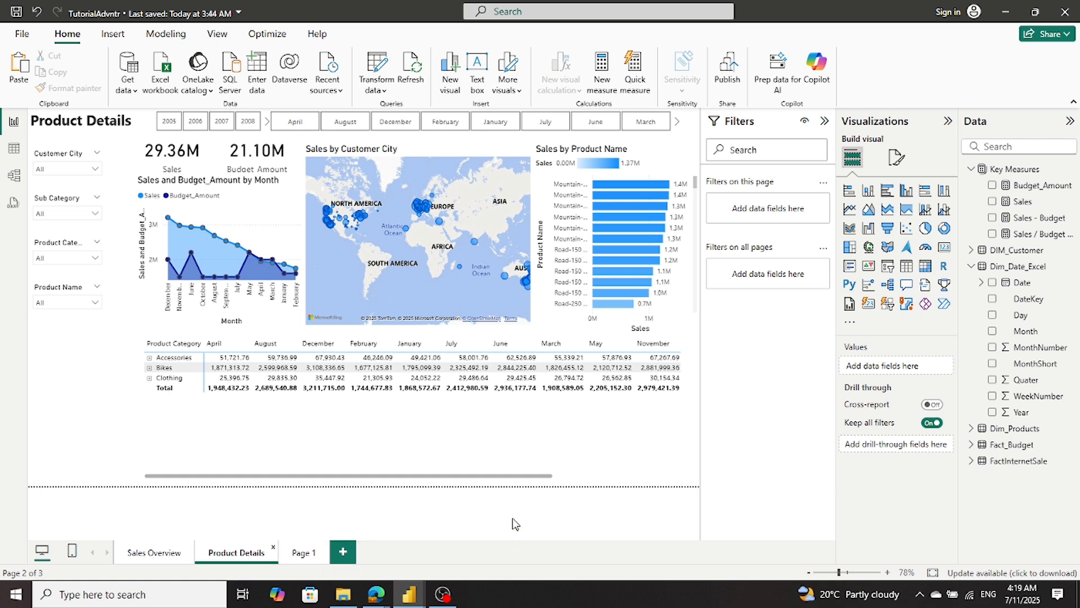
pyautogui.moveTo(409, 594)
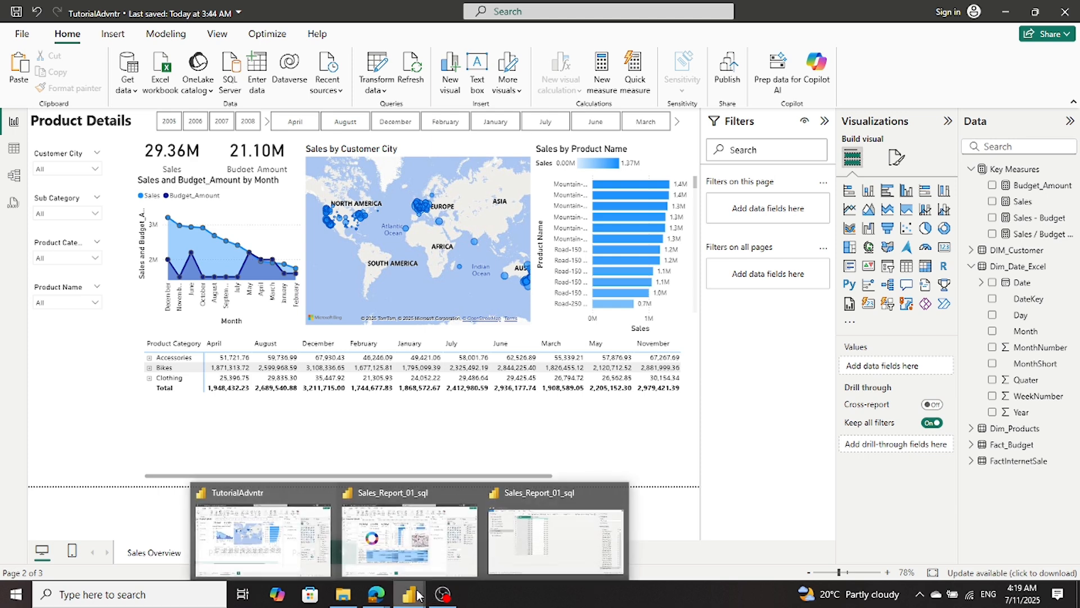
pyautogui.moveTo(430, 575)
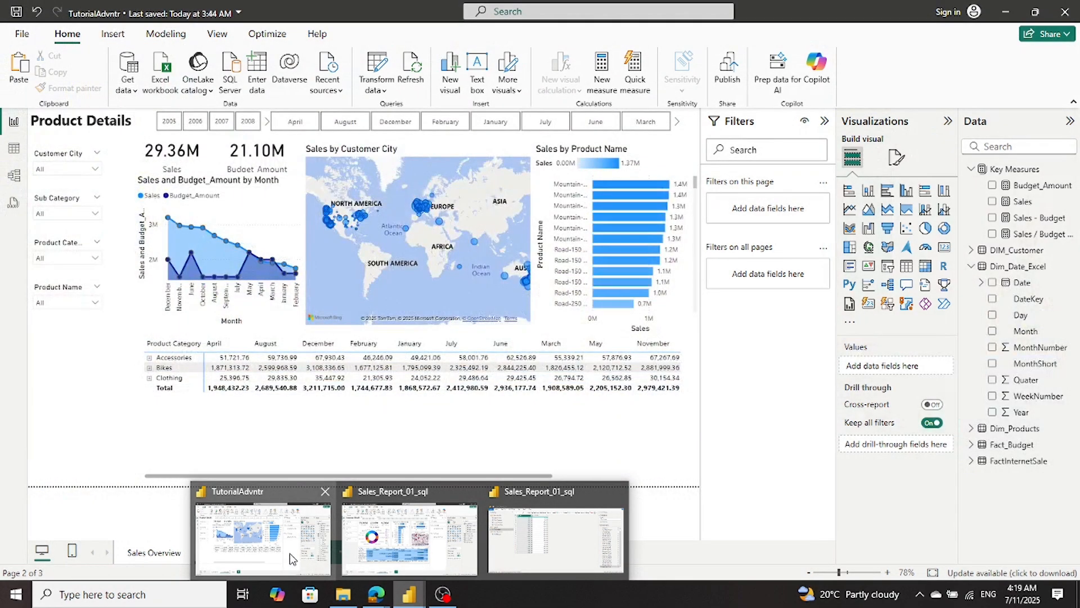
pyautogui.click(290, 559)
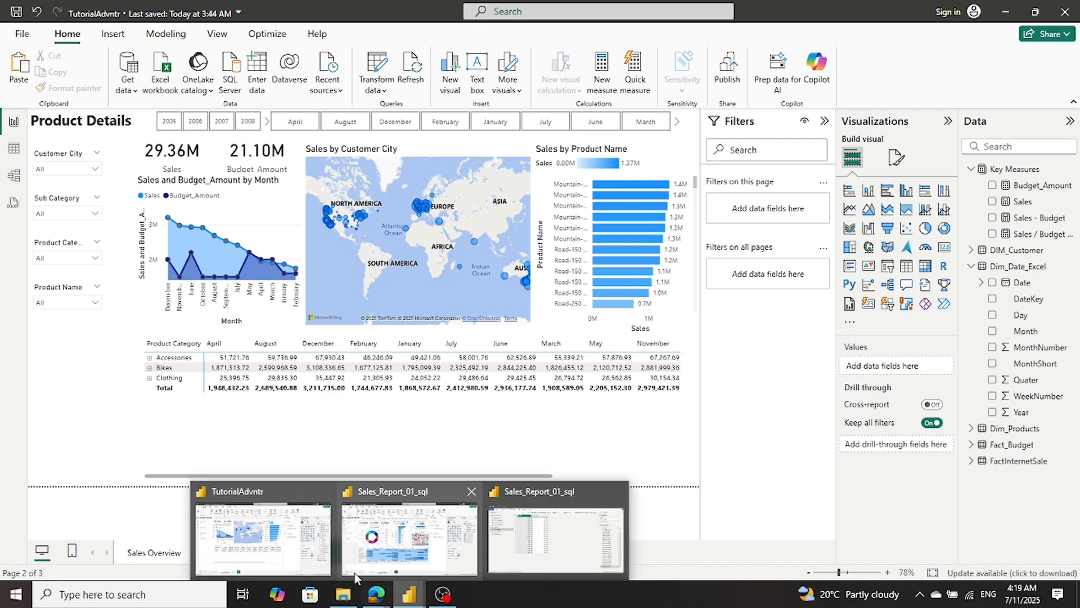
pyautogui.click(251, 547)
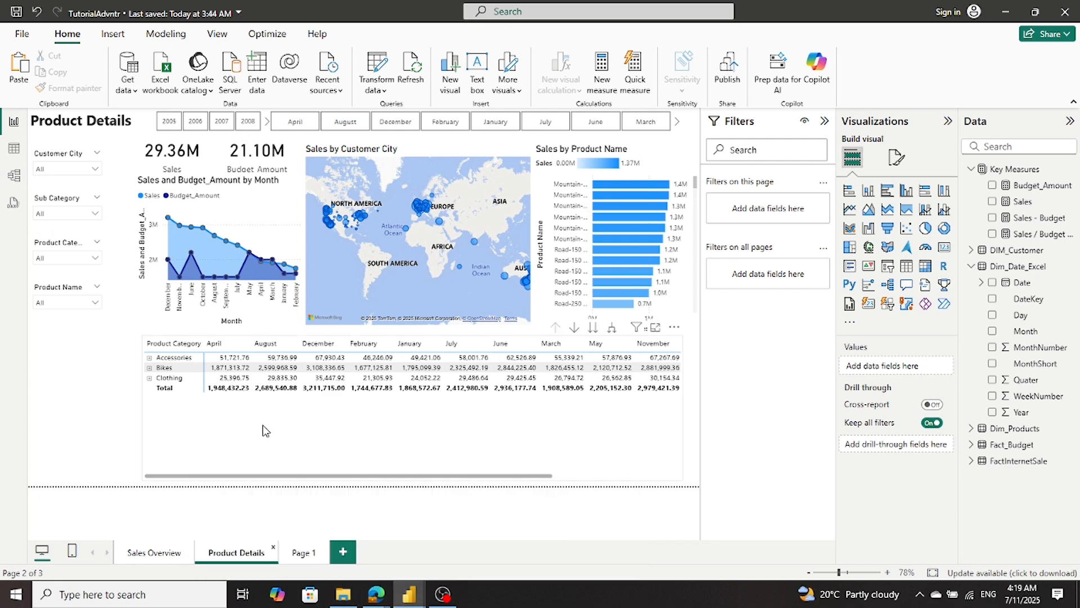
# - Copy the Sales card from Sales Overview to Page 1, beneath the title
pyautogui.click(150, 550)
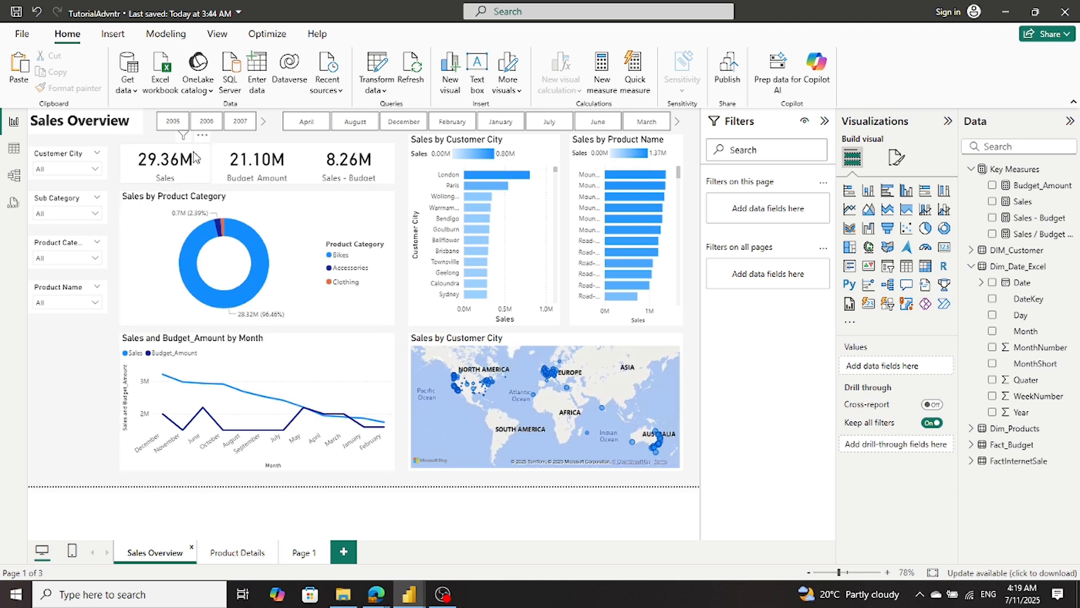
pyautogui.click(193, 158)
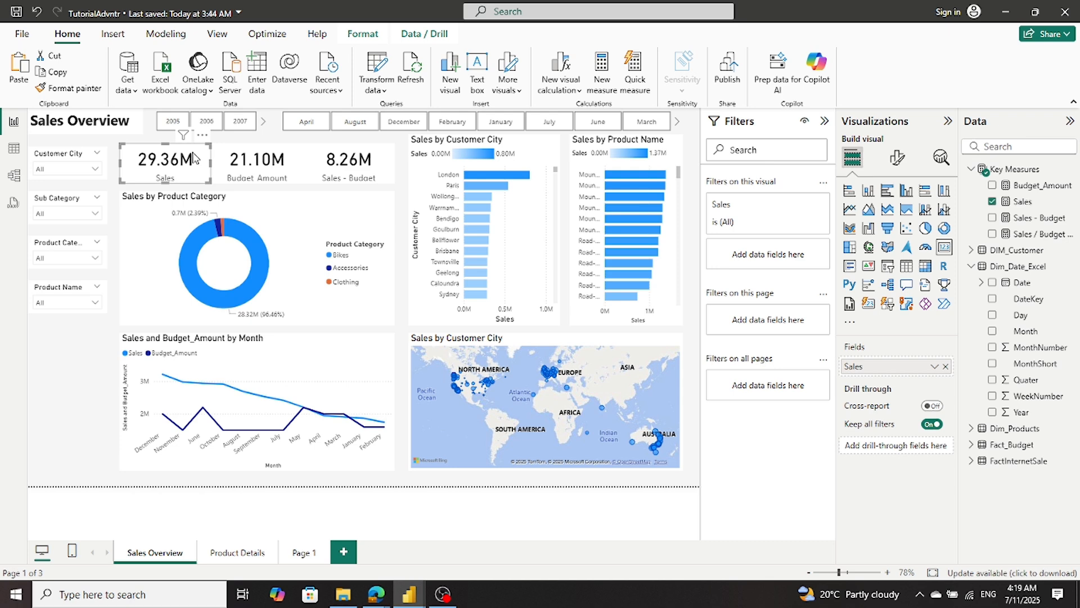
pyautogui.click(299, 551)
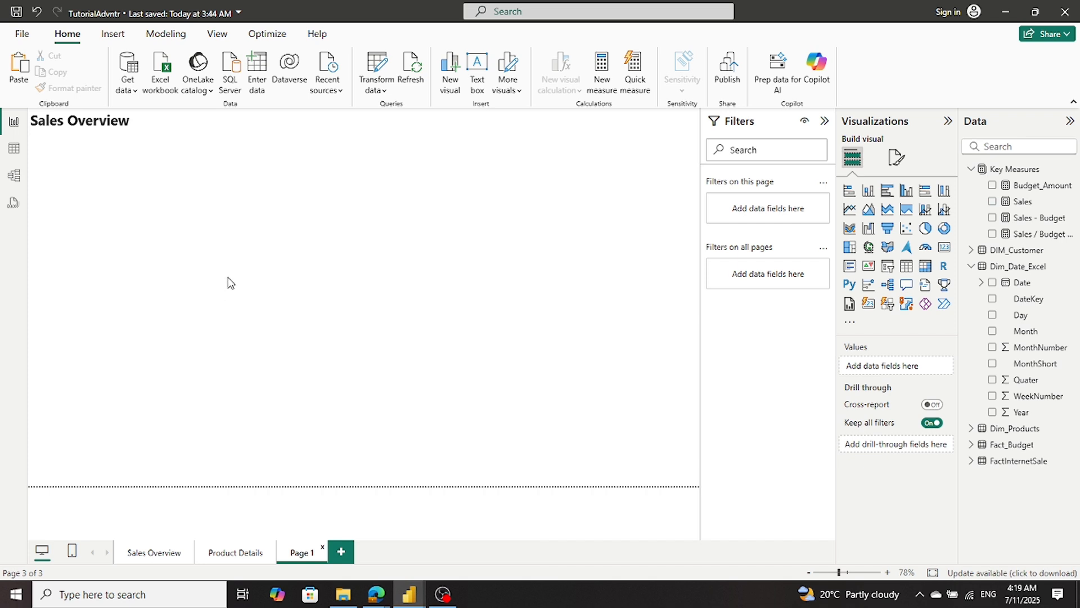
pyautogui.hotkey('ctrl', 'v')
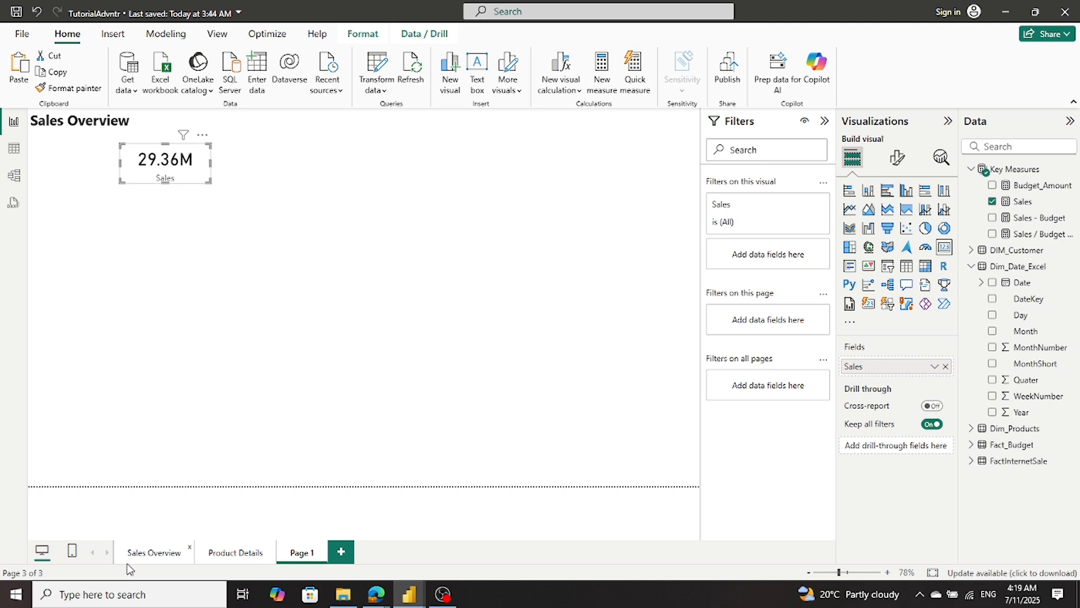
# - Copy the Budget_Amount card from Sales Overview to Page 1, beside the Sales card
pyautogui.click(144, 553)
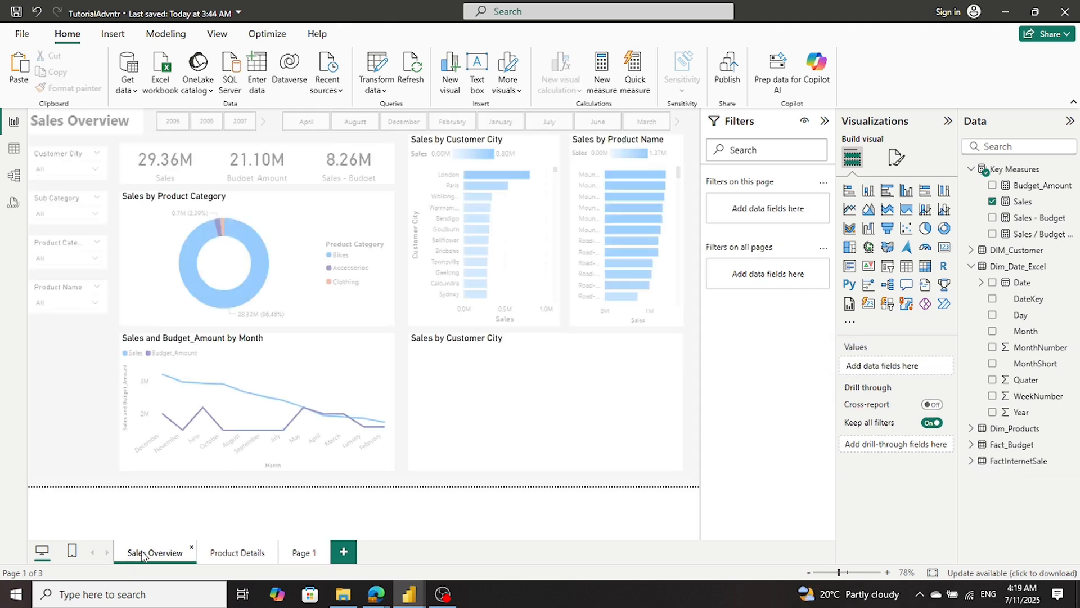
pyautogui.click(299, 179)
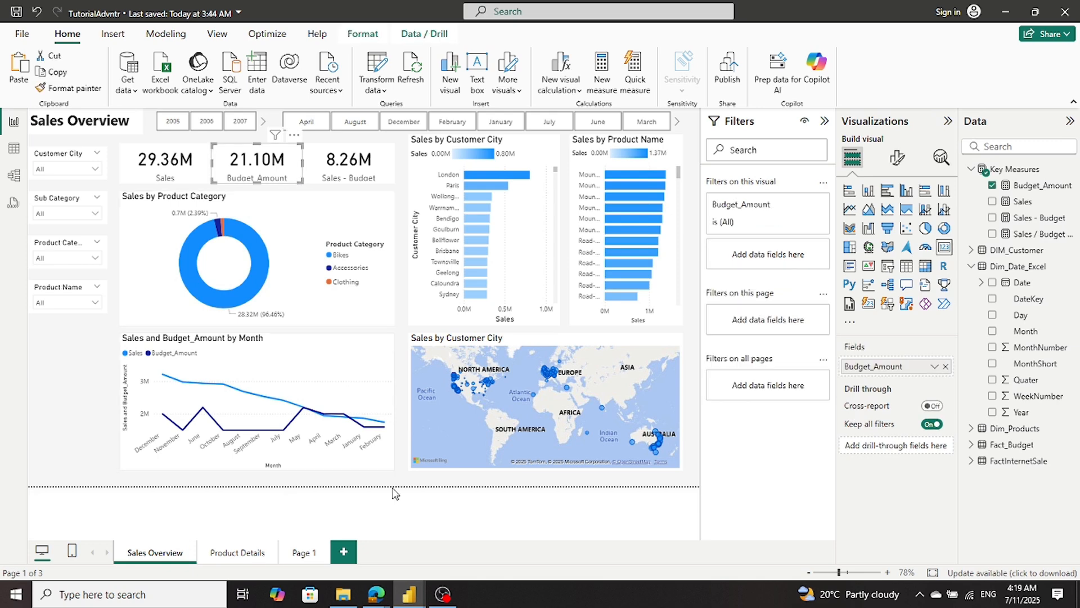
pyautogui.click(303, 553)
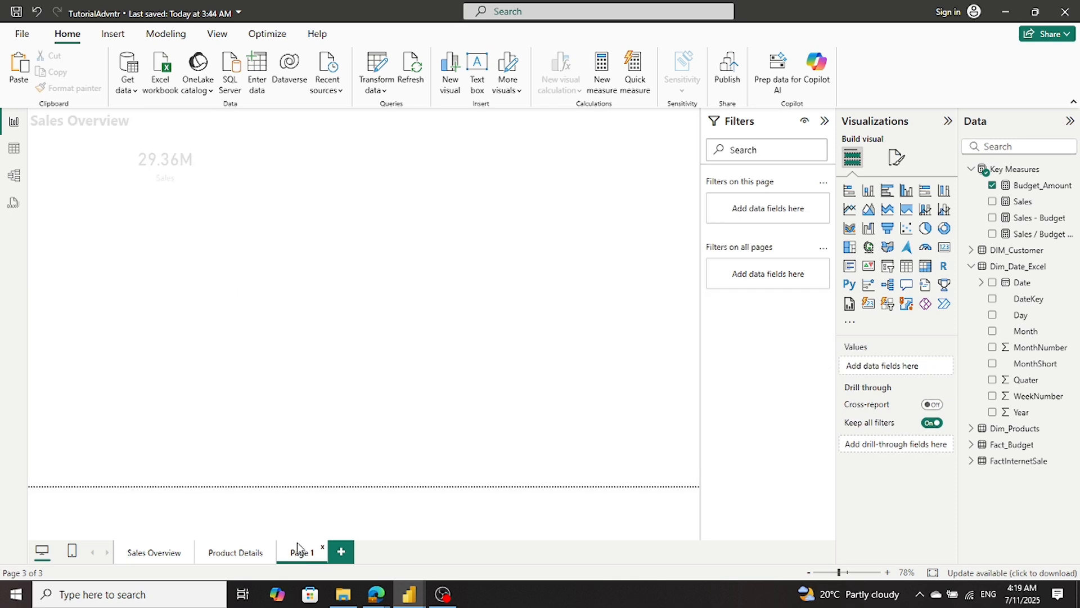
pyautogui.hotkey('ctrl', 'v')
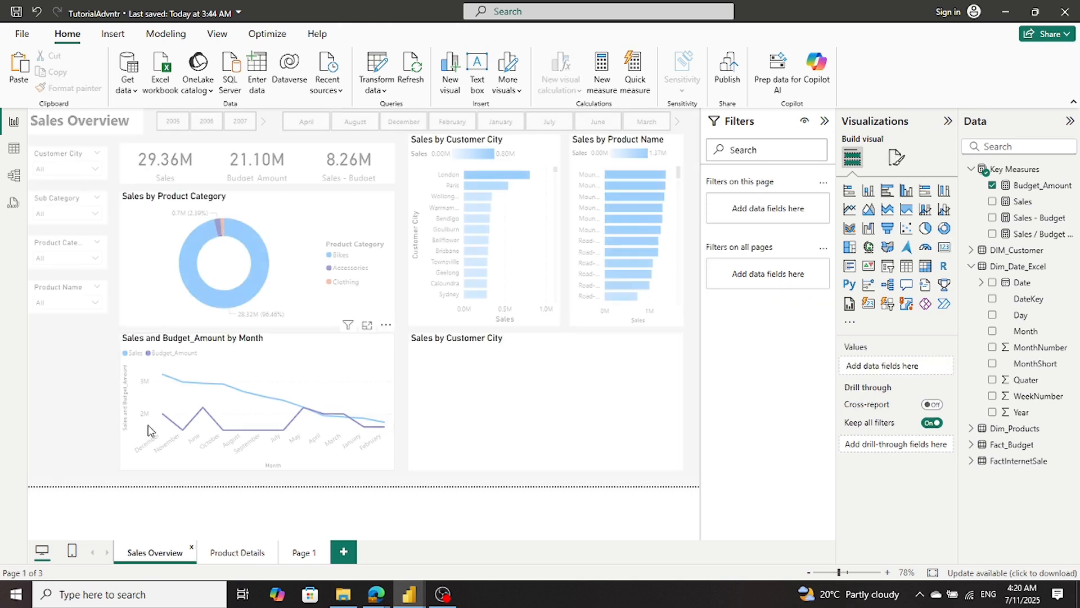
# - Copy the Sales - Budget card from Sales Overview to Page 1 to complete the card row, and deselect it
pyautogui.click(317, 171)
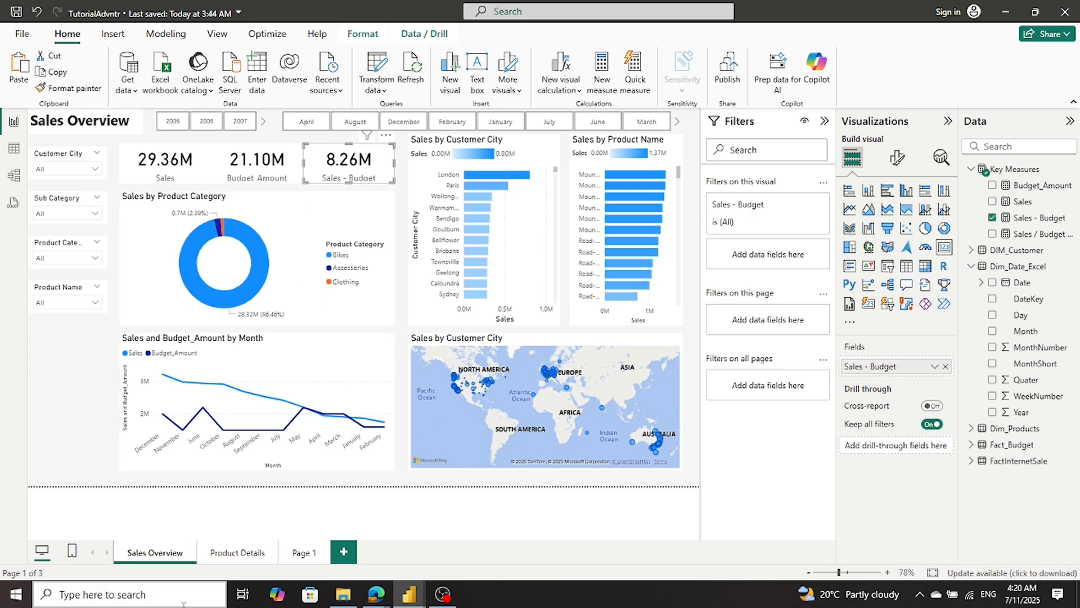
pyautogui.click(298, 553)
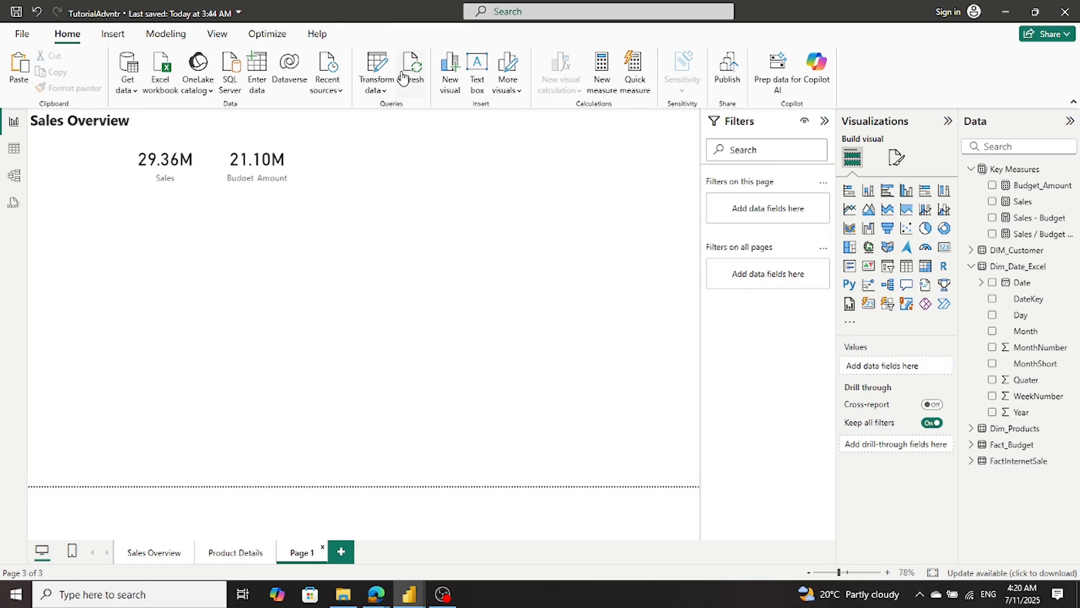
pyautogui.hotkey('ctrl', 'v')
pyautogui.click(323, 254)
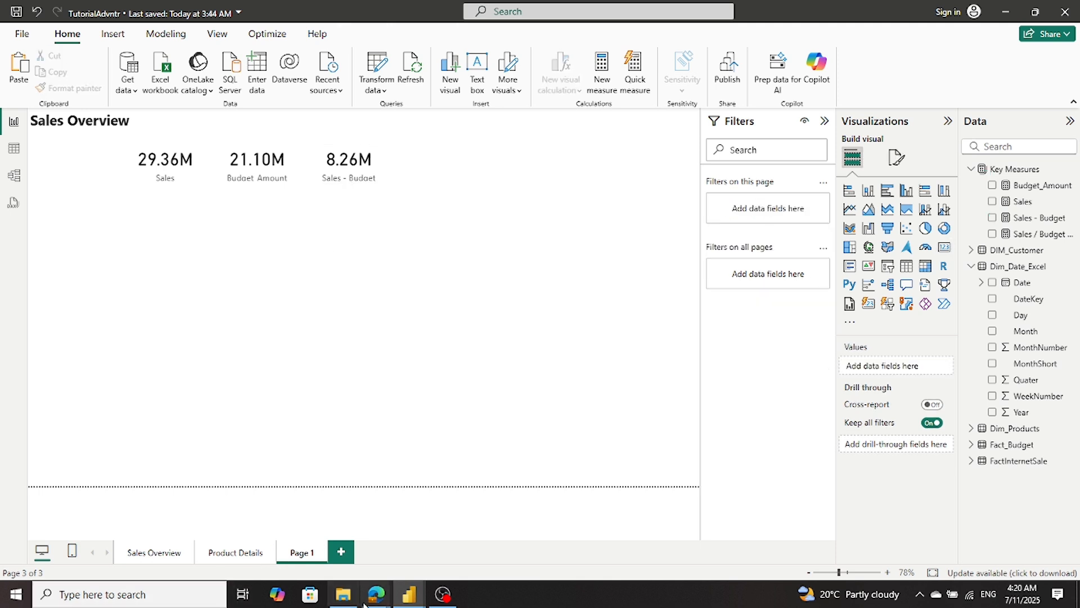
# - Check which fields the Sales by Month donut chart uses on Sales_Report_01_sql's Customer Details page, and return to TutorialAdvntr
pyautogui.moveTo(419, 594)
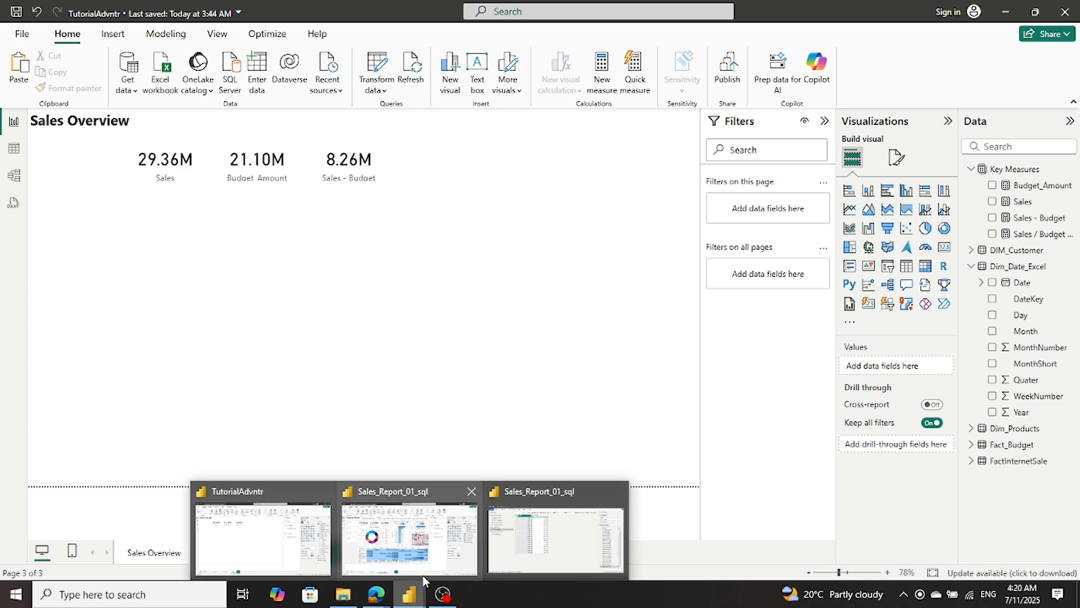
pyautogui.moveTo(429, 569)
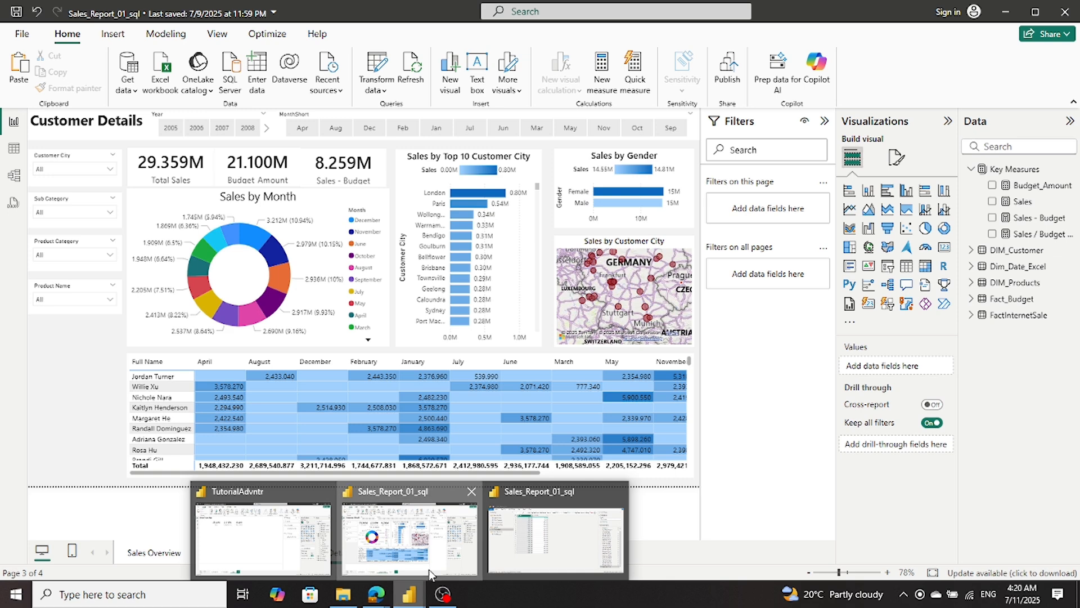
pyautogui.click(429, 570)
pyautogui.click(371, 197)
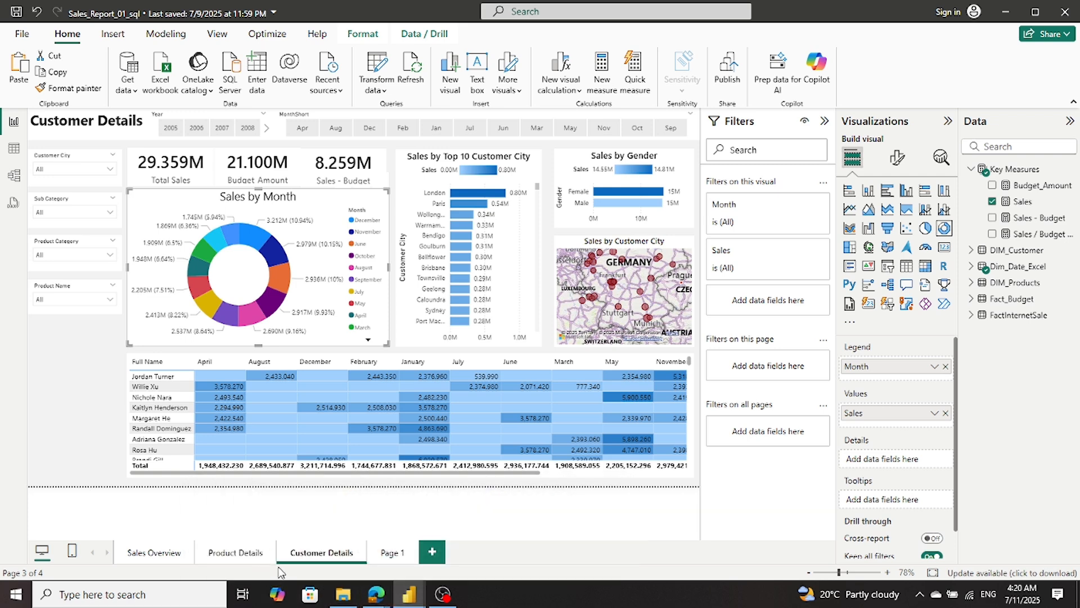
pyautogui.moveTo(409, 595)
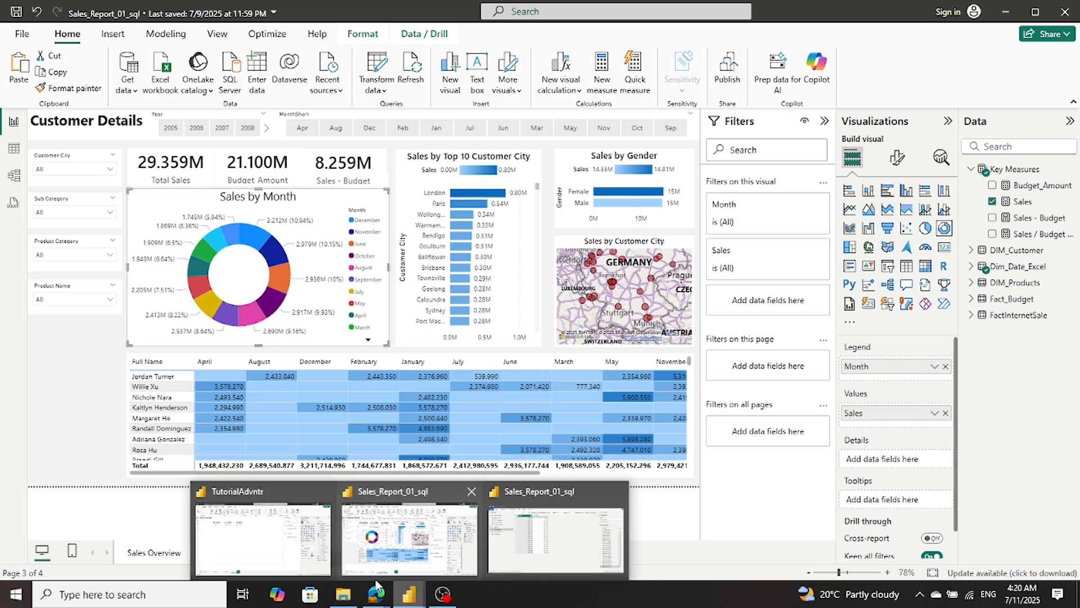
pyautogui.click(251, 534)
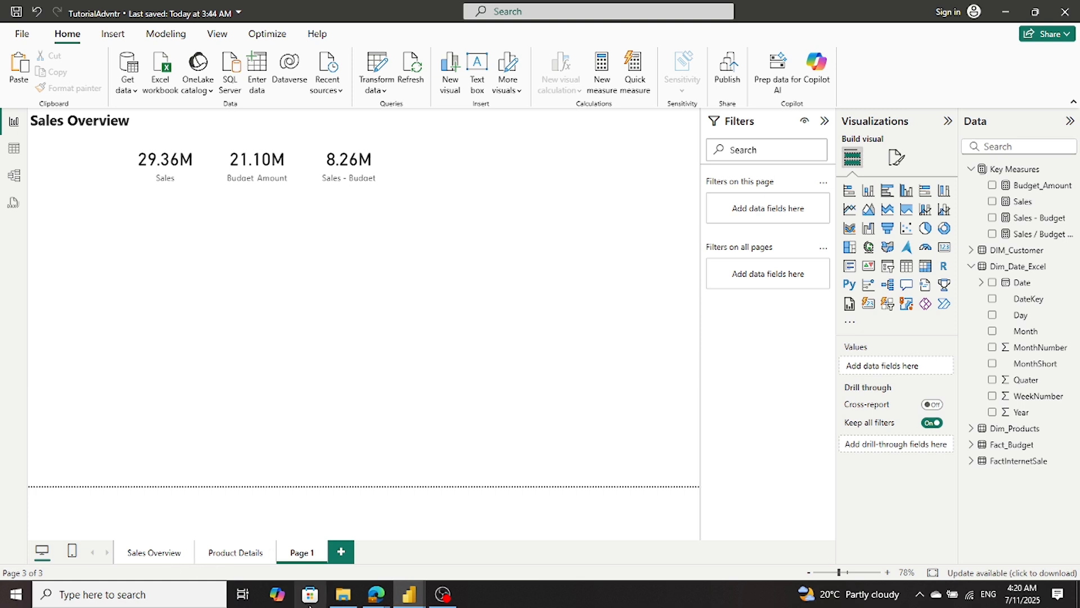
pyautogui.moveTo(419, 591)
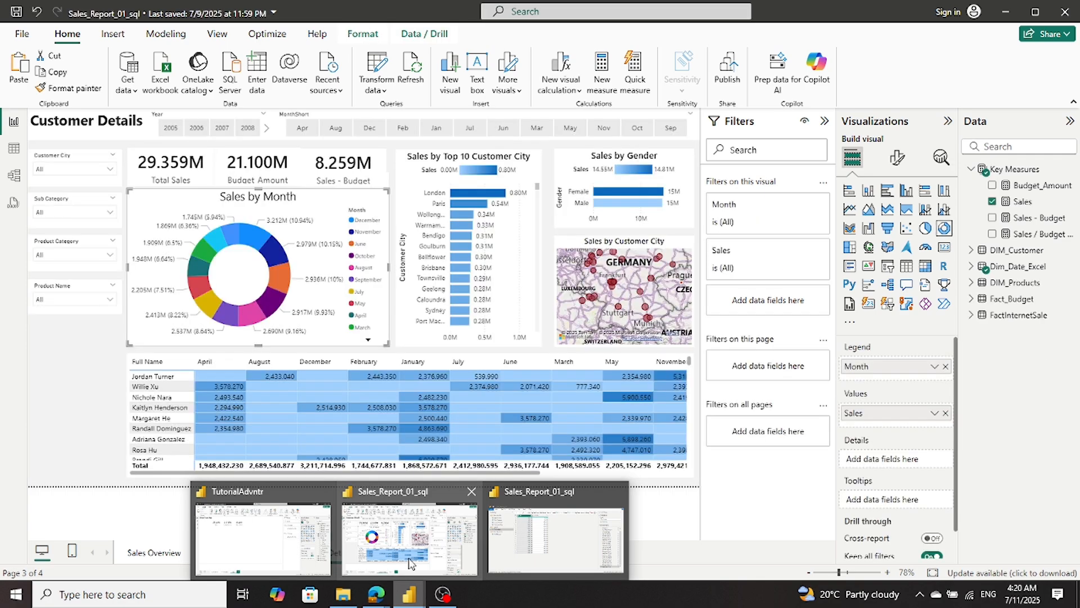
pyautogui.moveTo(385, 579)
pyautogui.click(275, 533)
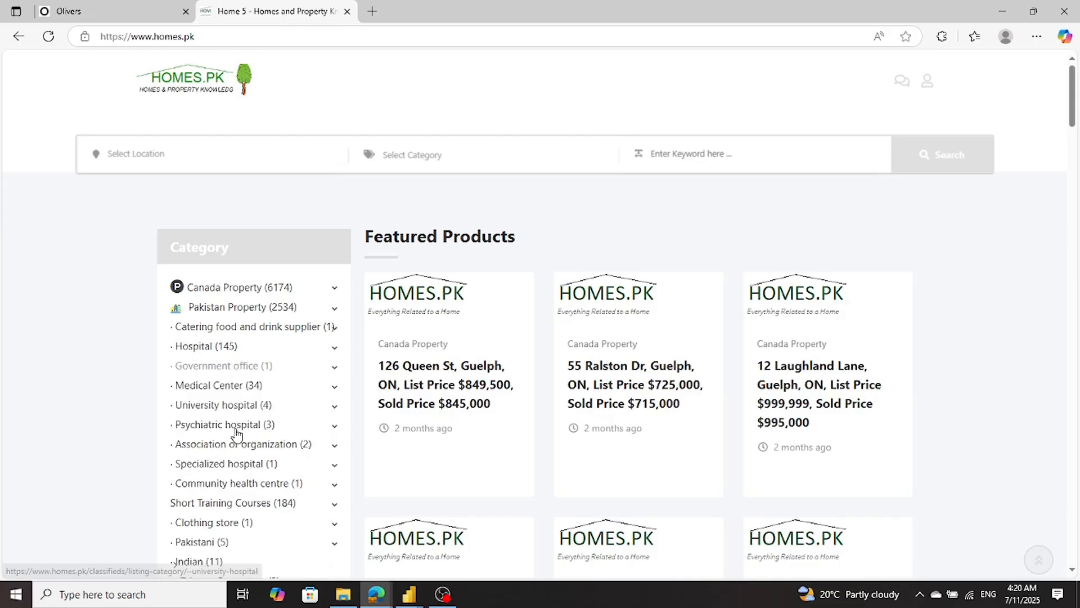
pyautogui.moveTo(409, 594)
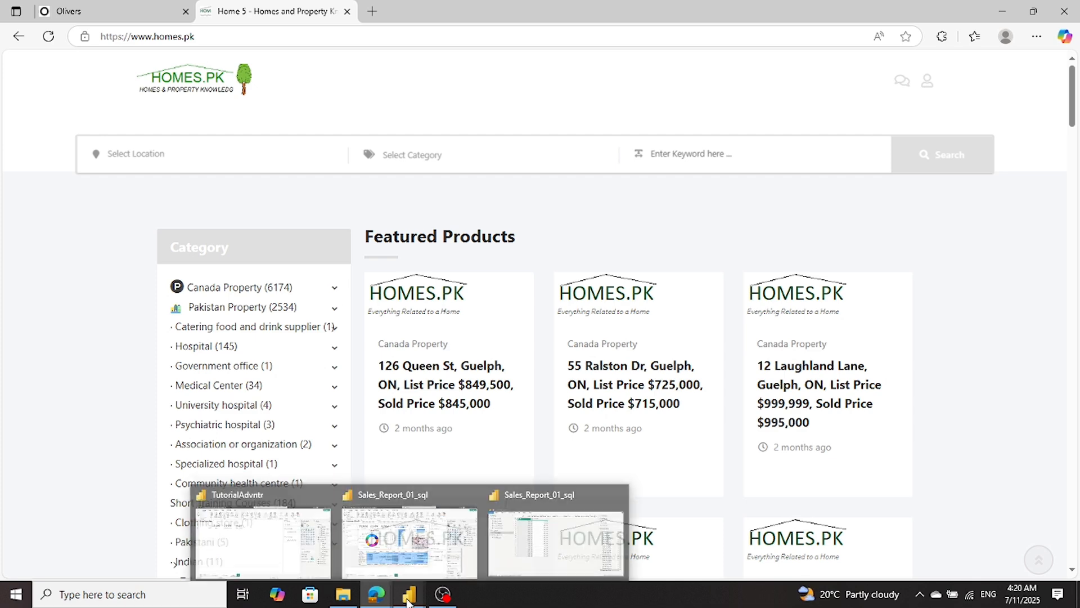
# - Switch back to TutorialAdvntr and replace the Sales Overview title on Page 1 with "Customer Details"
pyautogui.click(283, 552)
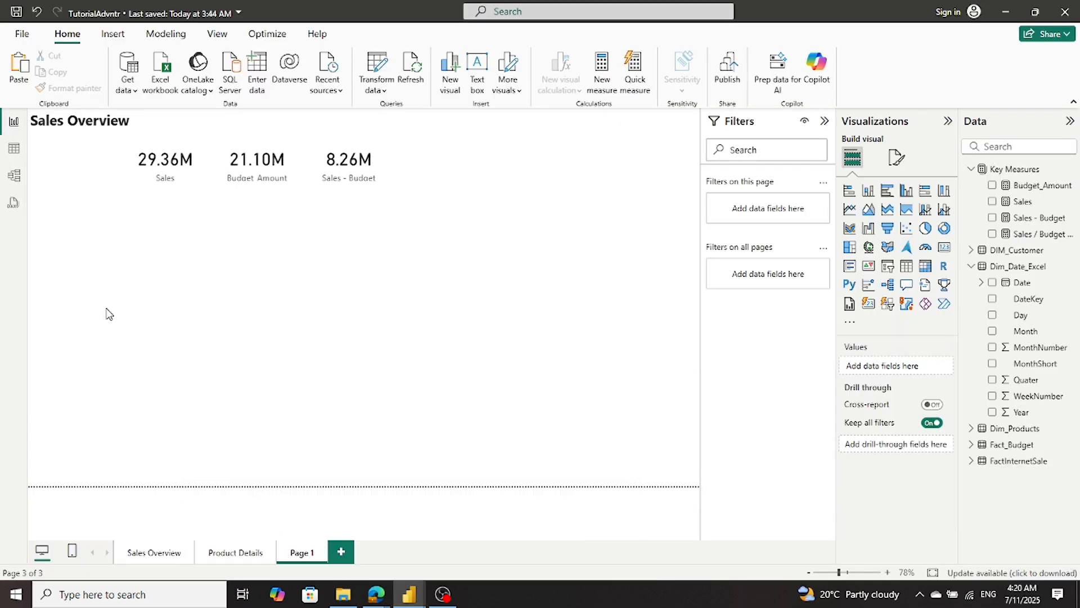
pyautogui.tripleClick(80, 123)
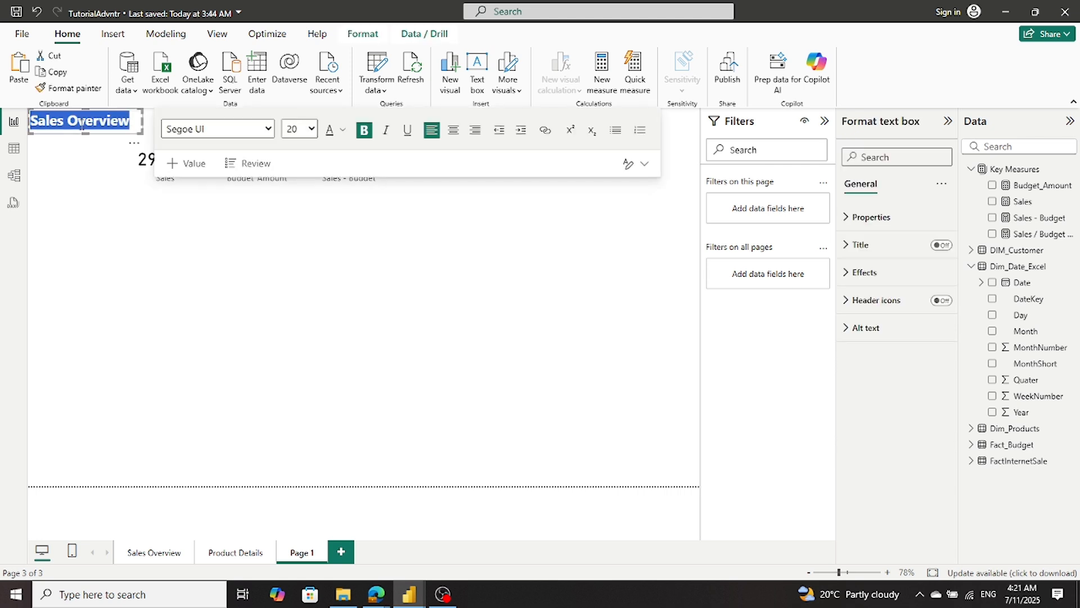
pyautogui.write('Custo')
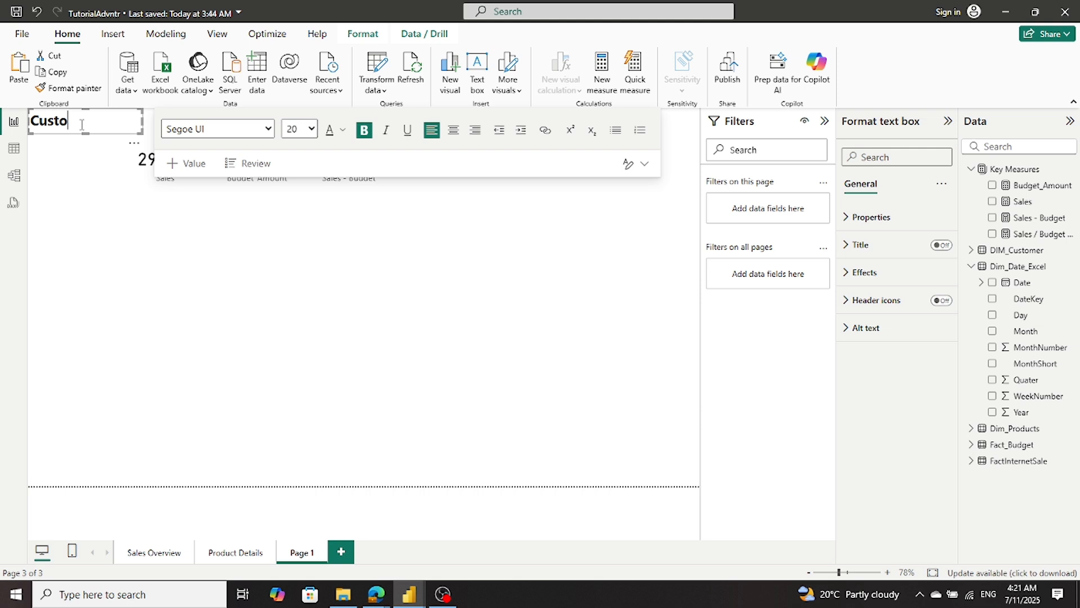
pyautogui.write('mer Details')
pyautogui.click(74, 178)
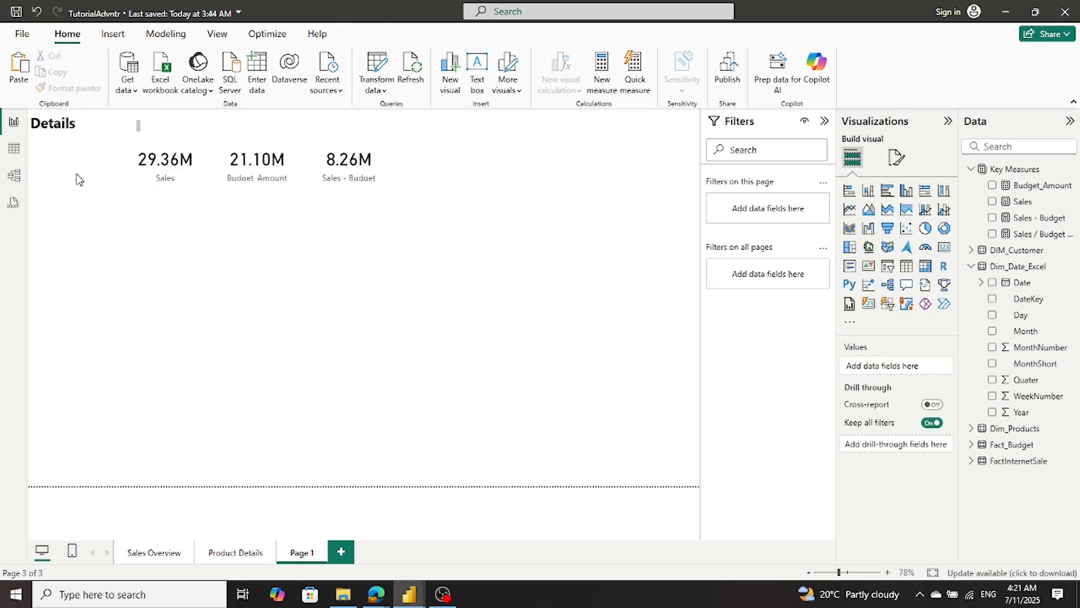
# - Widen the title text box so Customer Details fits on one line, and deselect it
pyautogui.click(93, 129)
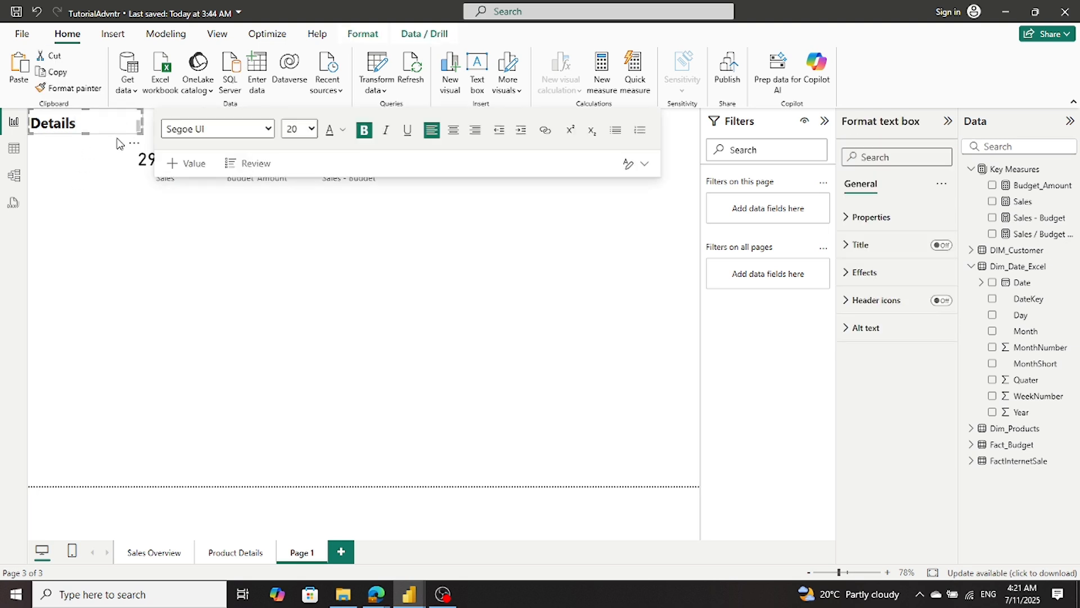
pyautogui.click(118, 142)
pyautogui.click(140, 136)
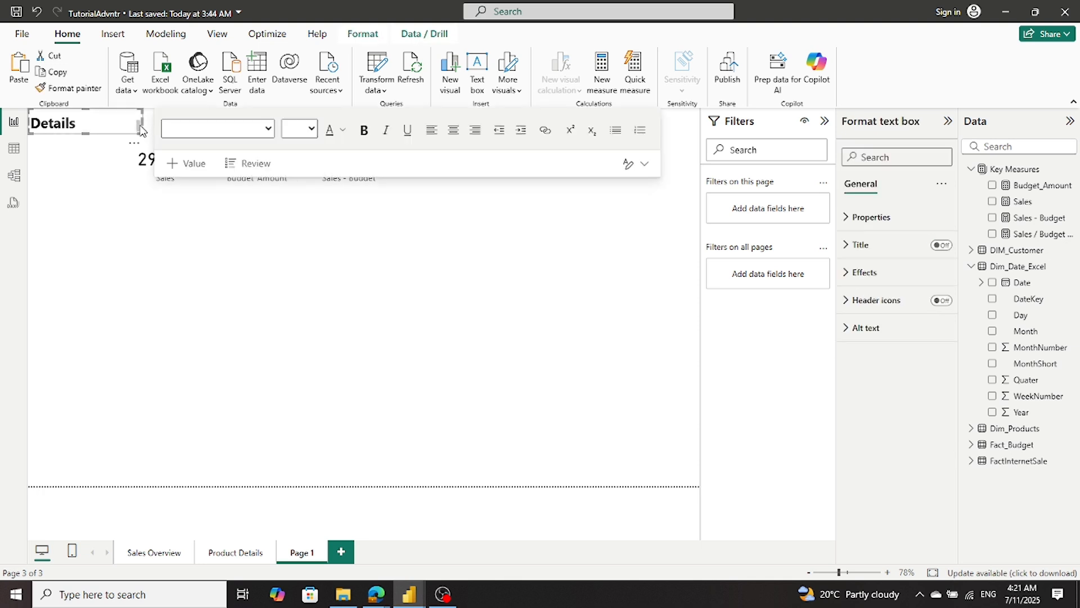
pyautogui.moveTo(142, 126); pyautogui.dragTo(160, 125)
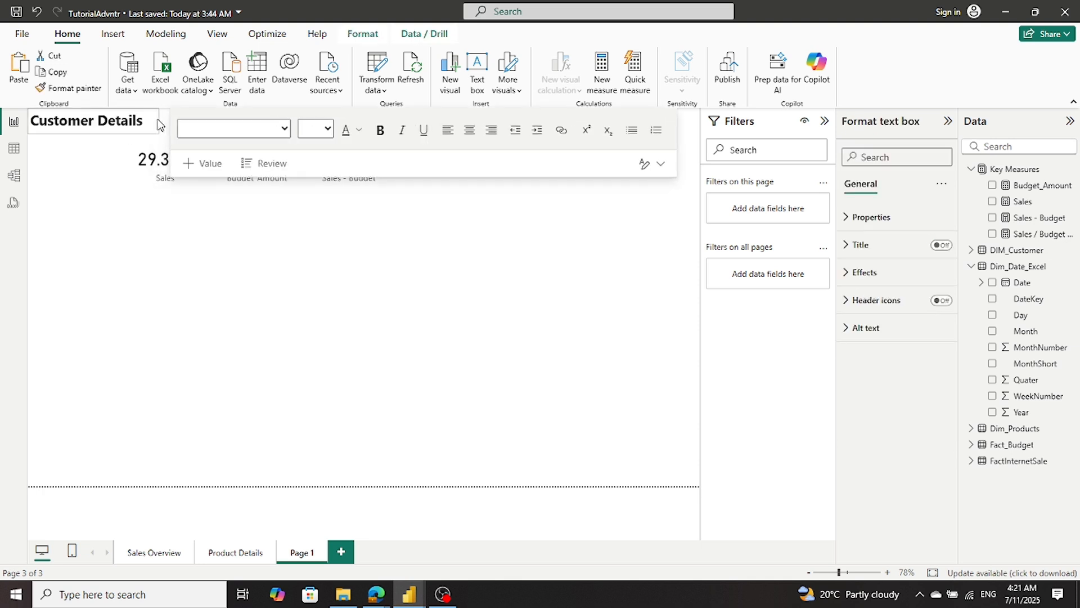
pyautogui.click(132, 352)
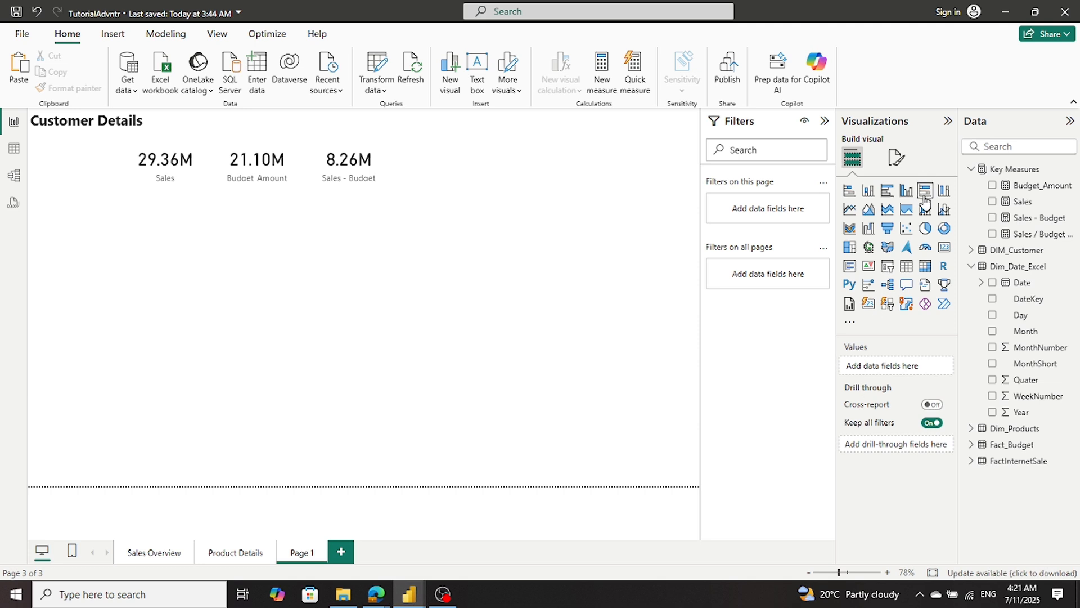
# - Add a pie chart beneath the card row, sized to span all three cards and extended downward
pyautogui.click(924, 228)
pyautogui.moveTo(120, 318); pyautogui.dragTo(227, 278)
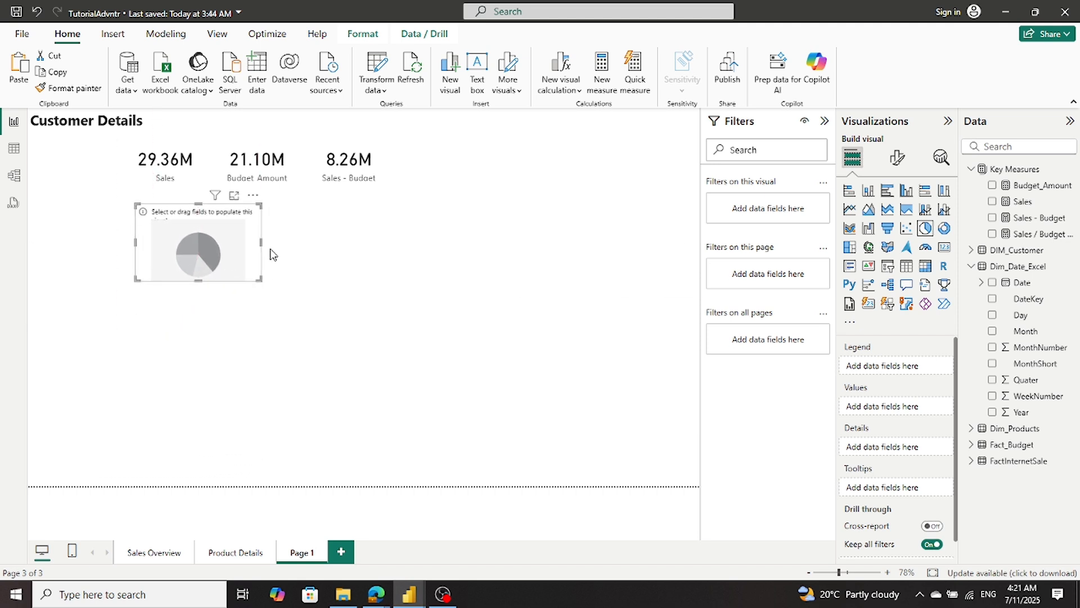
pyautogui.moveTo(264, 246); pyautogui.dragTo(374, 274)
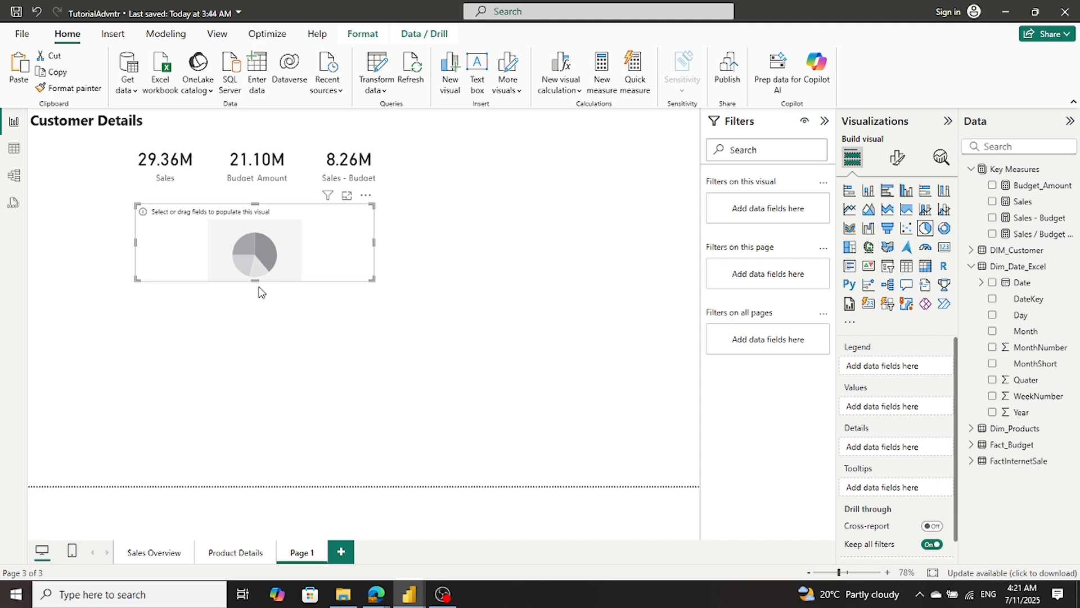
pyautogui.moveTo(255, 280); pyautogui.dragTo(246, 355)
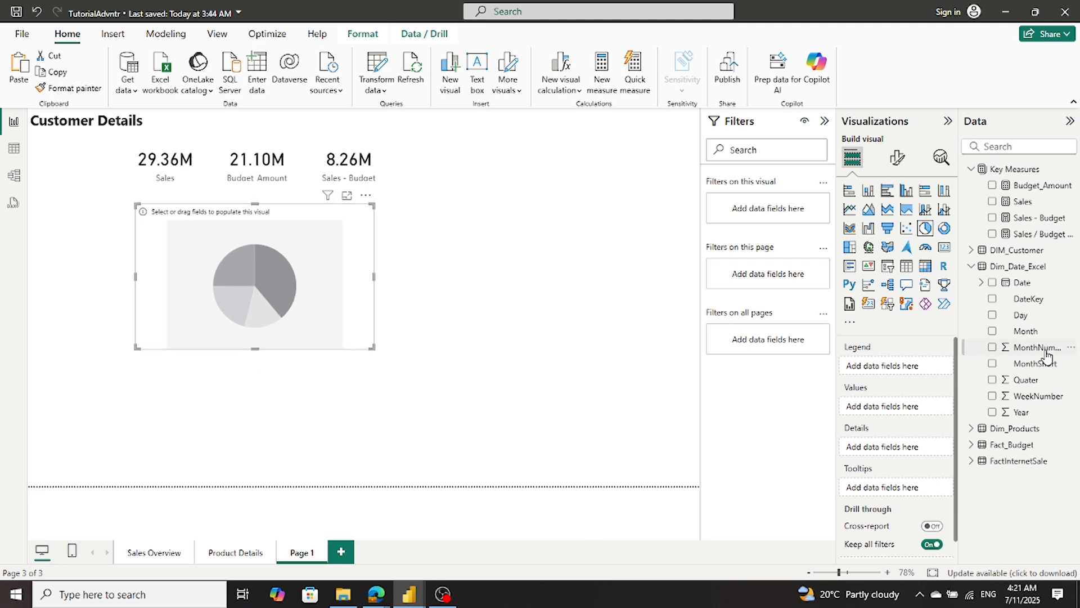
# - Assign Month as the pie chart's legend and Sales as its values, and convert it to a donut chart
pyautogui.moveTo(1025, 333); pyautogui.dragTo(905, 370)
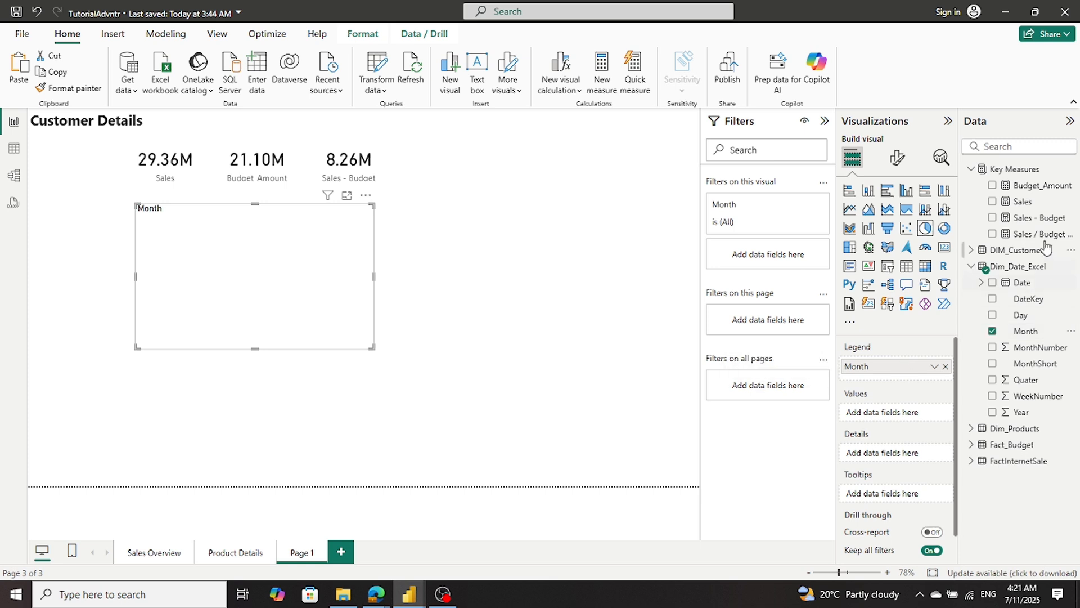
pyautogui.moveTo(1024, 210); pyautogui.dragTo(903, 421)
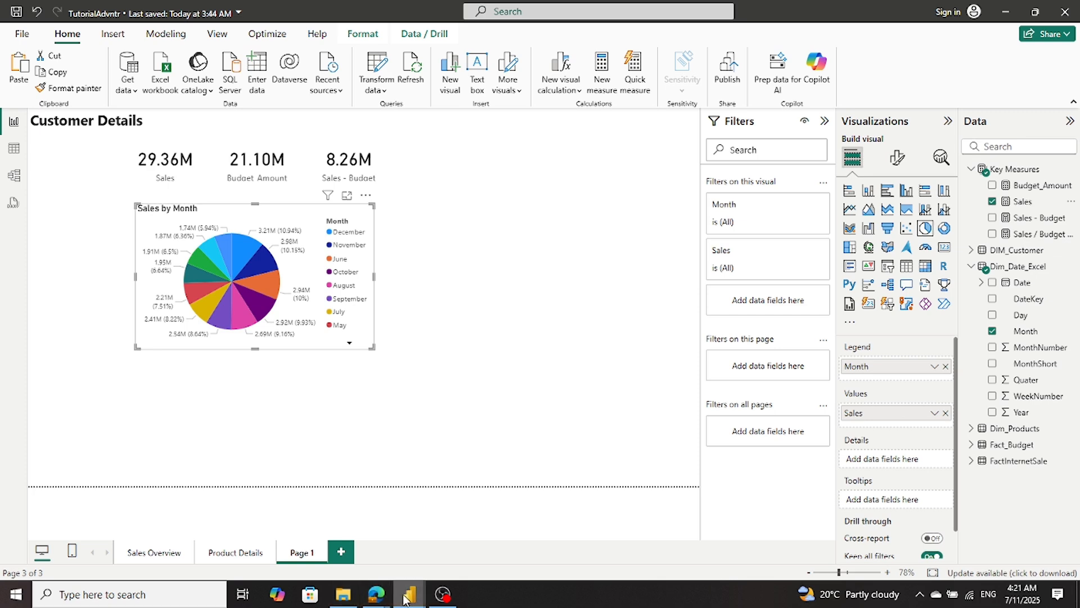
pyautogui.moveTo(404, 598)
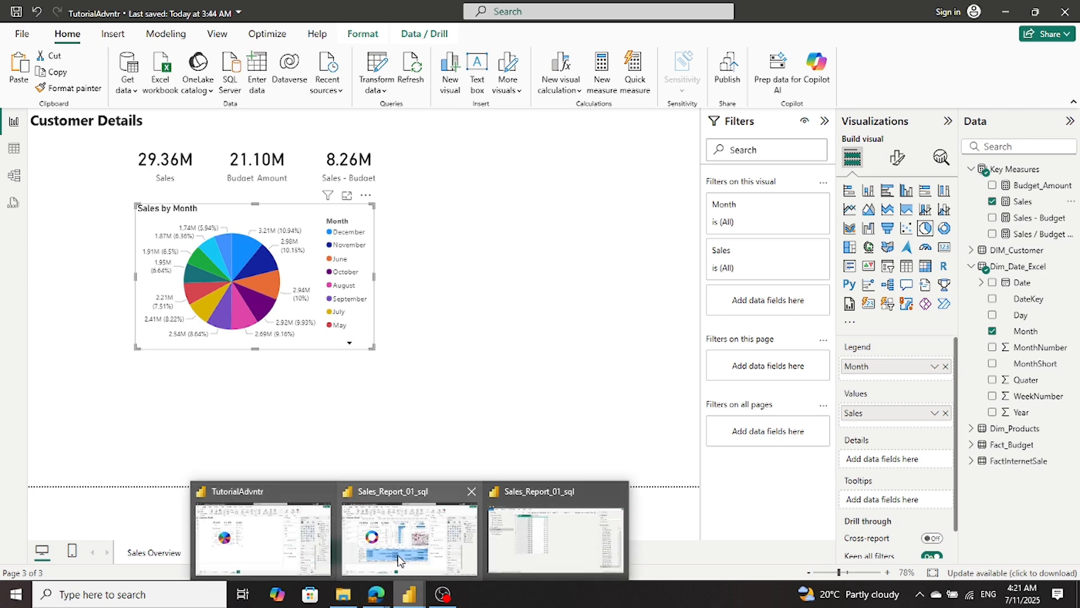
pyautogui.moveTo(399, 553)
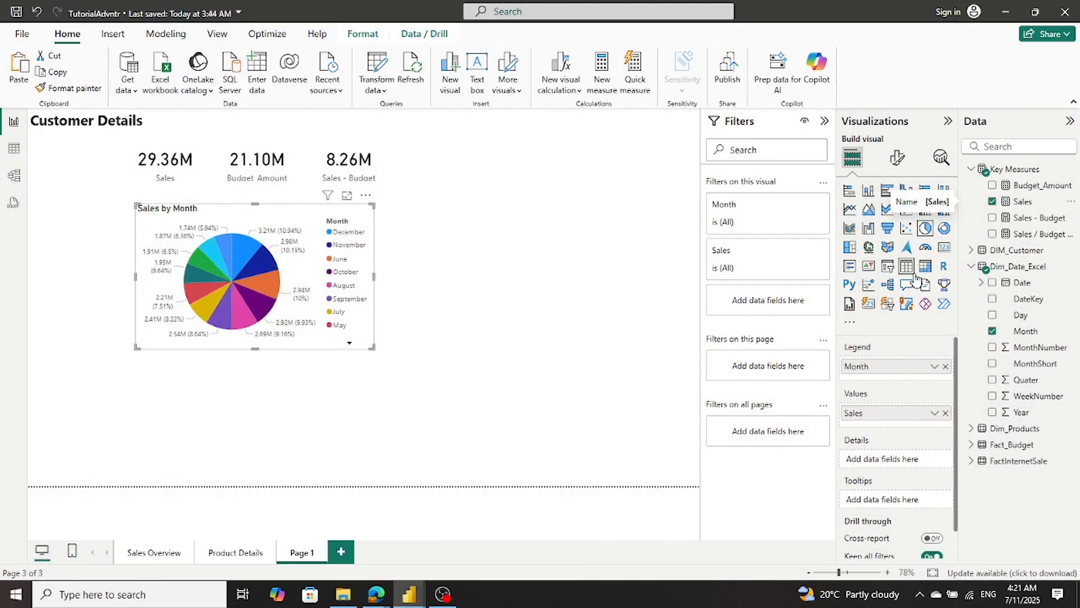
pyautogui.click(946, 229)
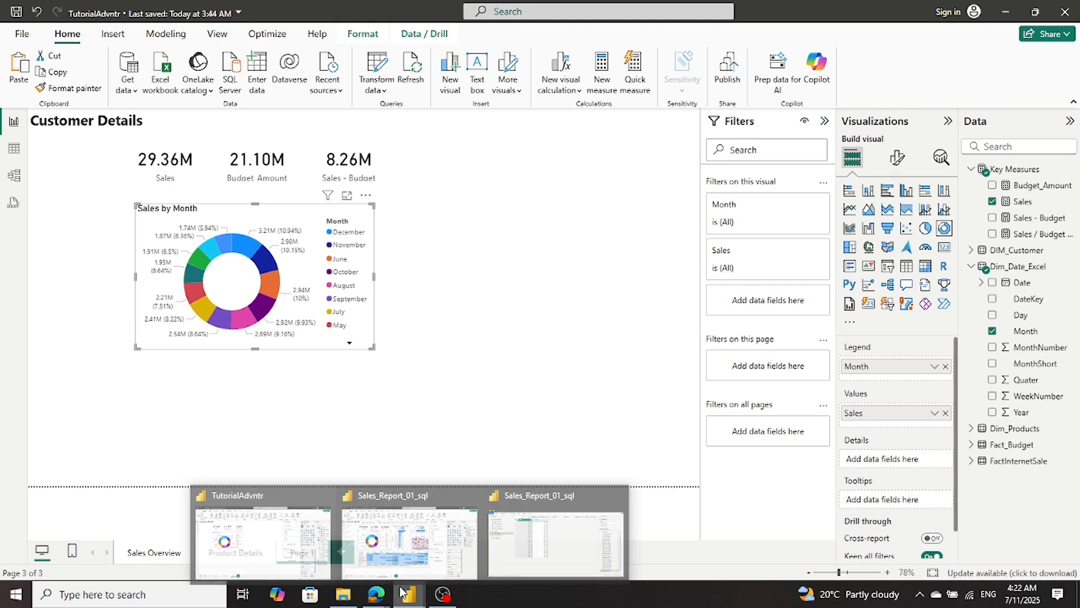
# - Copy the Sales by Customer City bar chart from Sales Overview to Page 1
pyautogui.click(259, 563)
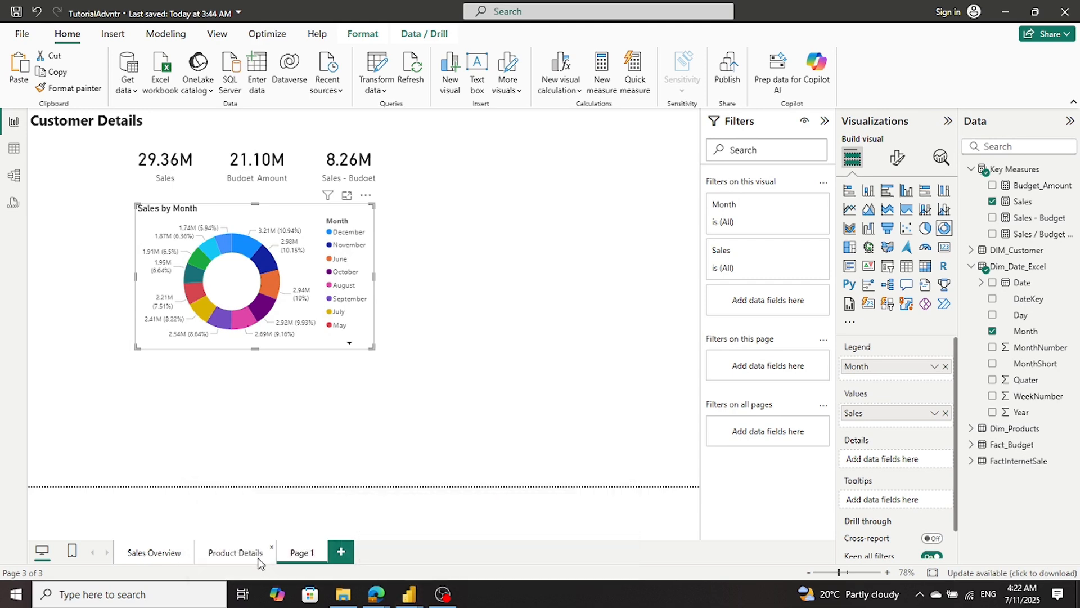
pyautogui.click(165, 549)
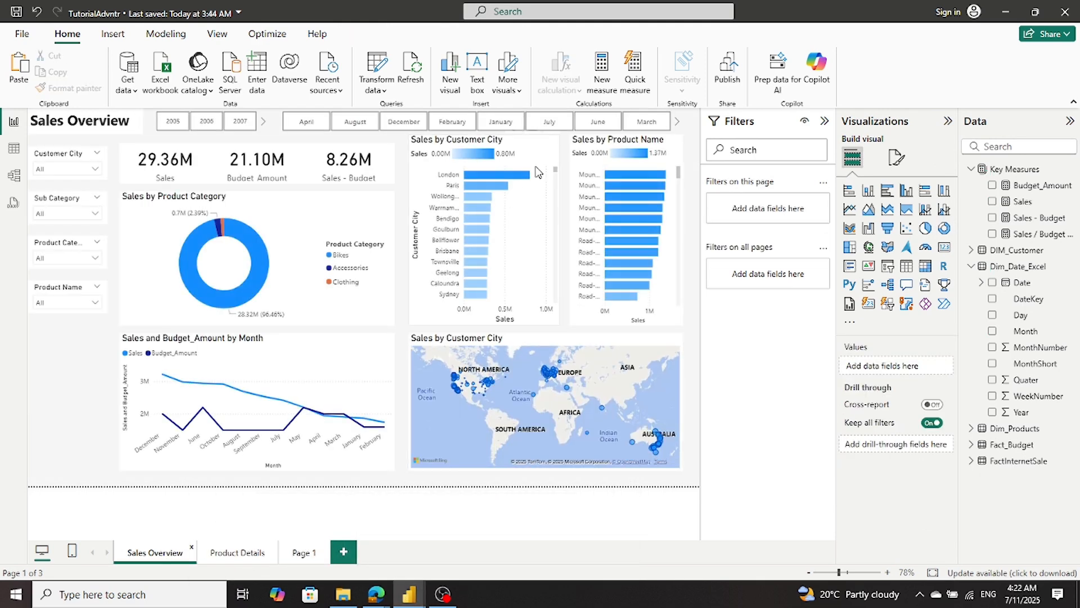
pyautogui.click(554, 145)
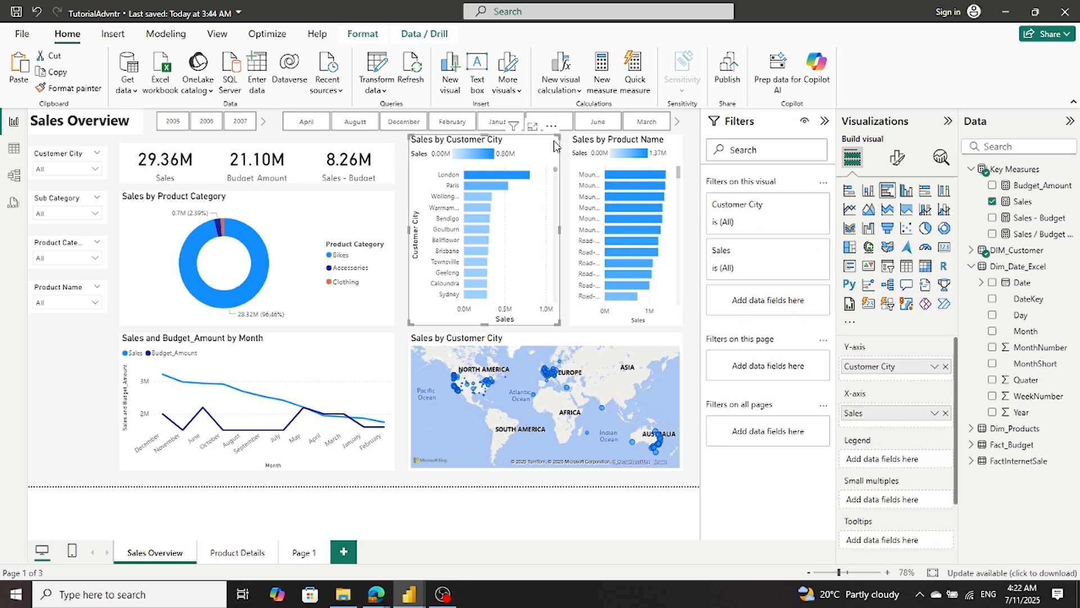
pyautogui.click(304, 553)
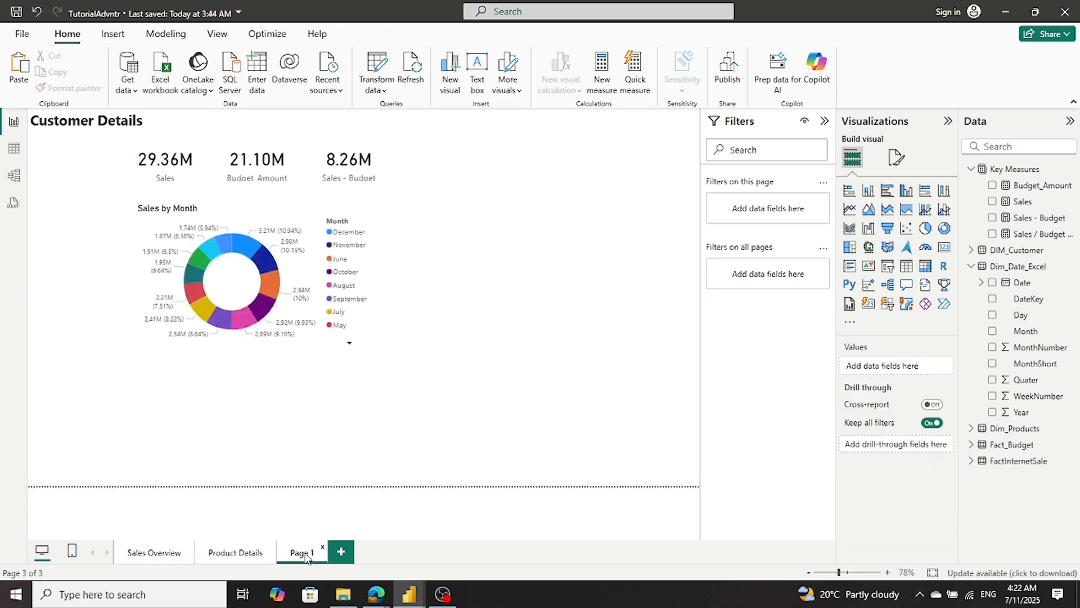
pyautogui.hotkey('ctrl', 'v')
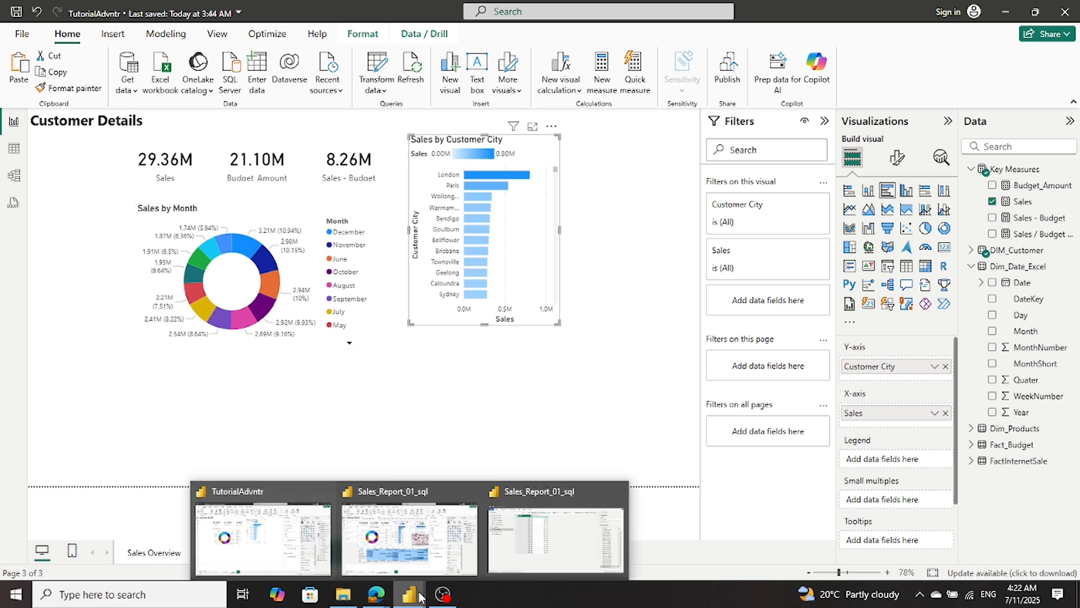
# - Add an empty clustered bar chart beside the Sales by Customer City chart and shrink its height to a compact block
pyautogui.moveTo(432, 558)
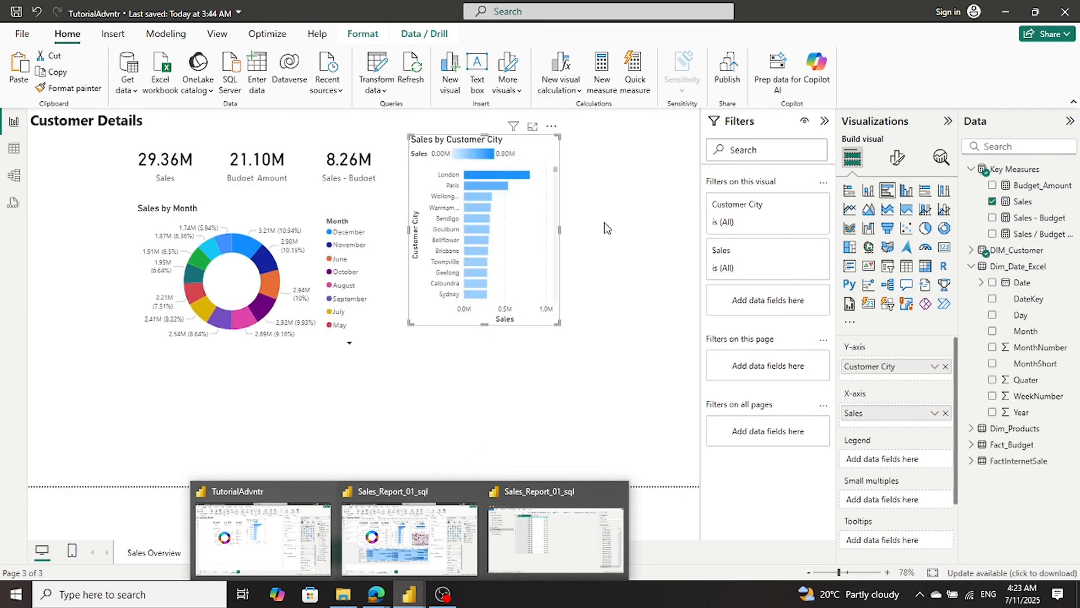
pyautogui.click(588, 197)
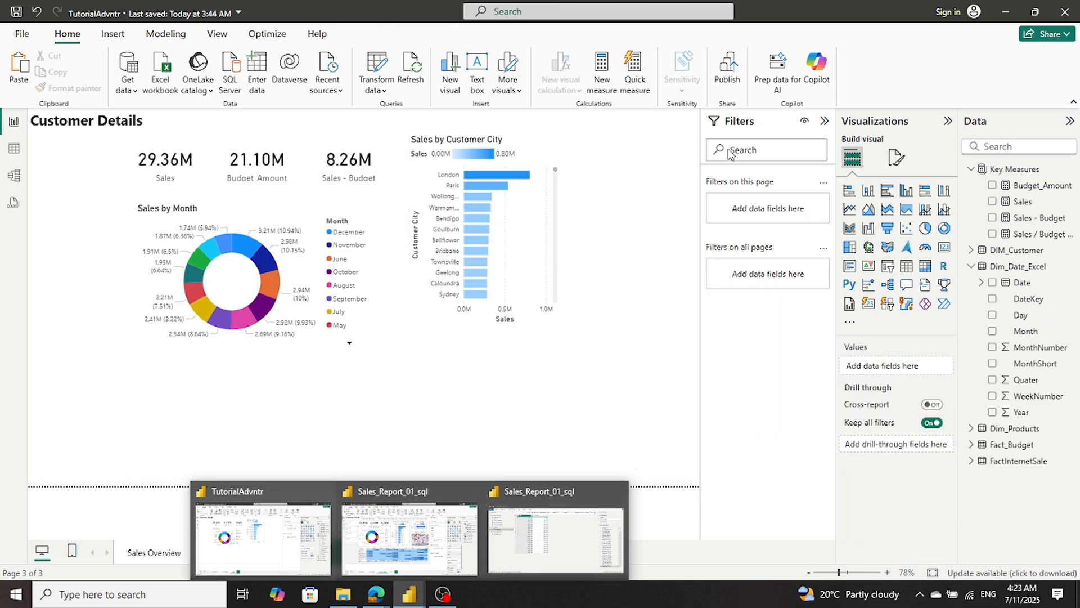
pyautogui.click(887, 193)
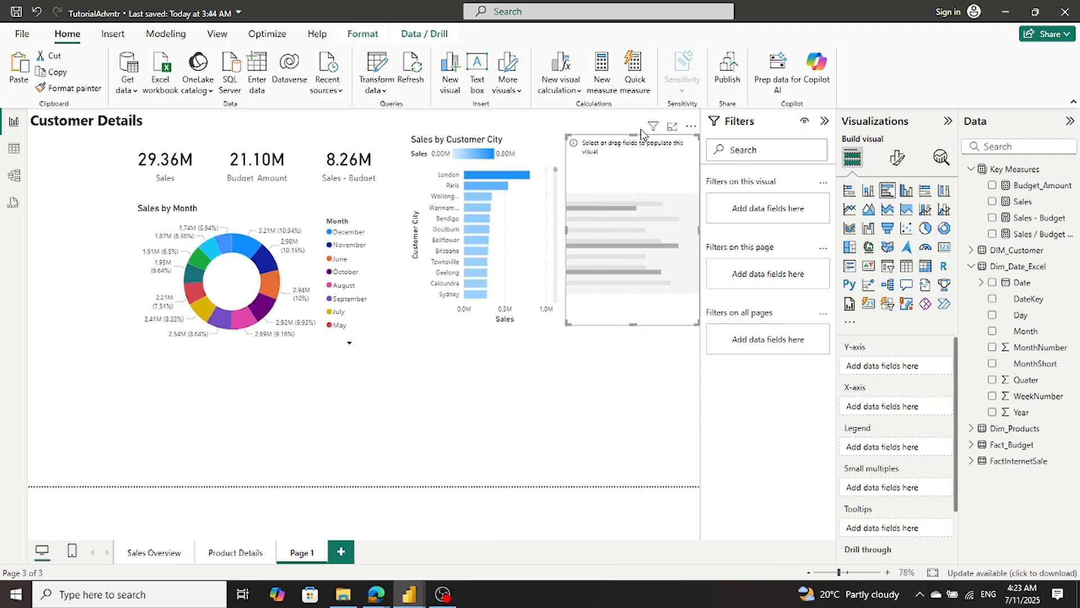
pyautogui.moveTo(636, 136); pyautogui.dragTo(636, 144)
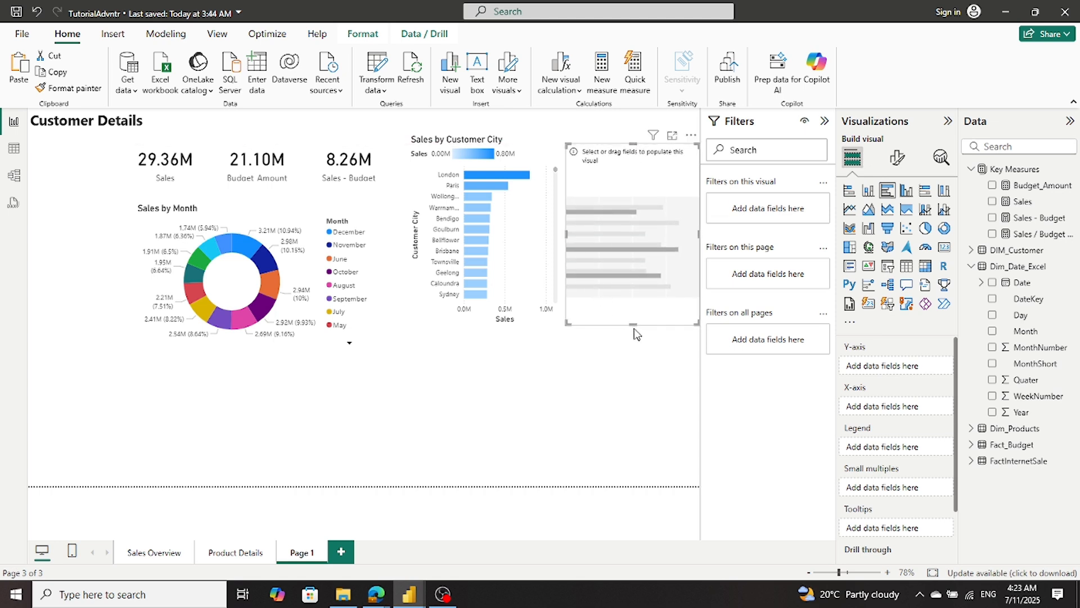
pyautogui.moveTo(631, 323); pyautogui.dragTo(632, 211)
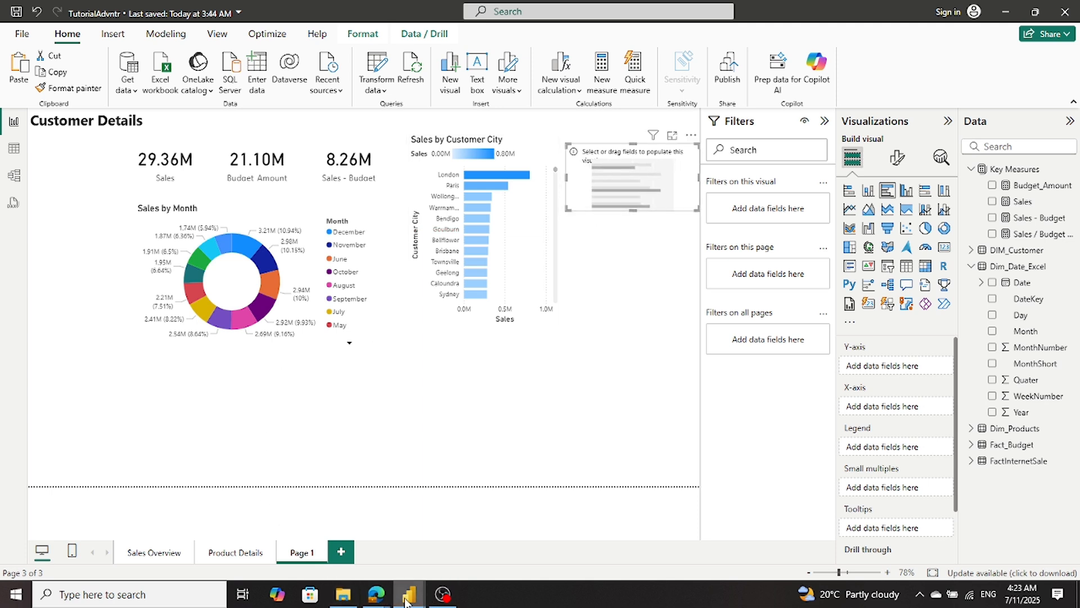
# - Check which fields the Sales by Gender chart uses on Sales_Report_01_sql's Customer Details page, and return to TutorialAdvntr
pyautogui.moveTo(406, 602)
pyautogui.click(407, 557)
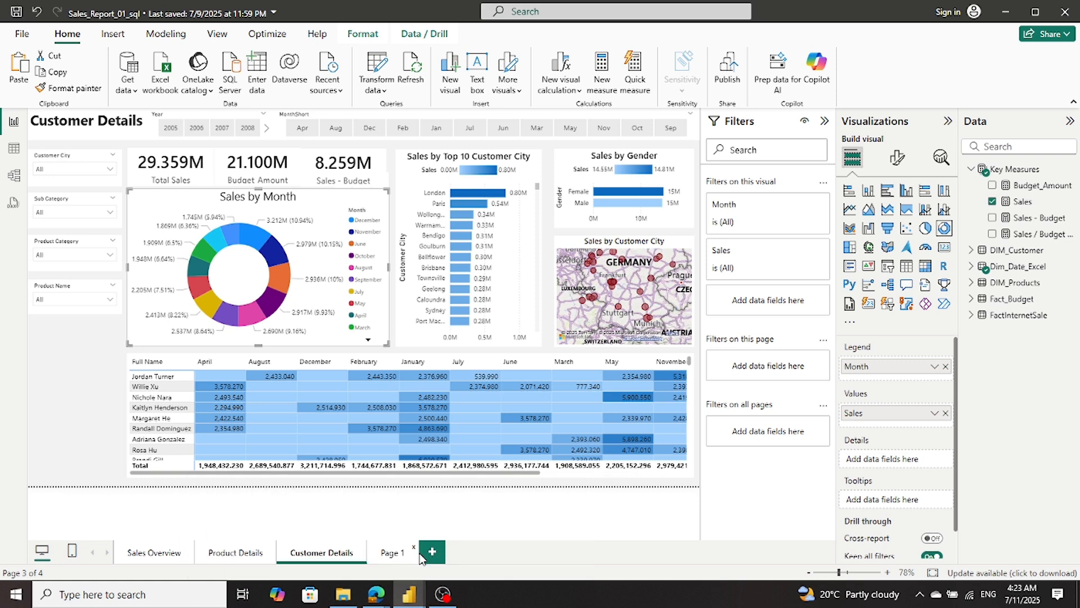
pyautogui.click(581, 225)
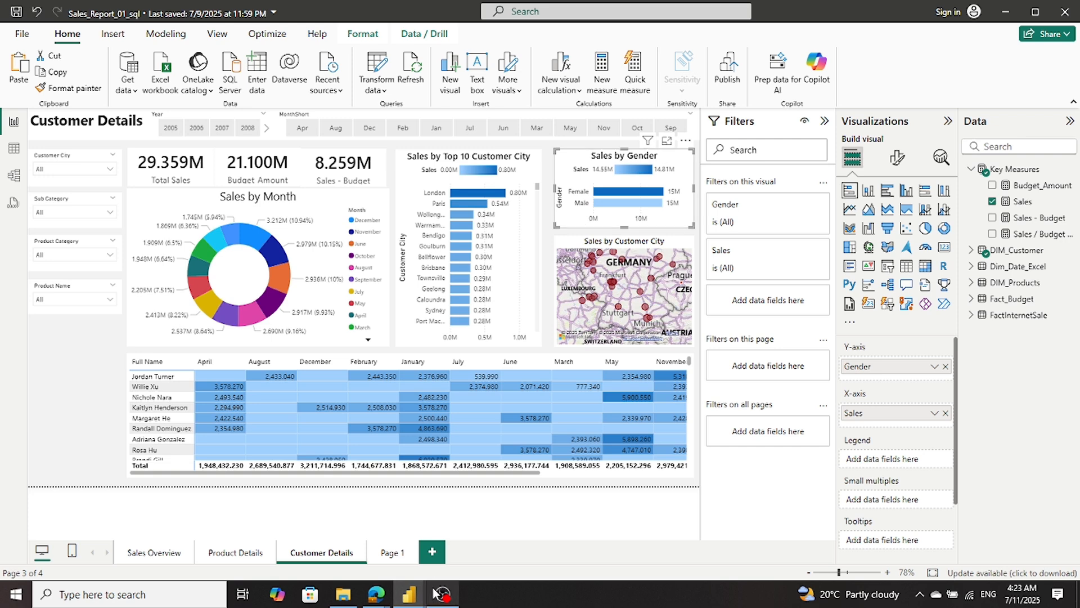
pyautogui.moveTo(409, 592)
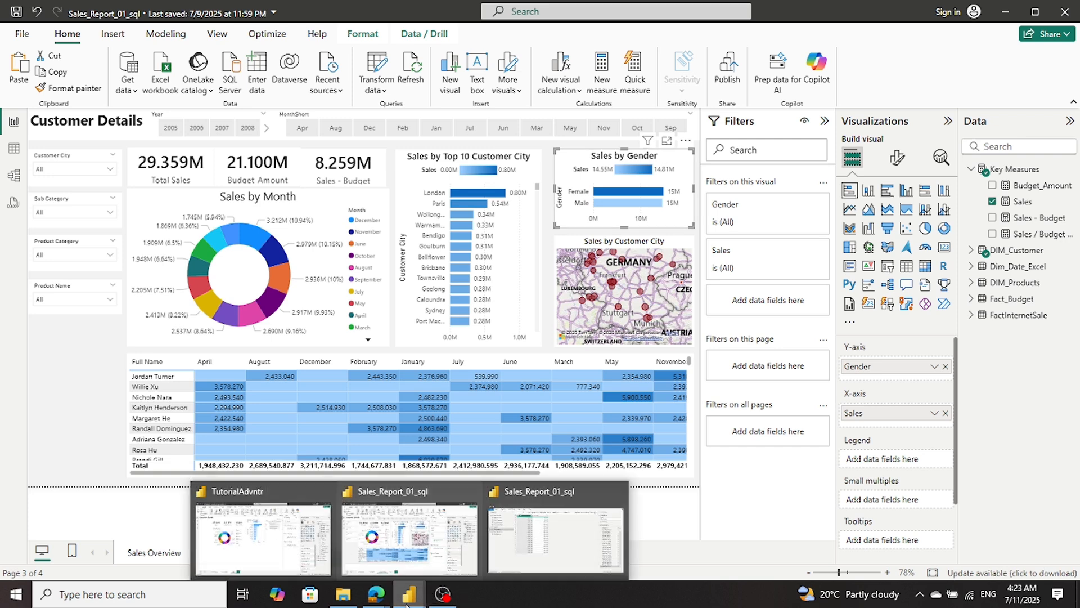
pyautogui.click(412, 560)
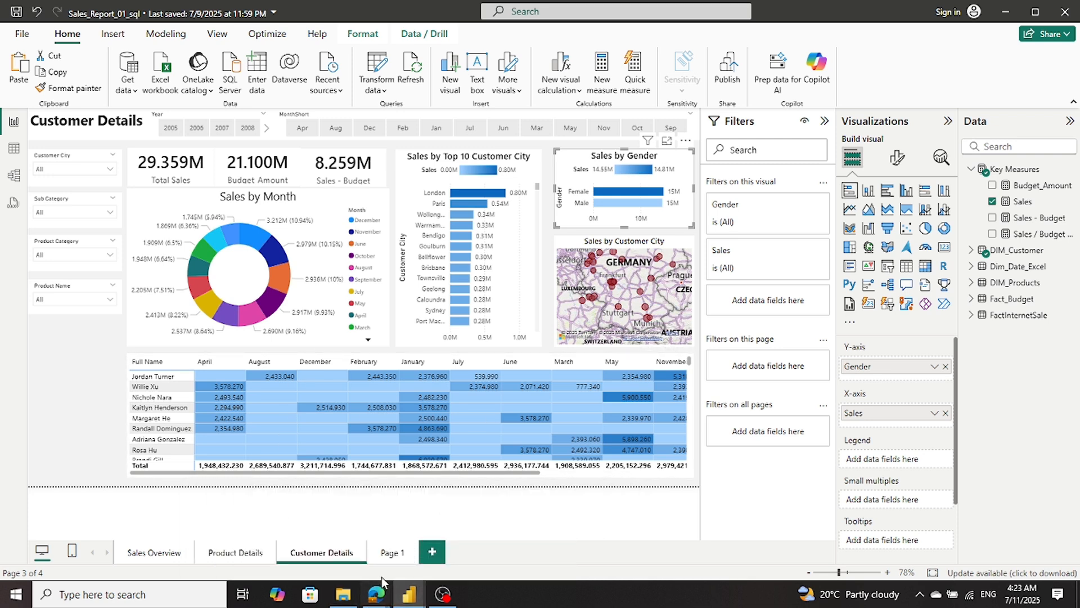
pyautogui.moveTo(409, 594)
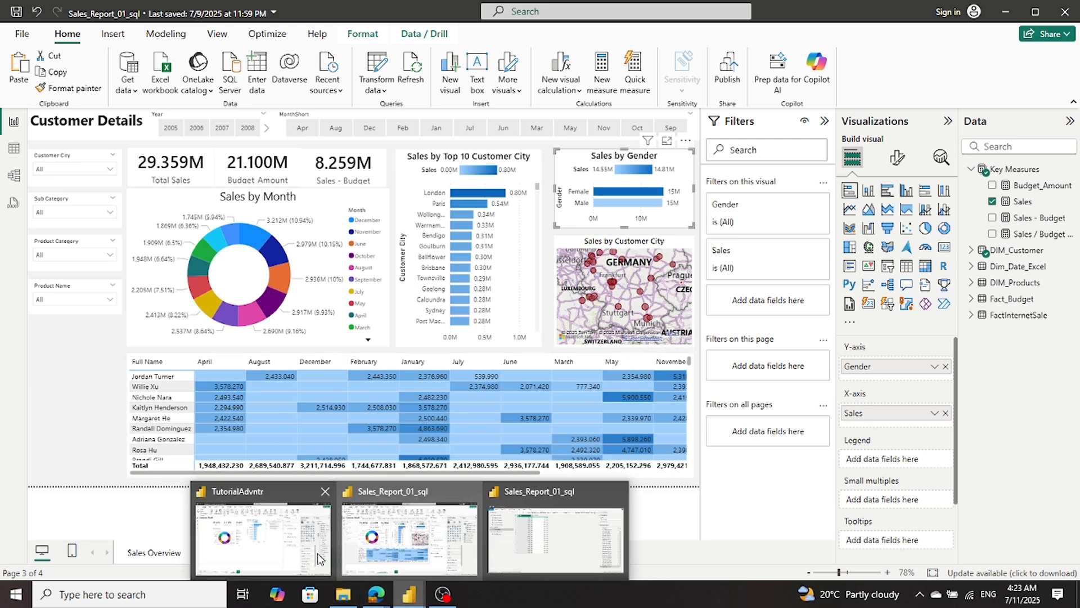
pyautogui.click(263, 539)
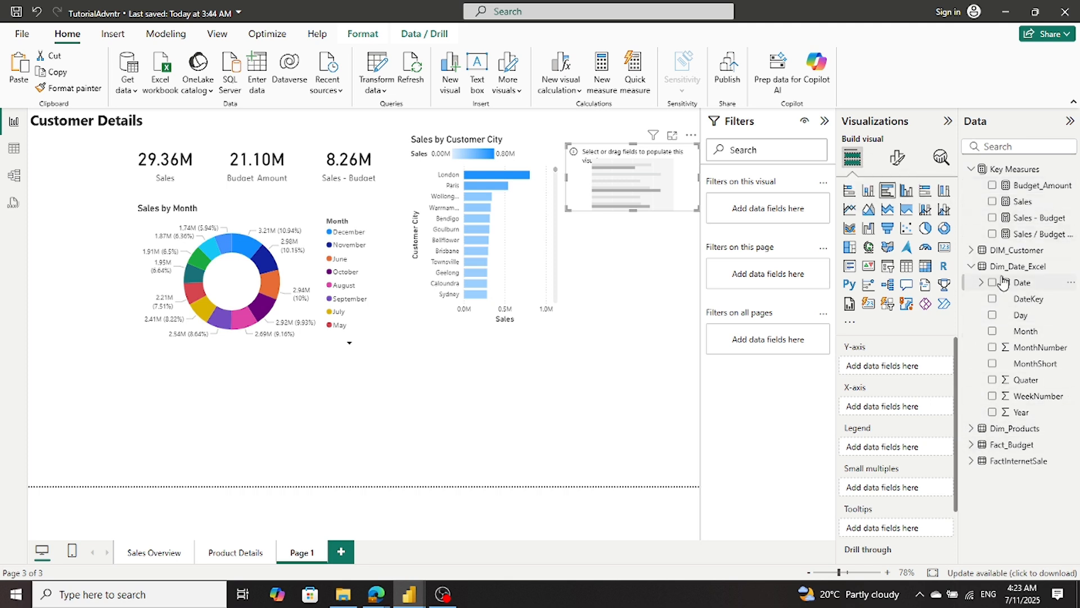
# - Assign Gender from DIM_Customer to the new bar chart's Y-axis and the Sales measure to its X-axis
pyautogui.click(970, 251)
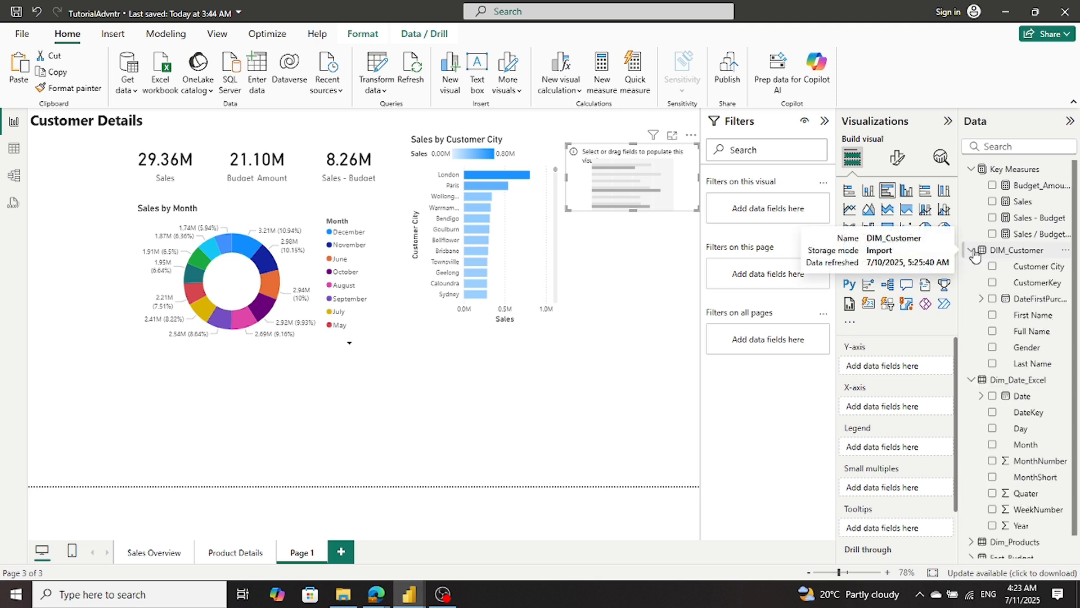
pyautogui.click(994, 348)
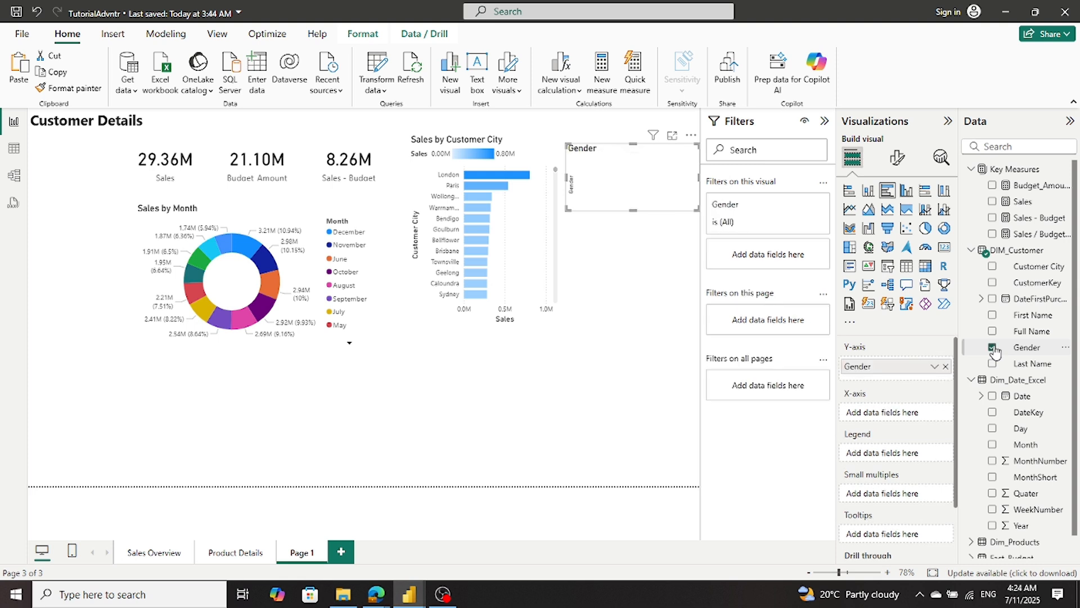
pyautogui.moveTo(1022, 202); pyautogui.dragTo(902, 417)
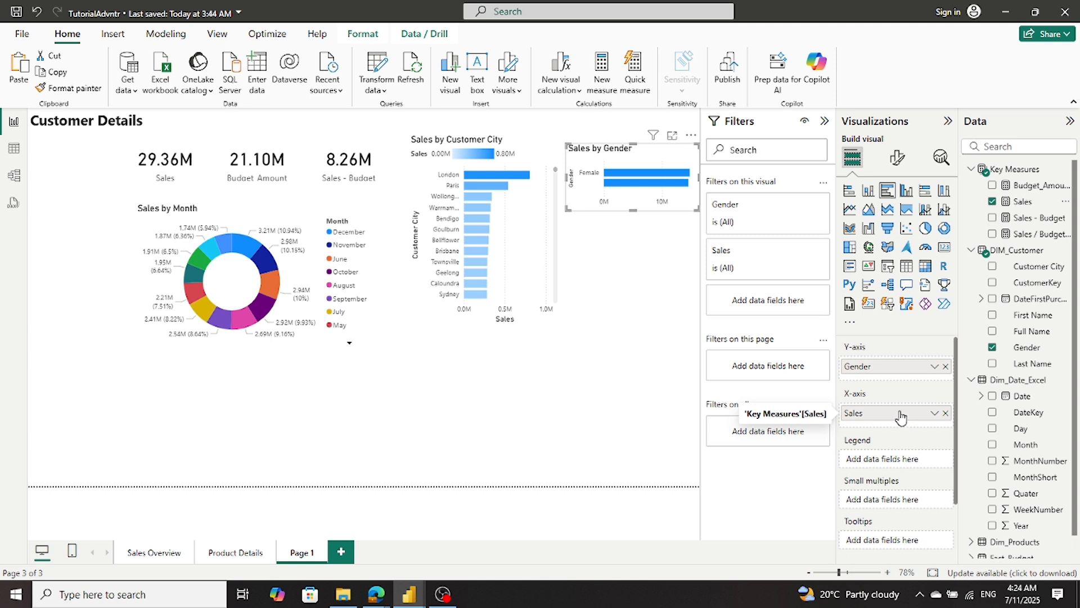
pyautogui.click(898, 159)
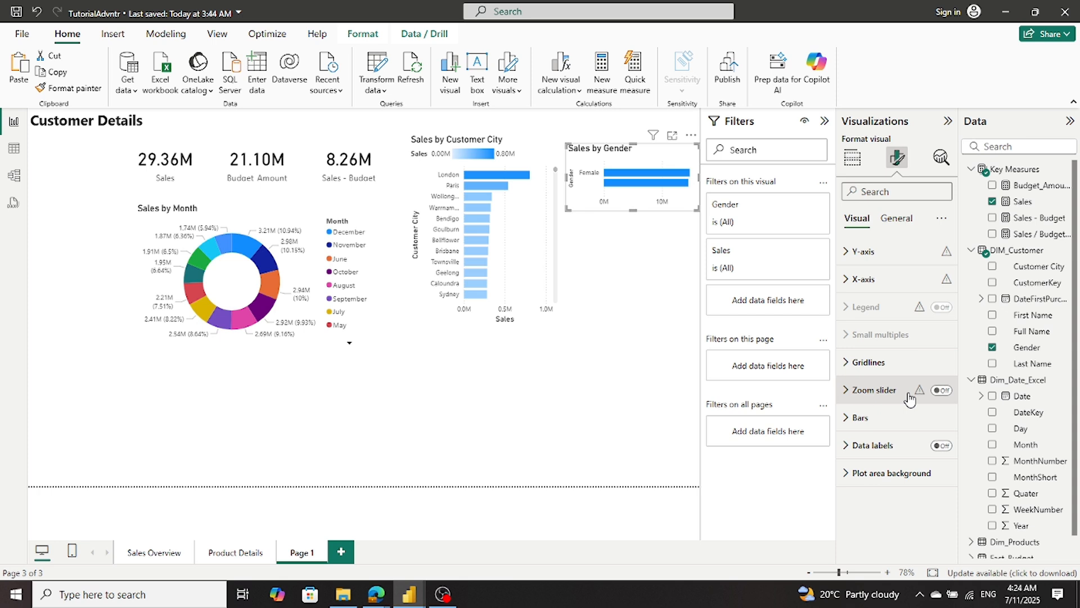
pyautogui.click(898, 221)
pyautogui.click(870, 315)
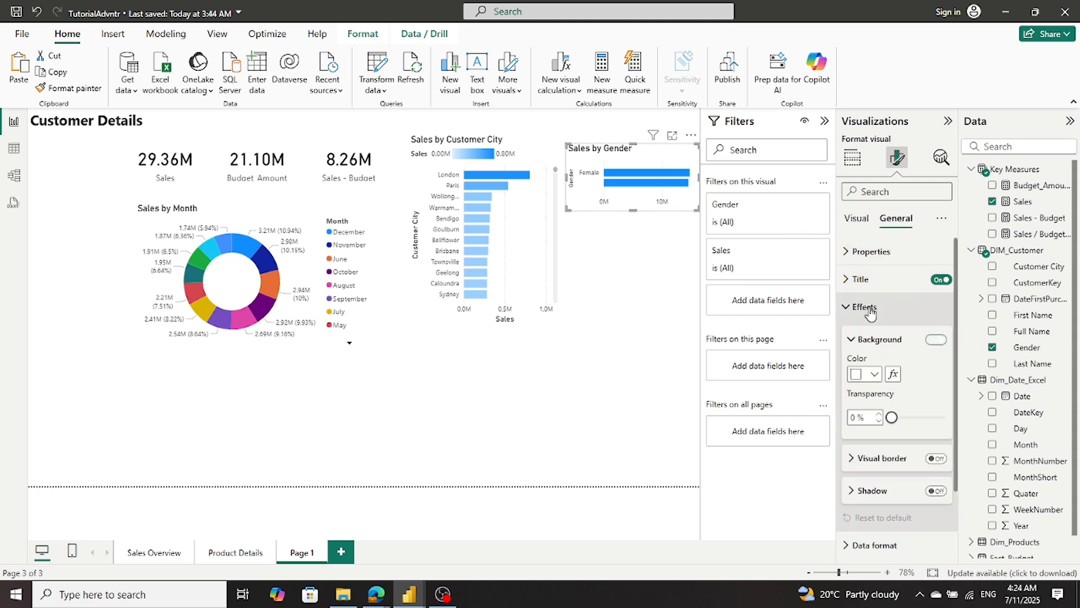
pyautogui.click(893, 373)
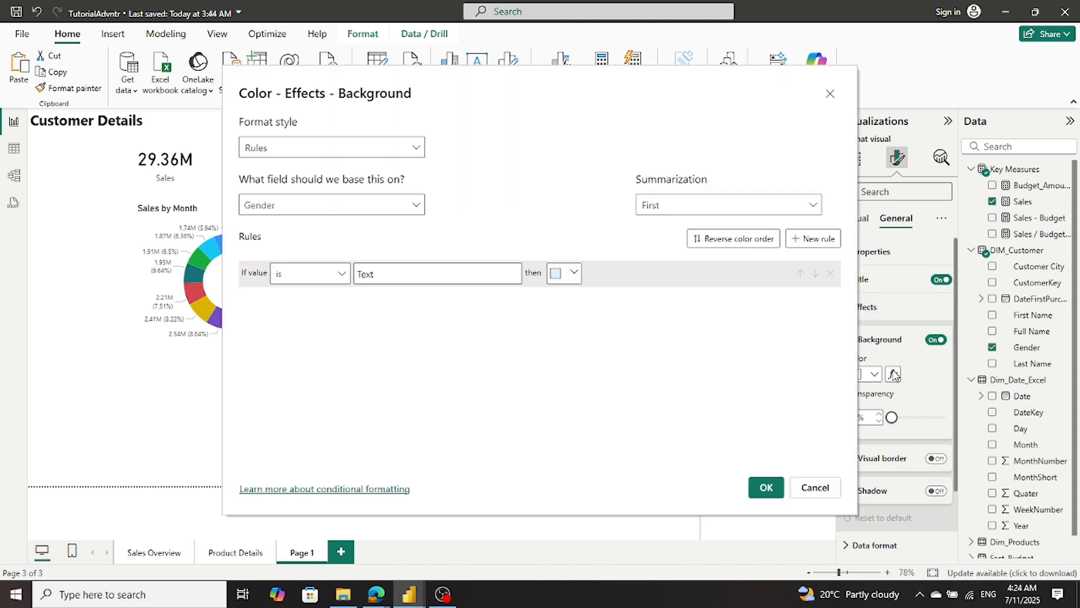
pyautogui.click(416, 148)
pyautogui.click(260, 170)
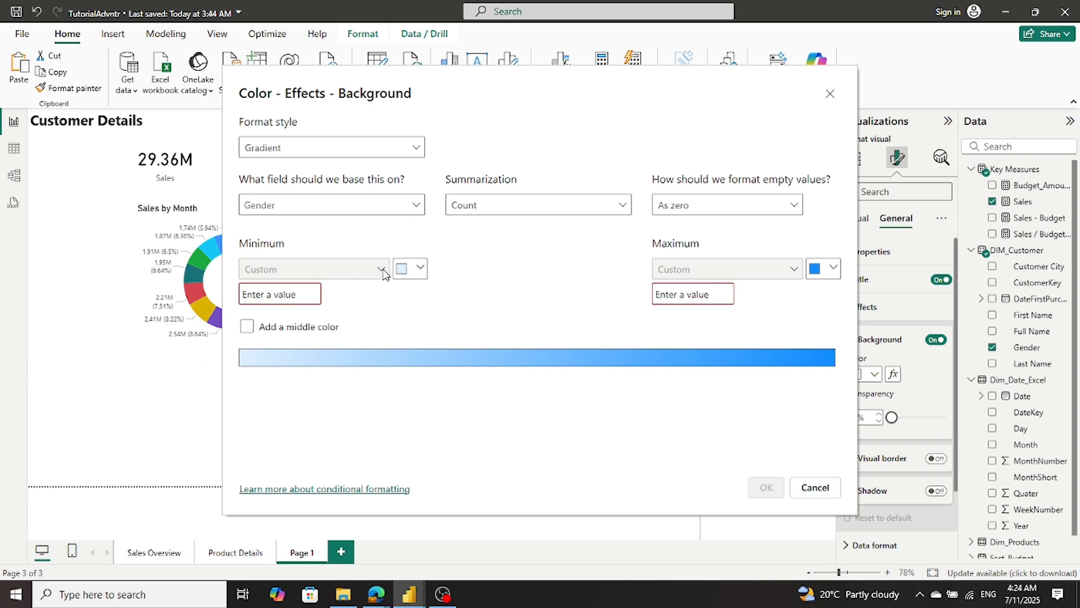
pyautogui.click(417, 209)
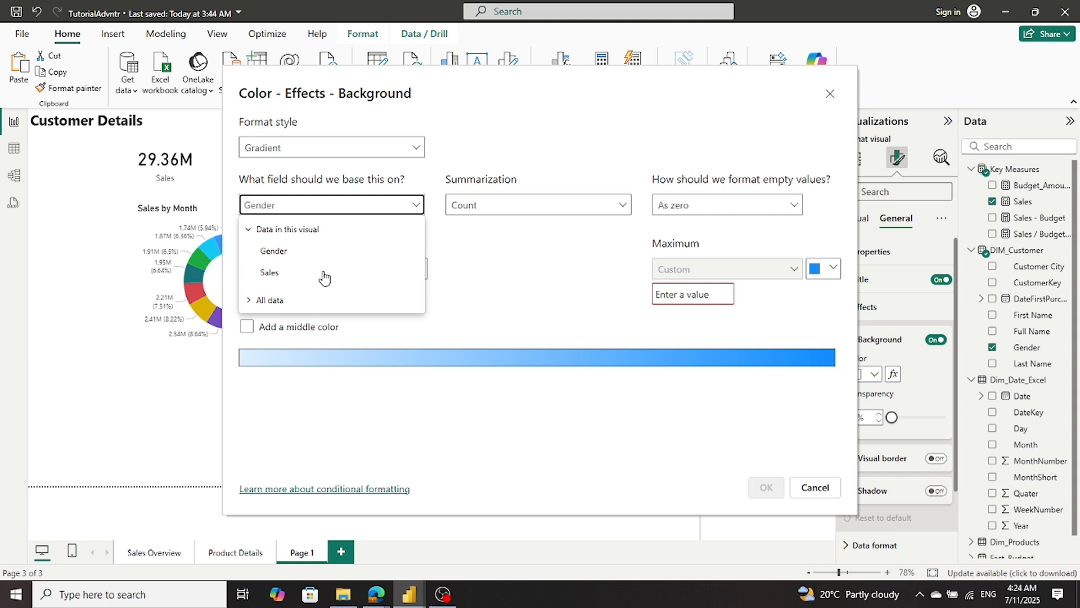
pyautogui.click(266, 272)
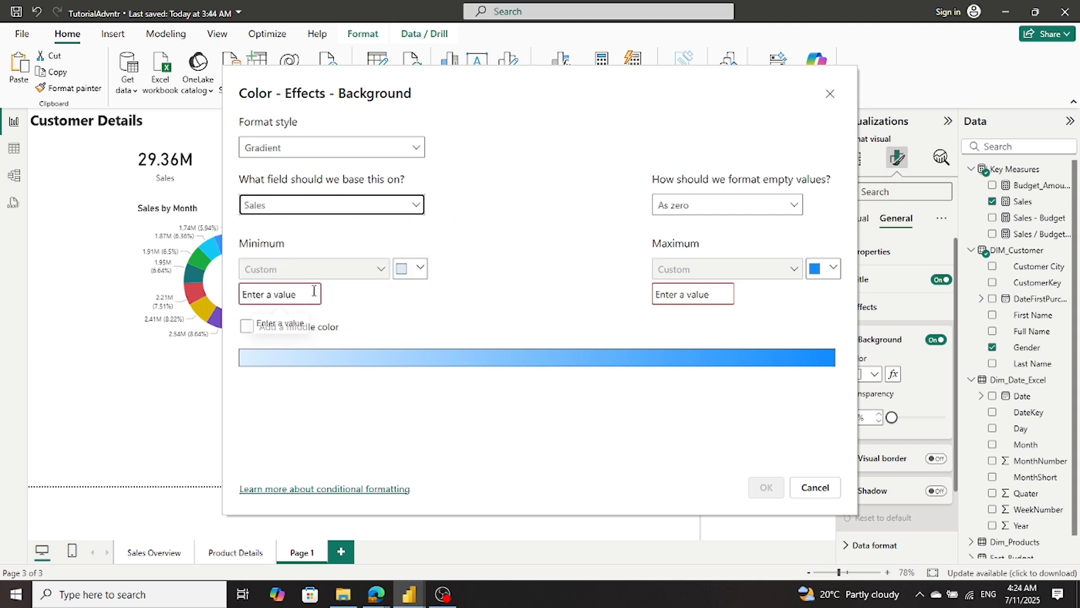
pyautogui.click(431, 307)
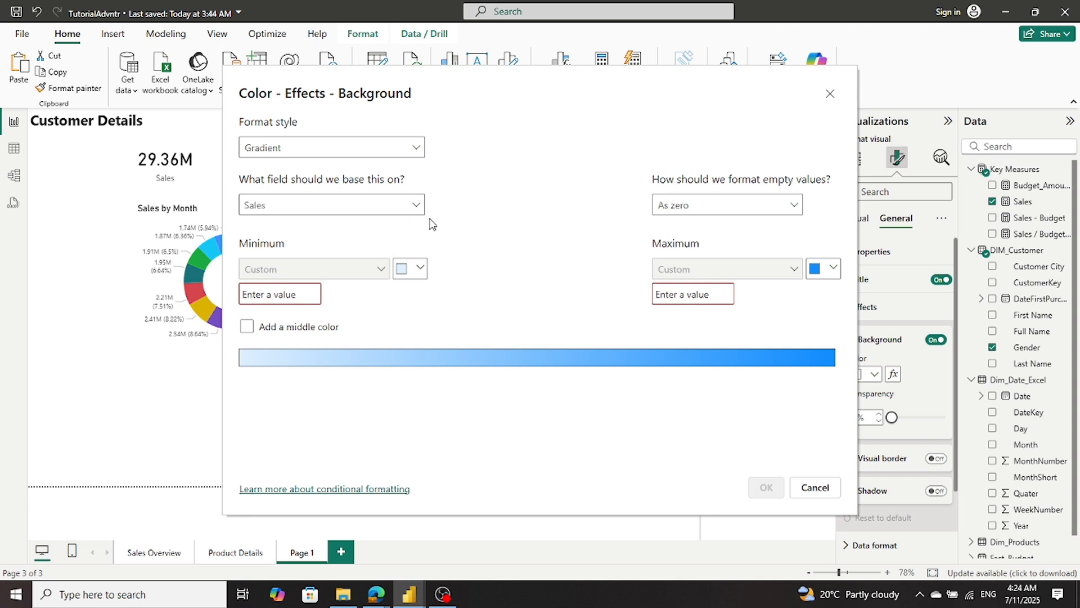
pyautogui.click(417, 206)
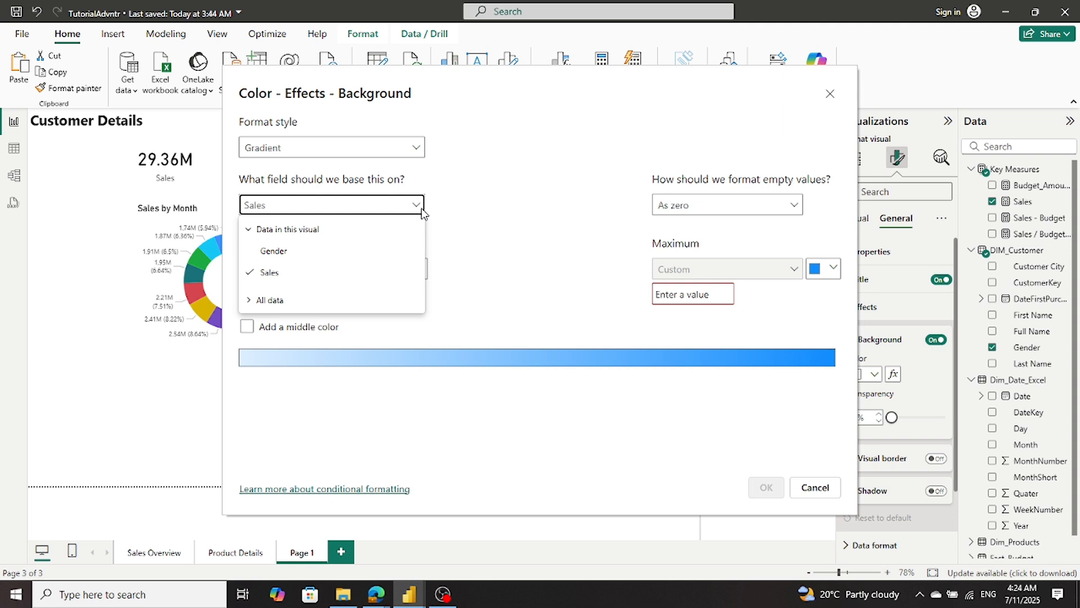
pyautogui.click(370, 234)
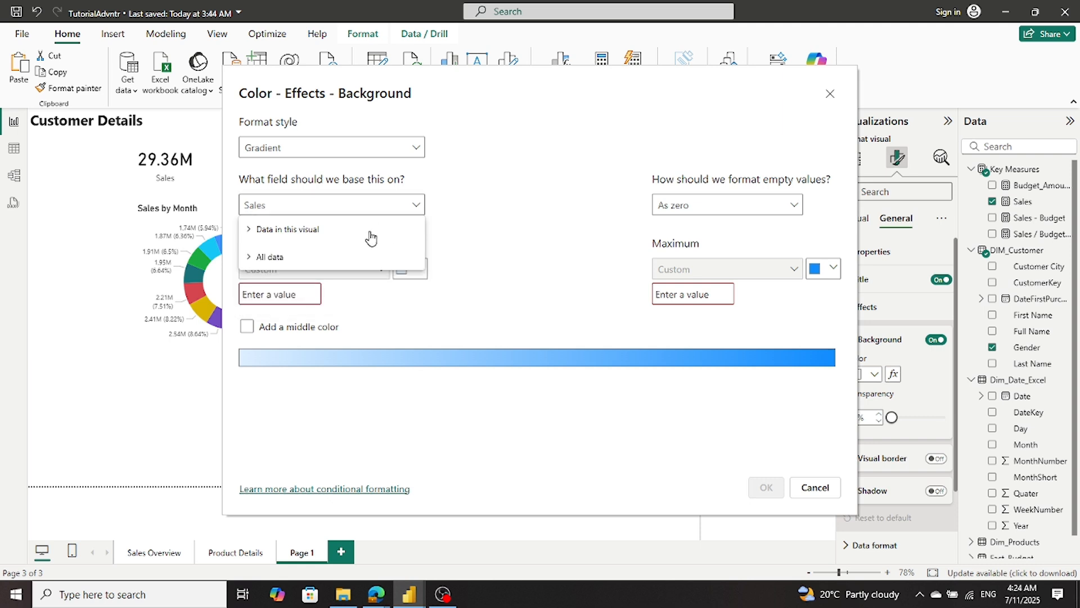
pyautogui.click(371, 237)
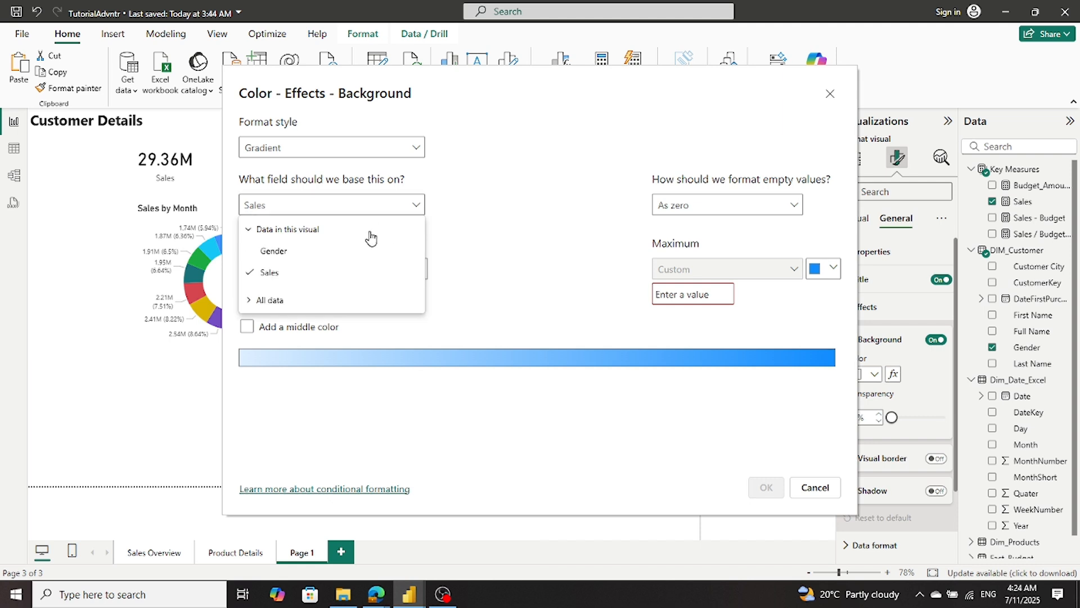
pyautogui.click(271, 301)
pyautogui.click(271, 301)
pyautogui.click(270, 273)
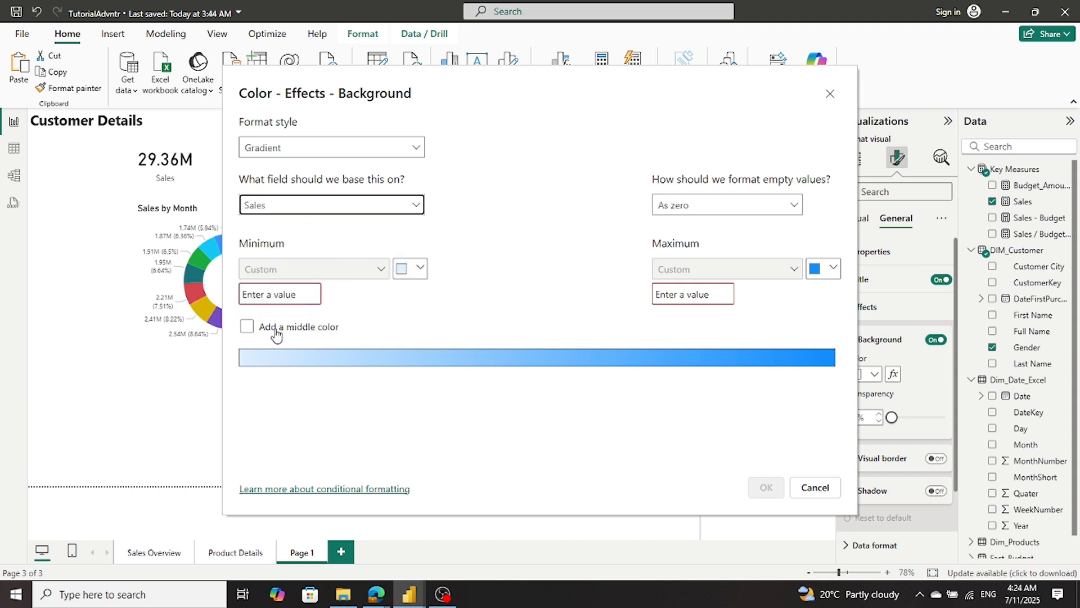
pyautogui.click(247, 326)
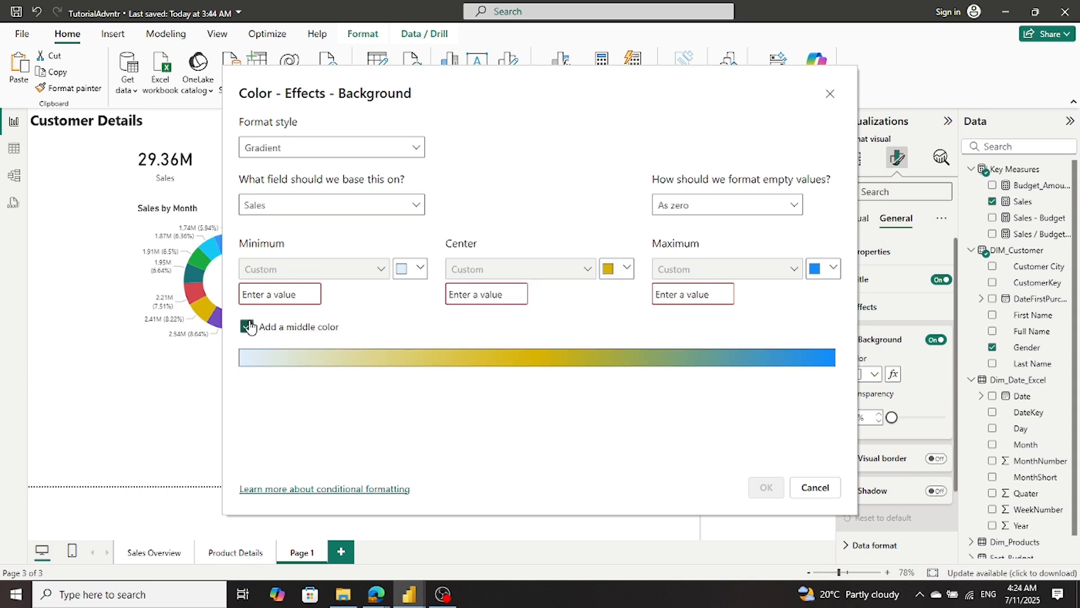
pyautogui.click(248, 326)
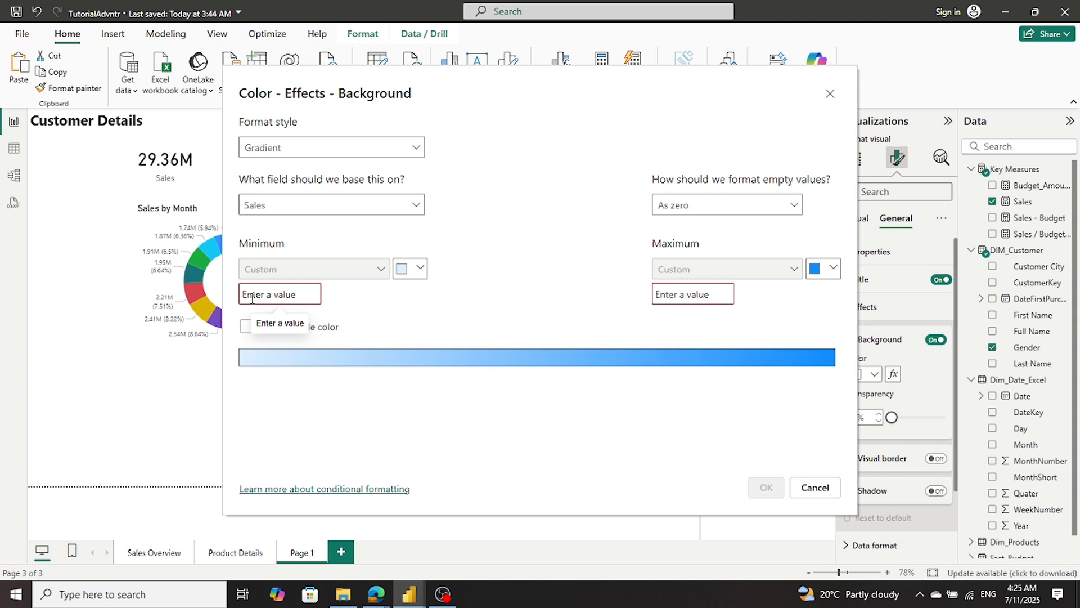
pyautogui.click(793, 206)
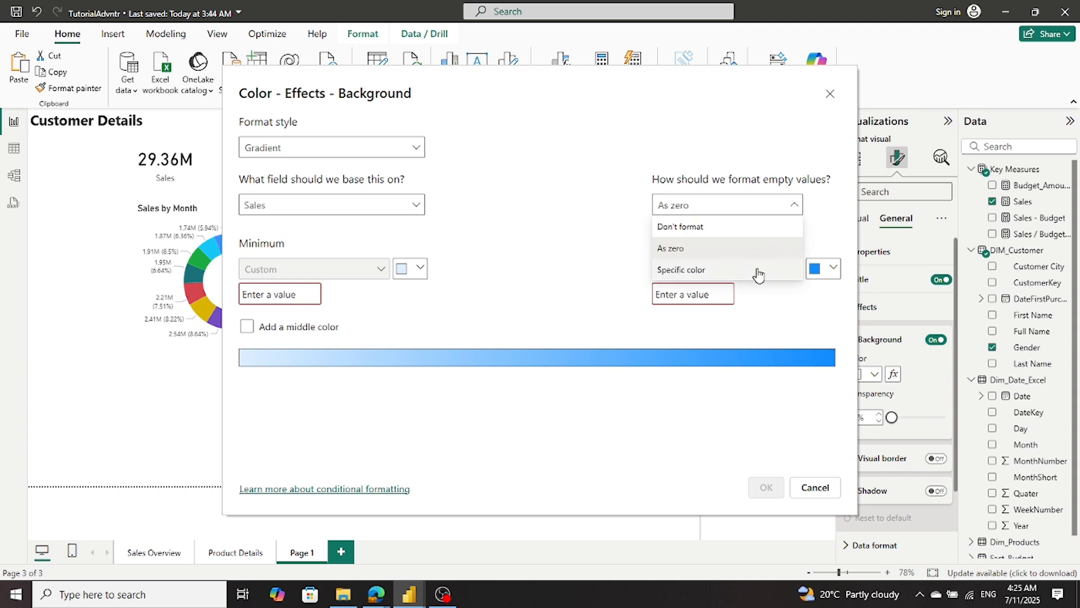
pyautogui.click(557, 270)
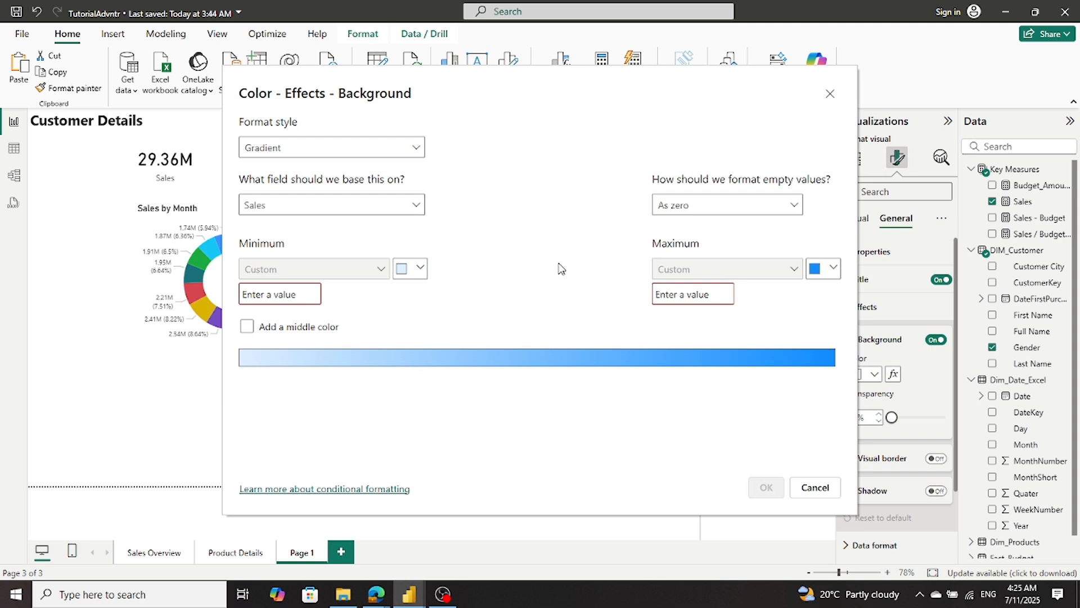
pyautogui.click(815, 488)
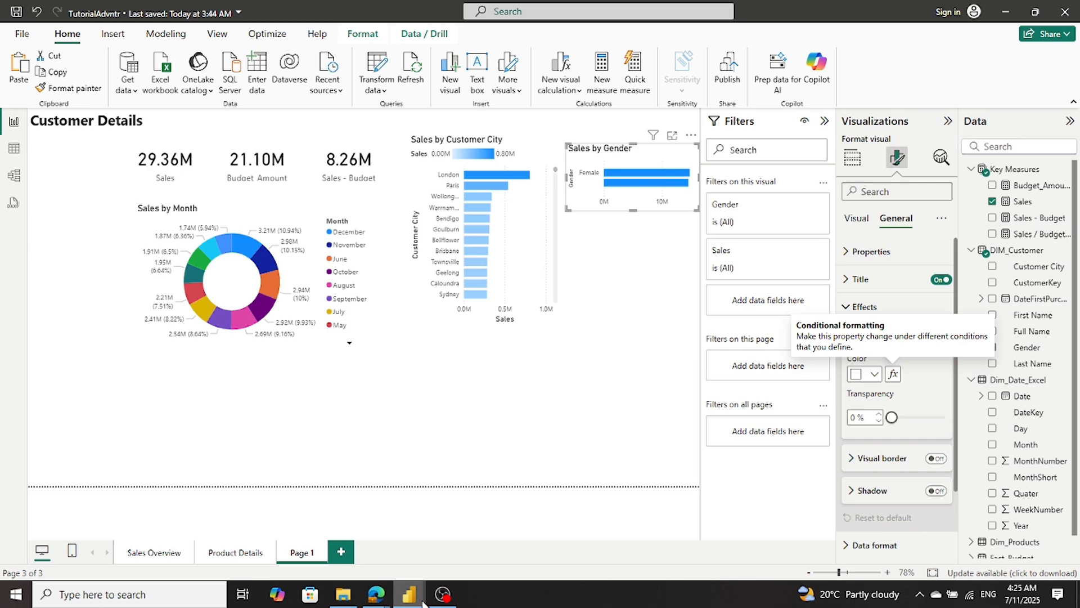
# - Switch to Sales_Report_01_sql and inspect the background color's conditional formatting on the Customer Details page's Sales by Gender chart
pyautogui.moveTo(409, 596)
pyautogui.click(460, 559)
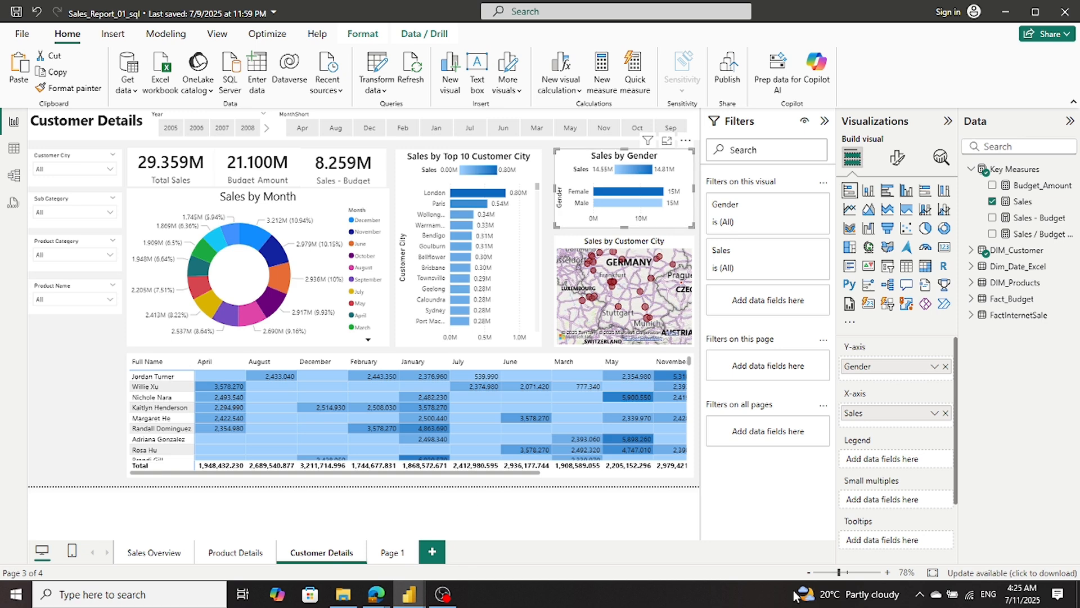
pyautogui.click(898, 160)
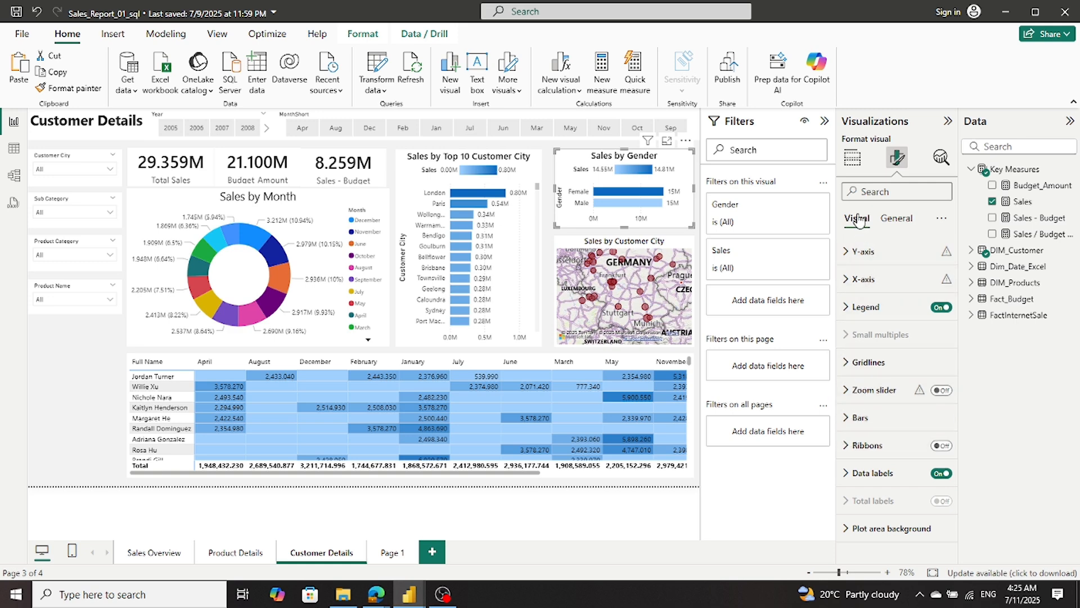
pyautogui.click(895, 219)
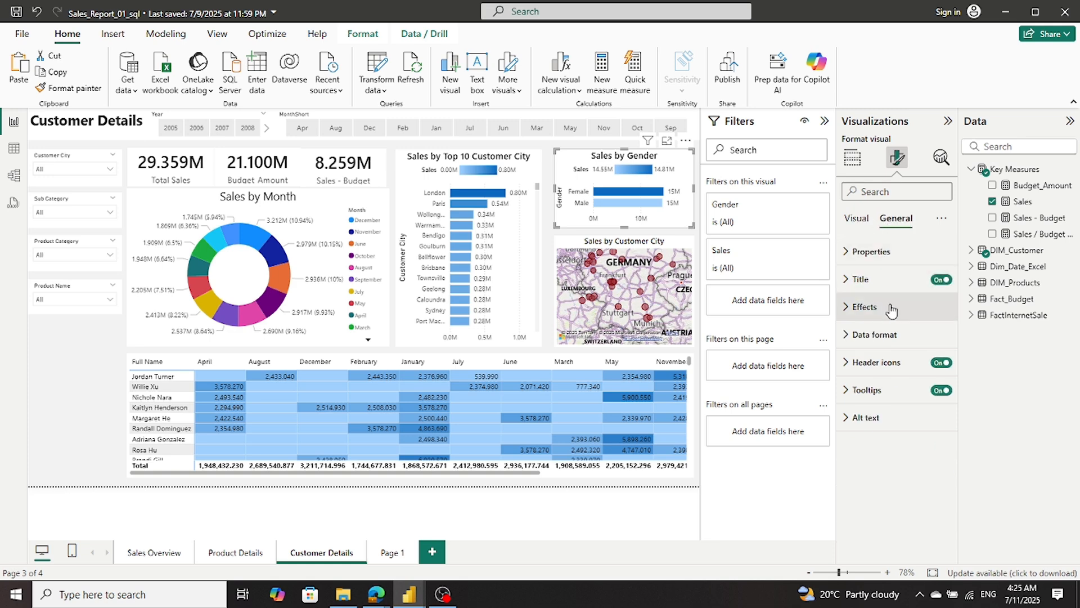
pyautogui.click(856, 309)
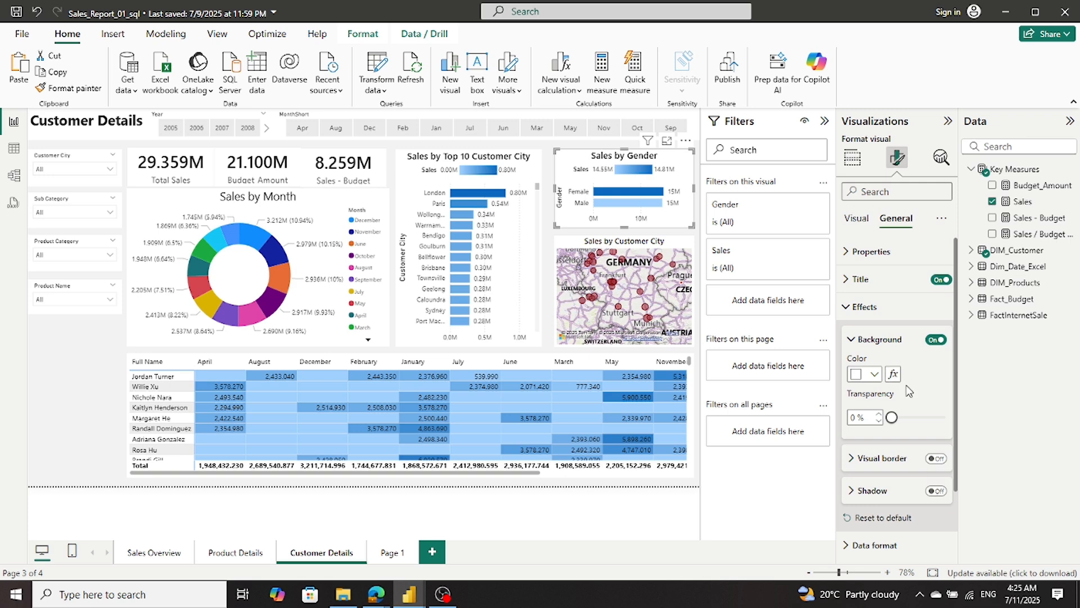
pyautogui.scroll(-2, 907, 389)
pyautogui.scroll(2, 907, 390)
pyautogui.click(893, 375)
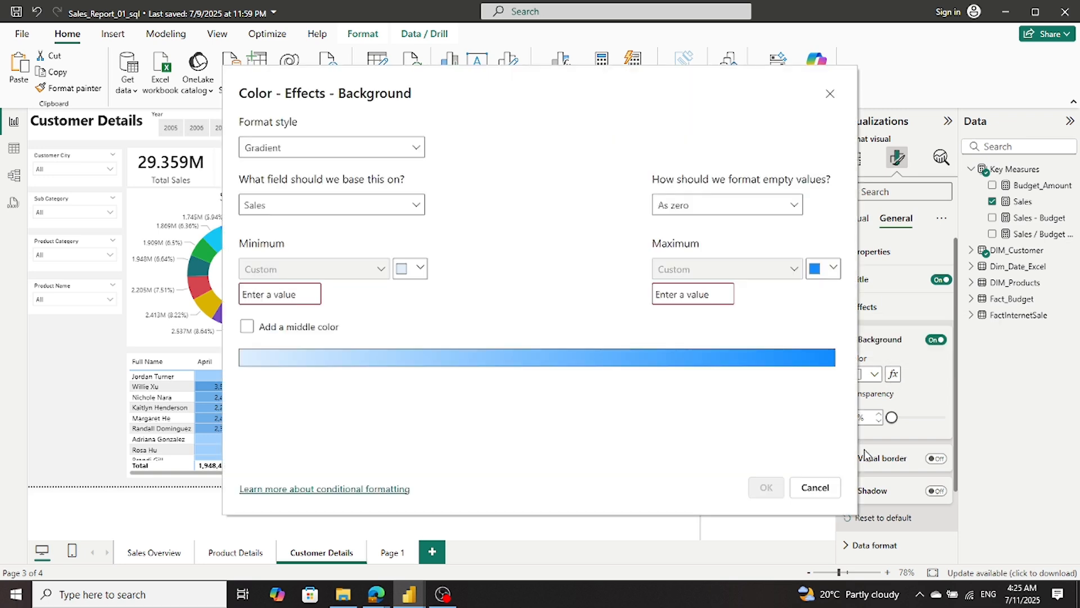
pyautogui.click(815, 488)
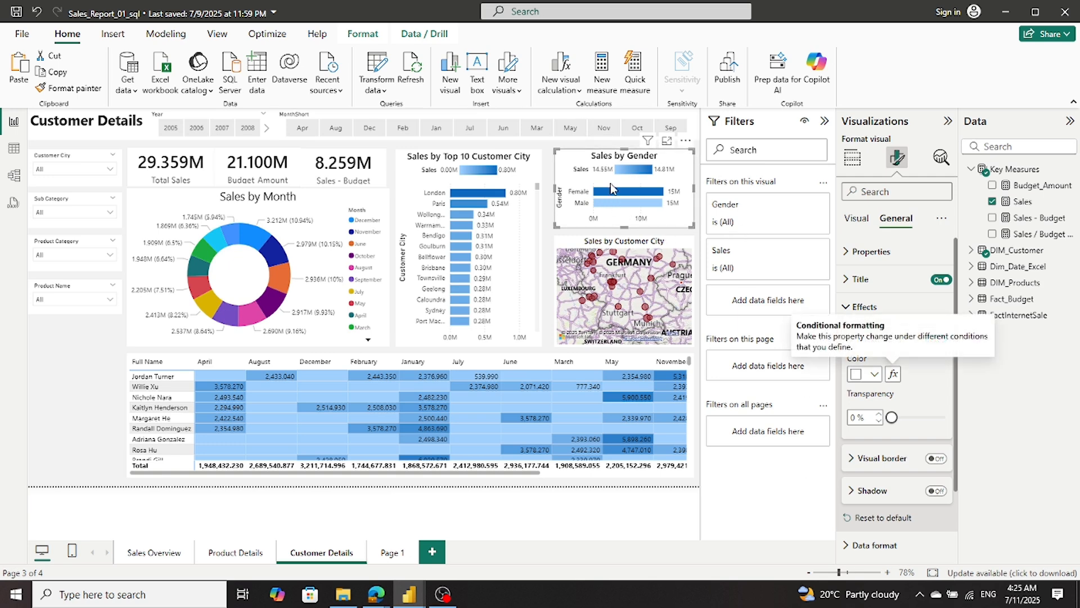
# - Examine the bar color settings of the reference Sales by Gender chart, and return to TutorialAdvntr
pyautogui.click(865, 306)
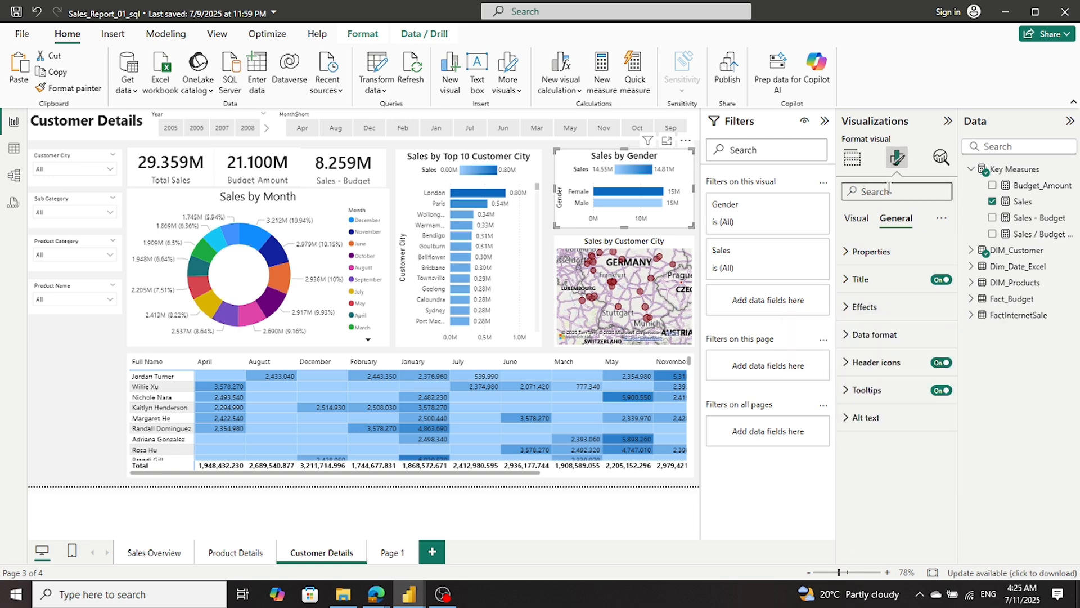
pyautogui.click(859, 220)
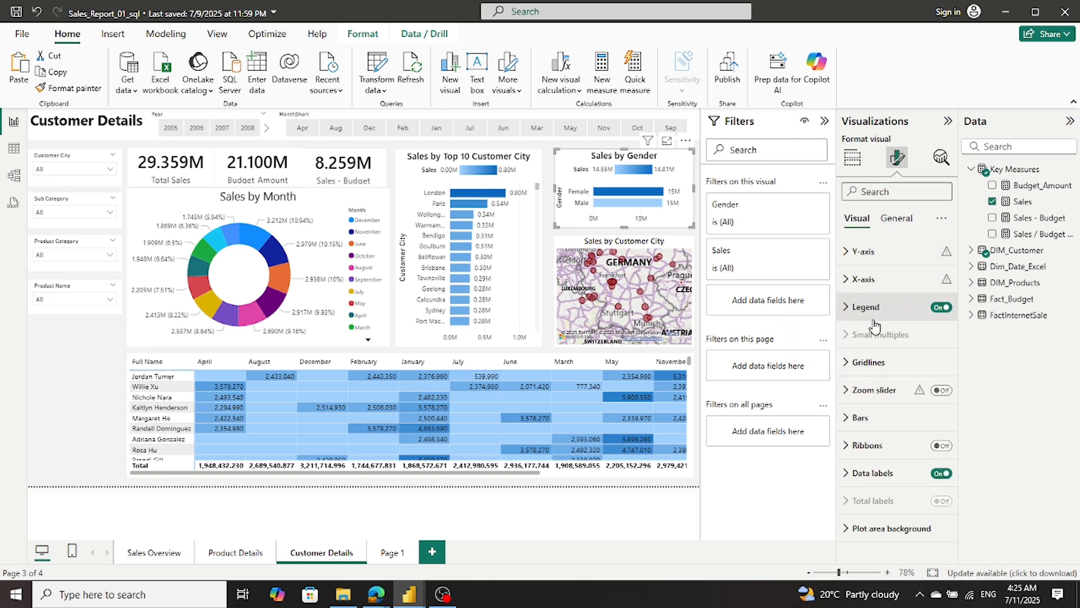
pyautogui.click(886, 427)
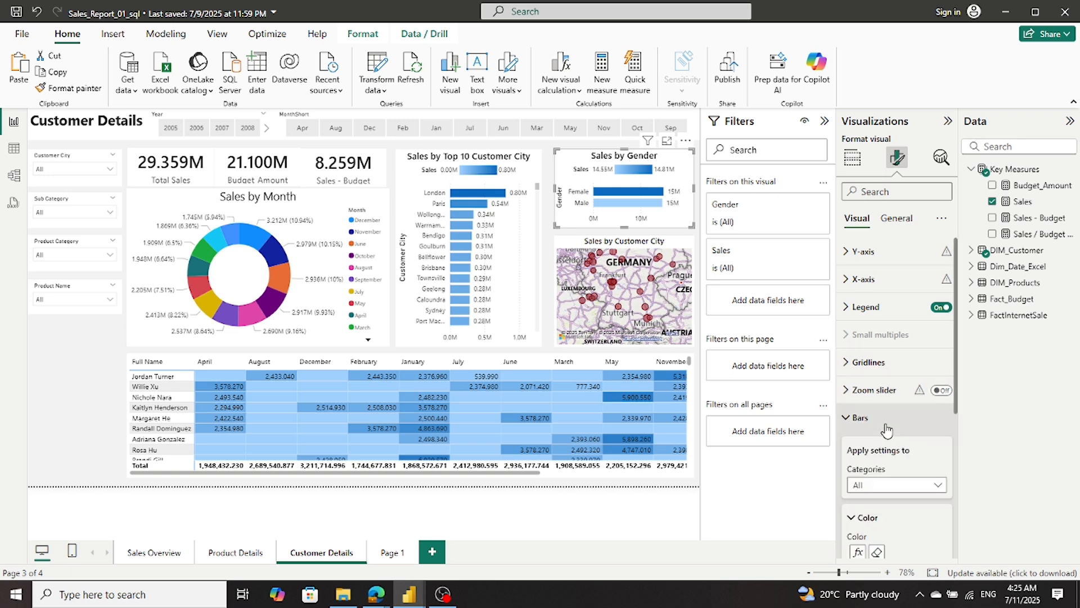
pyautogui.scroll(-2, 888, 430)
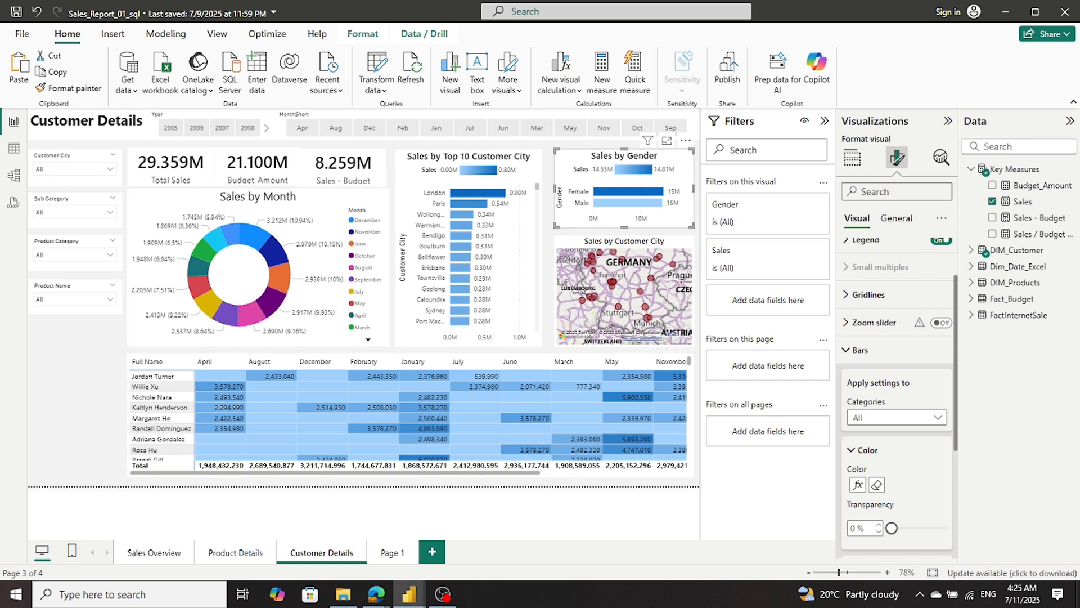
pyautogui.moveTo(409, 594)
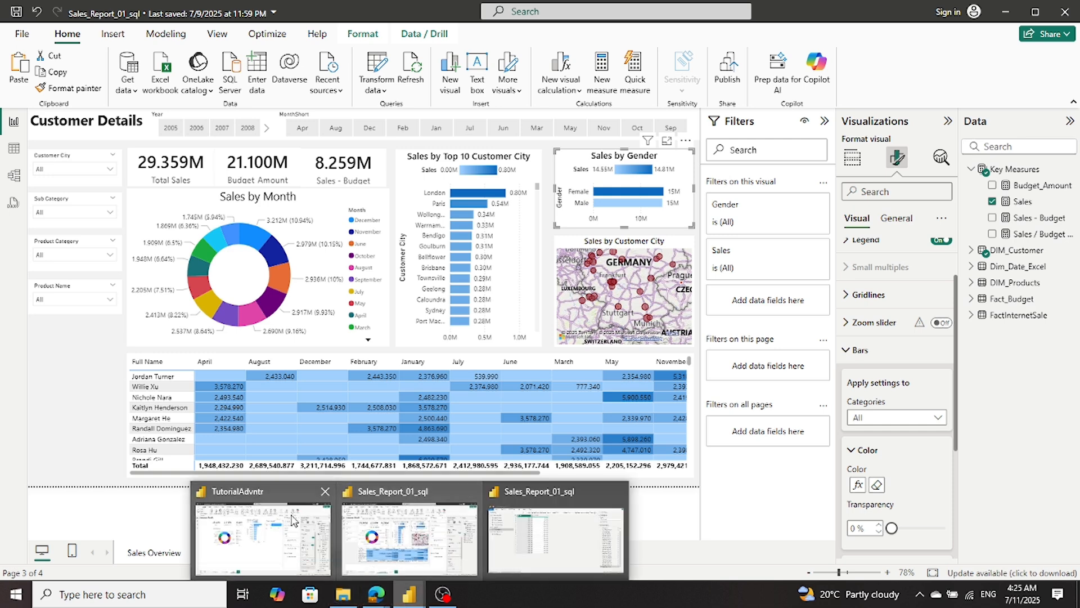
pyautogui.click(243, 551)
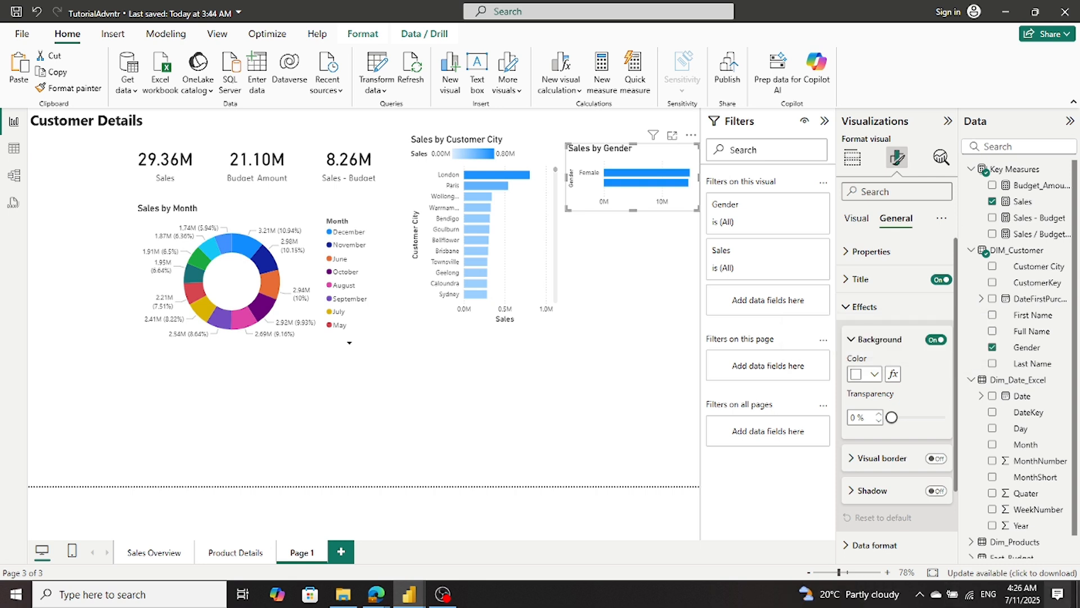
# - Color the Sales by Gender bars with a gradient based on Sales, and make the chart slightly taller
pyautogui.click(853, 221)
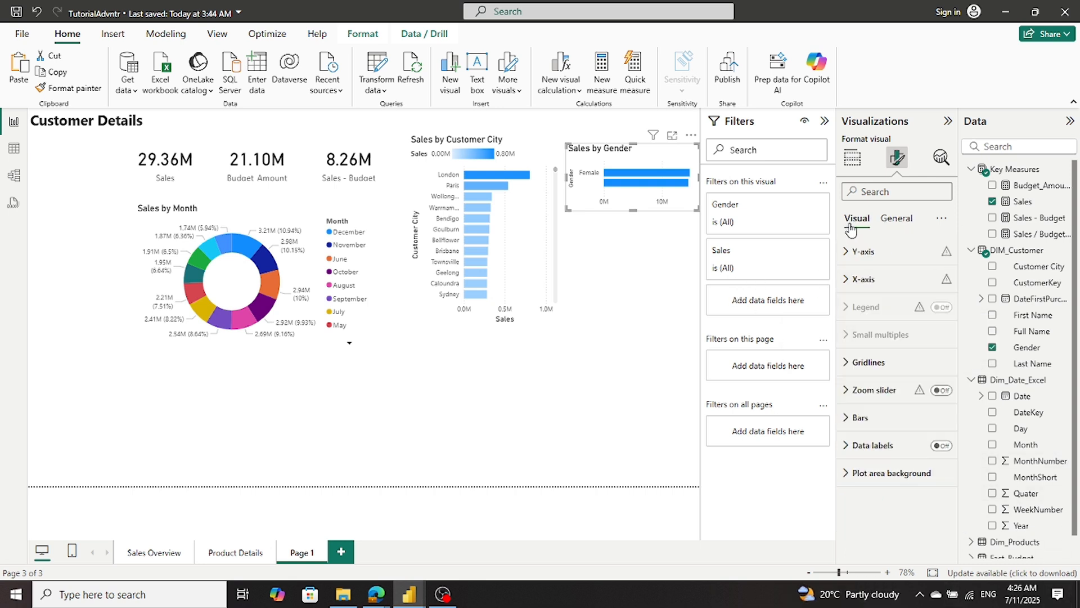
pyautogui.click(860, 417)
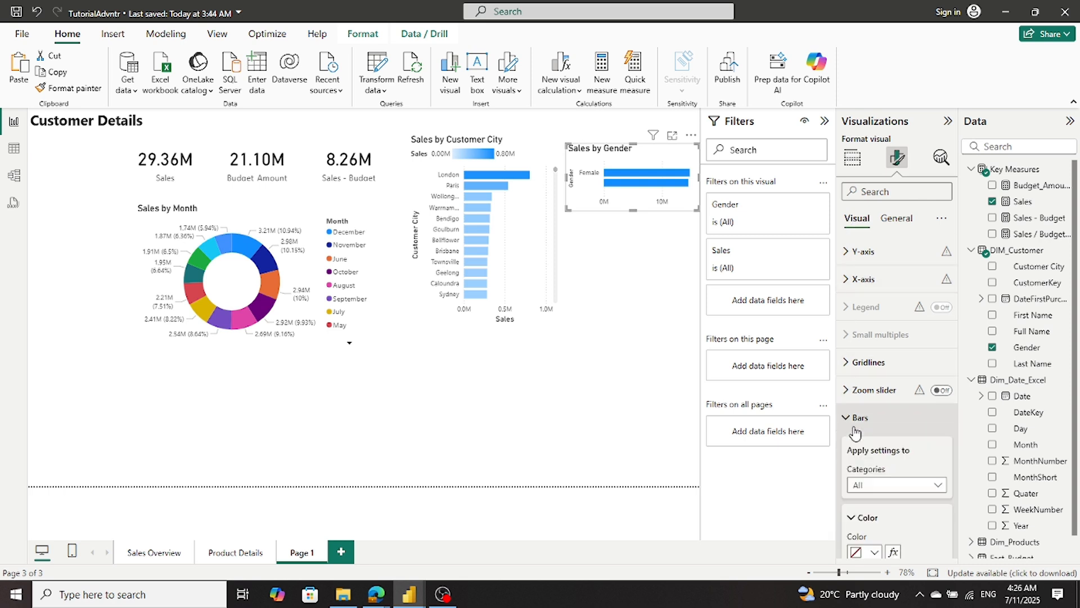
pyautogui.click(894, 552)
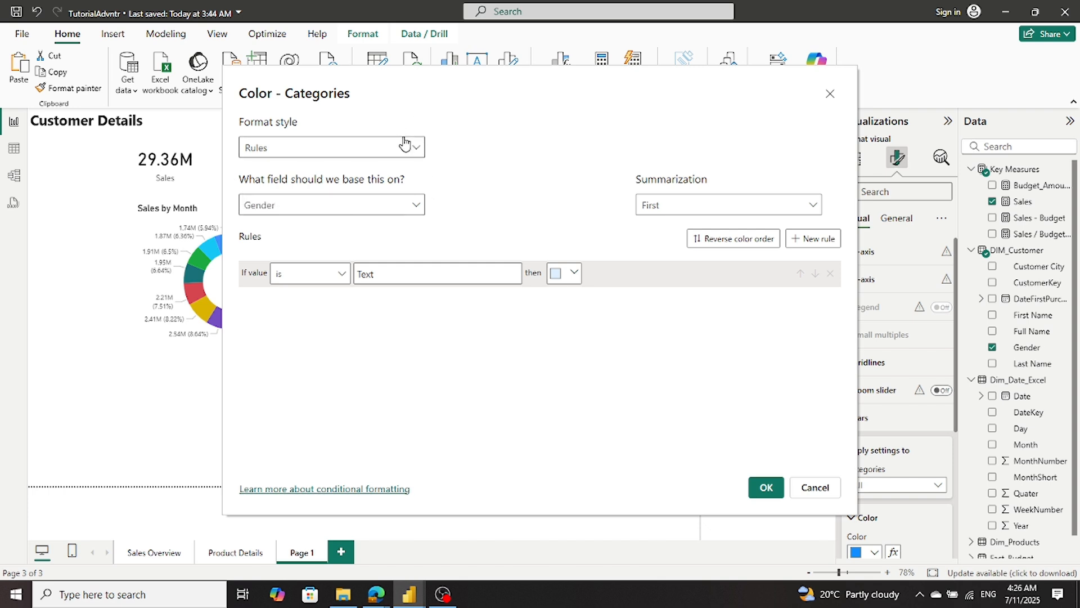
pyautogui.click(418, 160)
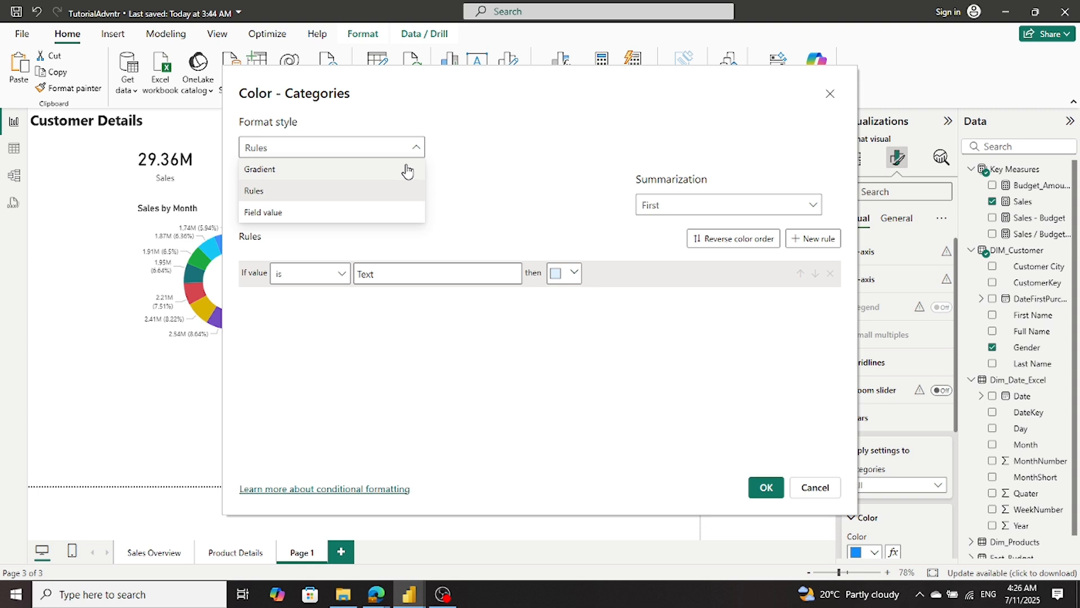
pyautogui.click(406, 168)
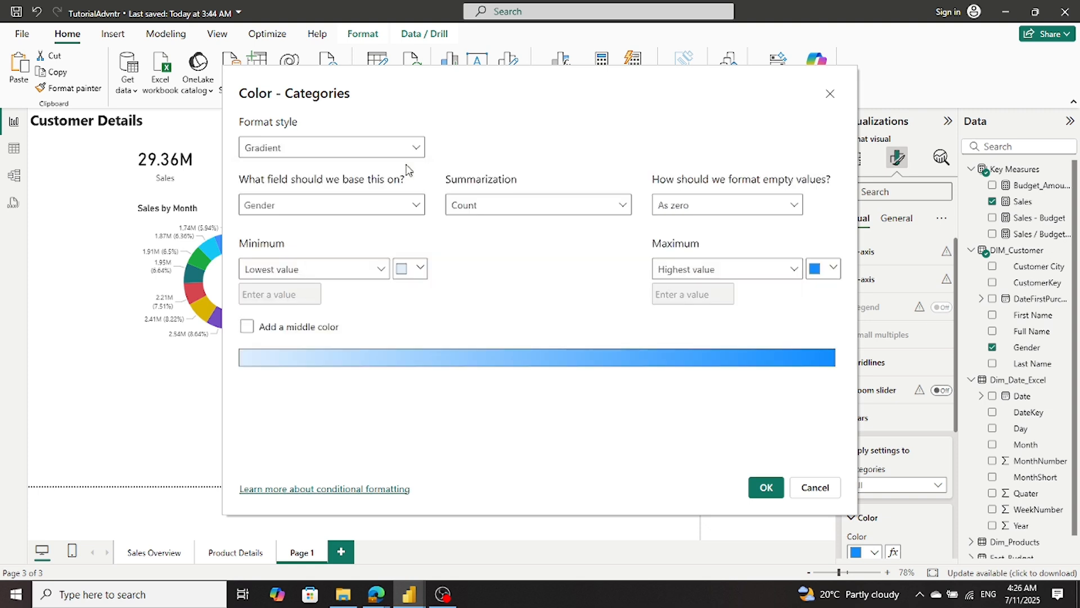
pyautogui.click(419, 207)
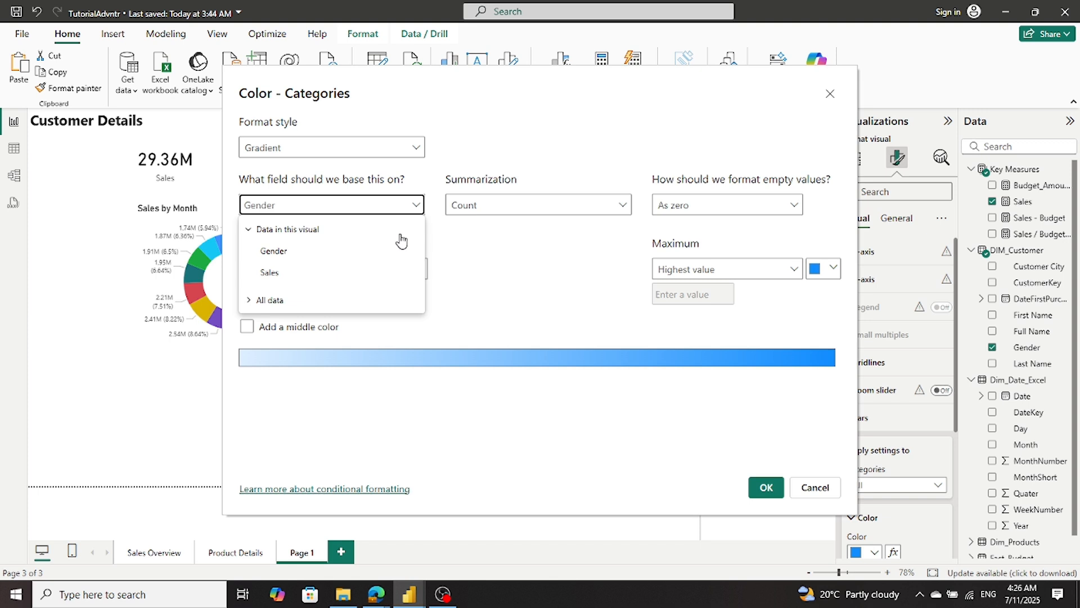
pyautogui.click(269, 273)
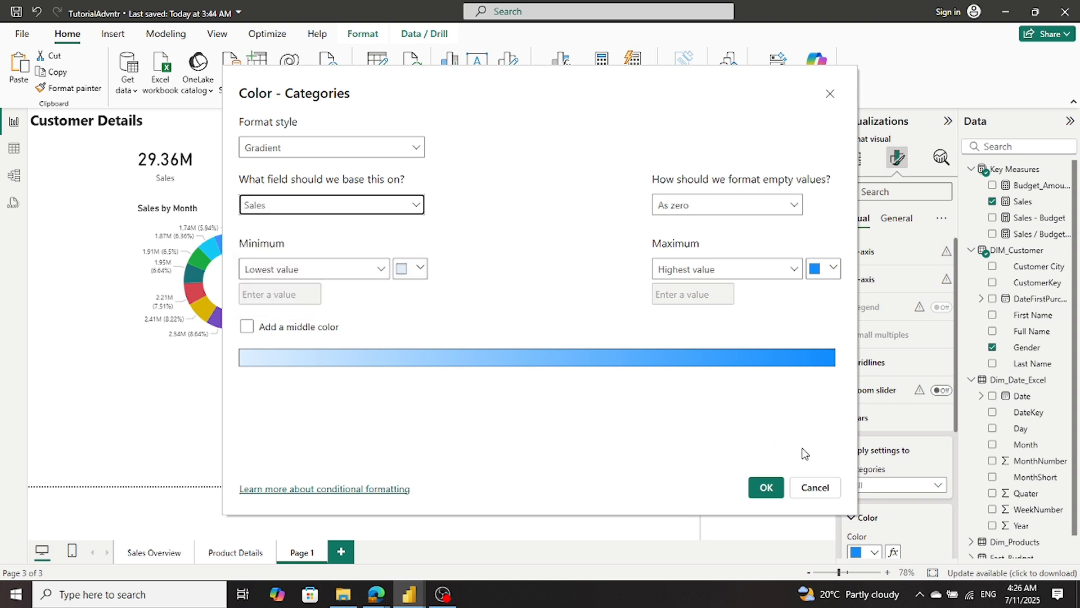
pyautogui.click(767, 487)
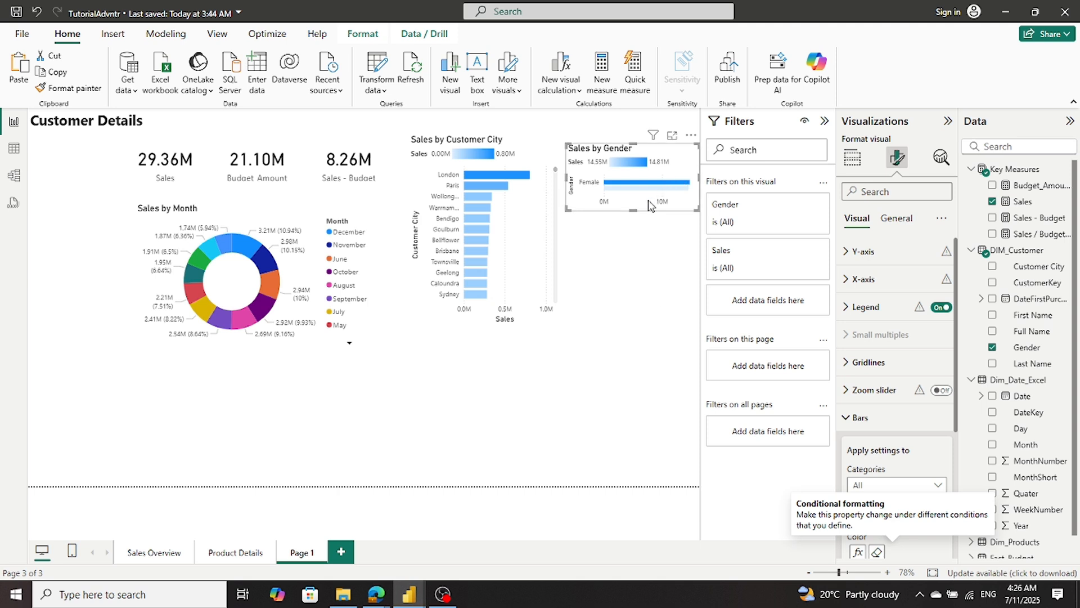
pyautogui.moveTo(636, 210); pyautogui.dragTo(638, 226)
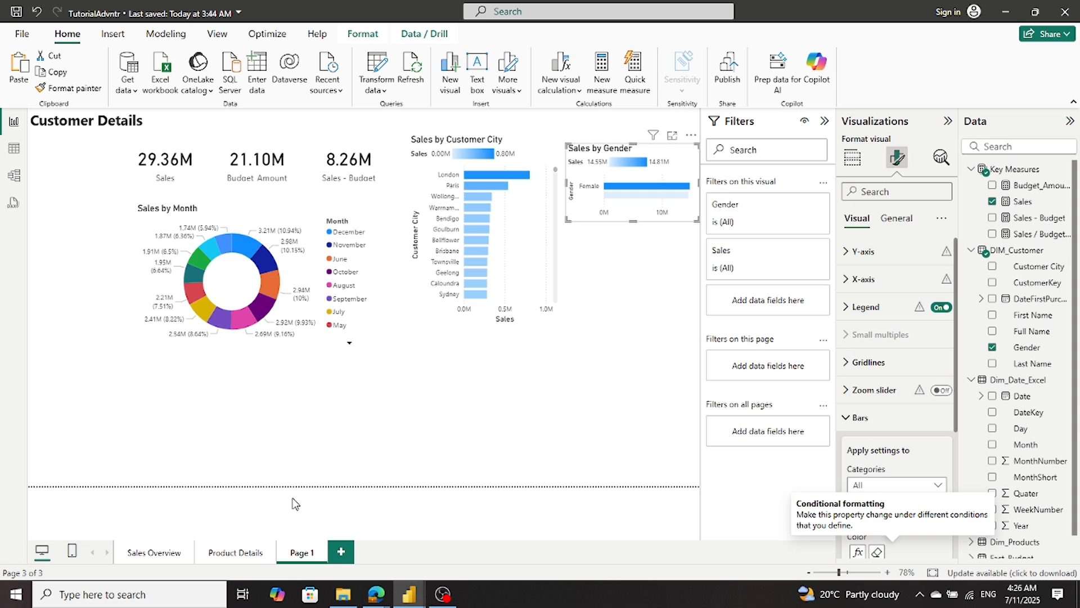
pyautogui.click(256, 512)
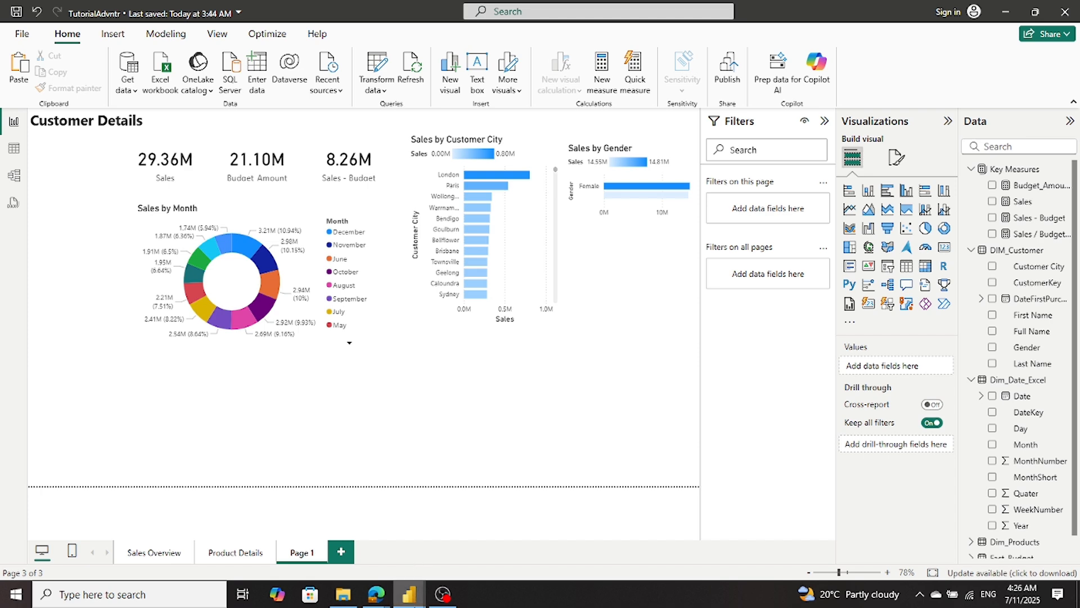
# - Look over the Customer Details layout in Sales_Report_01_sql for the visual below Sales by Gender, and return to TutorialAdvntr
pyautogui.moveTo(400, 603)
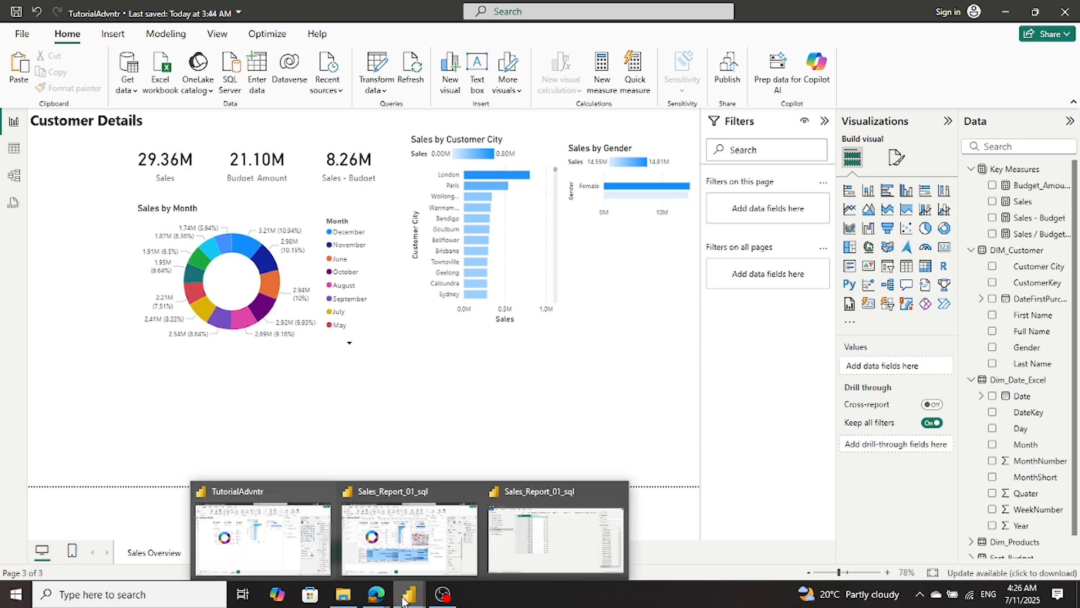
pyautogui.click(409, 567)
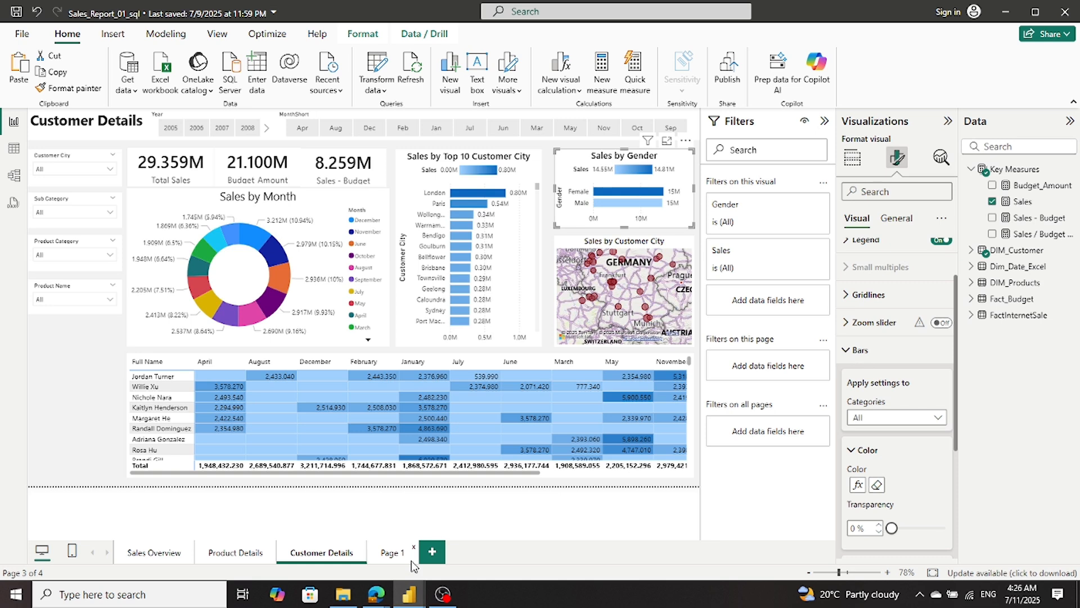
pyautogui.moveTo(409, 594)
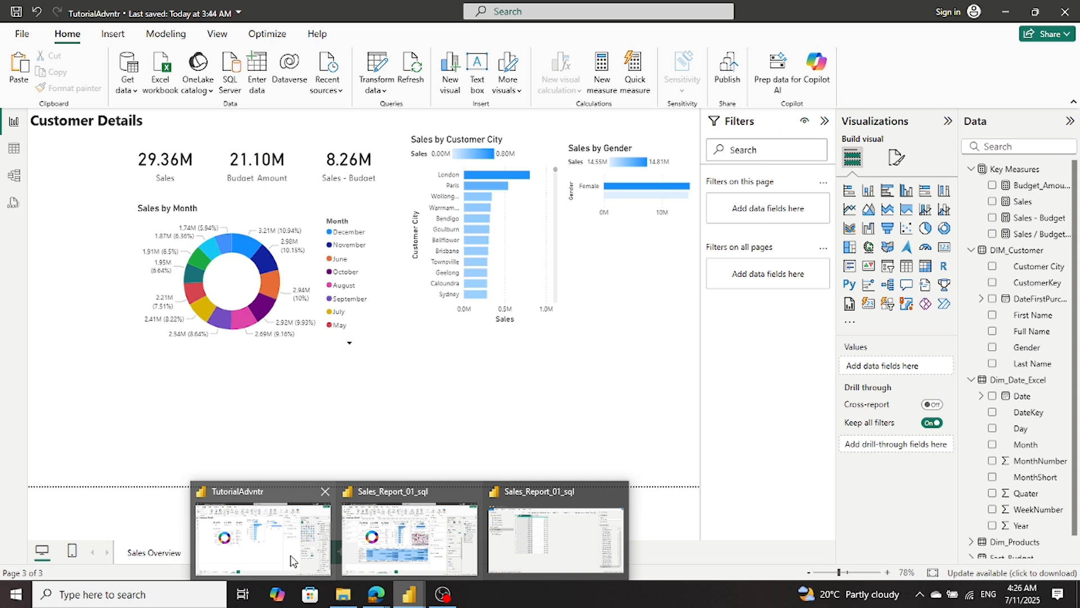
pyautogui.click(291, 557)
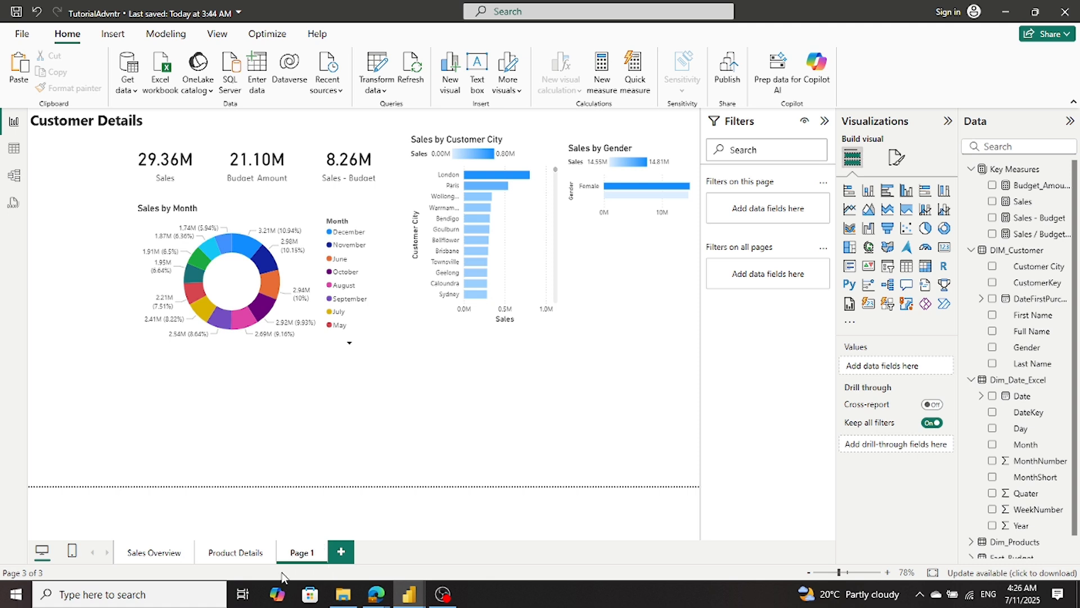
pyautogui.moveTo(418, 595)
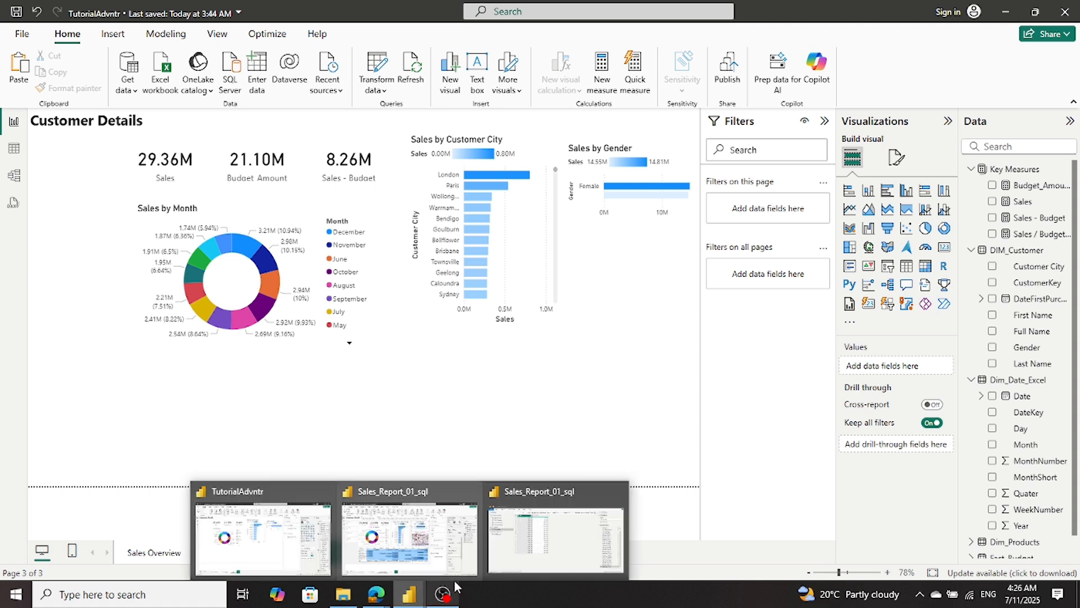
pyautogui.moveTo(495, 568)
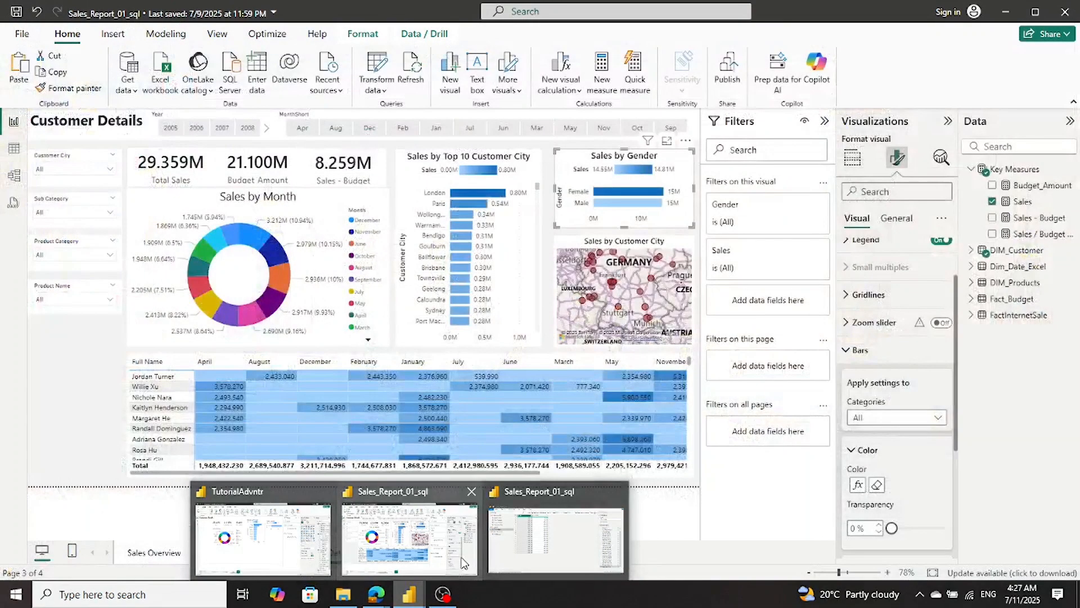
pyautogui.click(461, 563)
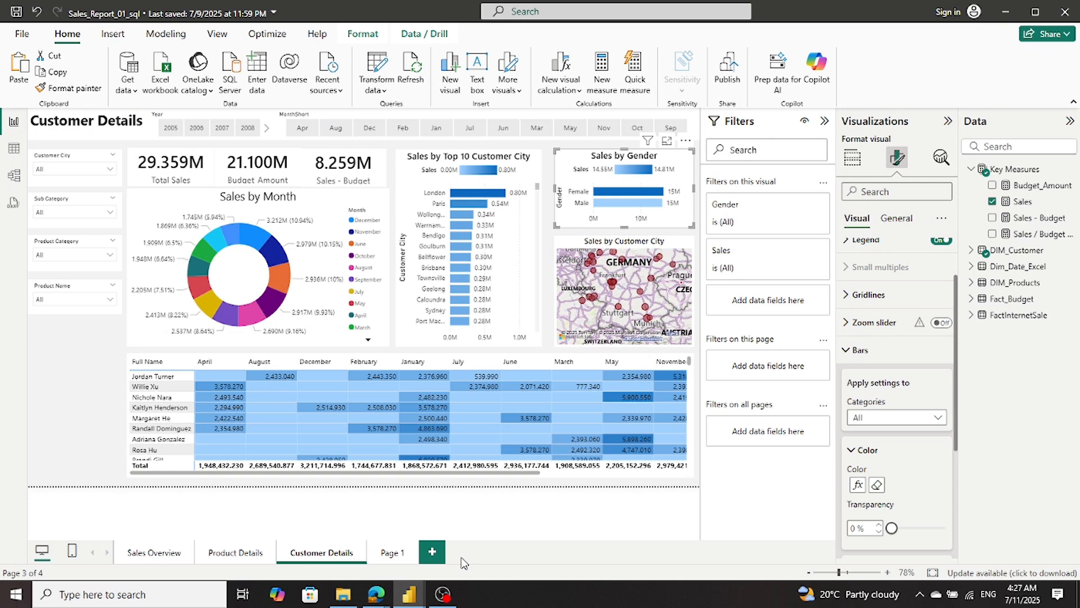
pyautogui.moveTo(409, 594)
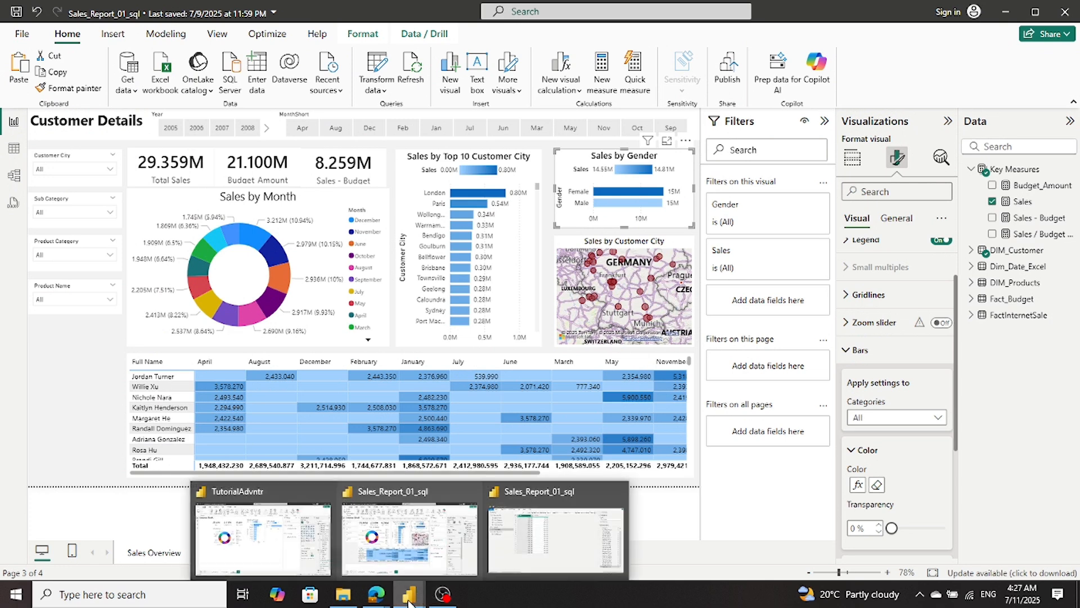
pyautogui.moveTo(304, 557)
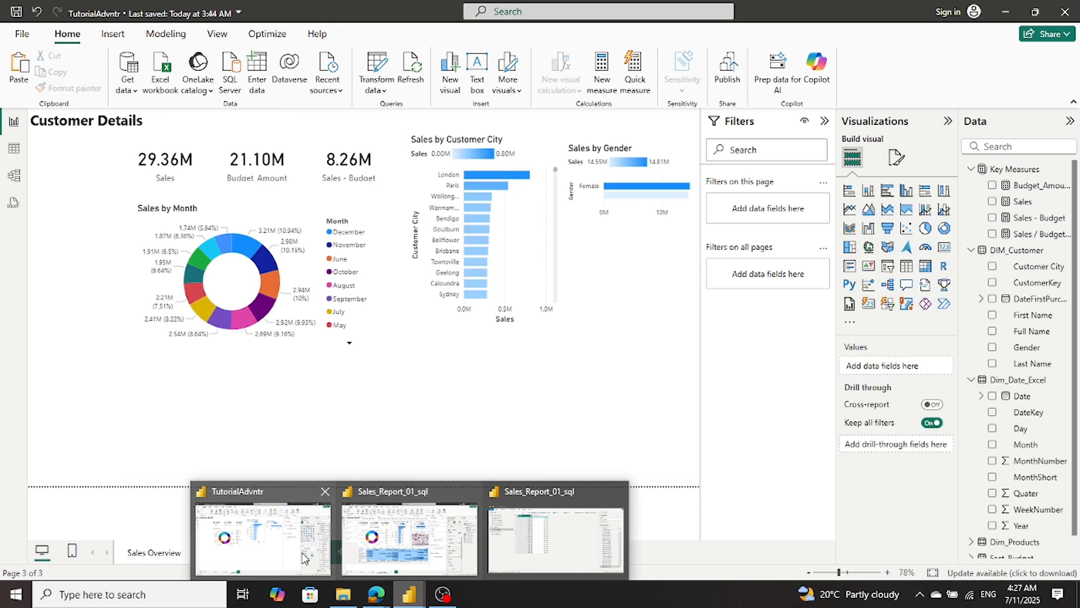
pyautogui.moveTo(345, 544)
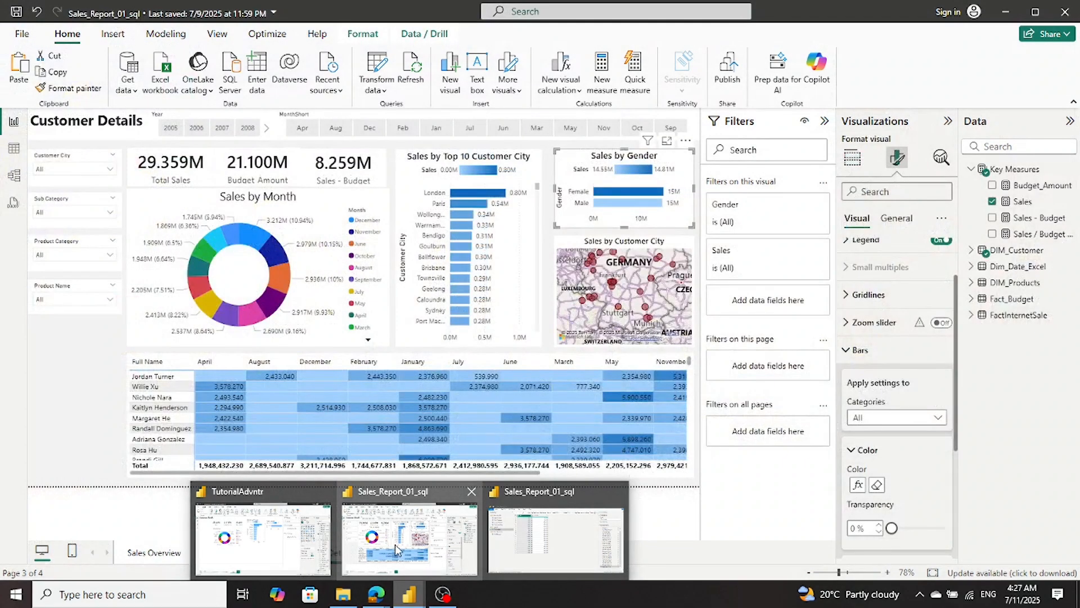
pyautogui.click(337, 545)
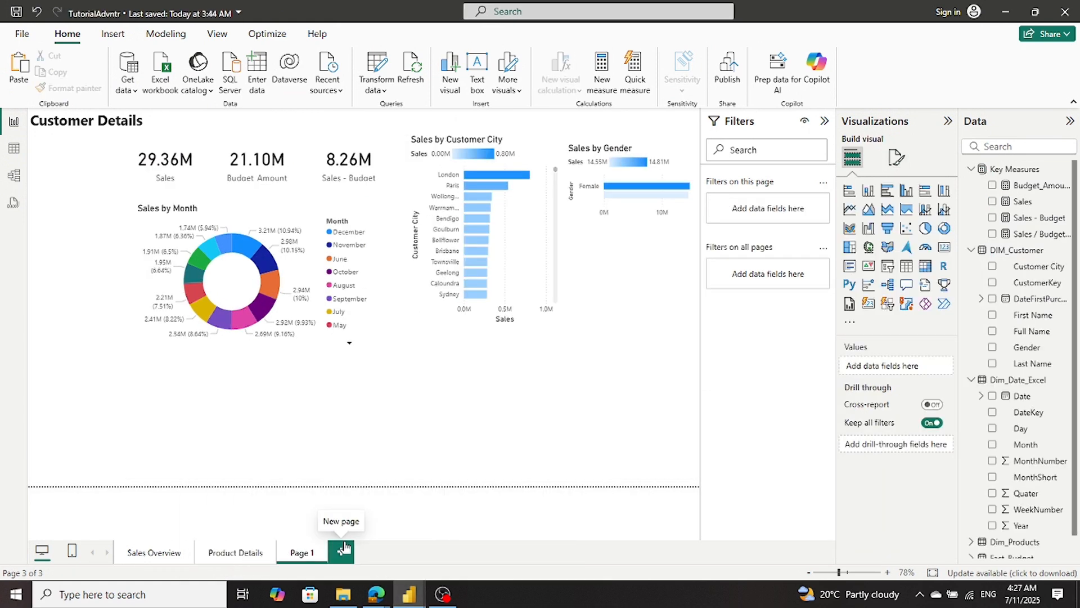
# - Copy the Sales by Customer City map from the Sales Overview page onto Page 1
pyautogui.click(152, 554)
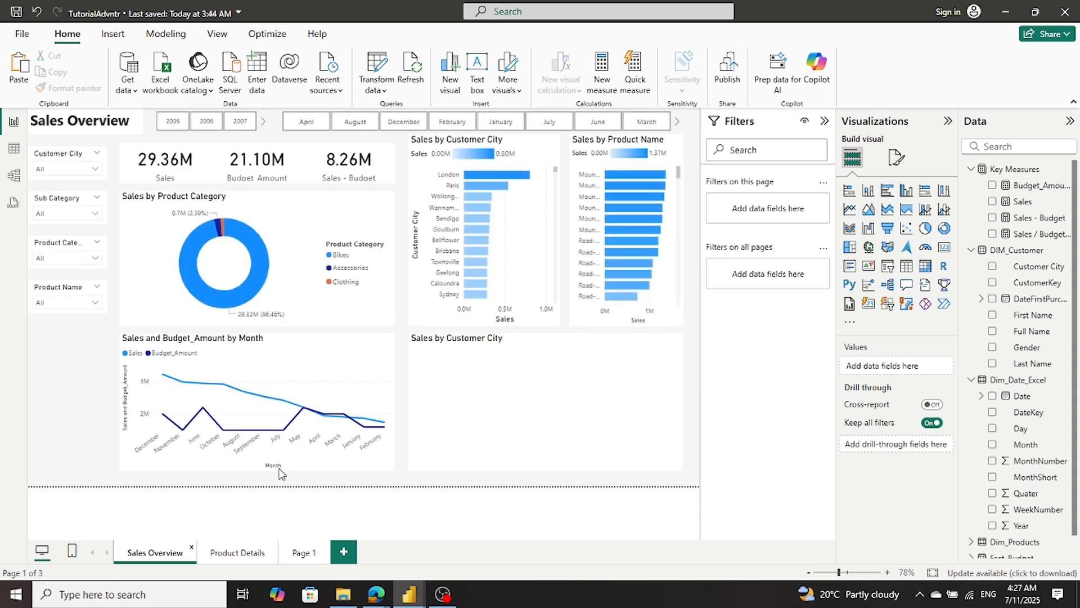
pyautogui.click(428, 429)
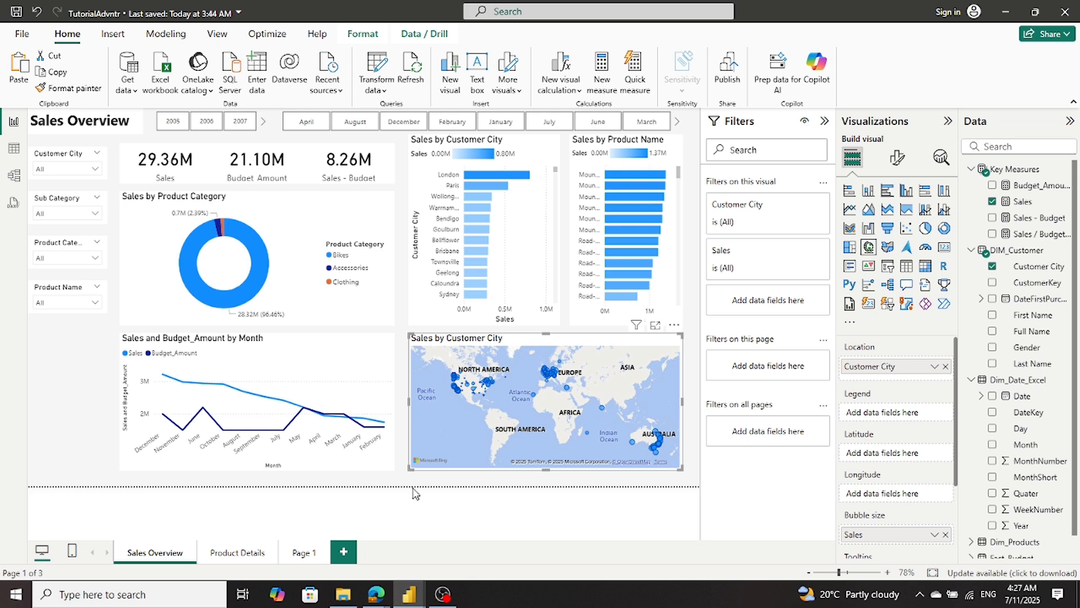
pyautogui.click(294, 556)
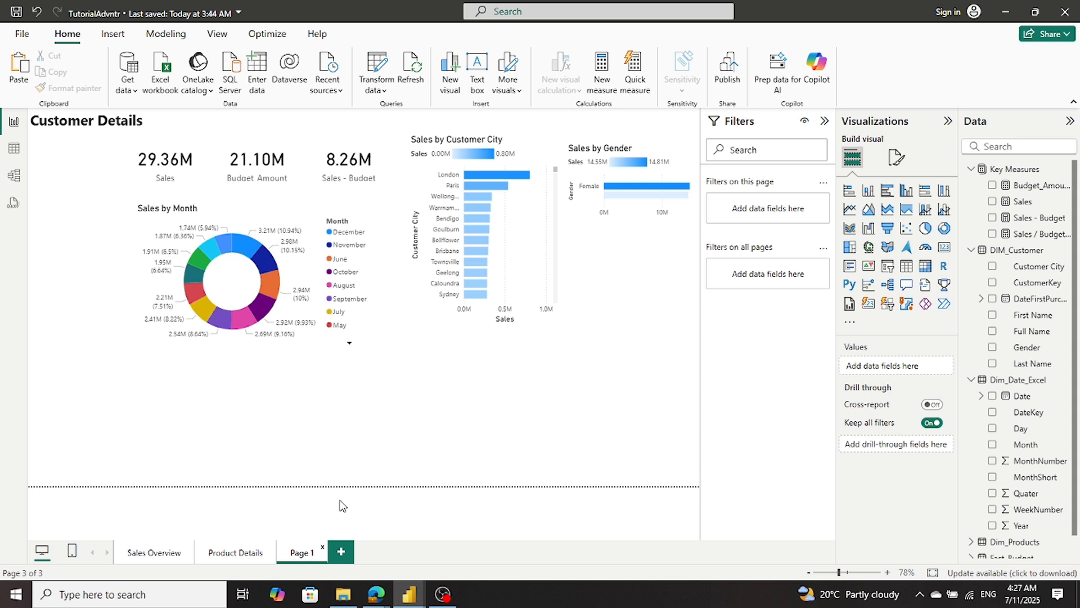
pyautogui.hotkey('ctrl', 'v')
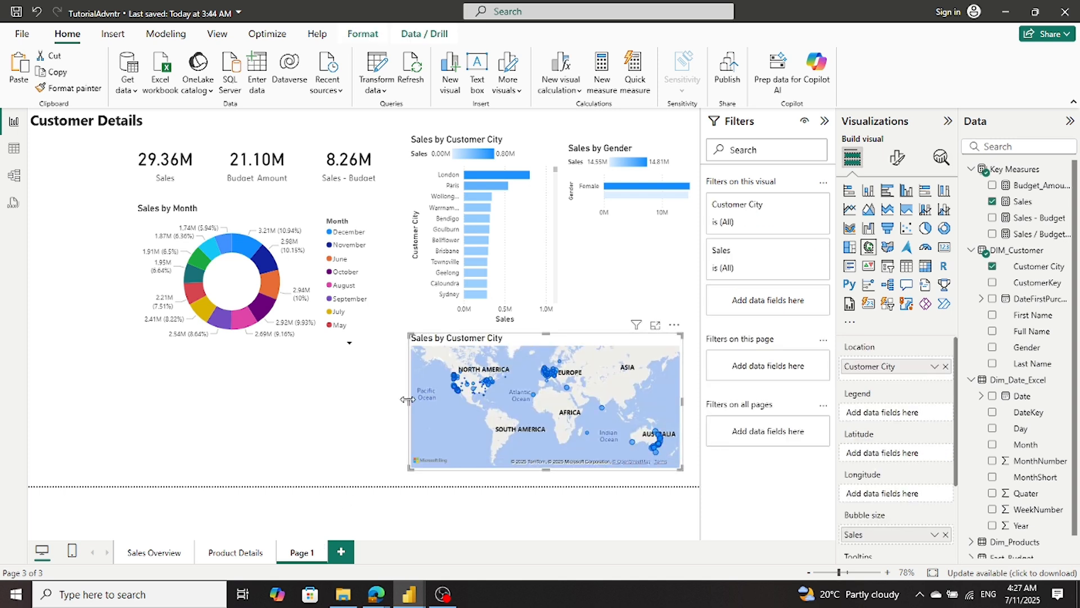
# - Resize the pasted Sales by Customer City map and place it directly beneath the Sales by Gender chart, matching that chart's width
pyautogui.moveTo(408, 399); pyautogui.dragTo(581, 375)
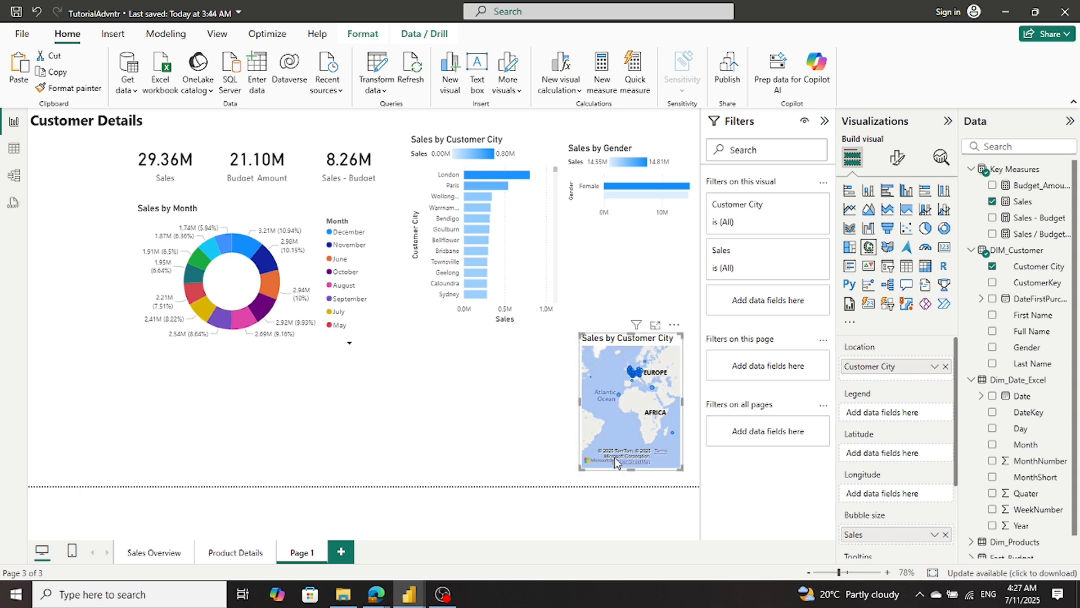
pyautogui.moveTo(617, 395); pyautogui.dragTo(607, 451)
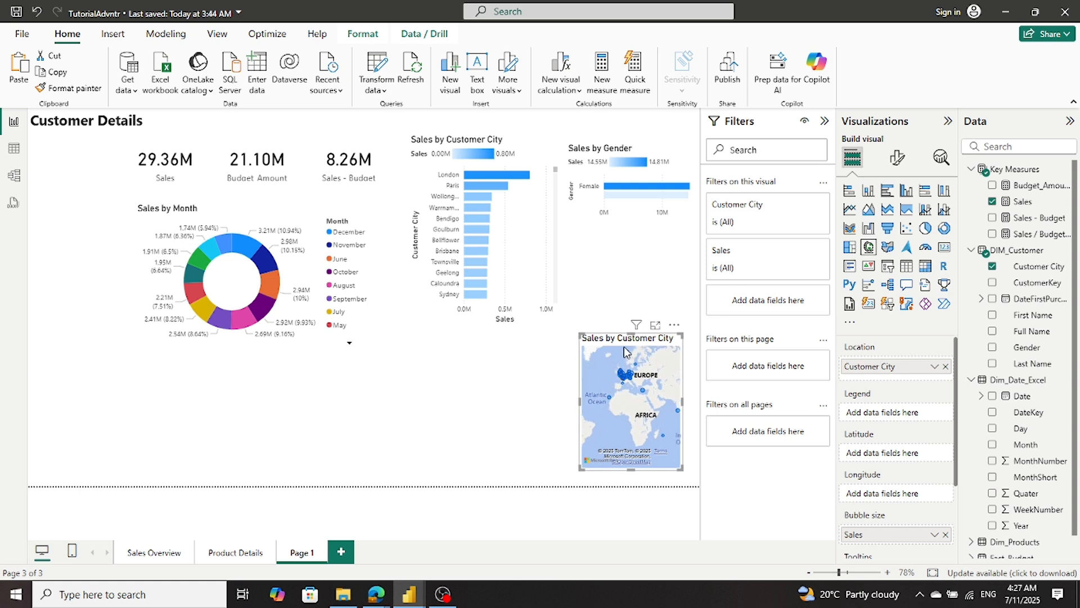
pyautogui.moveTo(622, 337); pyautogui.dragTo(600, 232)
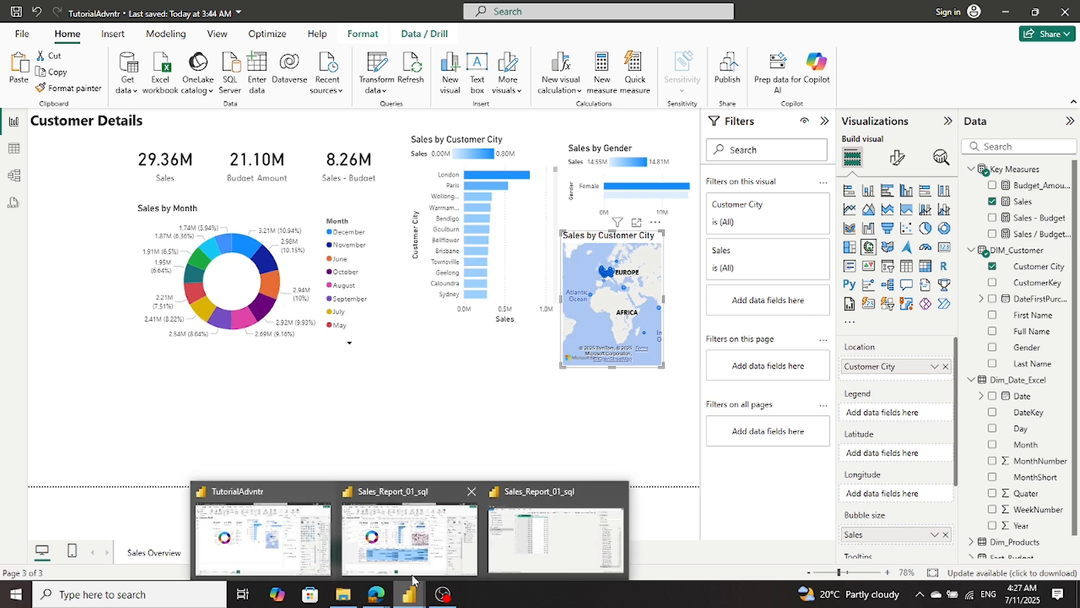
pyautogui.moveTo(415, 542)
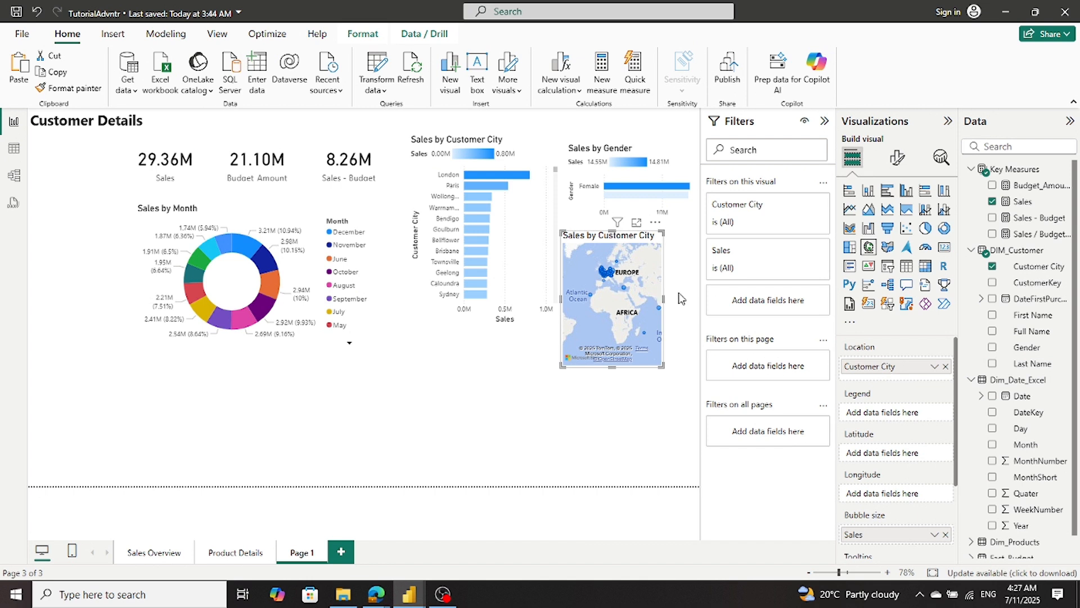
pyautogui.moveTo(664, 299); pyautogui.dragTo(699, 298)
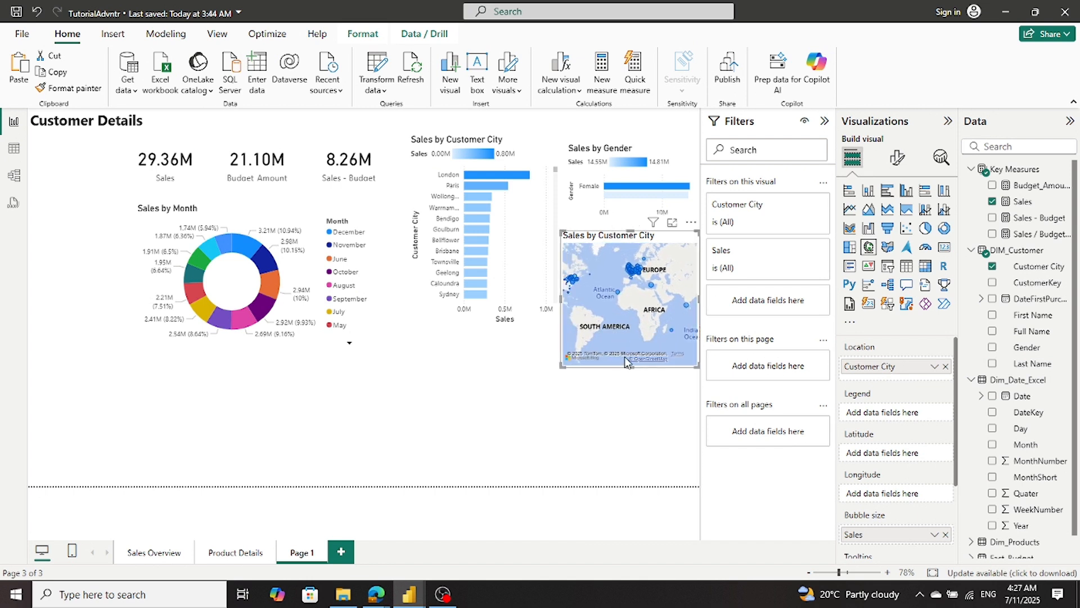
pyautogui.moveTo(629, 366); pyautogui.dragTo(659, 320)
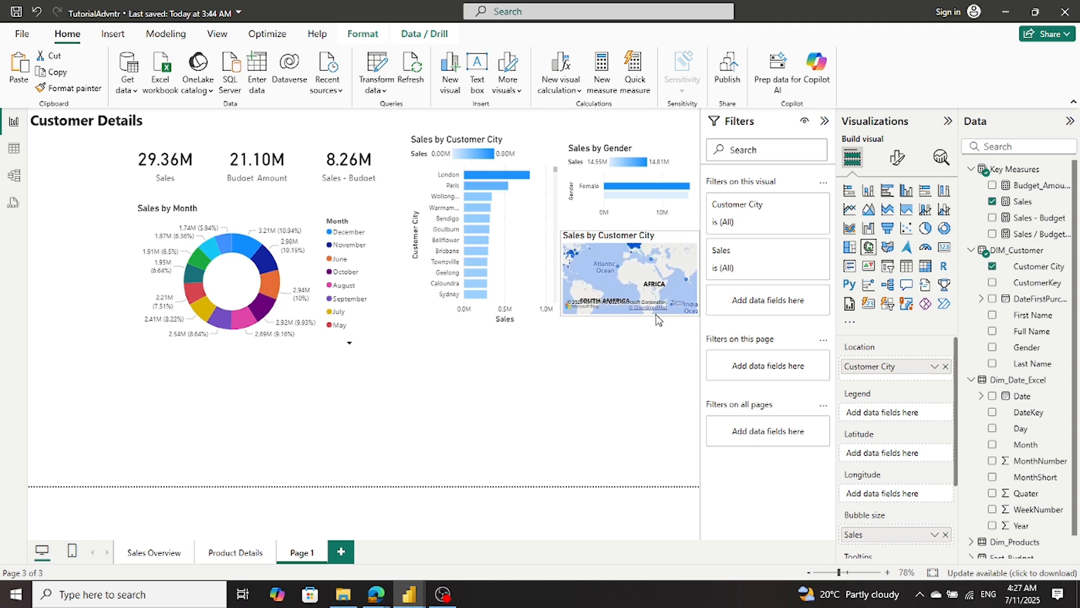
pyautogui.click(654, 287)
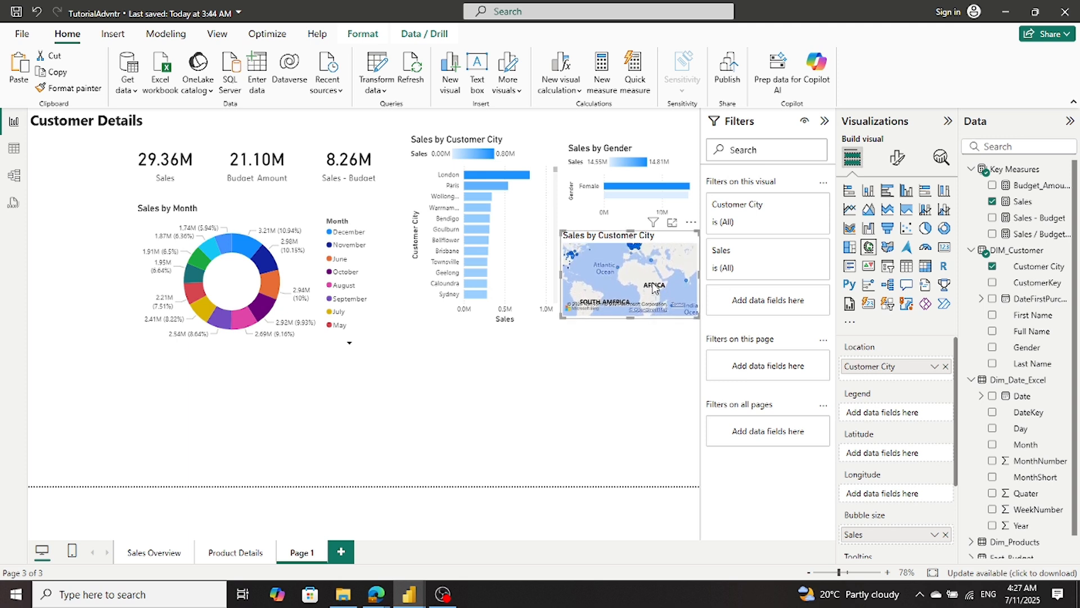
pyautogui.scroll(3, 655, 287)
pyautogui.scroll(-1, 656, 287)
pyautogui.click(639, 370)
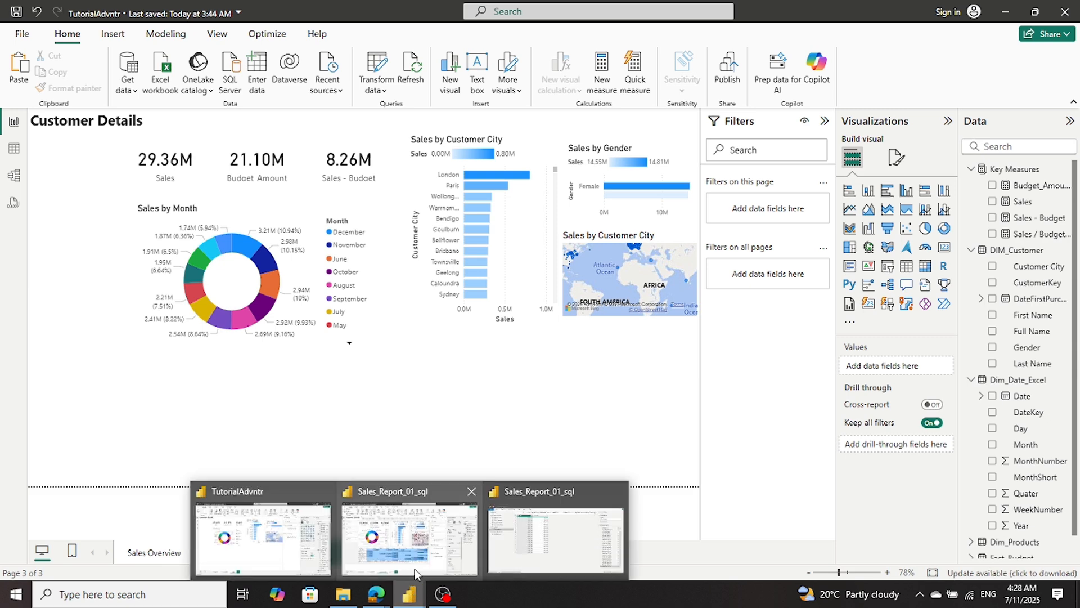
# - Check which fields the customer matrix on the Customer Details page of Sales_Report_01_sql uses, and return to TutorialAdvntr
pyautogui.moveTo(417, 569)
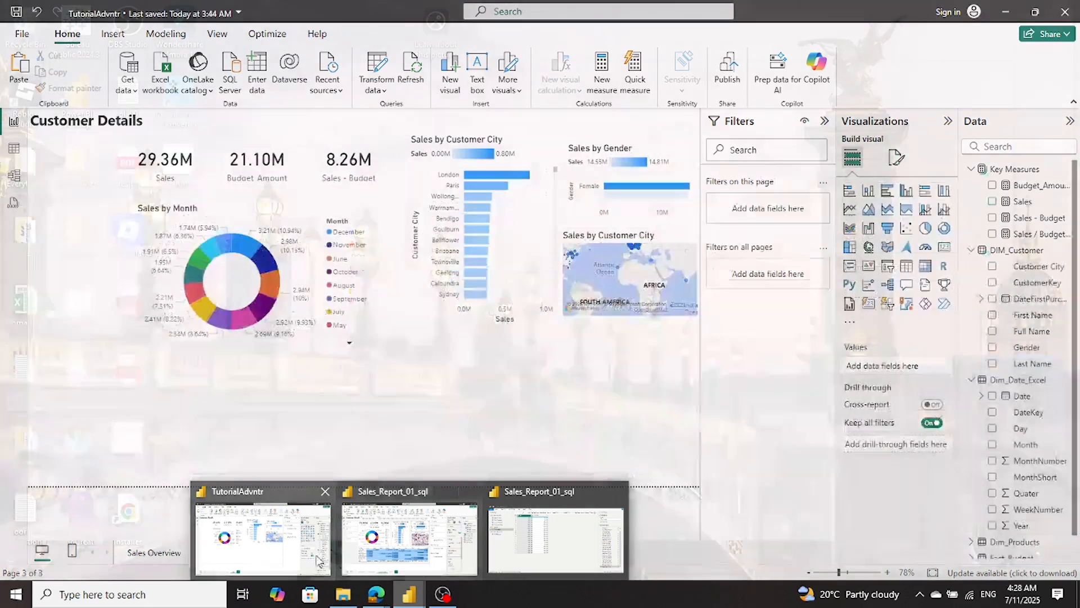
pyautogui.click(304, 554)
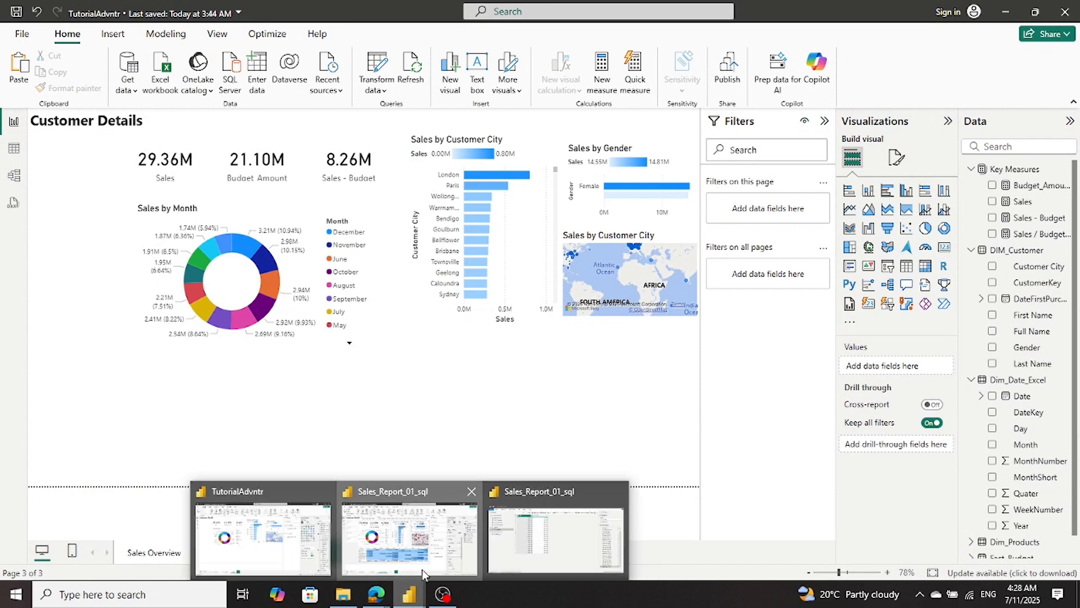
pyautogui.click(422, 569)
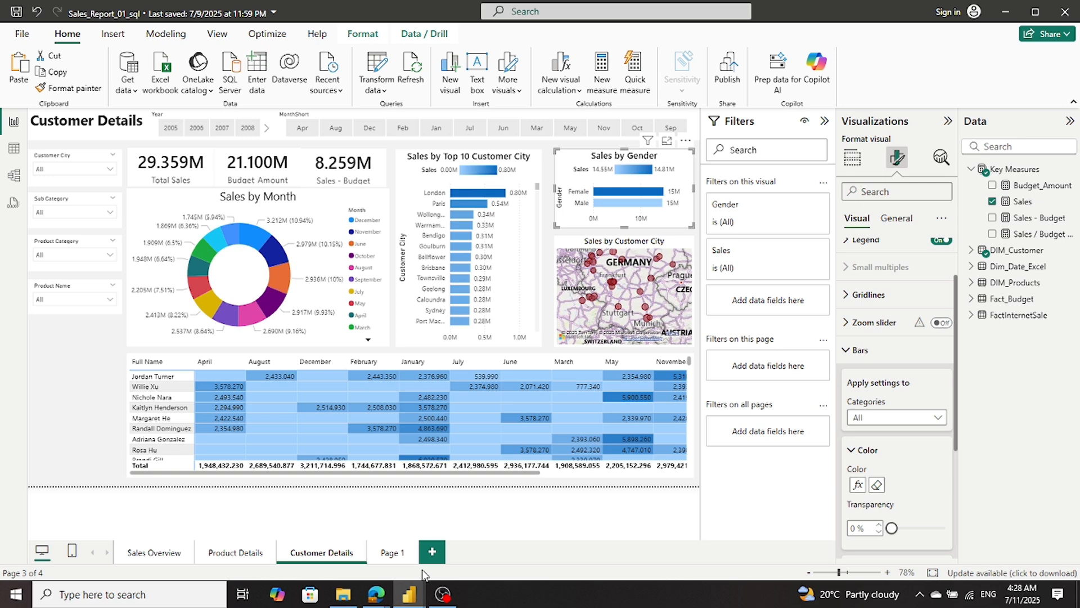
pyautogui.click(197, 360)
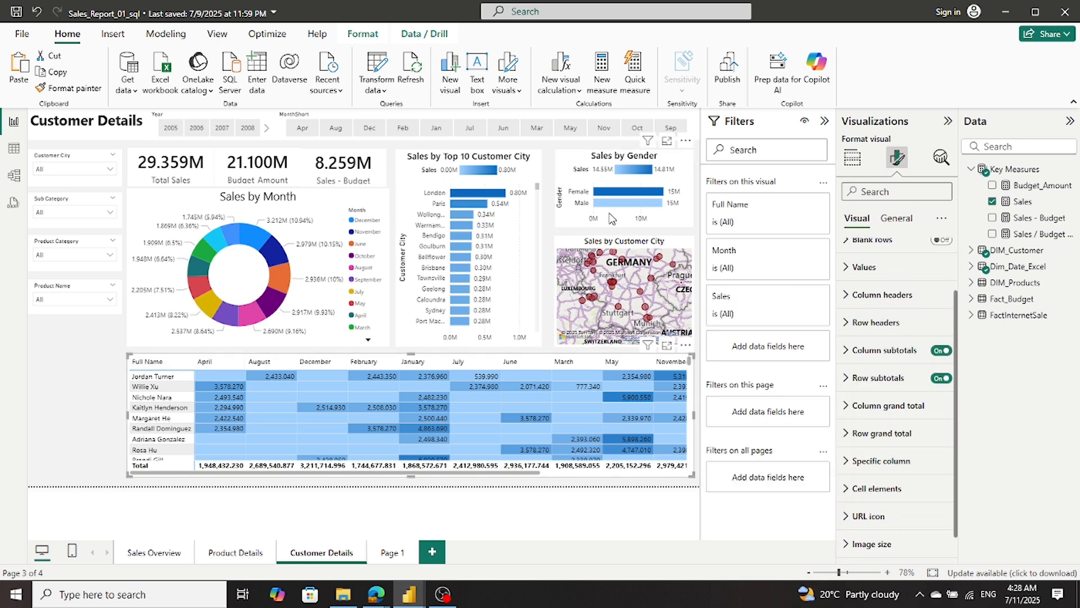
pyautogui.click(853, 158)
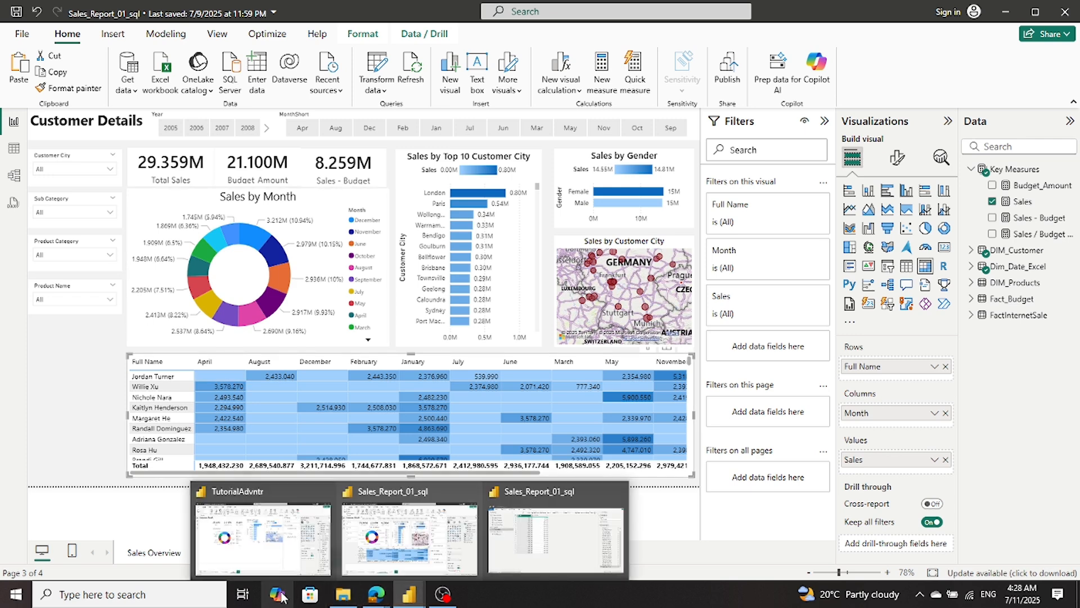
pyautogui.click(288, 557)
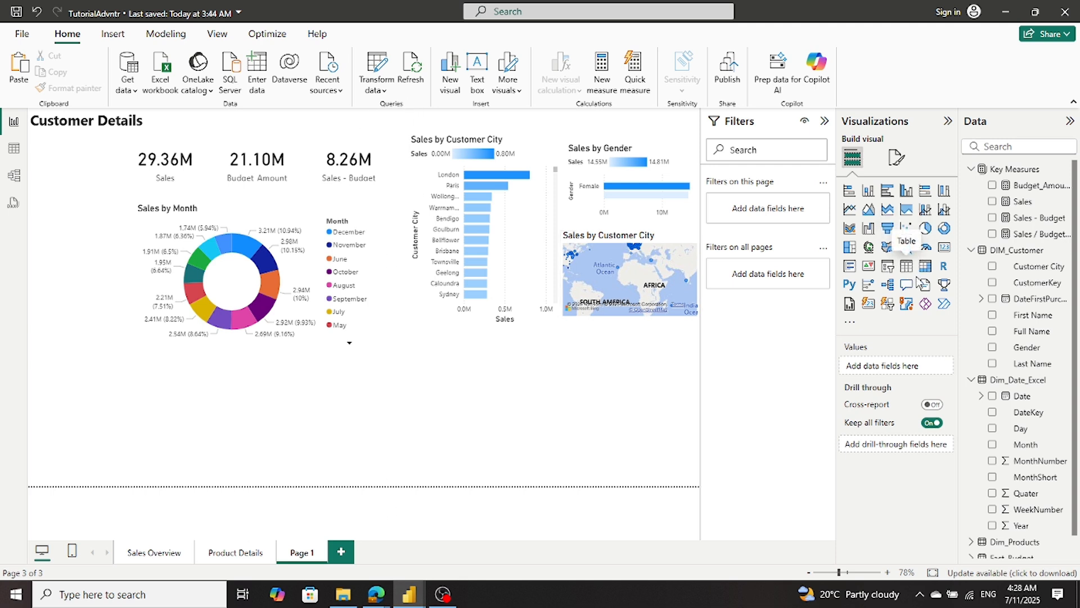
# - Insert a matrix below the Sales by Month donut and stretch it across the page under the charts, down to the page's lower edge
pyautogui.click(924, 269)
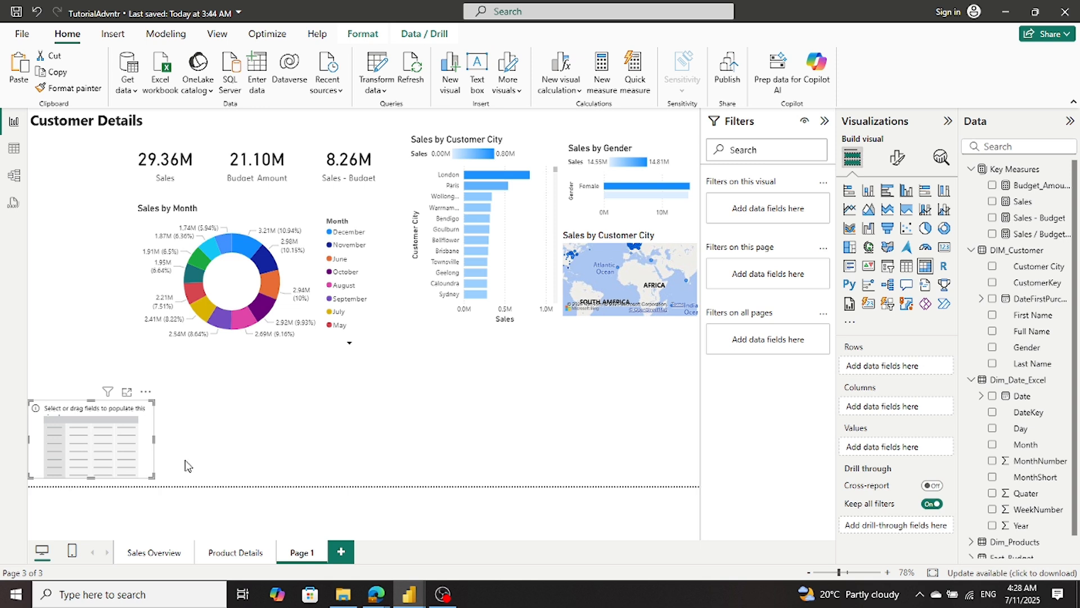
pyautogui.moveTo(106, 420); pyautogui.dragTo(218, 390)
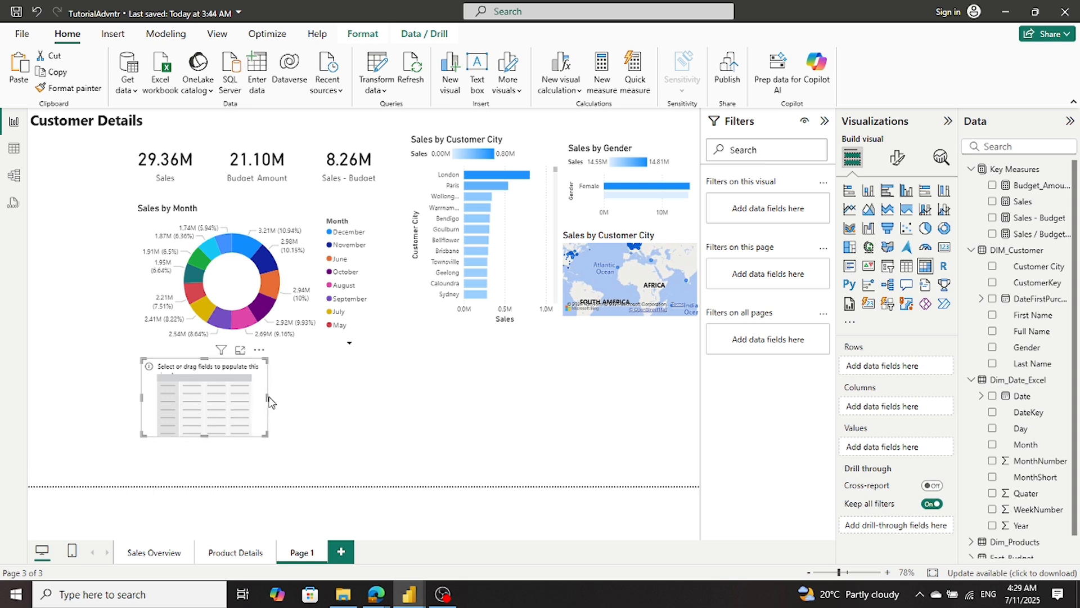
pyautogui.moveTo(266, 396); pyautogui.dragTo(682, 397)
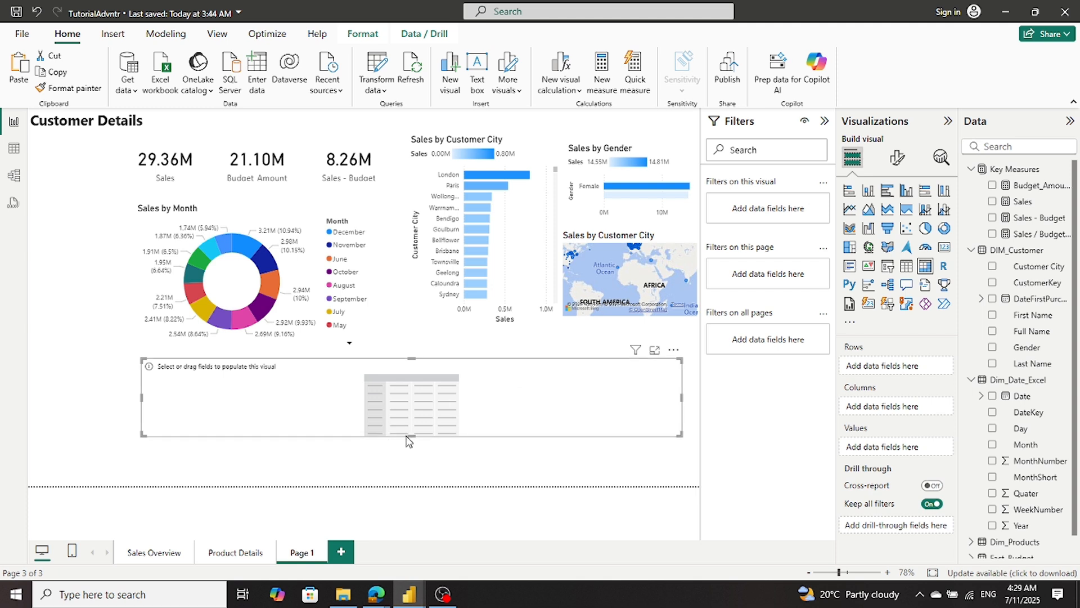
pyautogui.moveTo(411, 437); pyautogui.dragTo(422, 485)
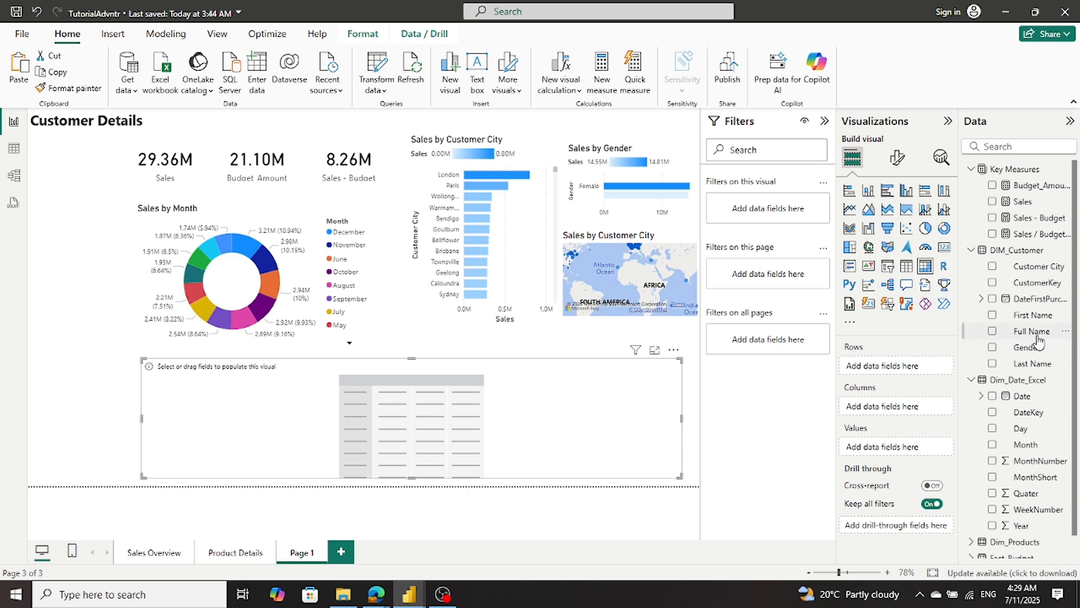
# - Populate the matrix with Full Name as rows, Month as columns and Sales as values
pyautogui.moveTo(1032, 331); pyautogui.dragTo(916, 375)
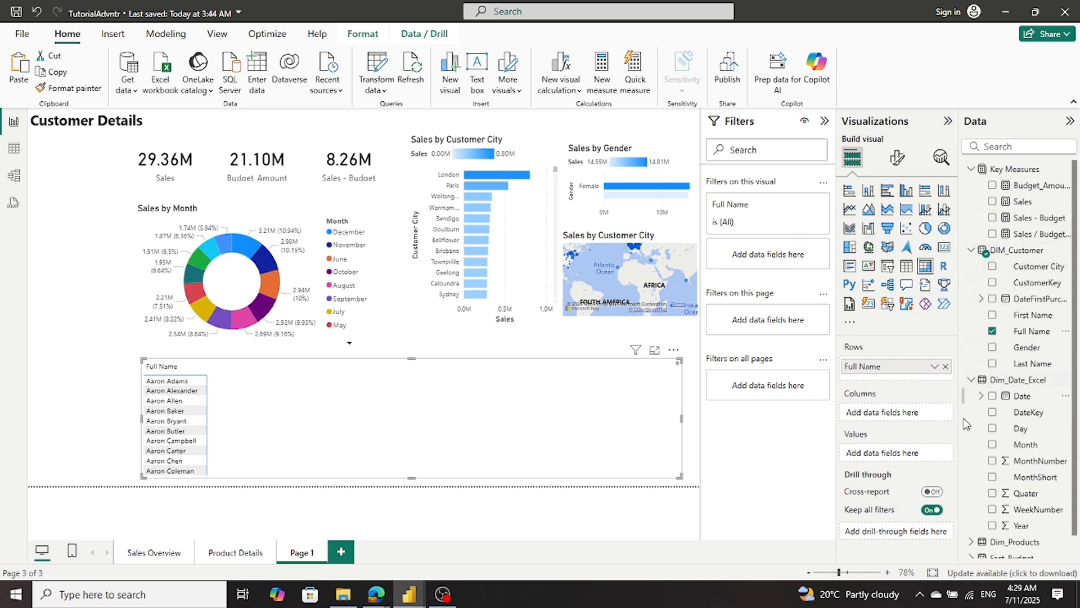
pyautogui.moveTo(1021, 446); pyautogui.dragTo(902, 417)
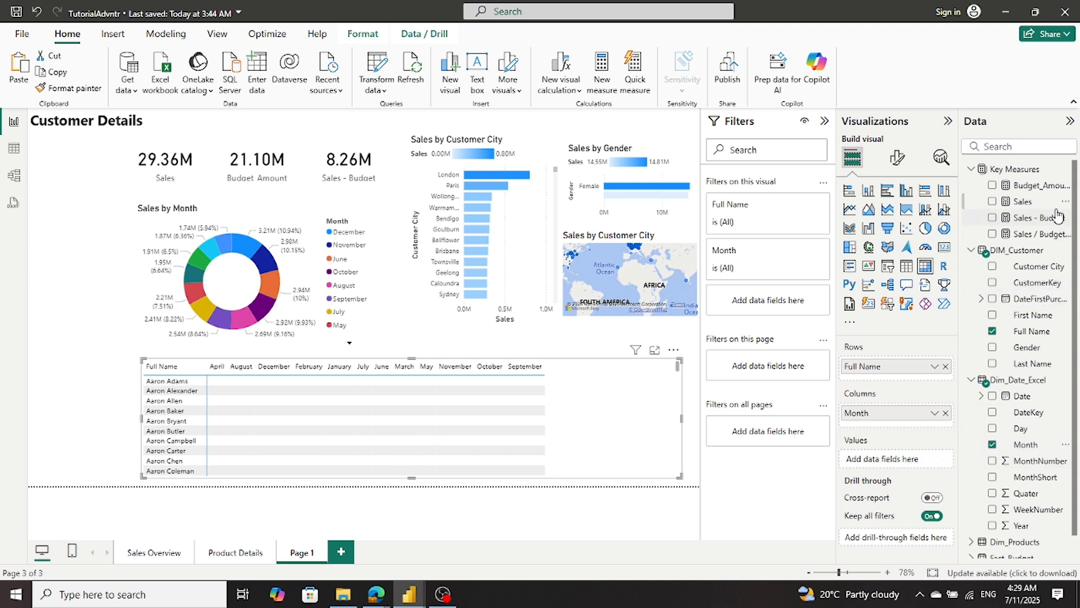
pyautogui.moveTo(1019, 202); pyautogui.dragTo(899, 461)
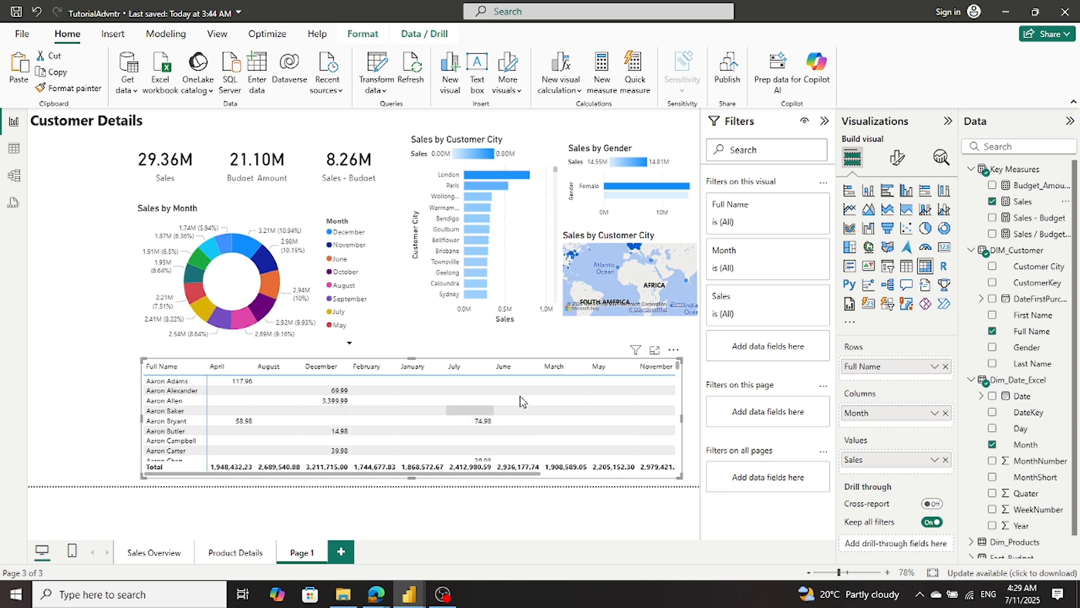
pyautogui.scroll(-10, 602, 389)
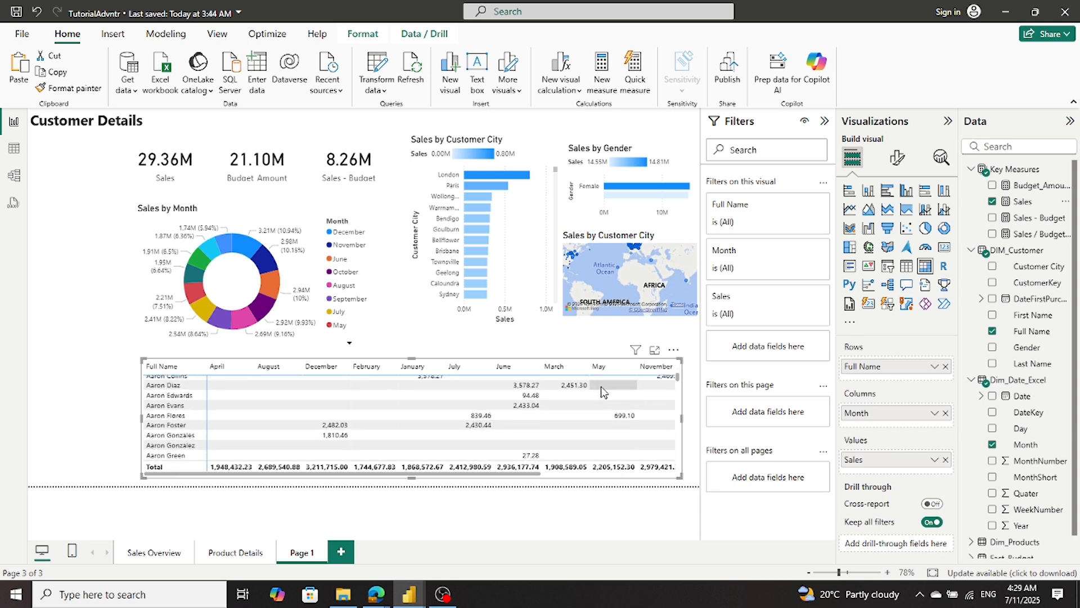
pyautogui.scroll(1, 601, 387)
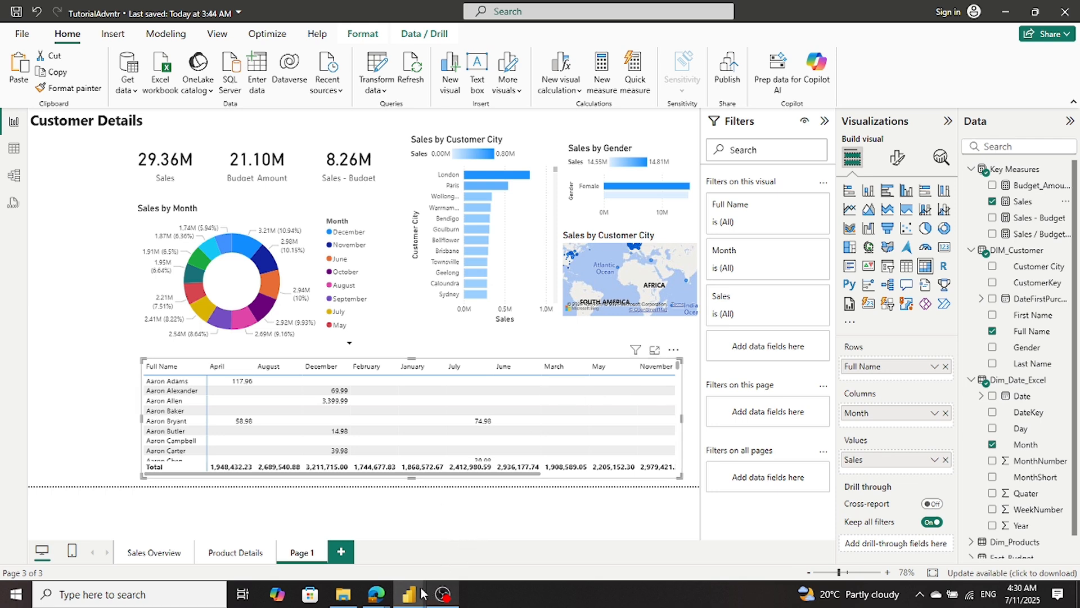
pyautogui.moveTo(421, 594)
pyautogui.moveTo(419, 549)
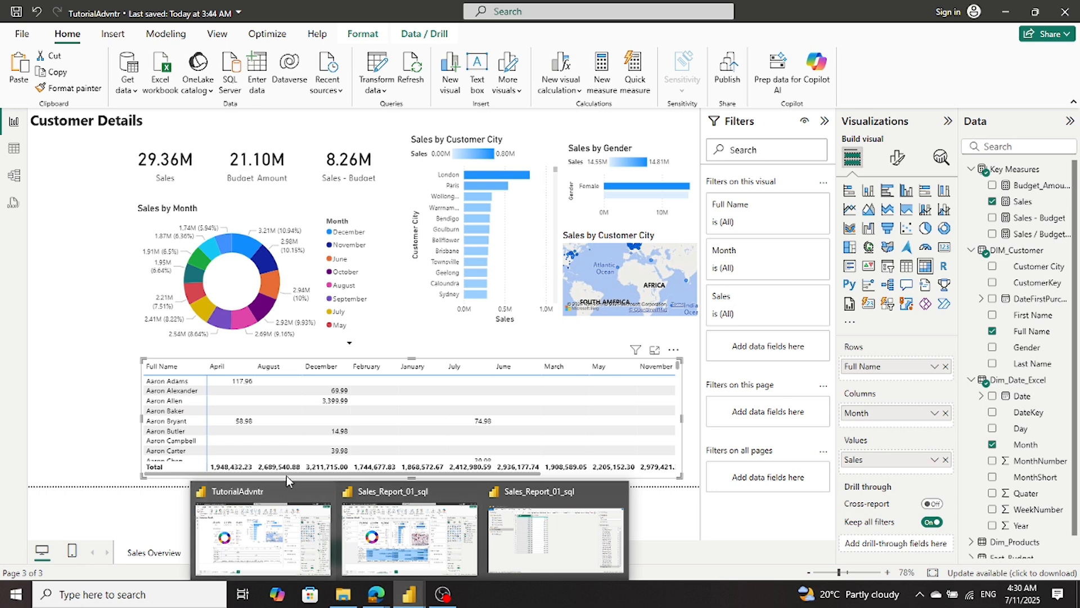
pyautogui.click(312, 441)
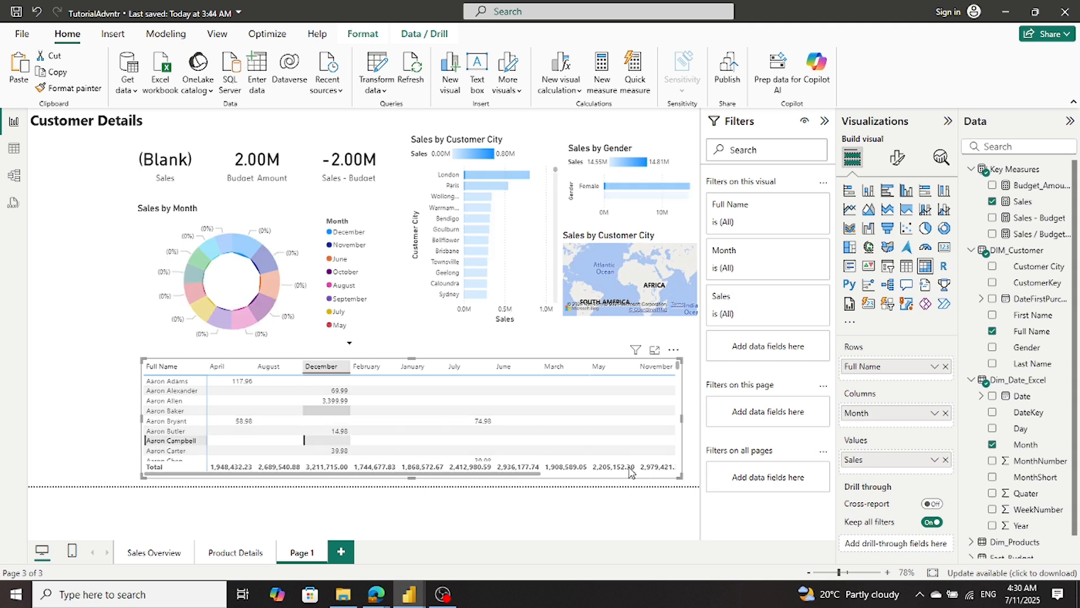
pyautogui.click(304, 444)
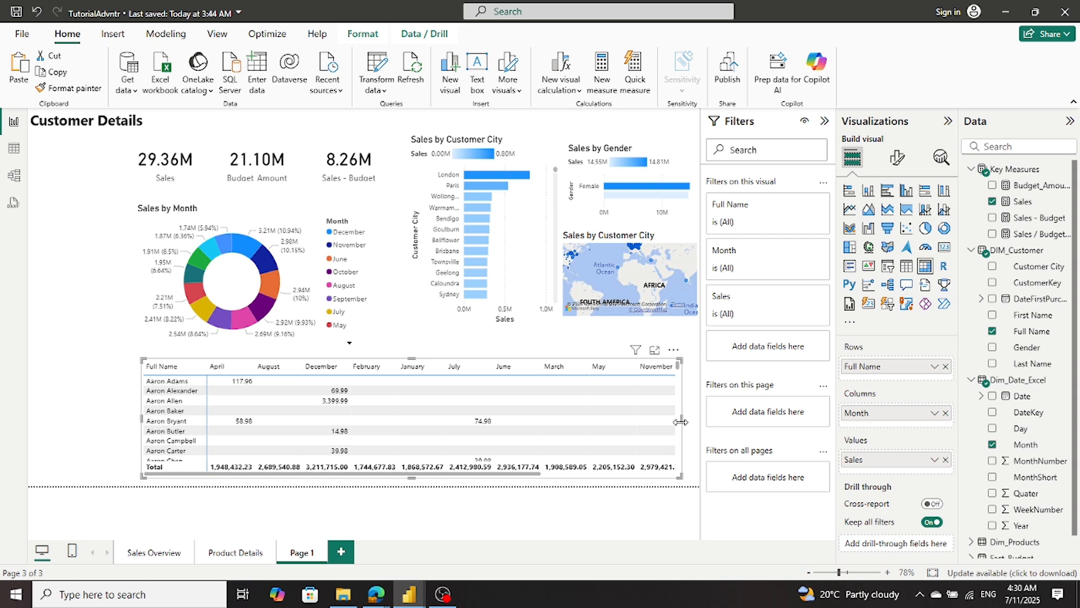
# - Widen the customer matrix slightly and sort it by Sales
pyautogui.moveTo(681, 421); pyautogui.dragTo(689, 421)
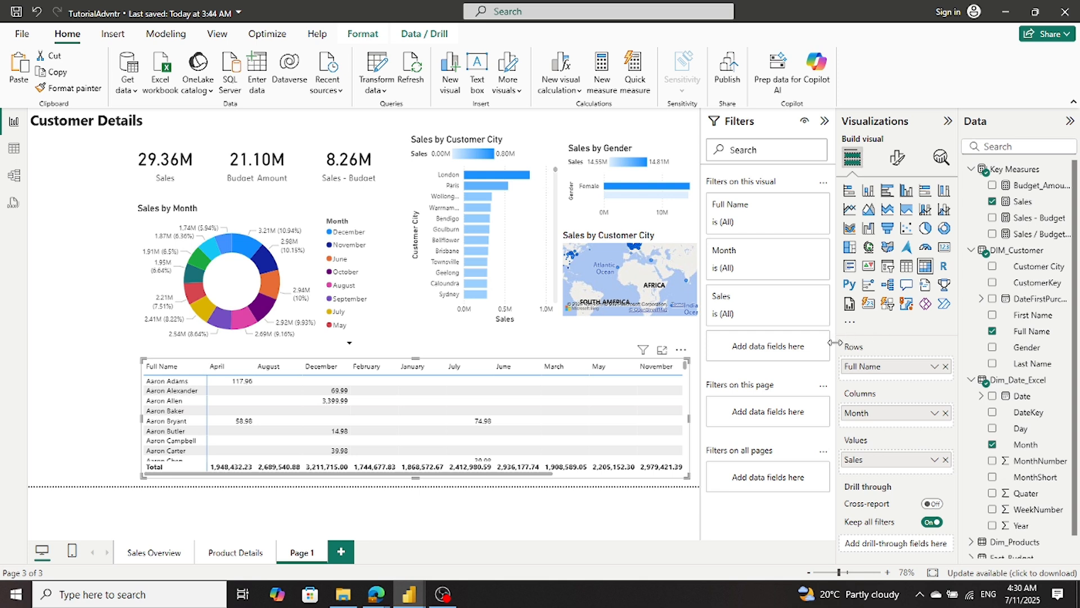
pyautogui.click(681, 350)
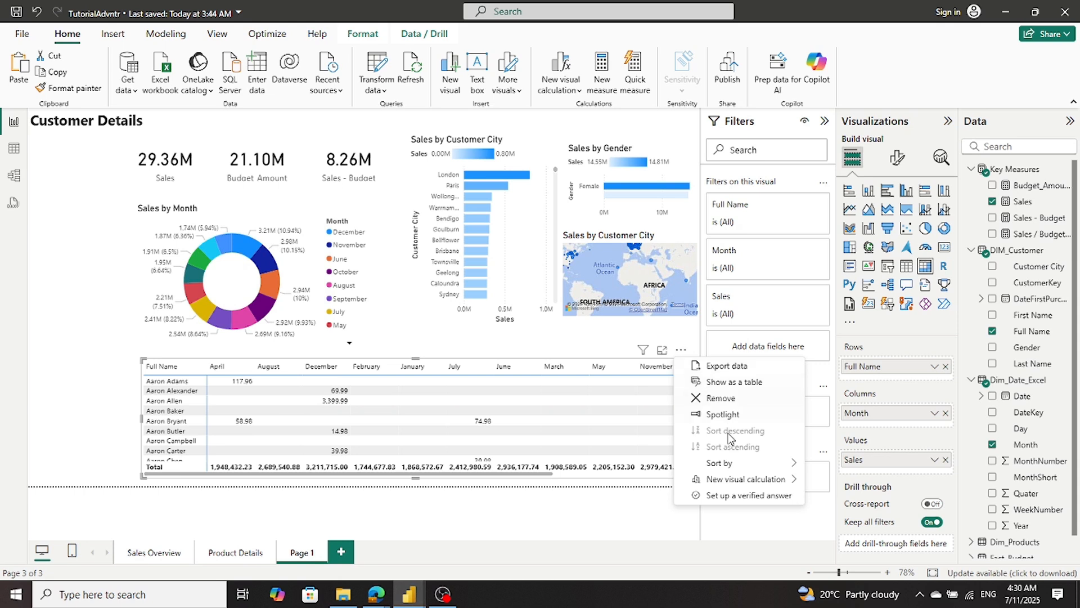
pyautogui.moveTo(737, 469)
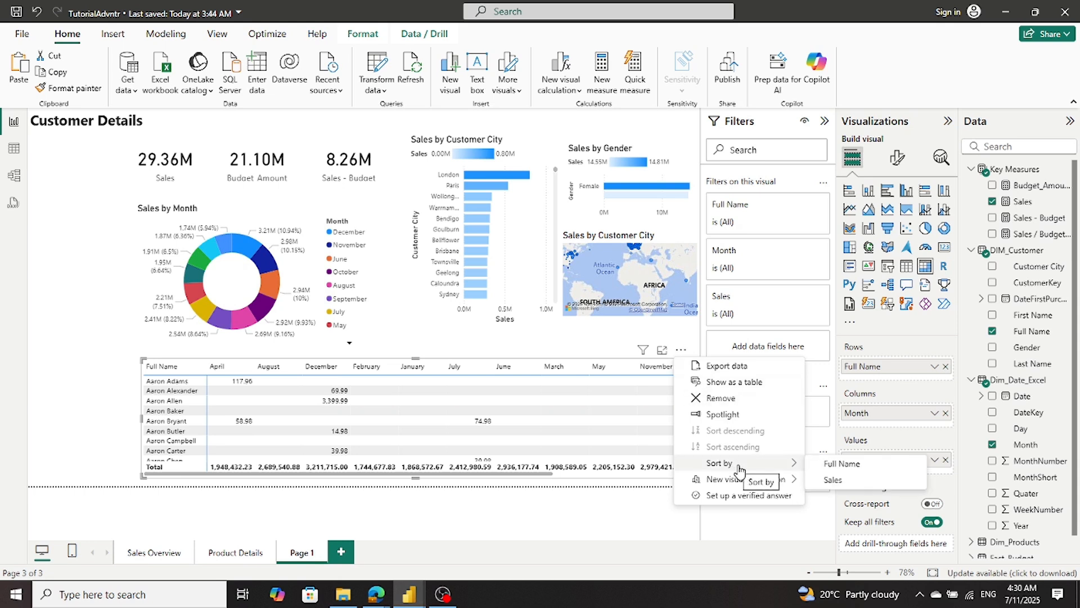
pyautogui.click(854, 479)
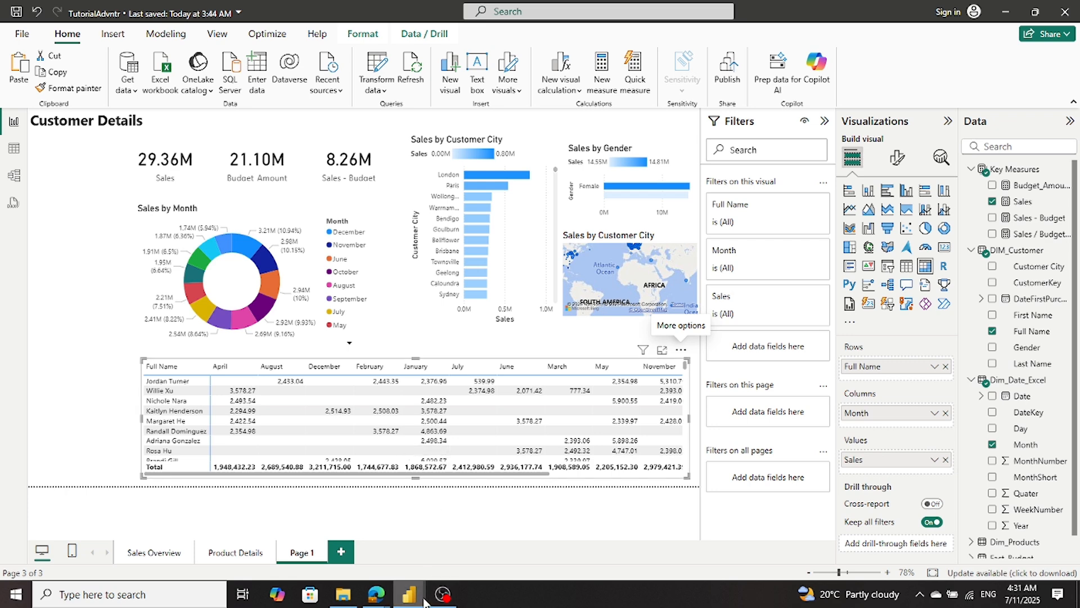
# - Examine the background color rule of the customer matrix's Sales cells in Sales_Report_01_sql, and return to TutorialAdvntr
pyautogui.moveTo(412, 592)
pyautogui.moveTo(483, 538)
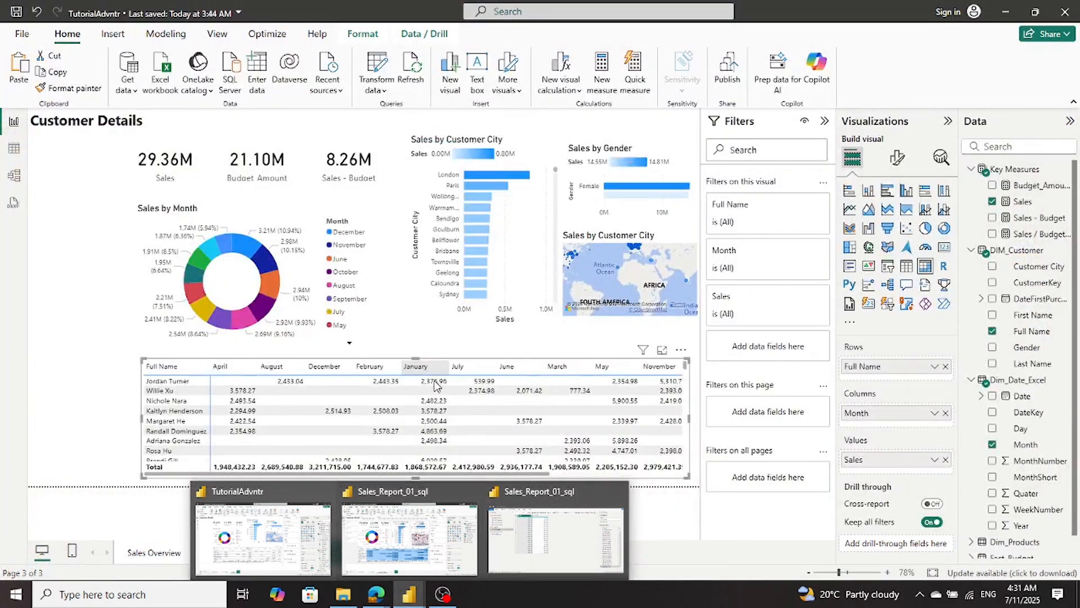
pyautogui.moveTo(431, 513)
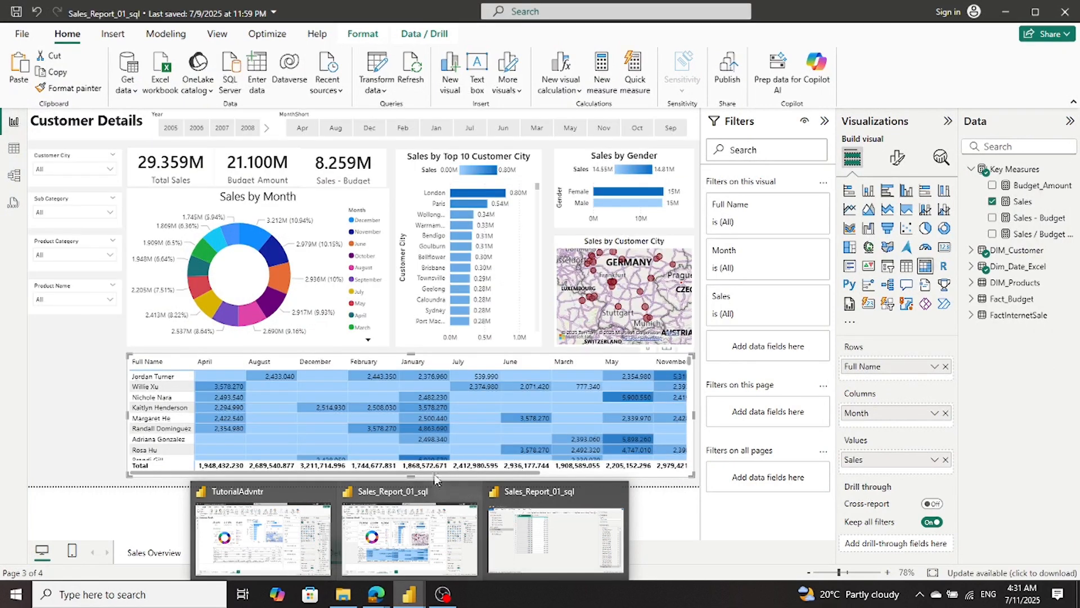
pyautogui.click(421, 521)
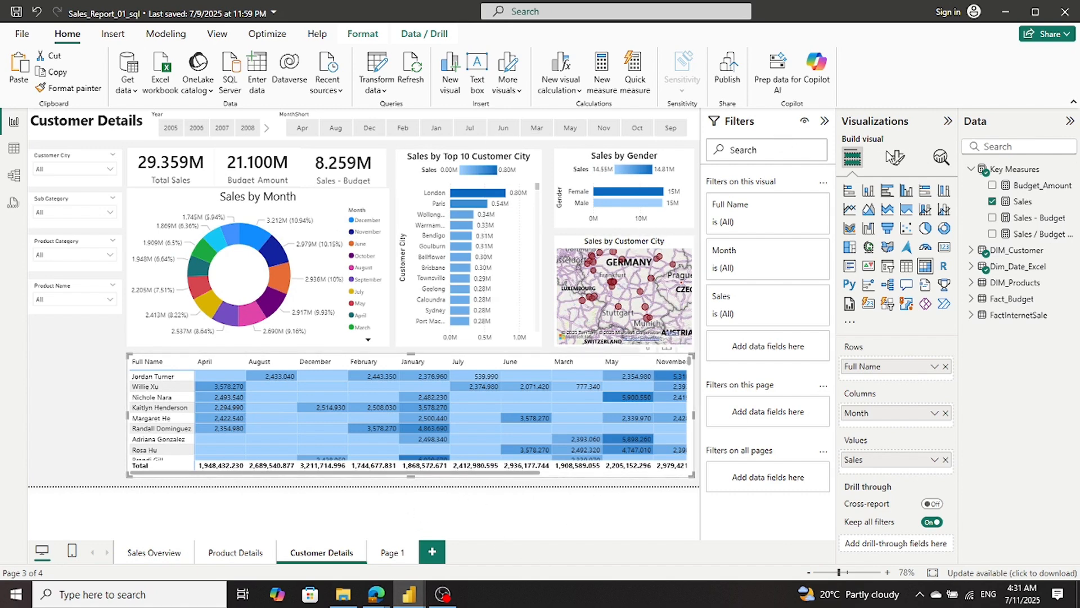
pyautogui.click(897, 159)
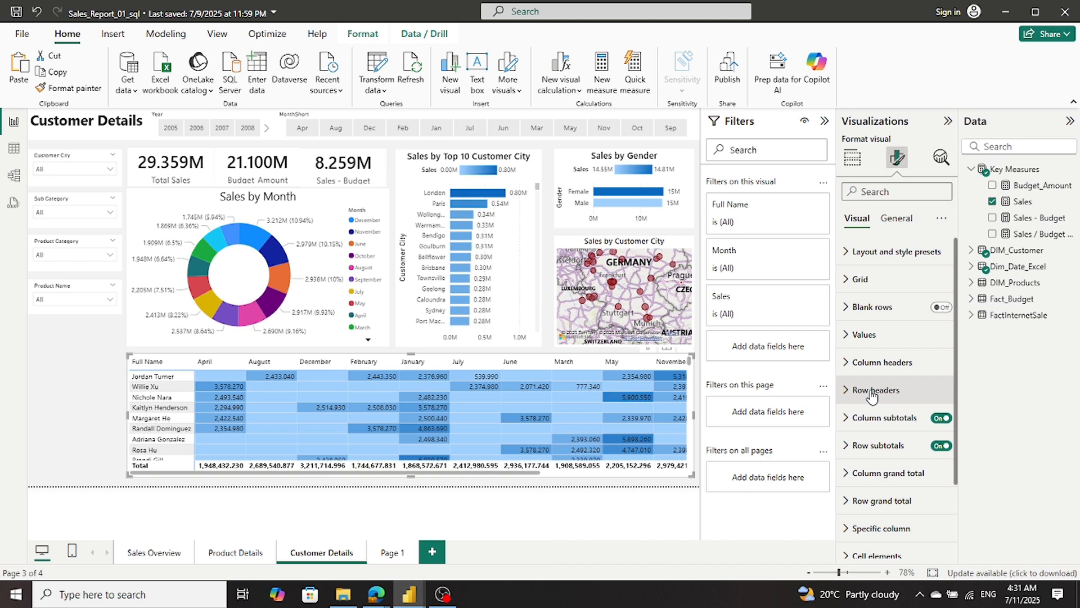
pyautogui.scroll(-2, 872, 397)
pyautogui.scroll(-1, 871, 397)
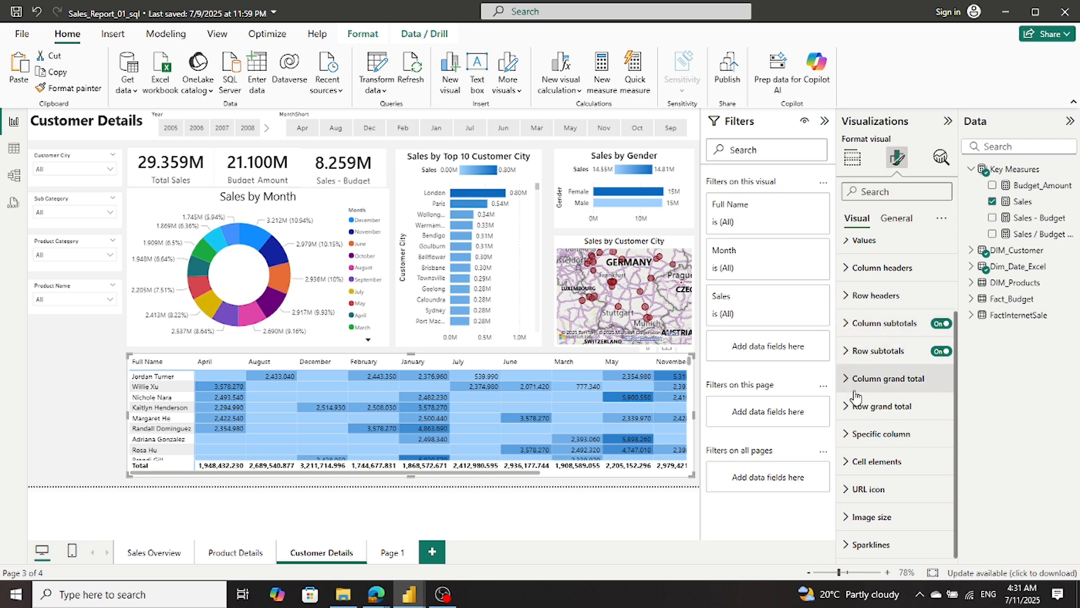
pyautogui.click(847, 463)
pyautogui.scroll(-3, 856, 450)
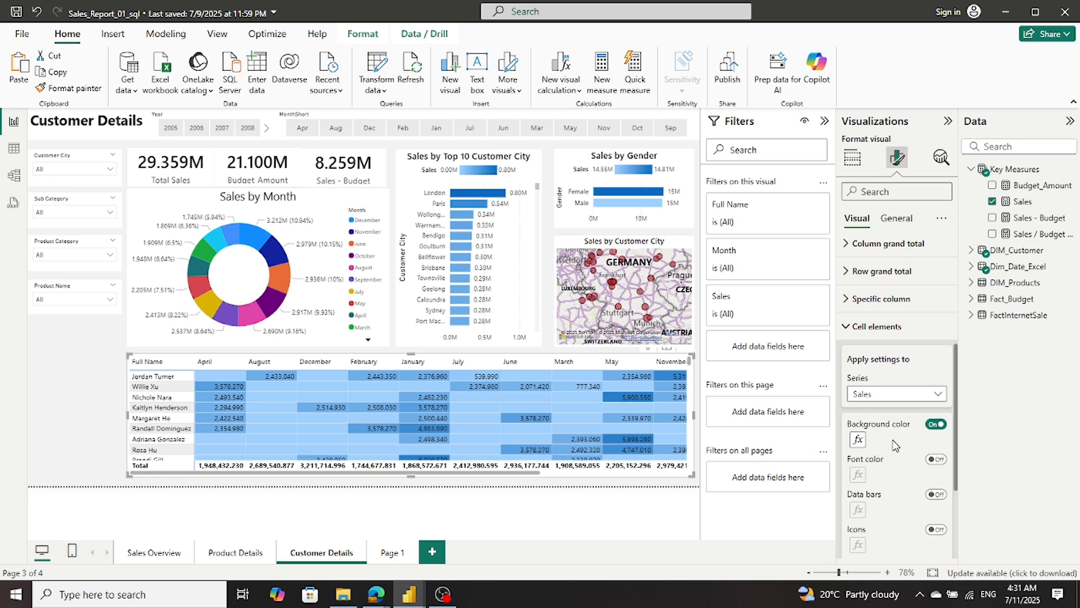
pyautogui.scroll(-1, 896, 446)
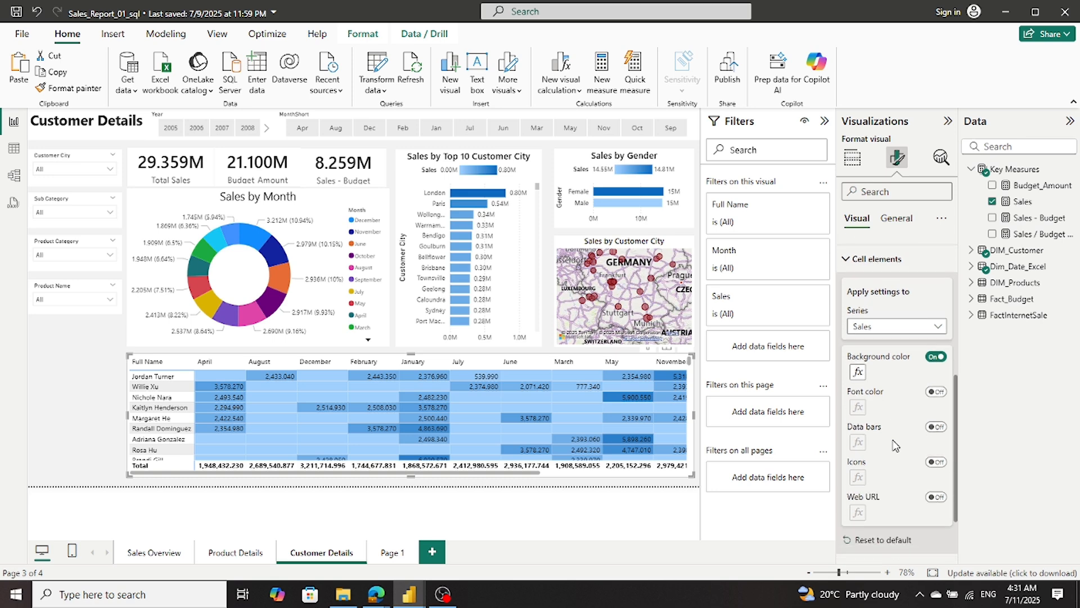
pyautogui.click(858, 373)
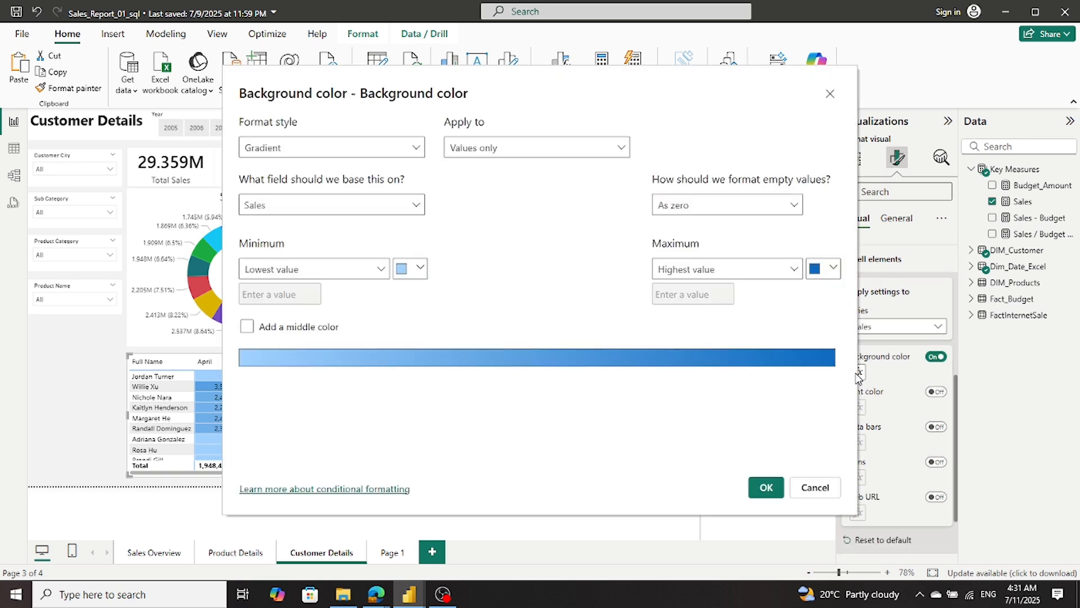
pyautogui.click(803, 491)
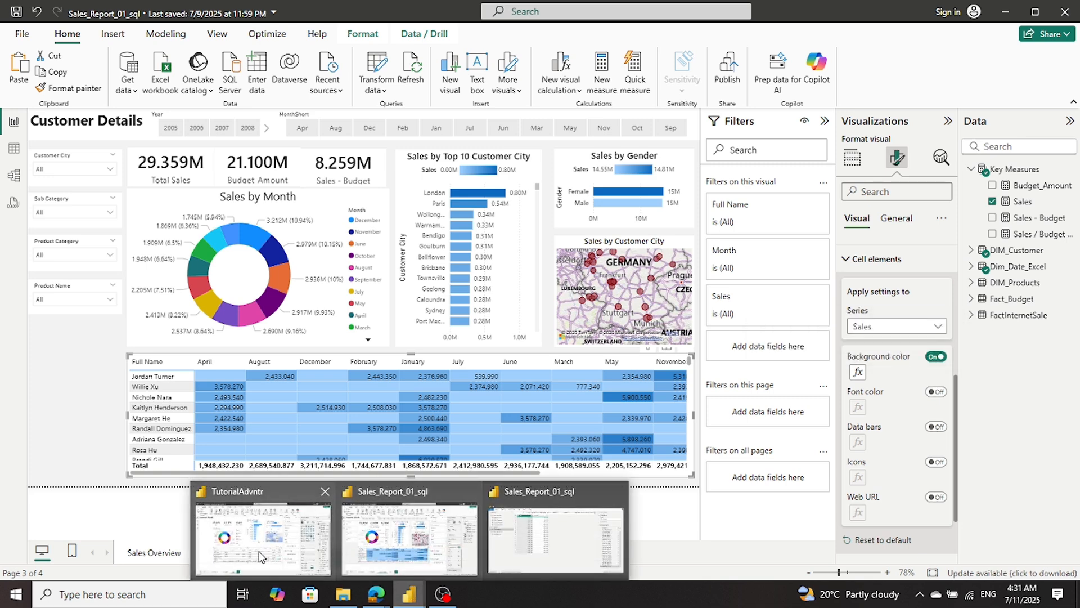
pyautogui.click(259, 554)
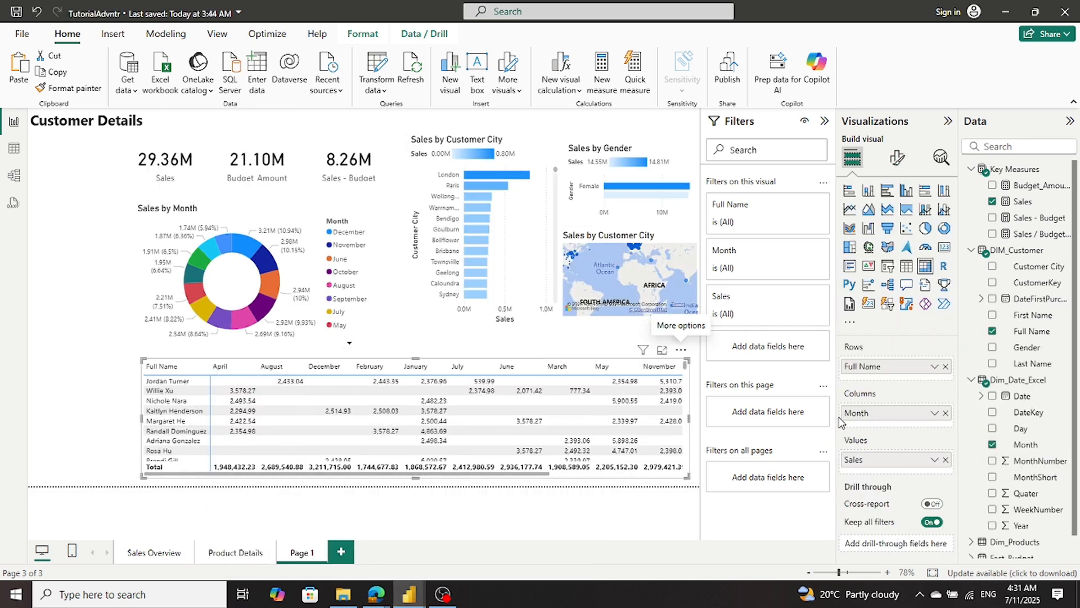
# - Turn on background color for the Sales series in the customer matrix's cell elements
pyautogui.click(897, 157)
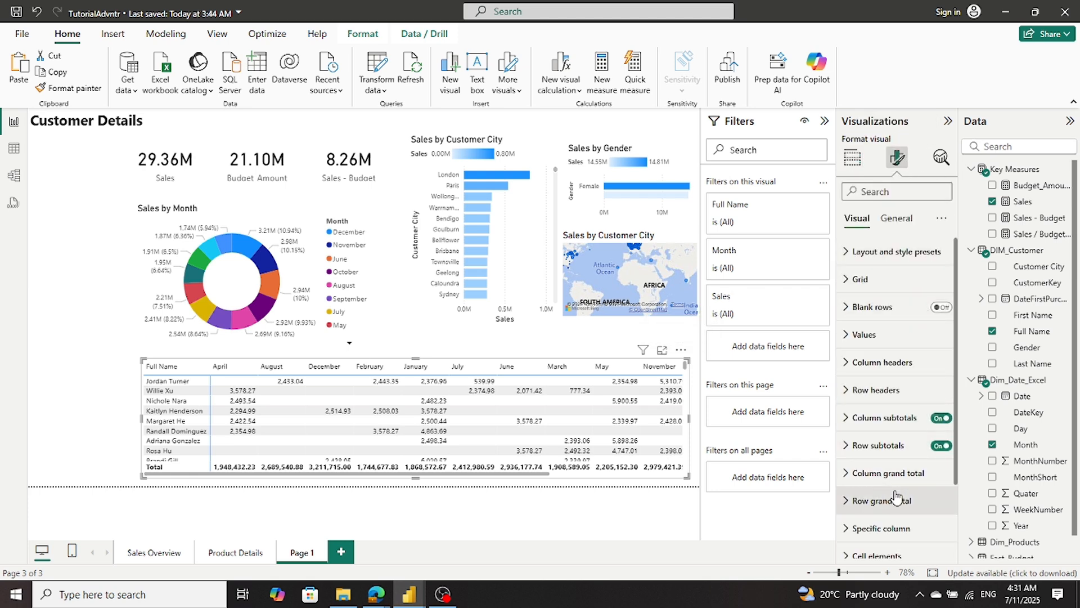
pyautogui.scroll(-3, 897, 498)
pyautogui.scroll(-1, 896, 498)
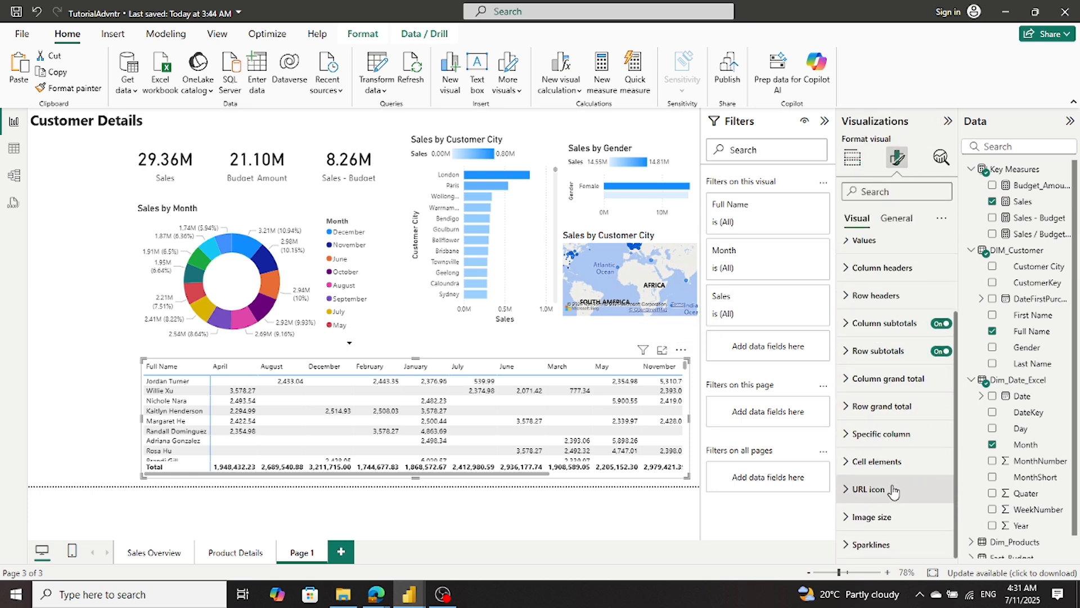
pyautogui.click(844, 465)
pyautogui.scroll(-5, 927, 467)
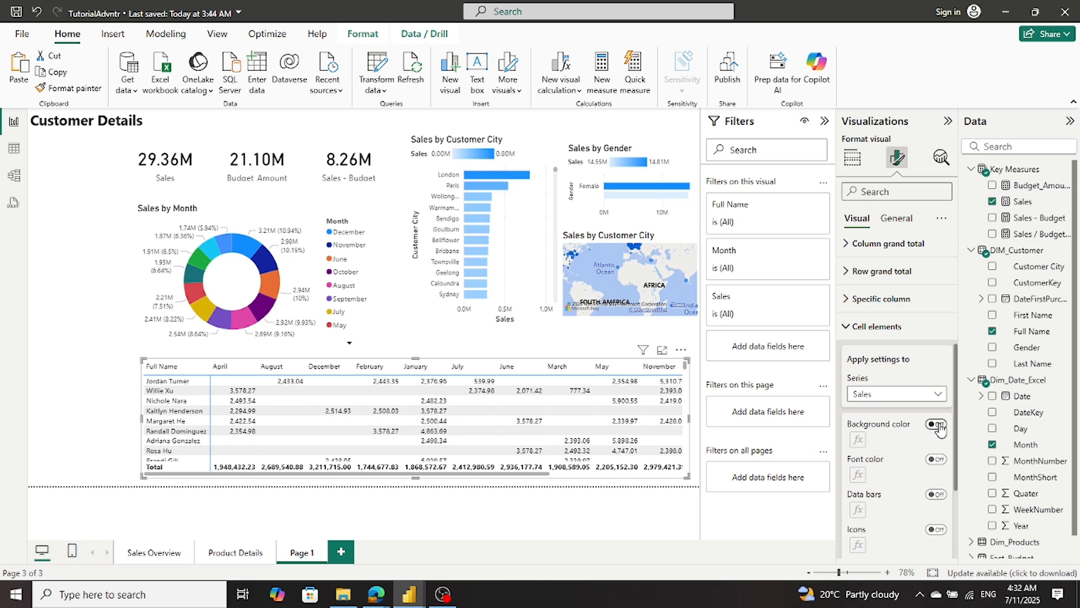
pyautogui.click(936, 425)
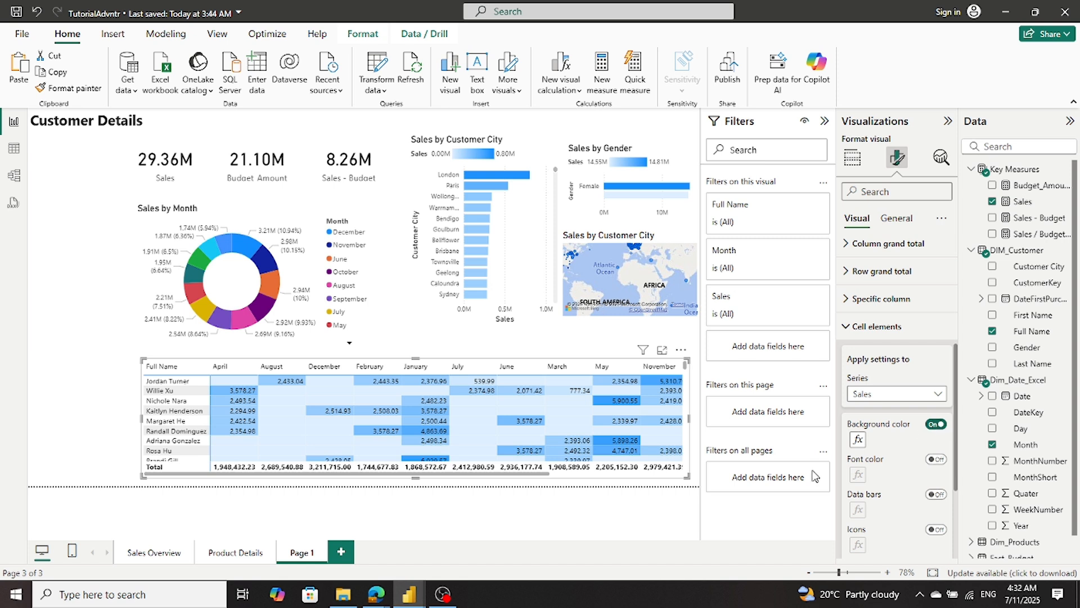
pyautogui.click(438, 597)
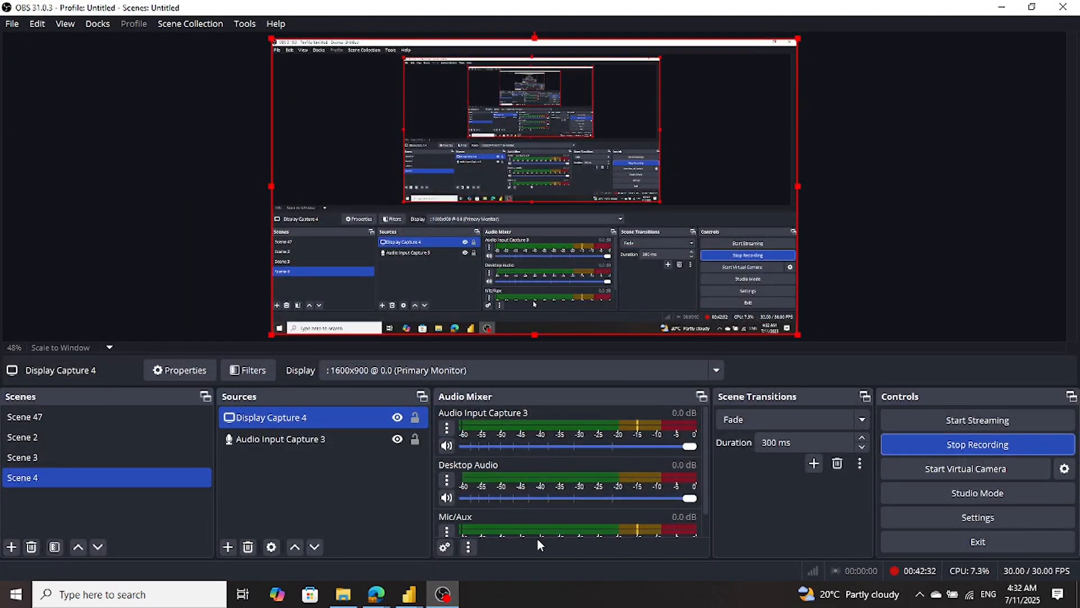
pyautogui.click(448, 600)
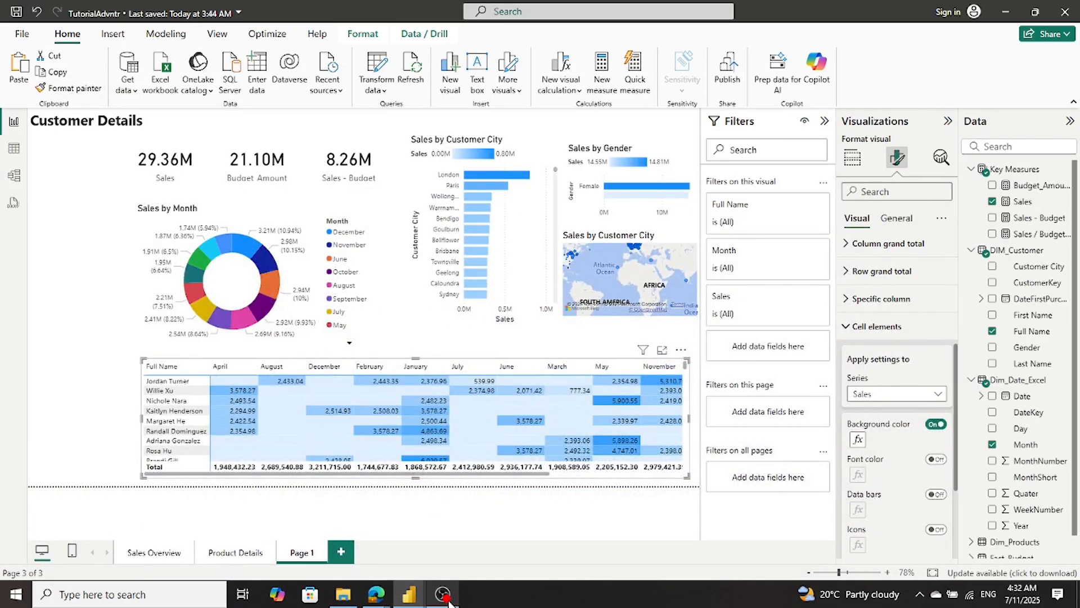
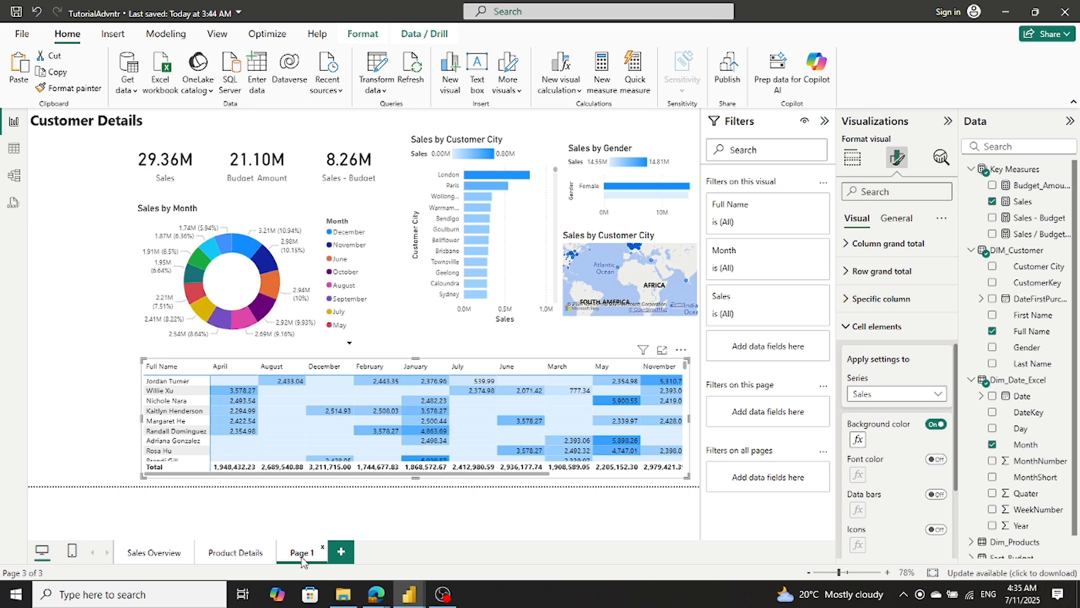
# - Compare the Customer Details page with the Product Details and Sales Overview pages and with the Sales_Report_01_sql layout
pyautogui.click(193, 557)
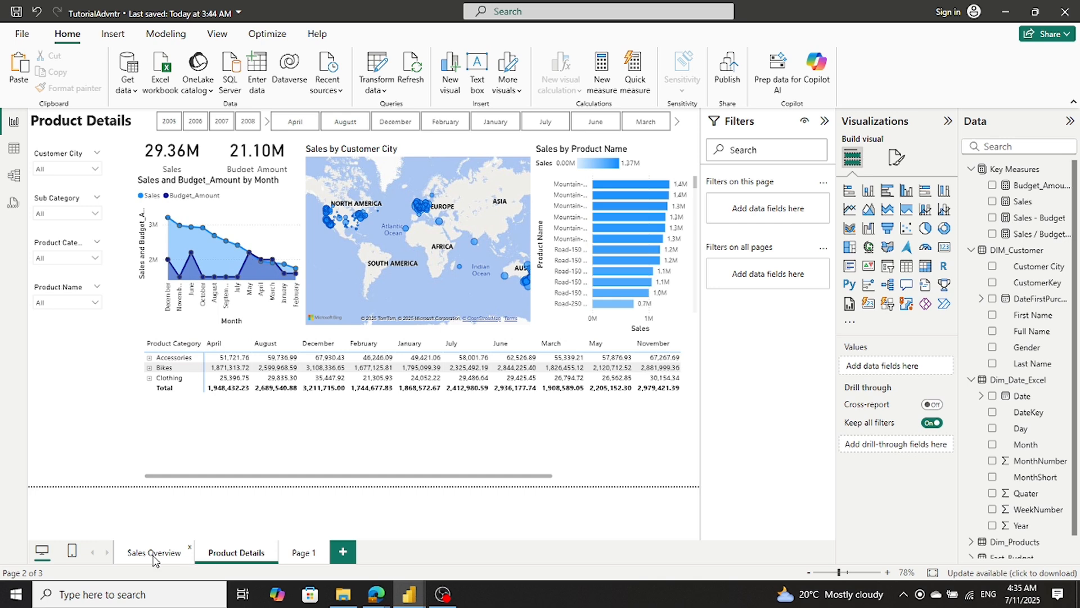
pyautogui.click(153, 554)
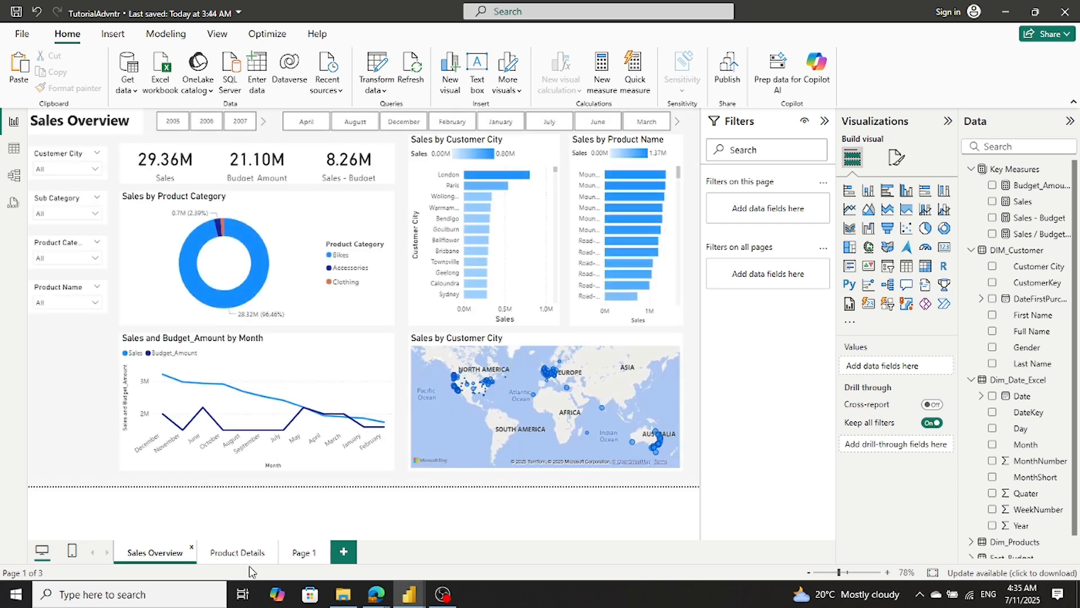
pyautogui.click(298, 554)
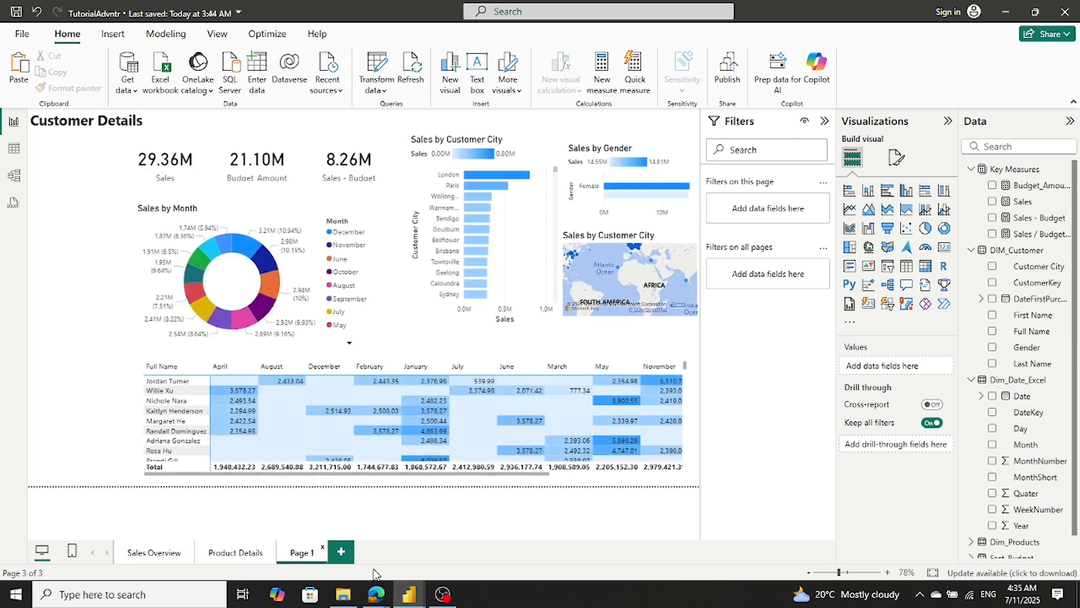
pyautogui.moveTo(409, 594)
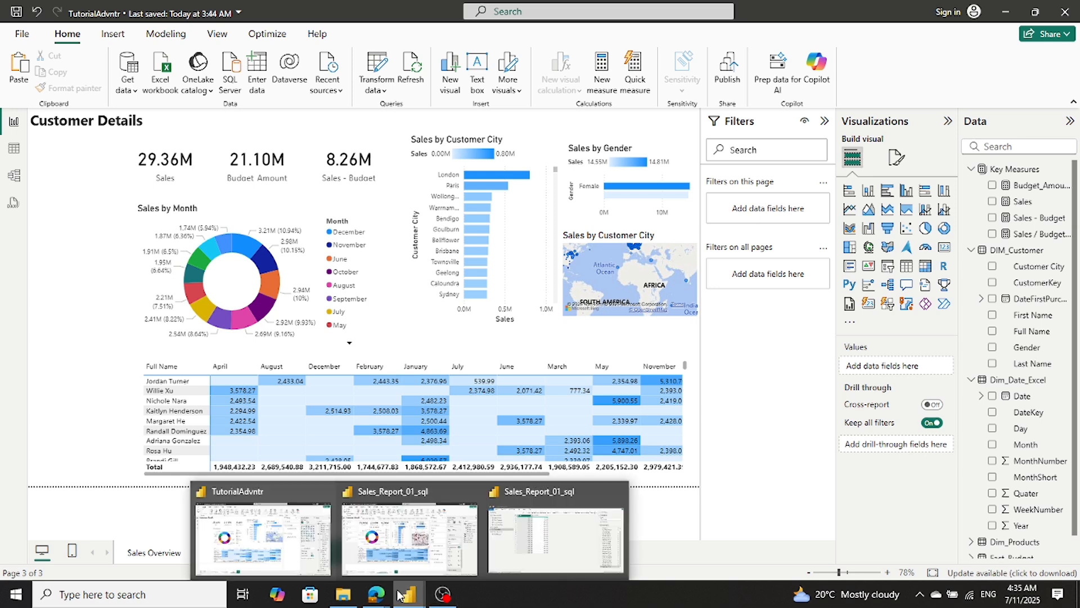
pyautogui.moveTo(528, 540)
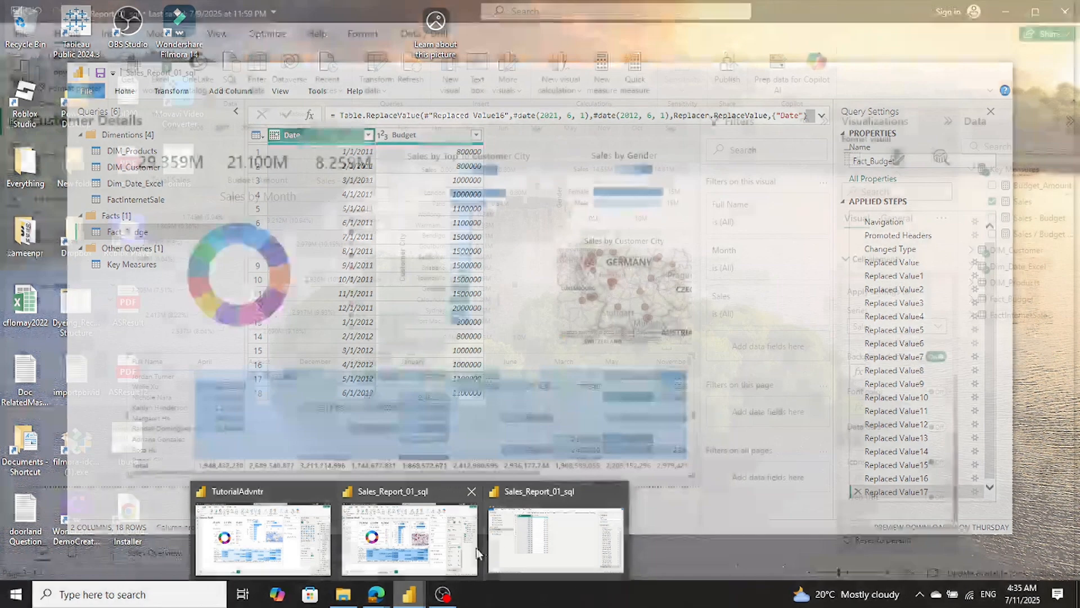
pyautogui.moveTo(465, 555)
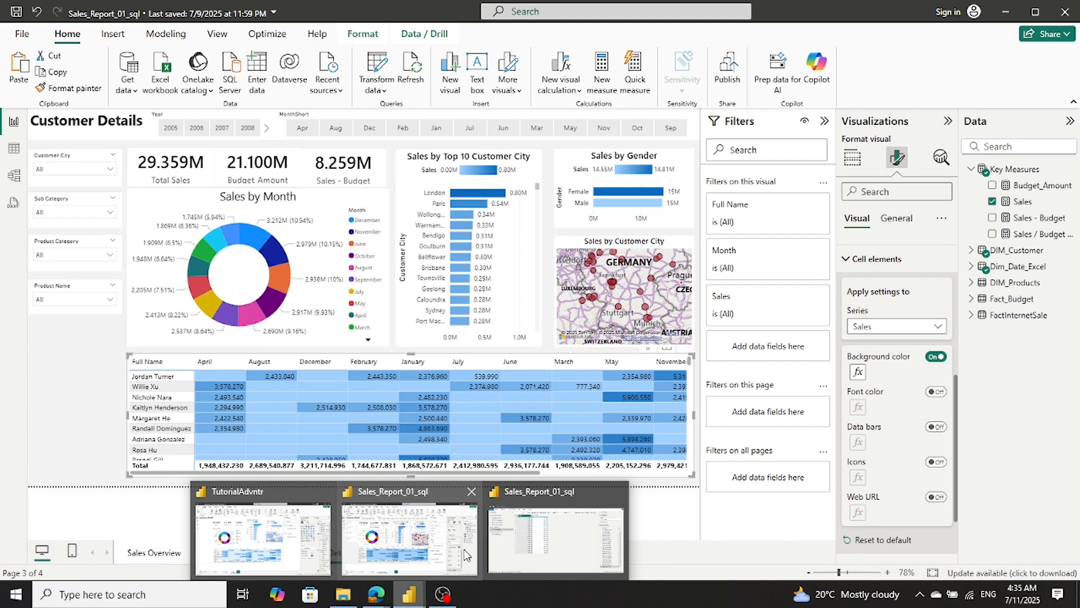
pyautogui.moveTo(282, 563)
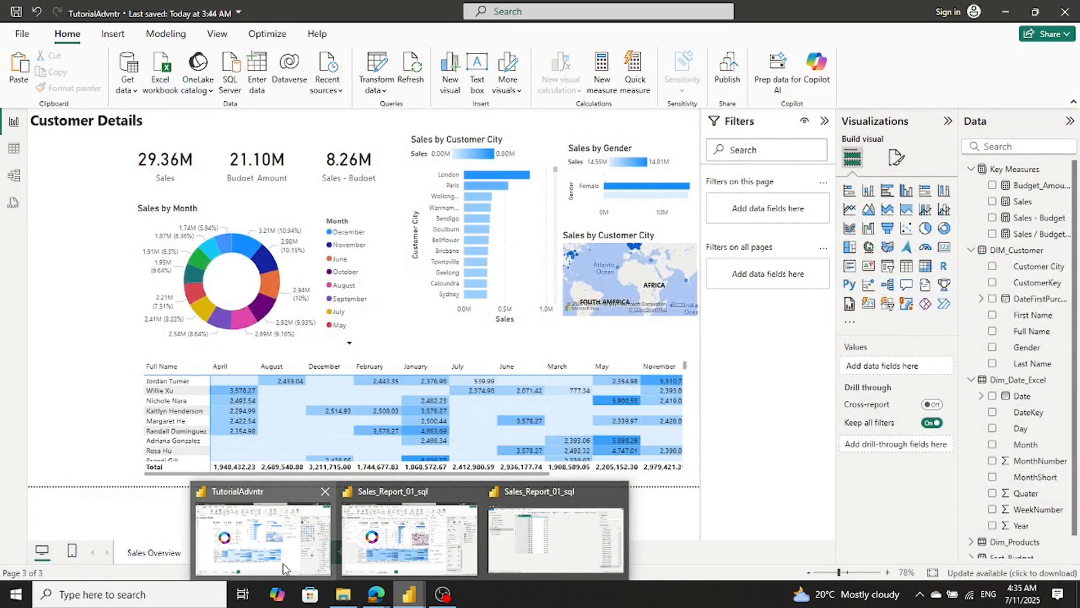
pyautogui.moveTo(361, 574)
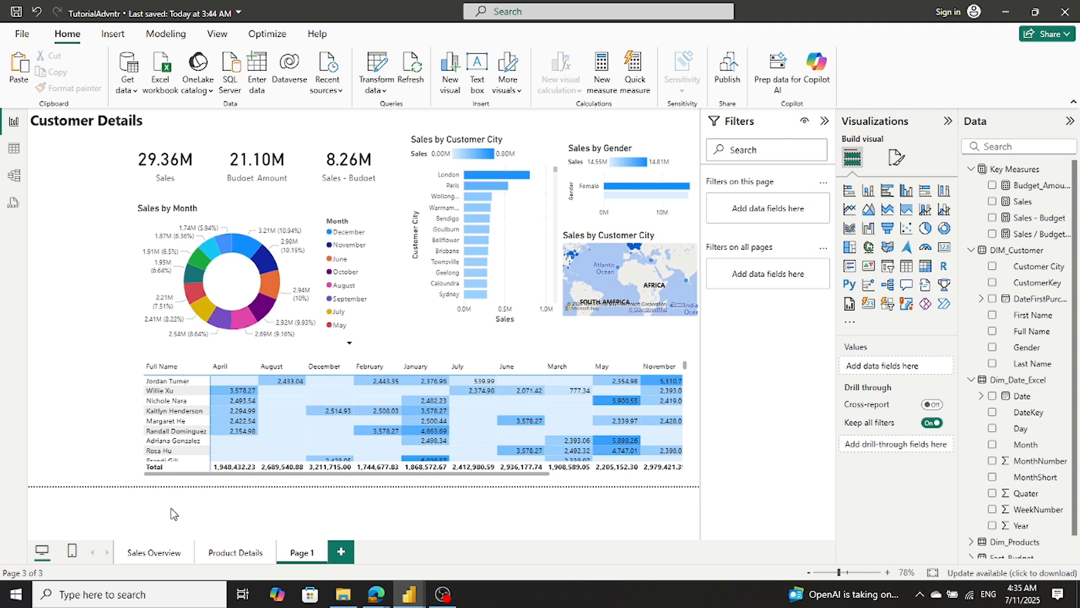
# - Copy the Month slicer from the Sales Overview page to the Customer Details page without syncing it
pyautogui.click(163, 550)
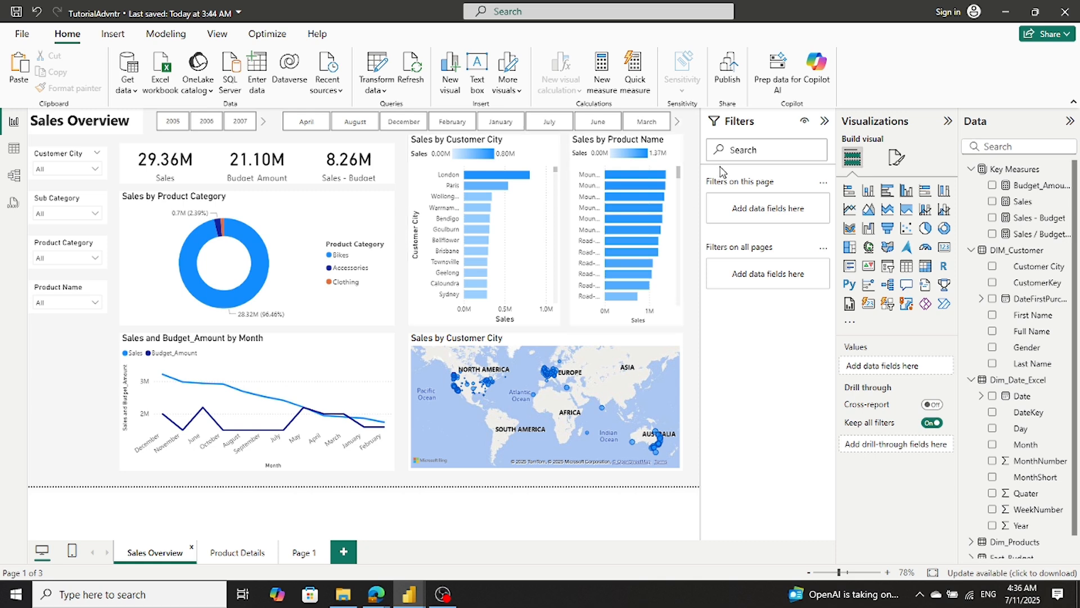
pyautogui.click(679, 124)
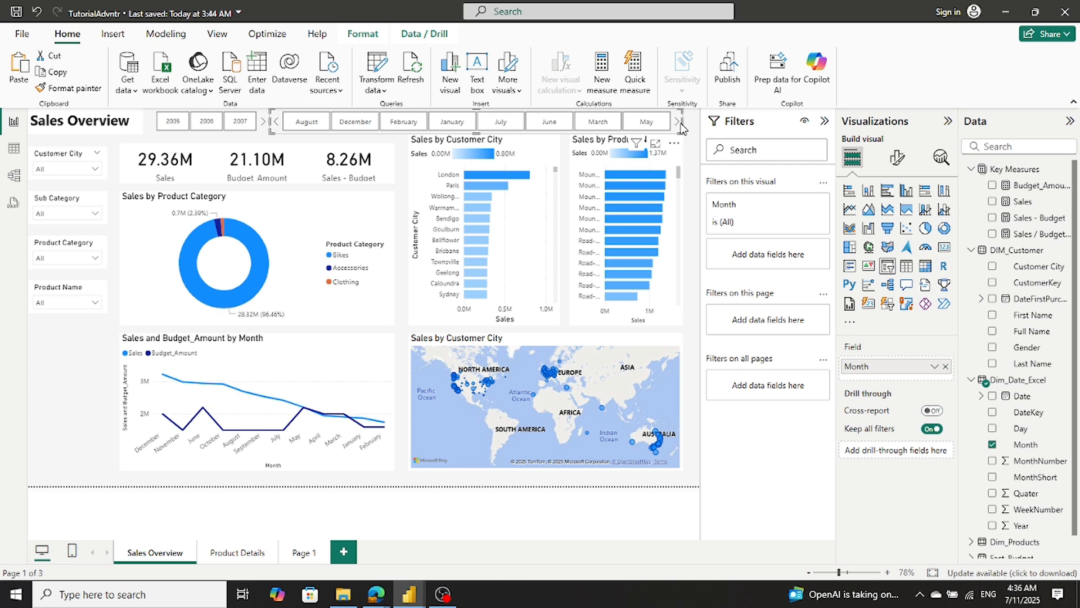
pyautogui.click(296, 555)
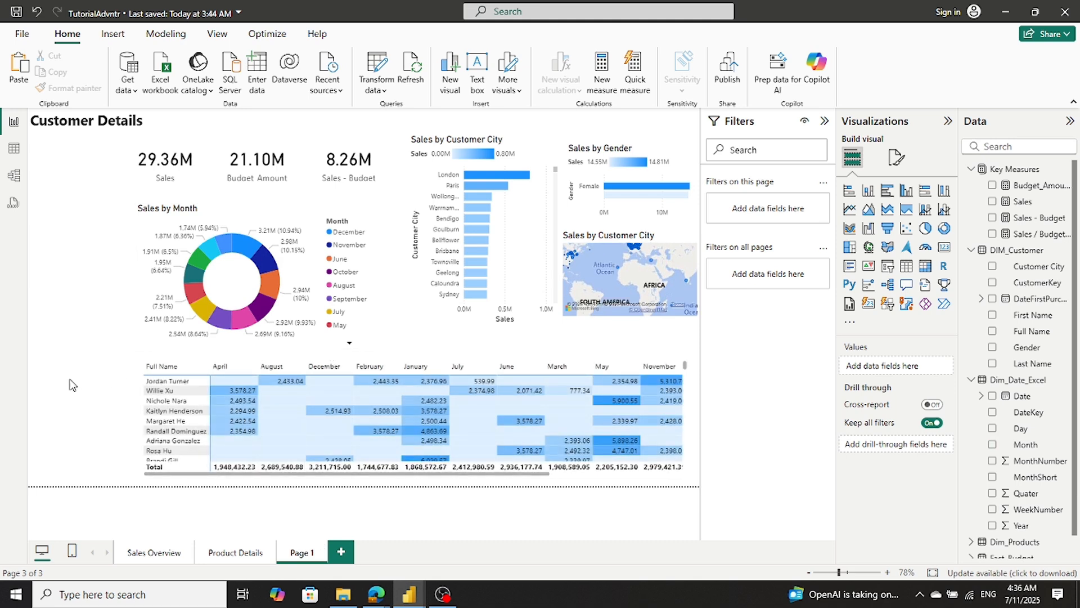
pyautogui.hotkey('ctrl', 'v')
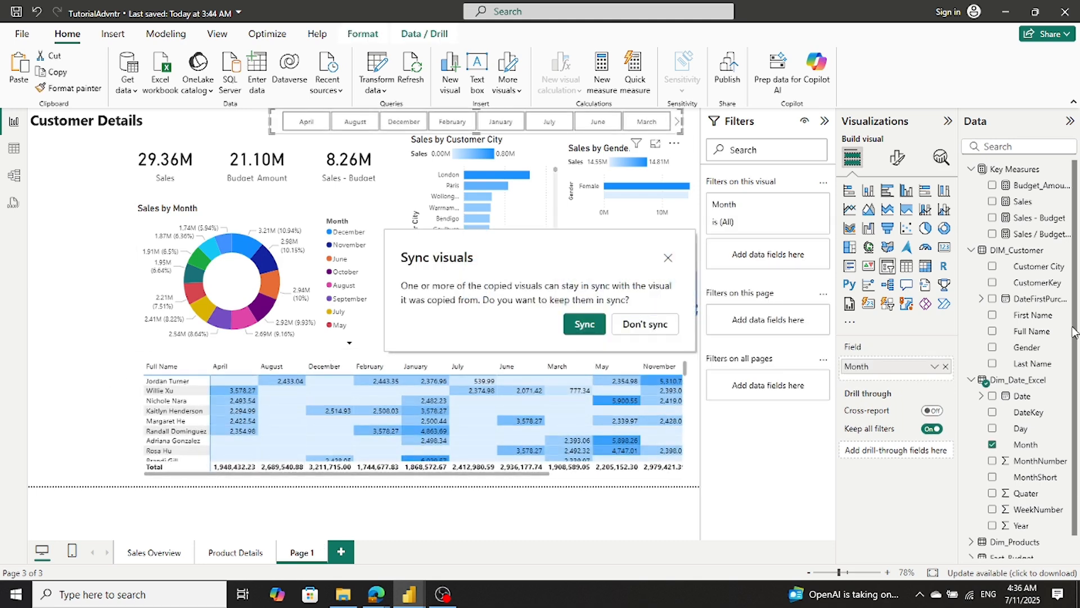
pyautogui.click(638, 327)
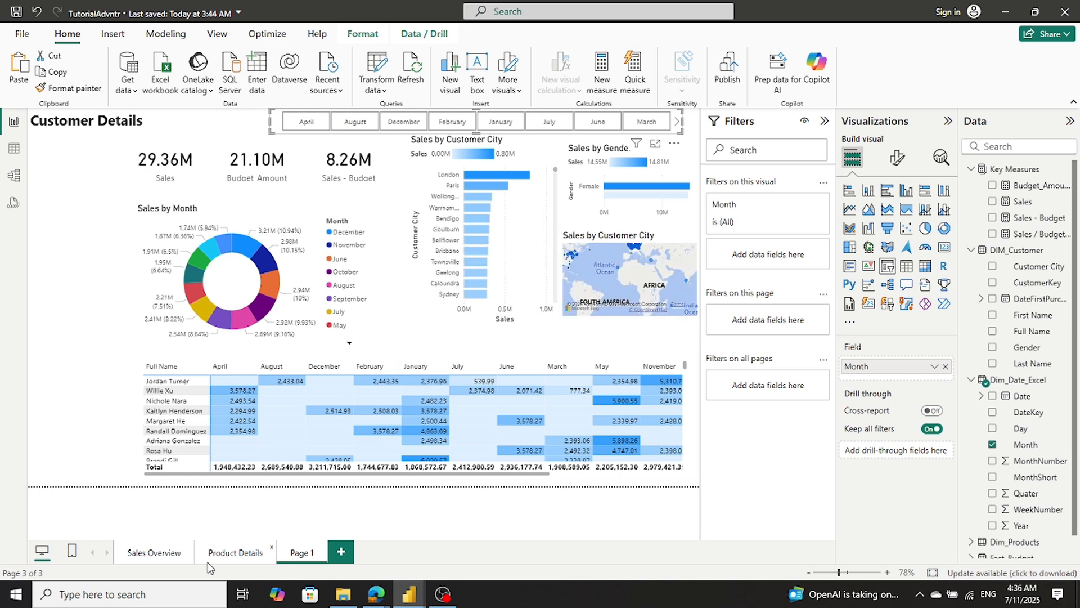
# - Copy the Year slicer from the Sales Overview page to the Customer Details page, unsynced, and deselect it
pyautogui.click(159, 554)
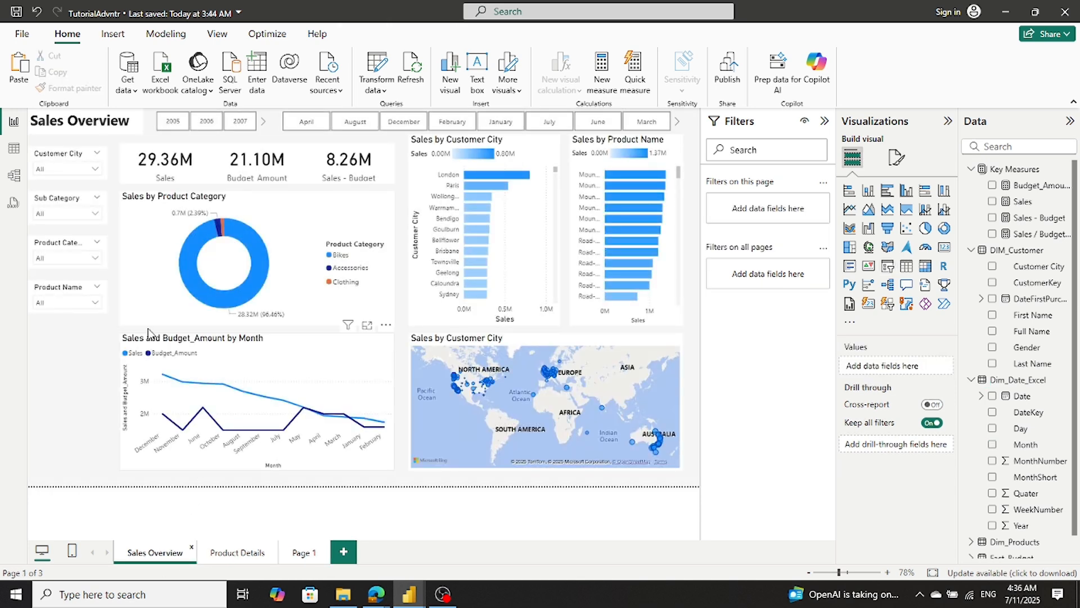
pyautogui.click(179, 120)
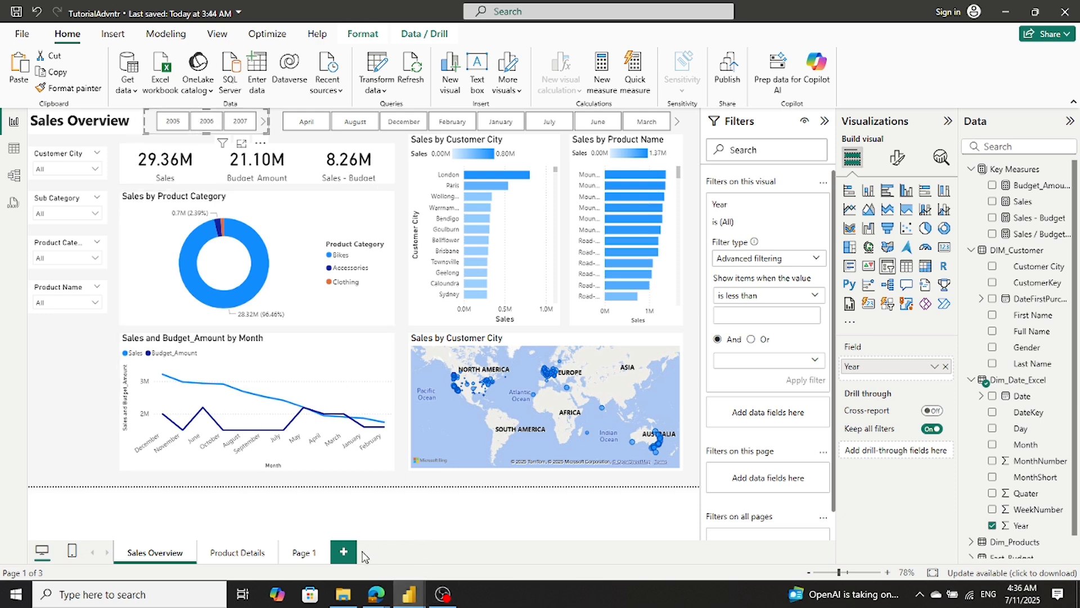
pyautogui.click(316, 555)
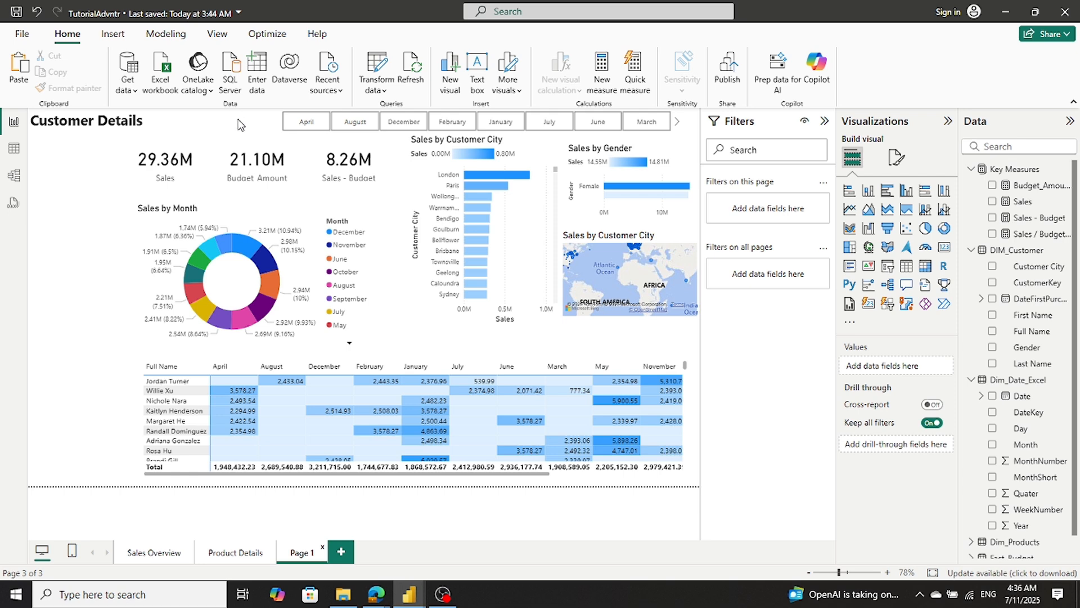
pyautogui.hotkey('ctrl', 'v')
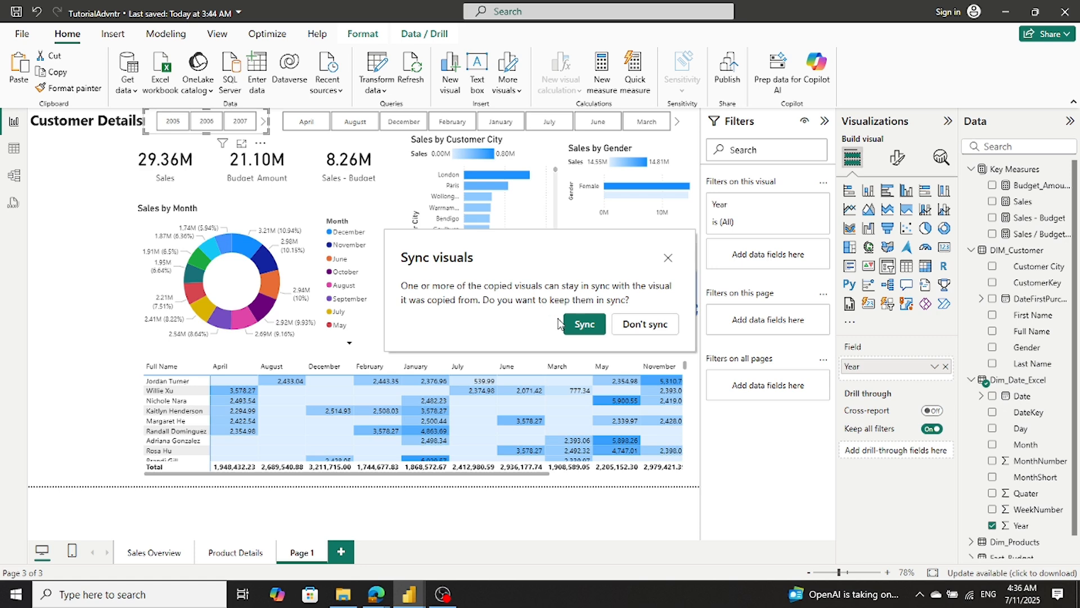
pyautogui.click(625, 325)
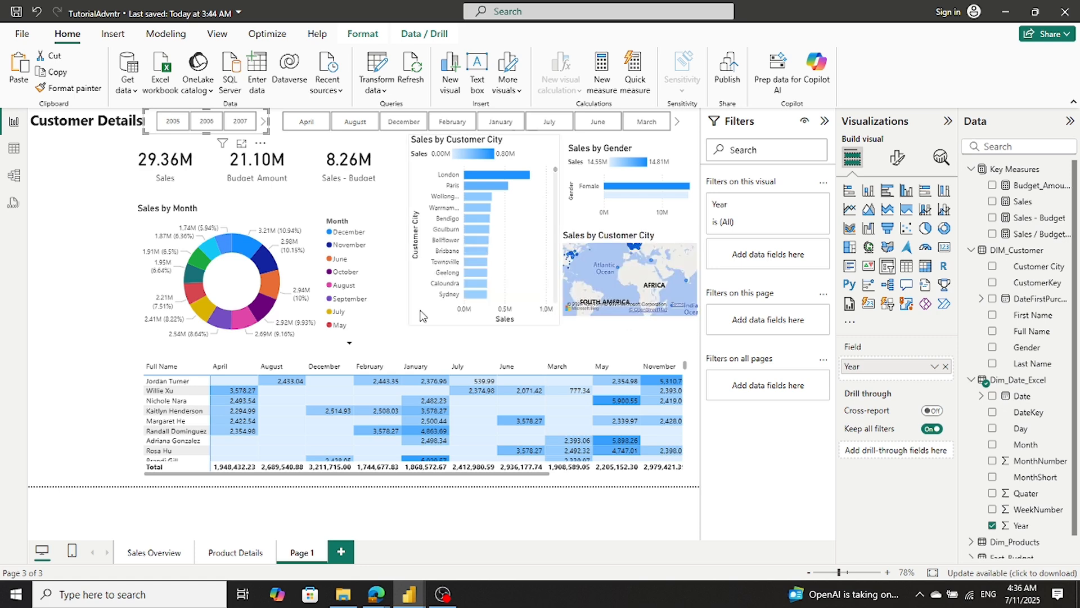
pyautogui.click(101, 284)
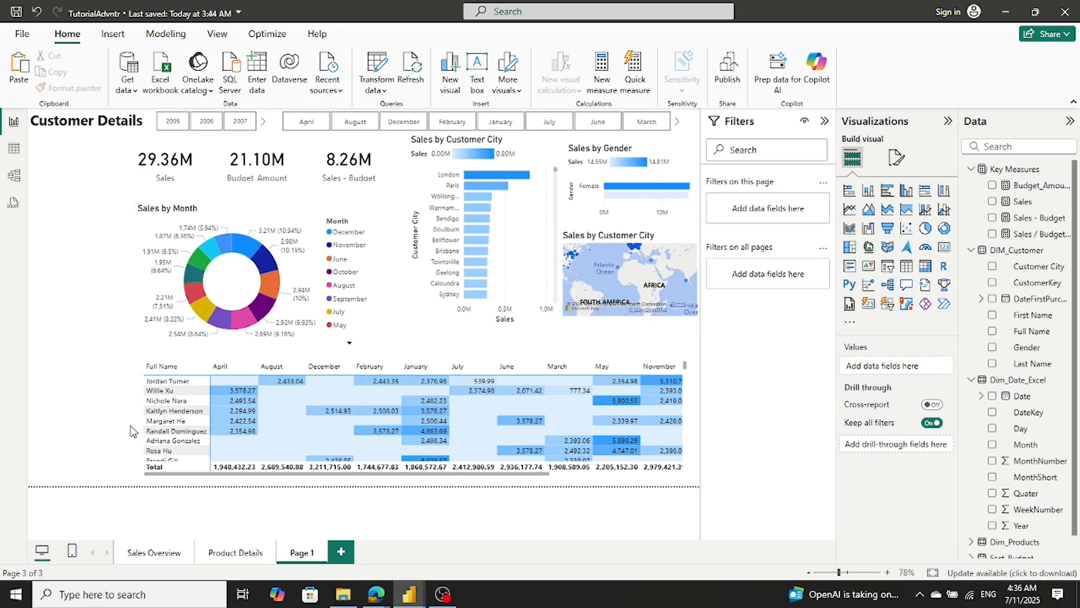
# - Copy the Customer City slicer from the Sales Overview page to the Customer Details page without syncing it
pyautogui.click(140, 557)
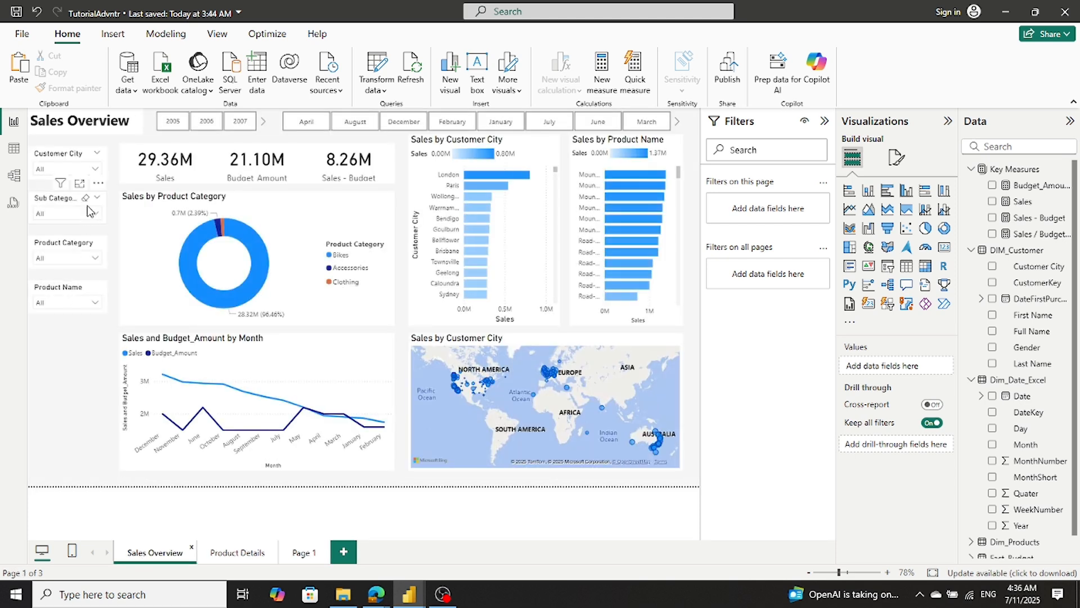
pyautogui.click(106, 172)
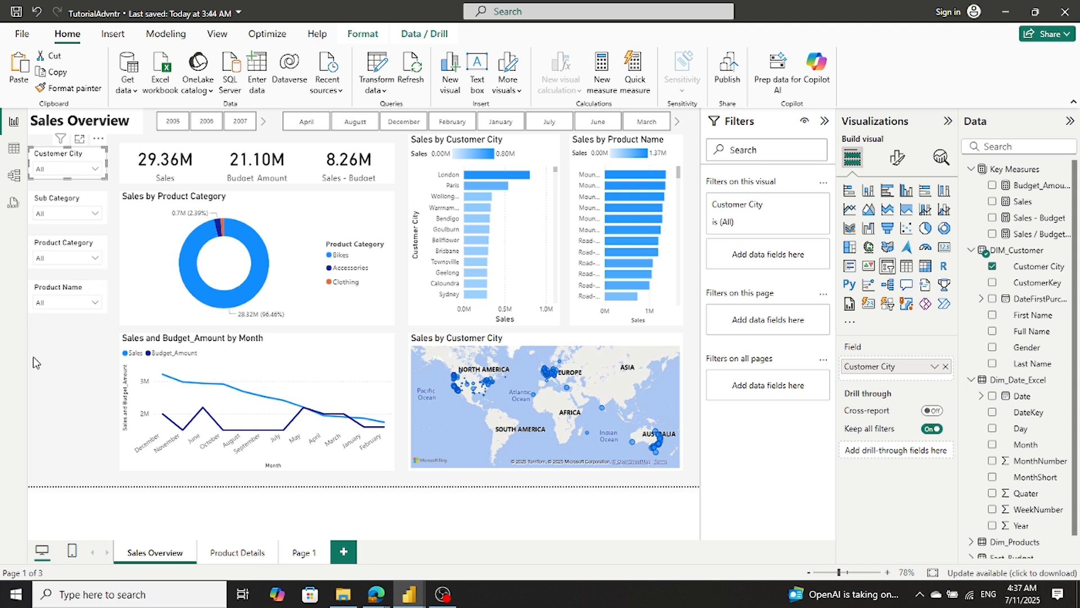
pyautogui.click(301, 554)
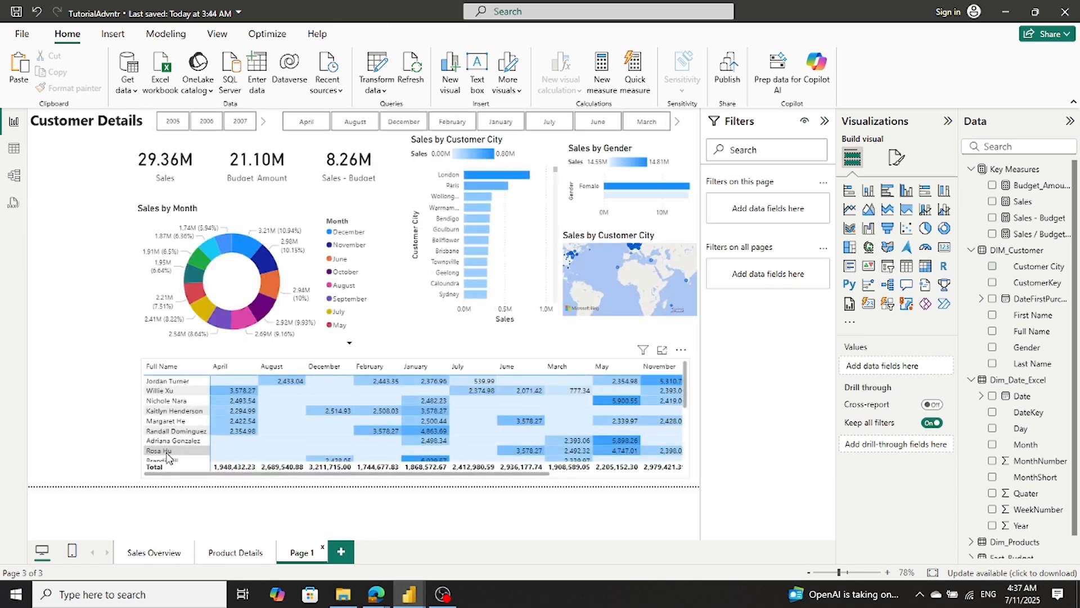
pyautogui.hotkey('ctrl', 'v')
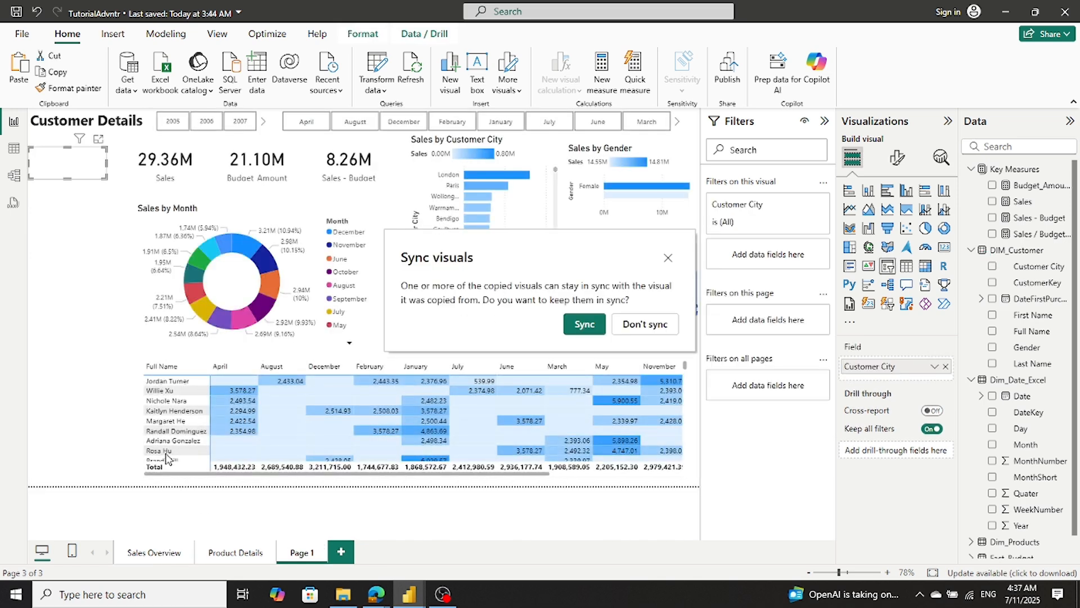
pyautogui.click(628, 330)
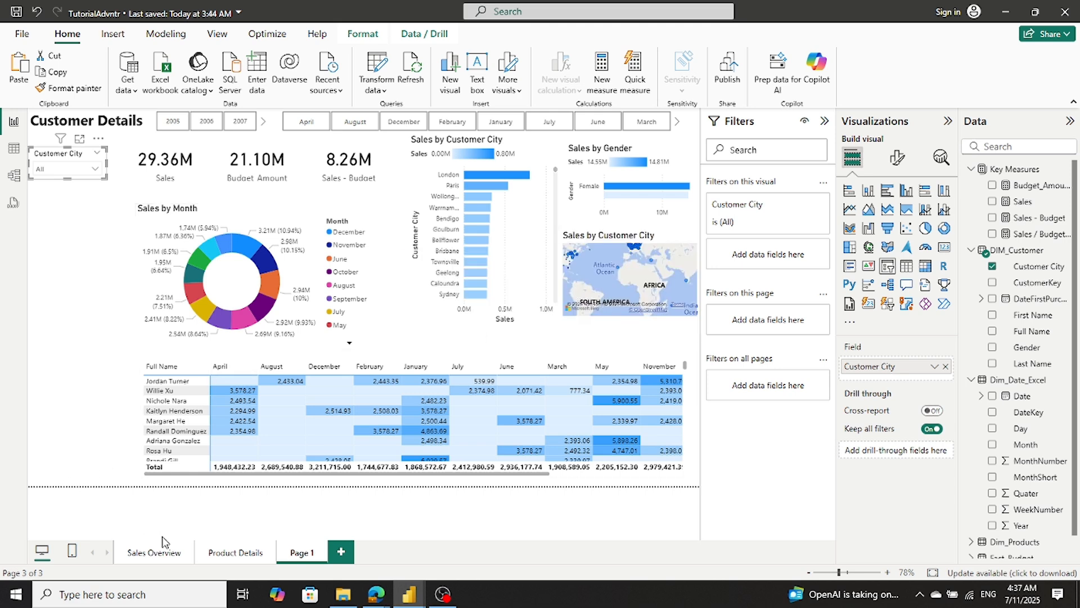
# - Copy the Sub Category slicer from the Sales Overview page to the Customer Details page without syncing it
pyautogui.click(158, 553)
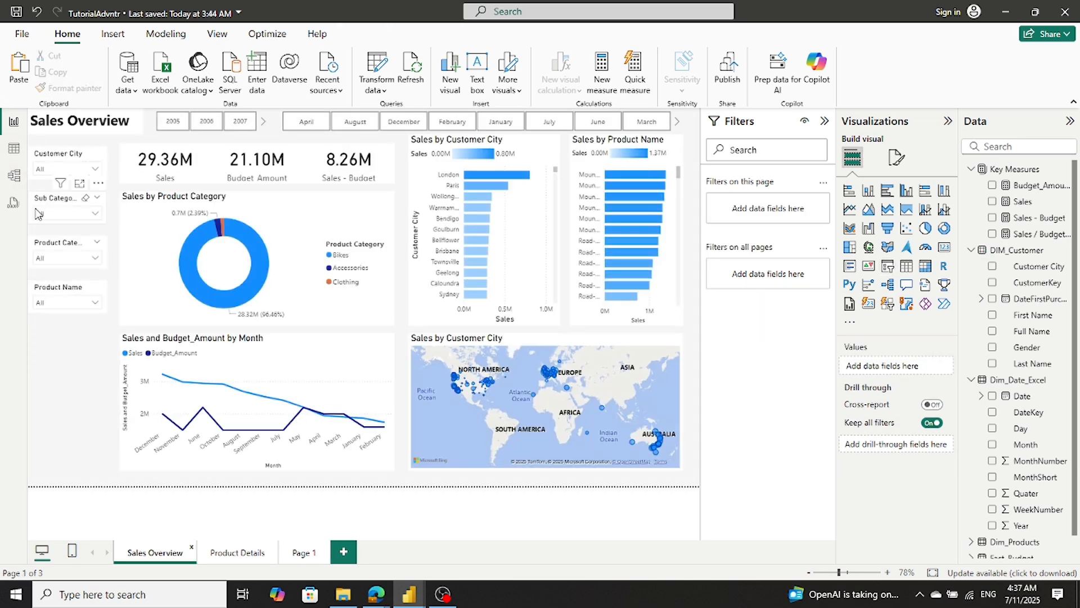
pyautogui.click(34, 203)
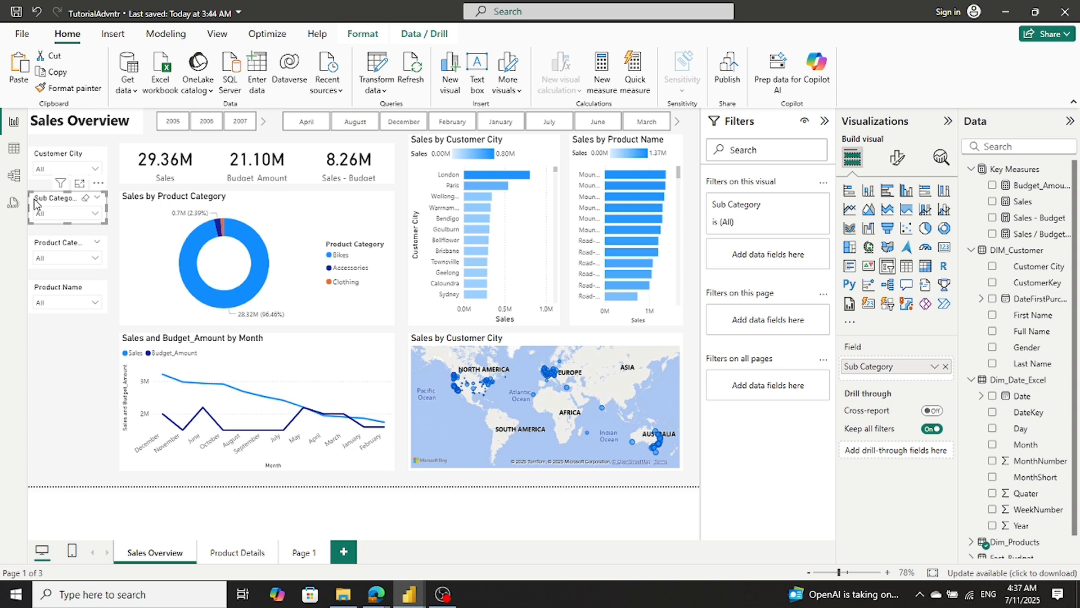
pyautogui.click(294, 553)
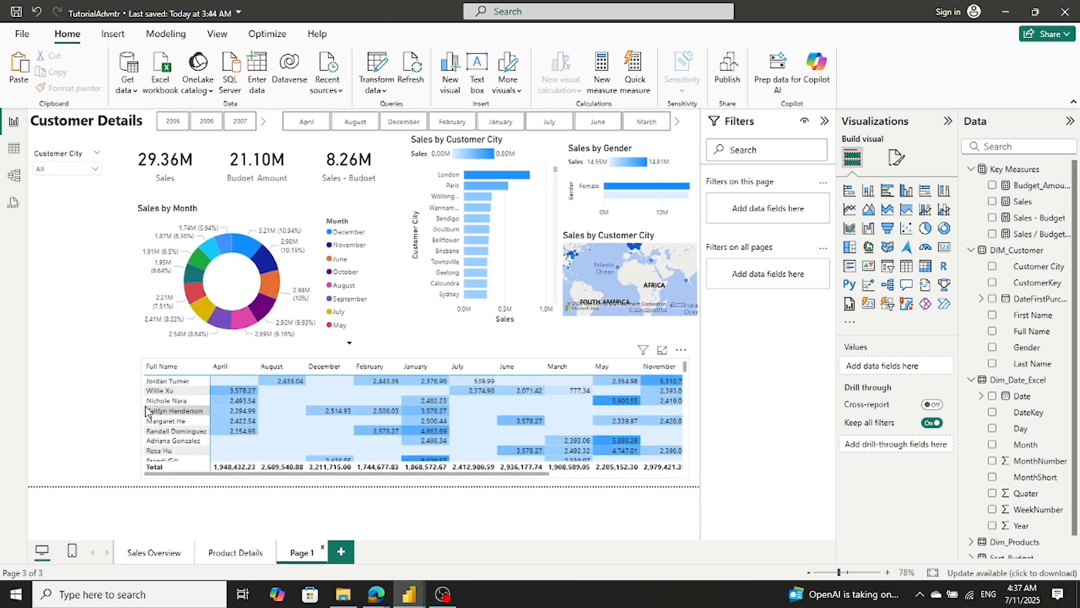
pyautogui.hotkey('ctrl', 'v')
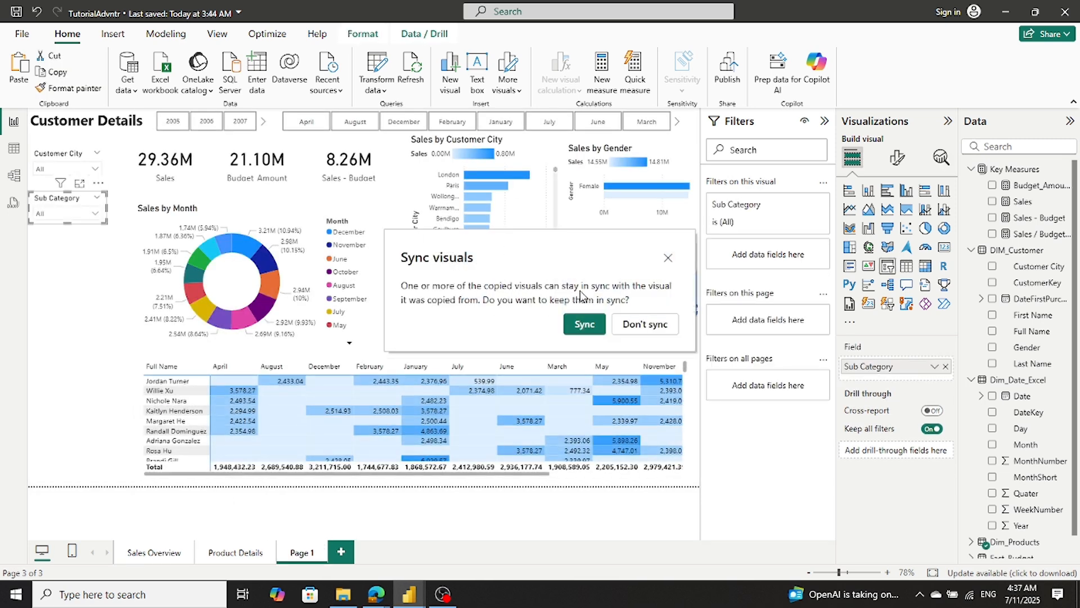
pyautogui.click(641, 326)
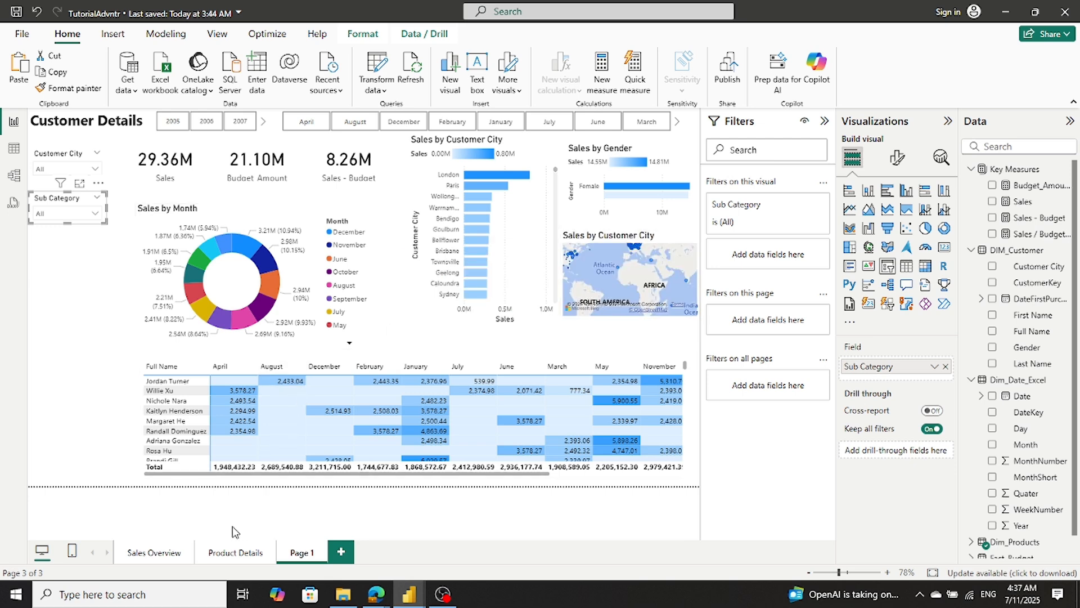
# - Copy the Product Category slicer from the Sales Overview page to the Customer Details page without syncing it
pyautogui.click(156, 553)
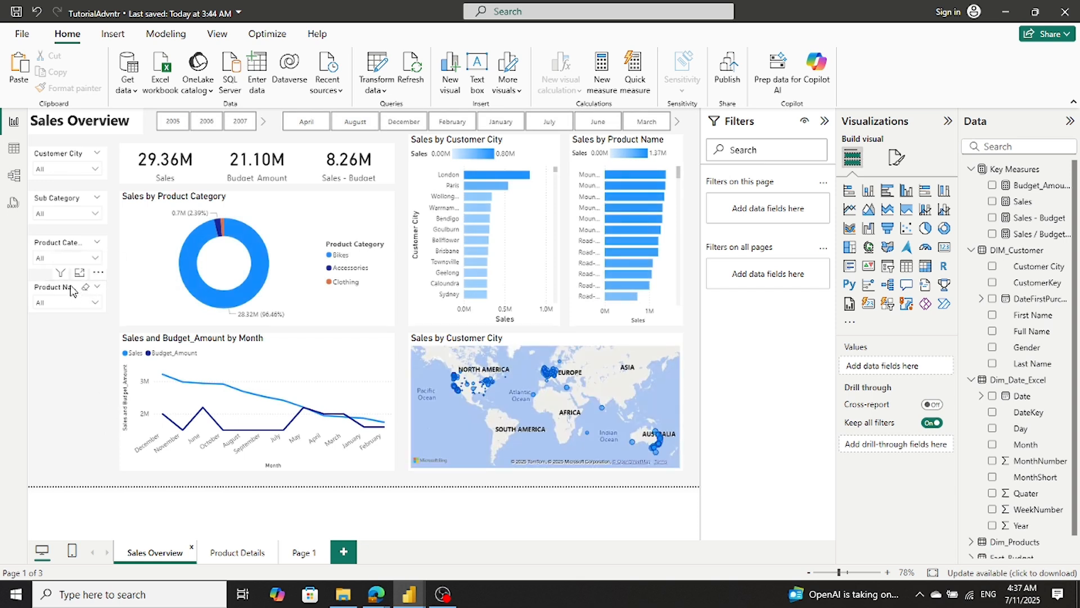
pyautogui.click(75, 272)
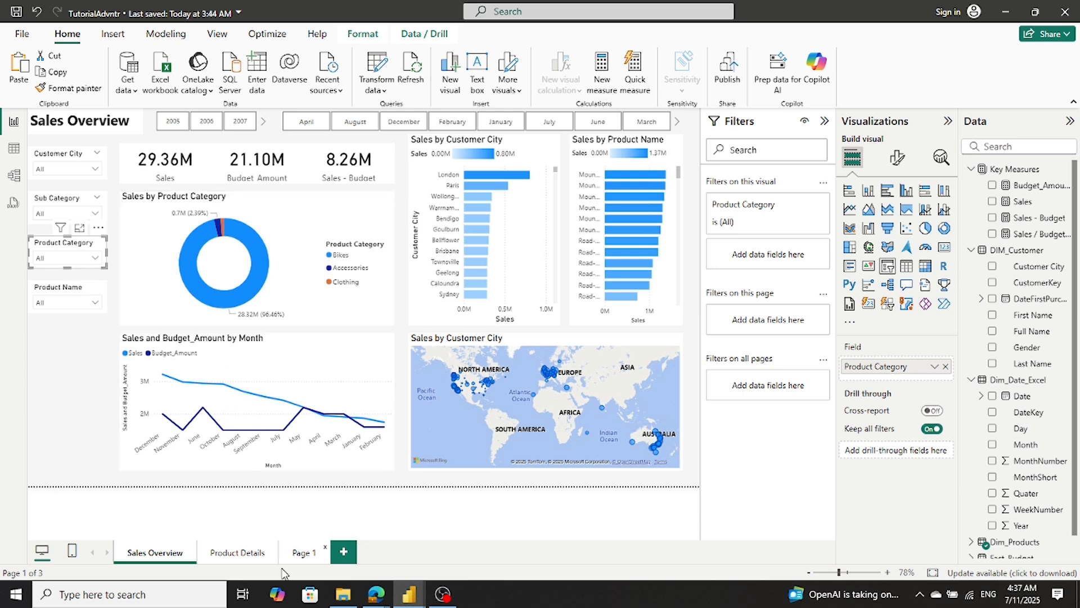
pyautogui.click(303, 554)
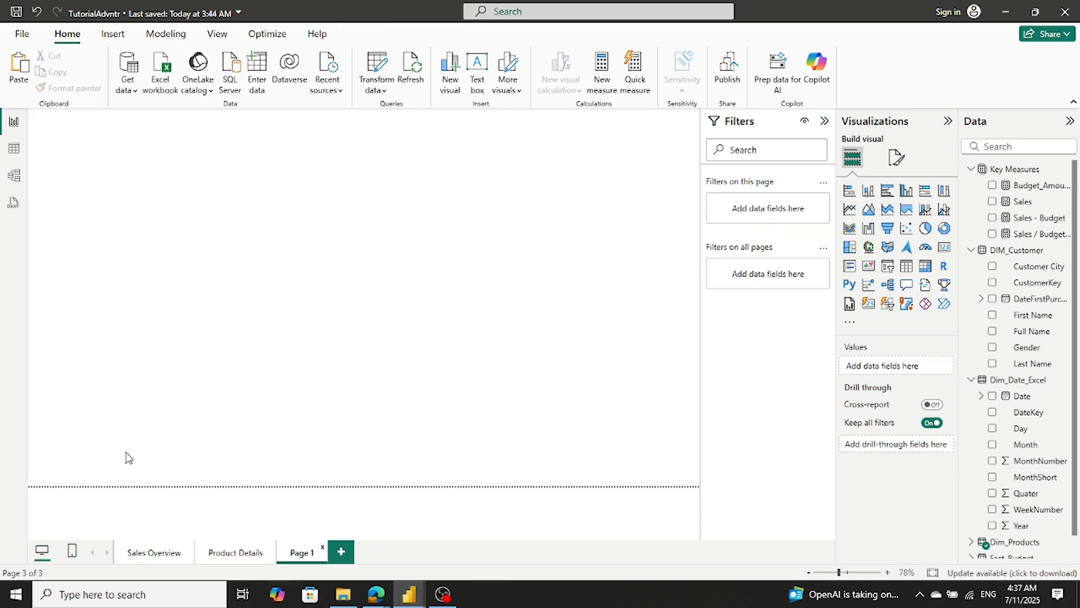
pyautogui.hotkey('ctrl', 'v')
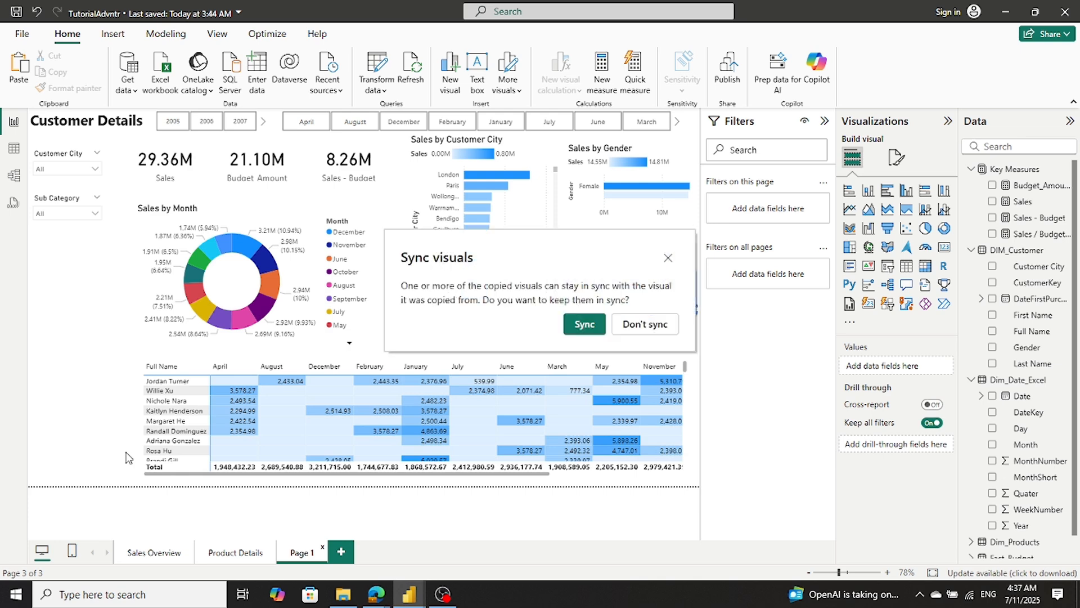
pyautogui.click(627, 326)
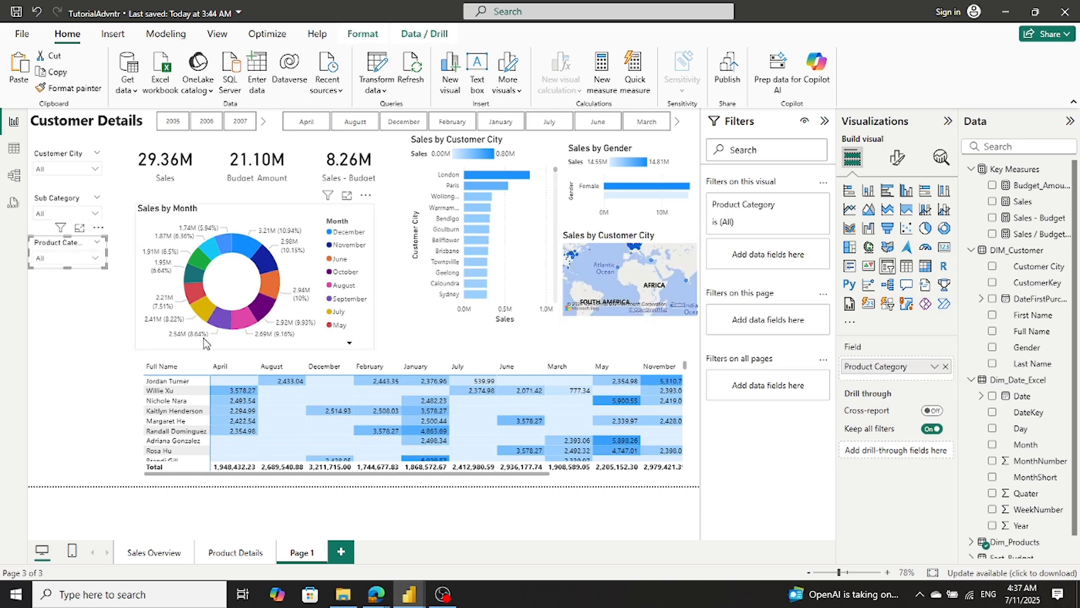
# - Copy the Product Name slicer from the Sales Overview page to the Customer Details page without syncing it
pyautogui.click(152, 554)
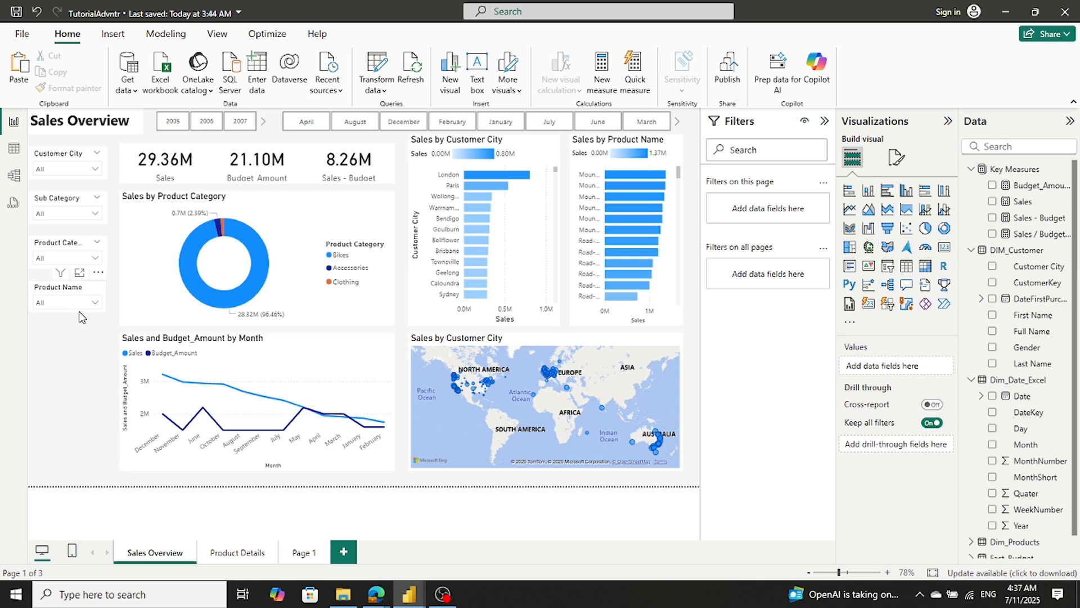
pyautogui.click(80, 312)
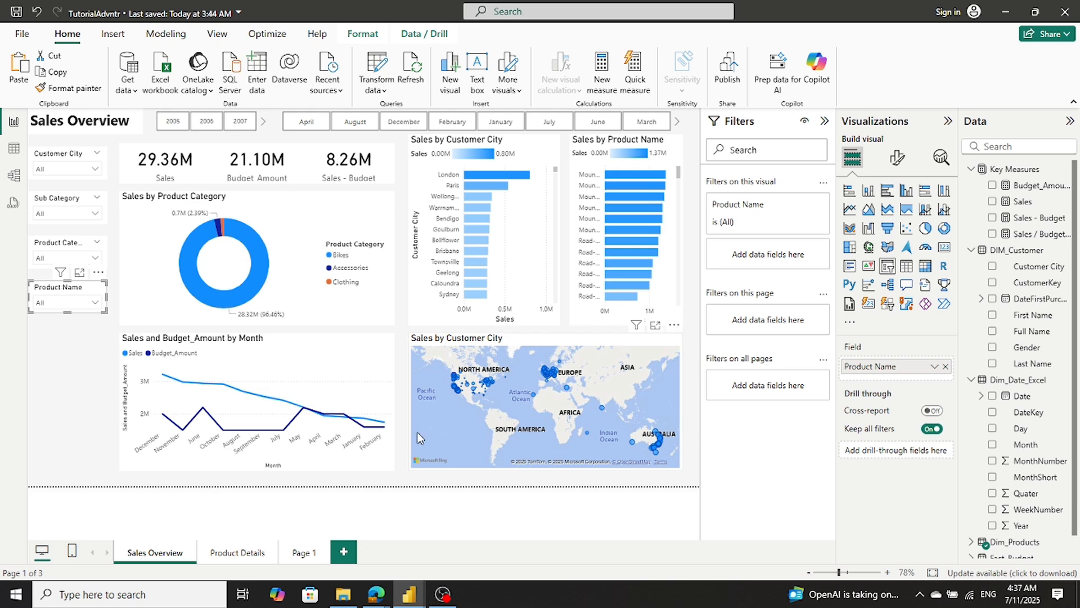
pyautogui.click(298, 553)
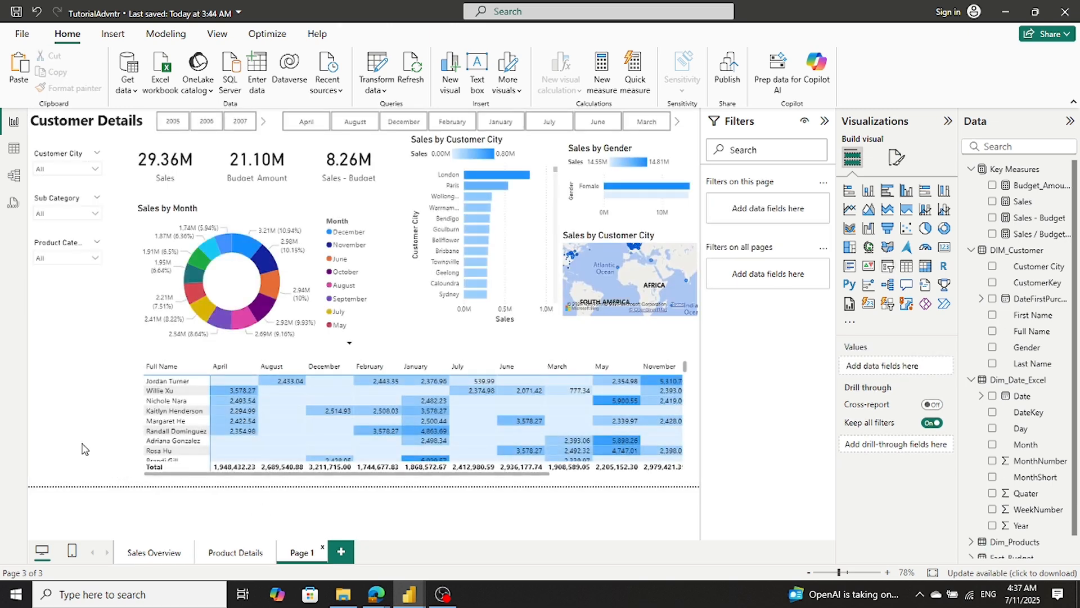
pyautogui.hotkey('ctrl', 'v')
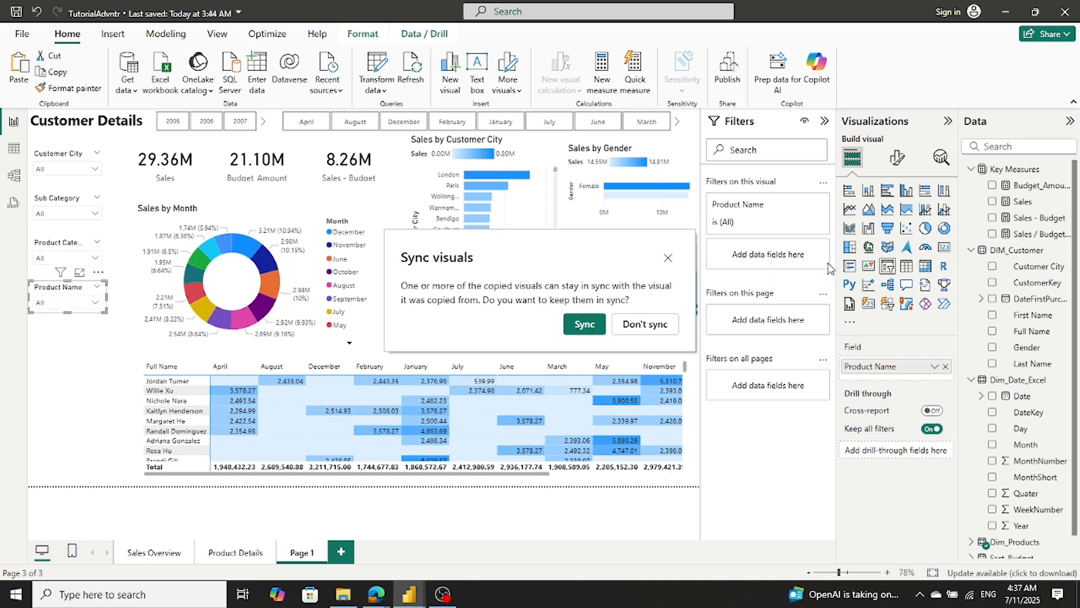
pyautogui.click(664, 331)
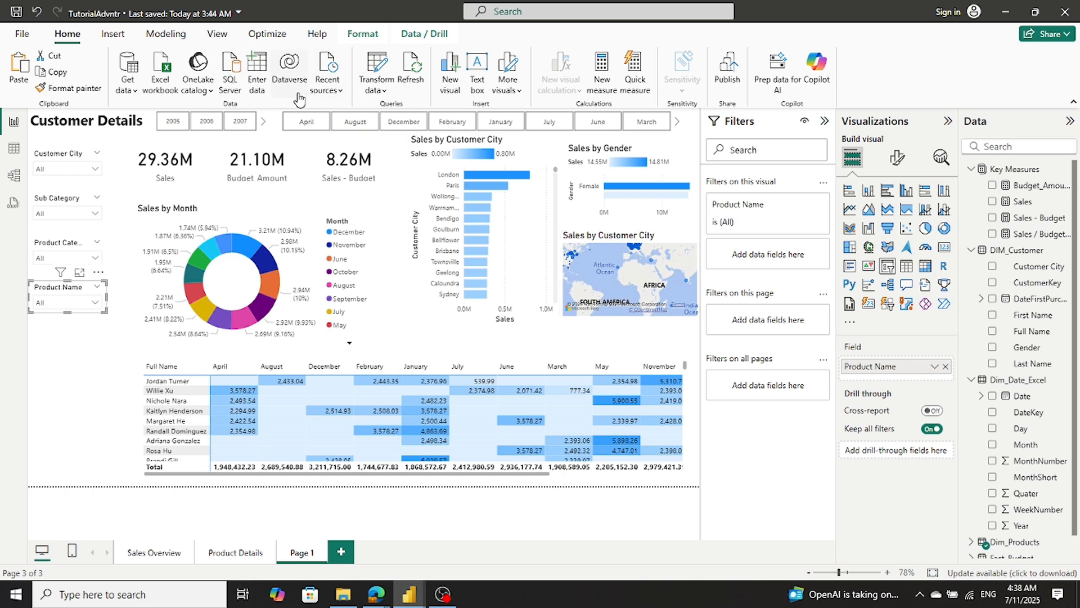
# - Test the slicers with year 2012 and customer city Barstow, switch the city to Ballard, and clear the year selection
pyautogui.click(264, 122)
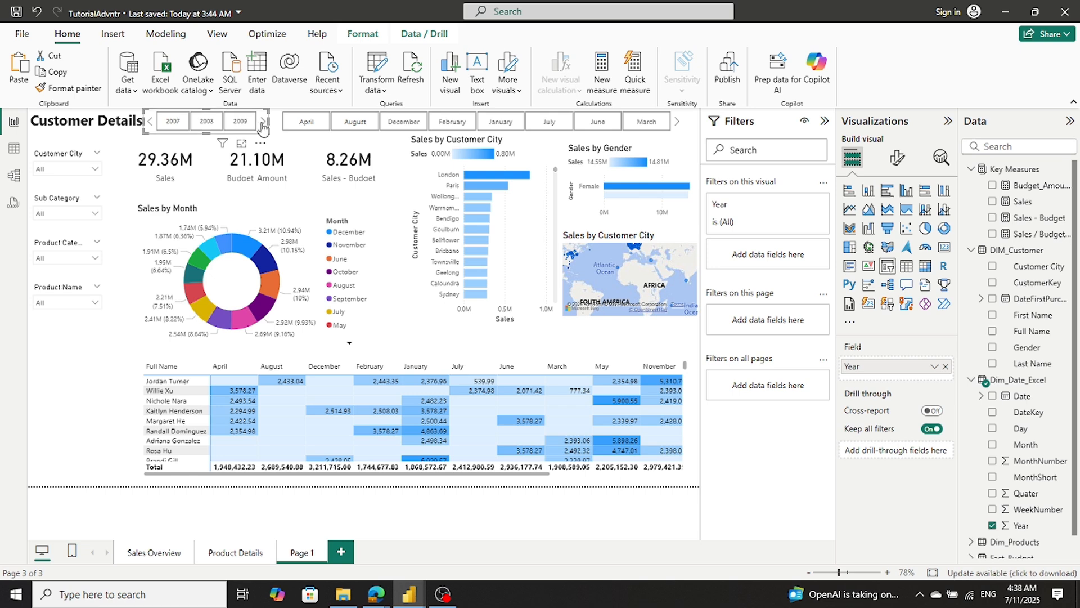
pyautogui.click(248, 125)
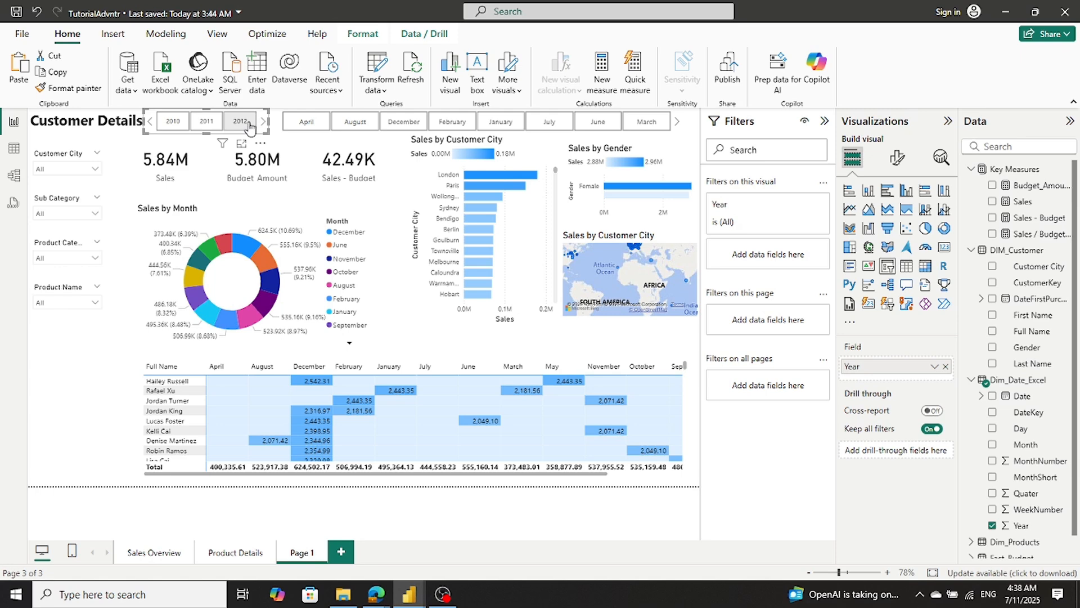
pyautogui.click(97, 169)
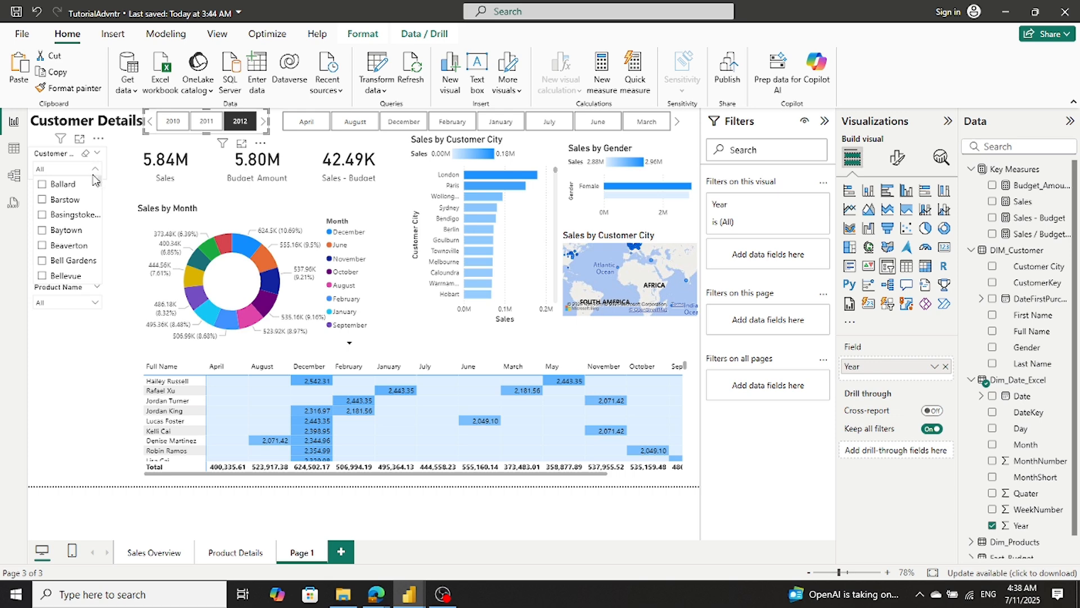
pyautogui.click(44, 200)
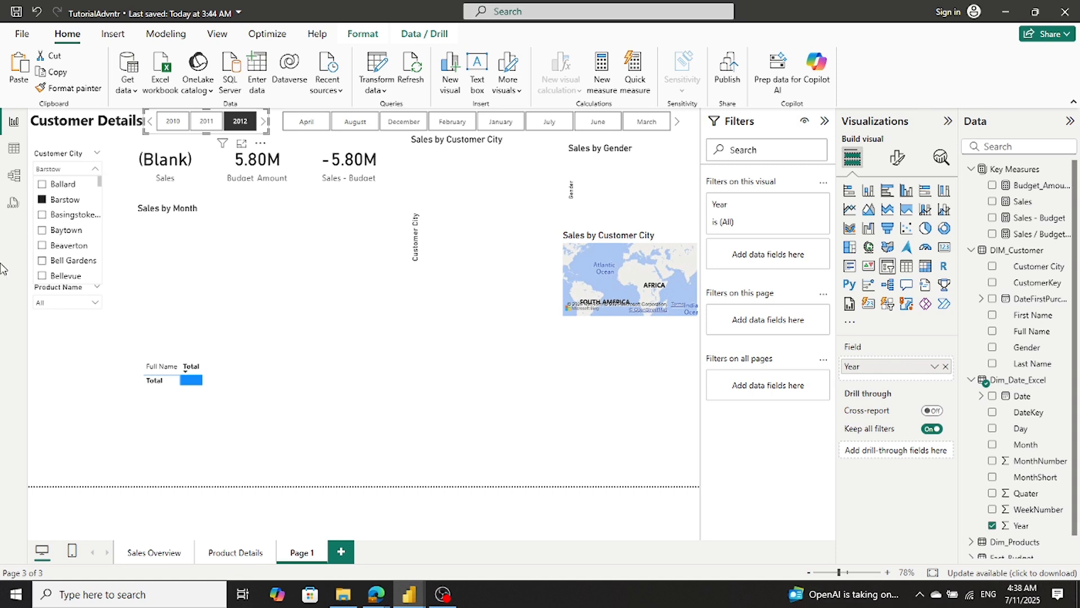
pyautogui.click(42, 185)
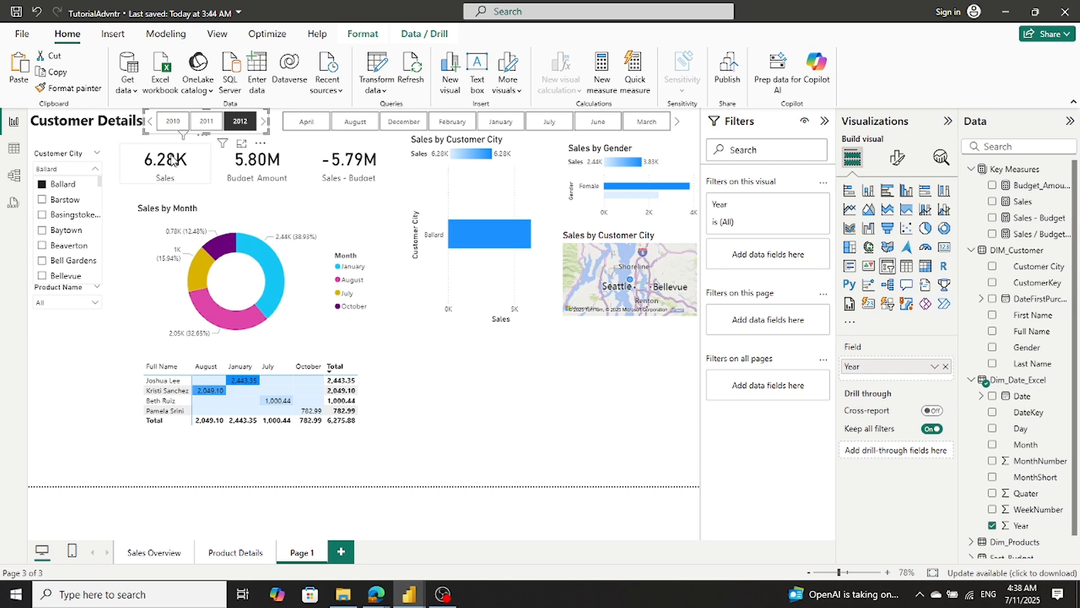
pyautogui.click(249, 127)
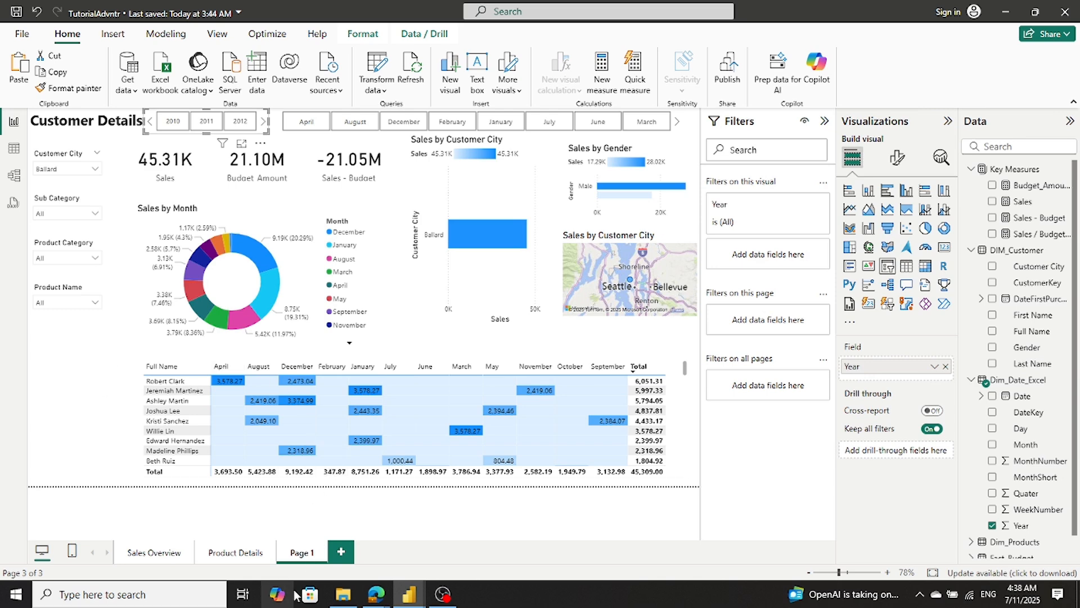
# - Rename the report page Page 1 as Customer Details
pyautogui.doubleClick(310, 554)
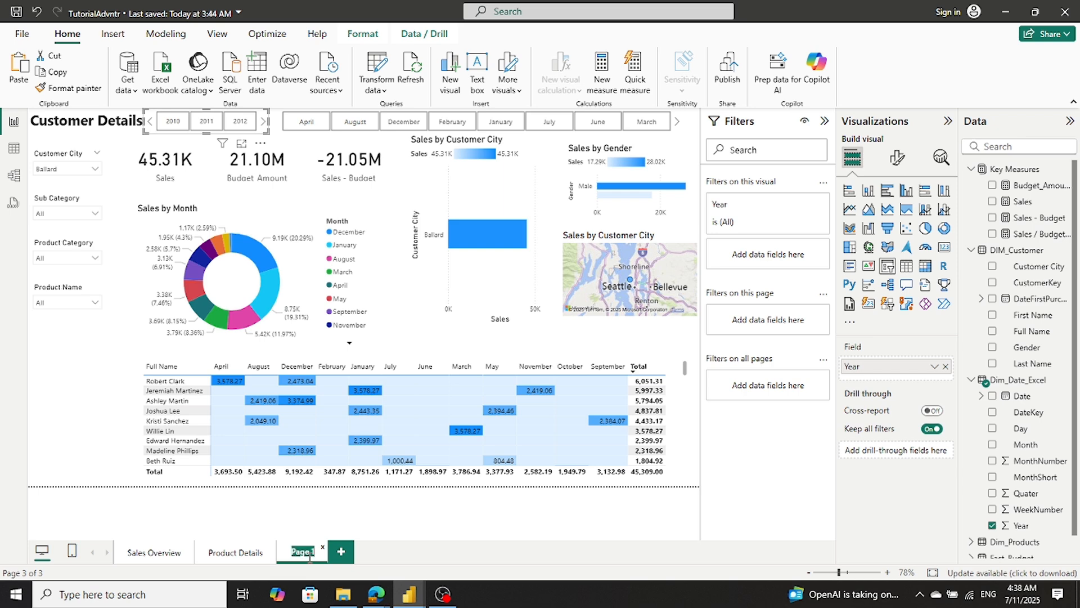
pyautogui.write('Custom')
pyautogui.write('er Deta')
pyautogui.write('ils')
pyautogui.click(78, 419)
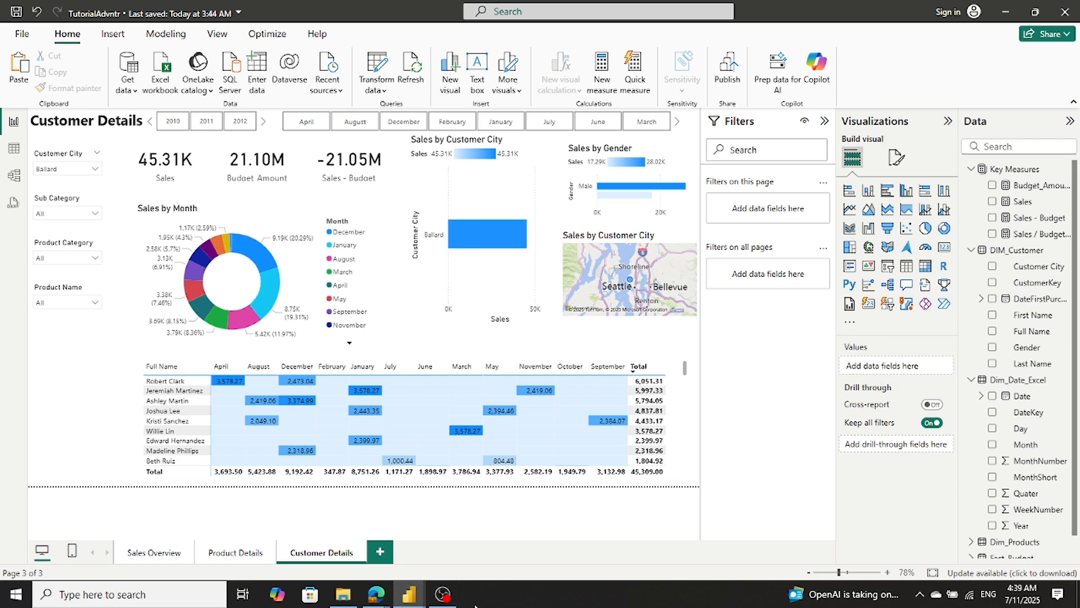
pyautogui.click(443, 594)
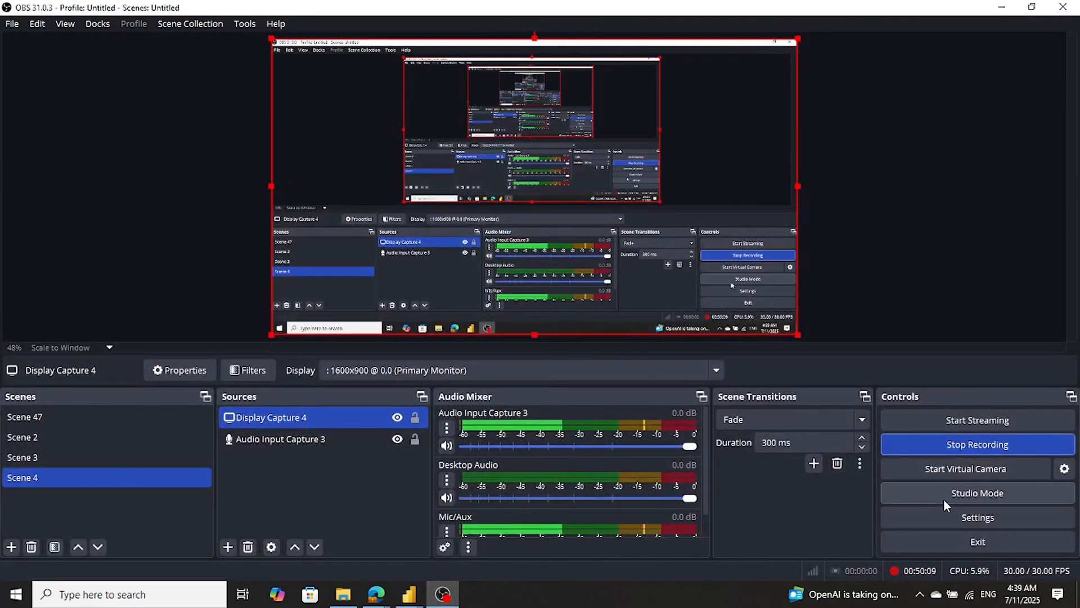